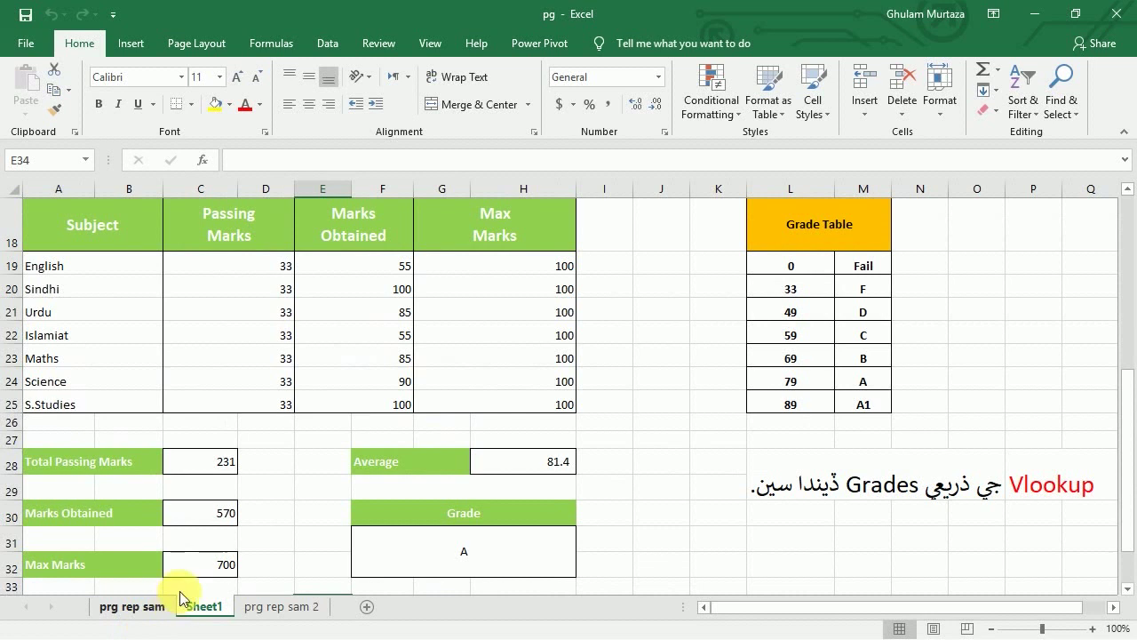
Clear the existing nested IF formula from the merged Grade result cell F31.
click(285, 508)
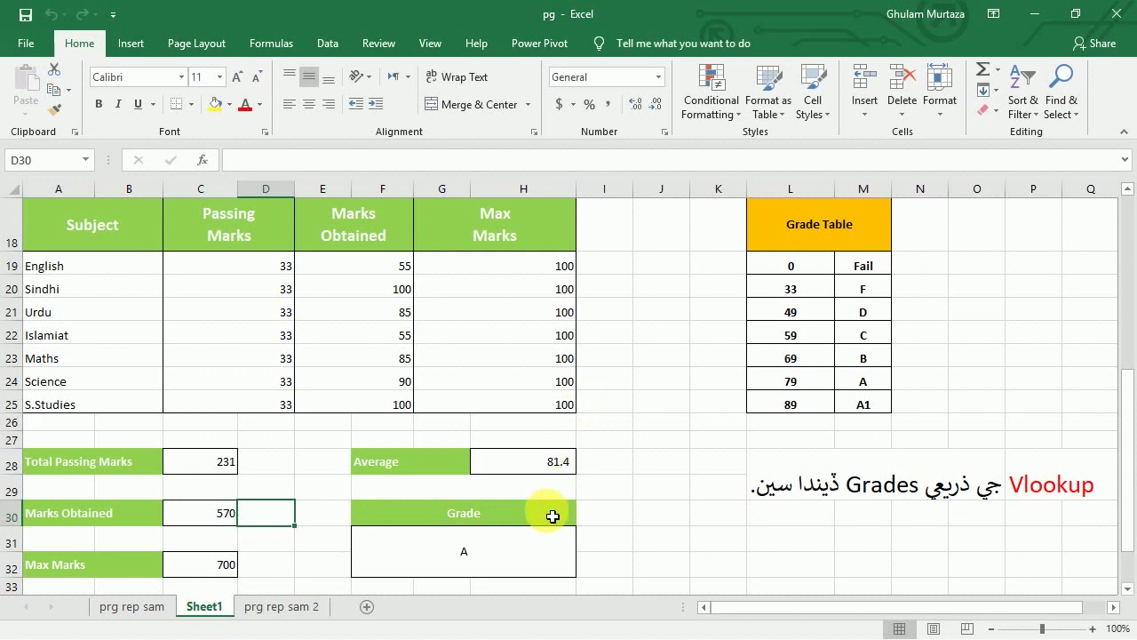
click(520, 567)
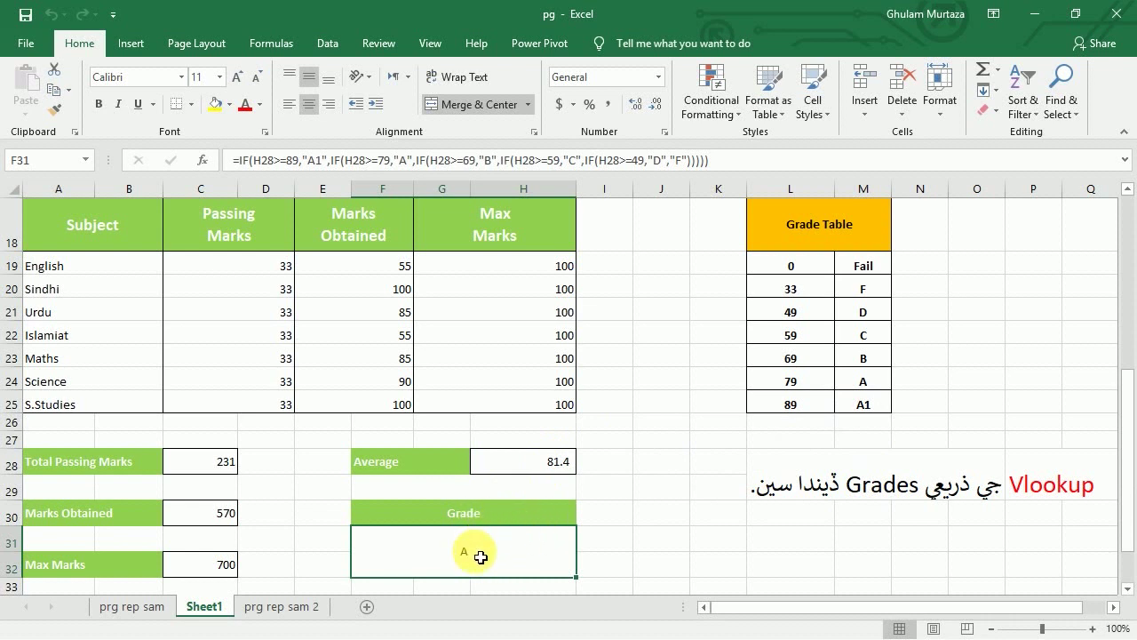
key(BackSpace)
key(Return)
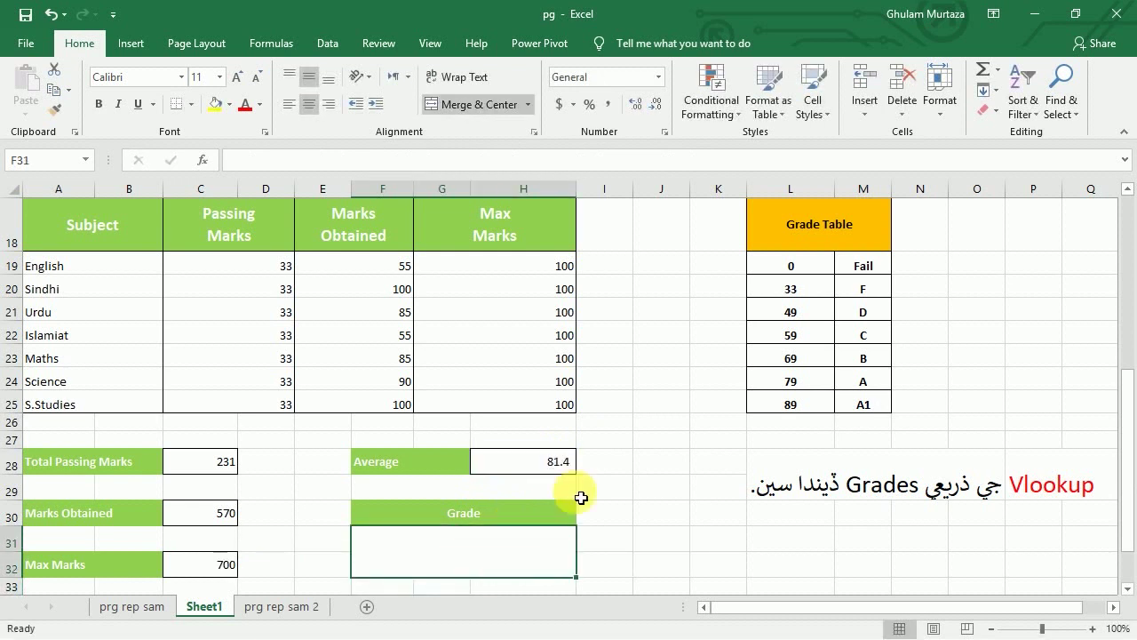
Enter =VLOOKUP(H28,L19:M25,2) in the Grade result cell to look up the average in the Grade Table.
text(=v)
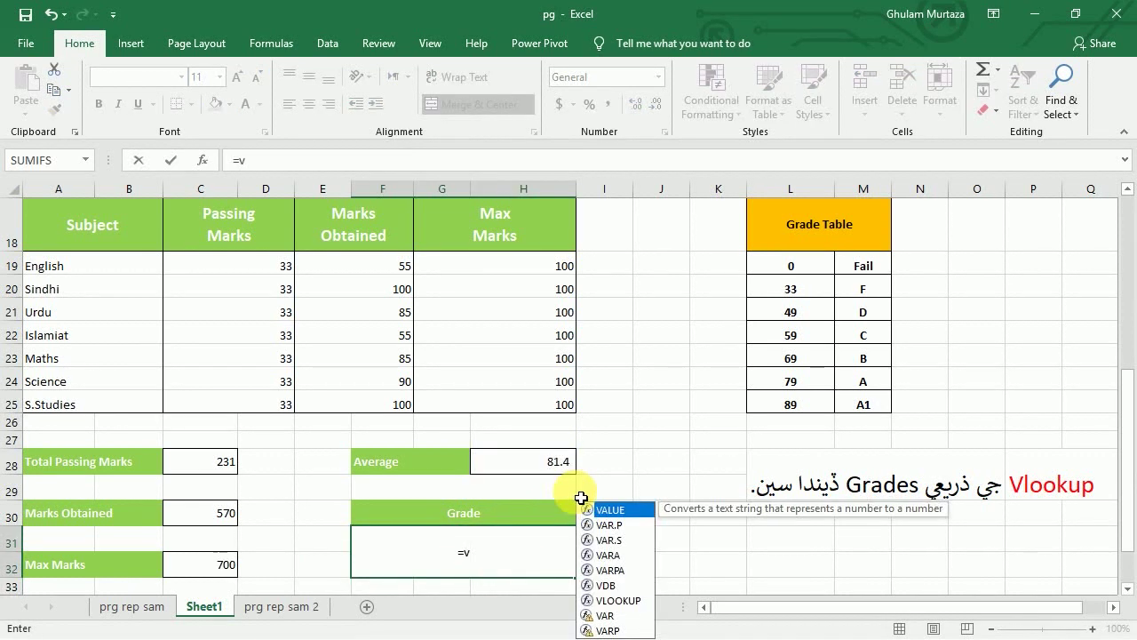
text(looku)
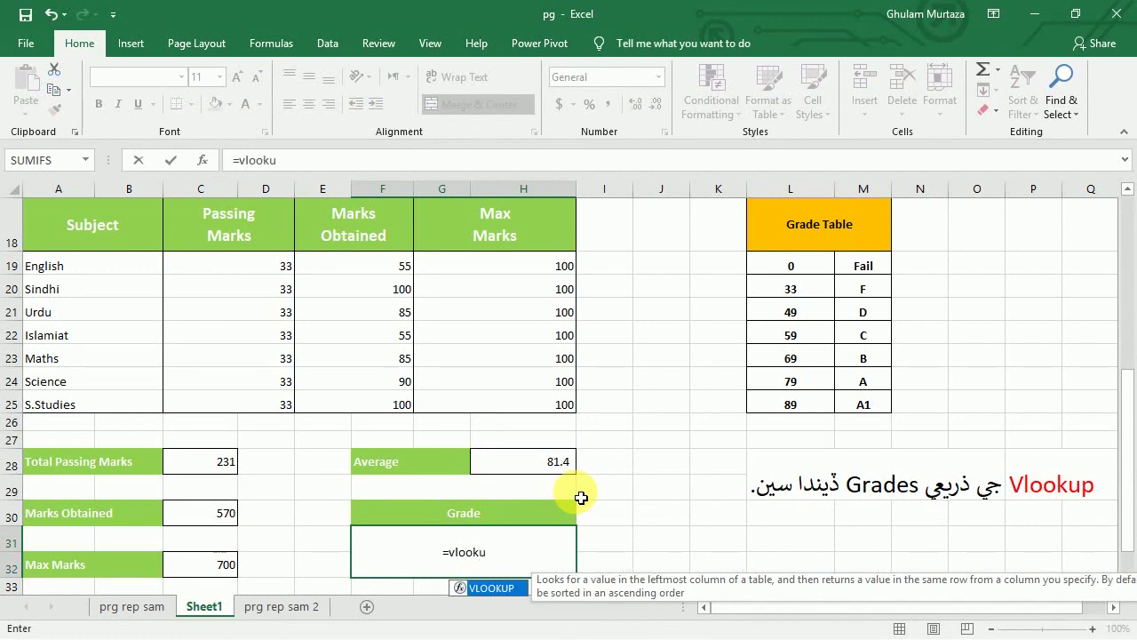
text(p()
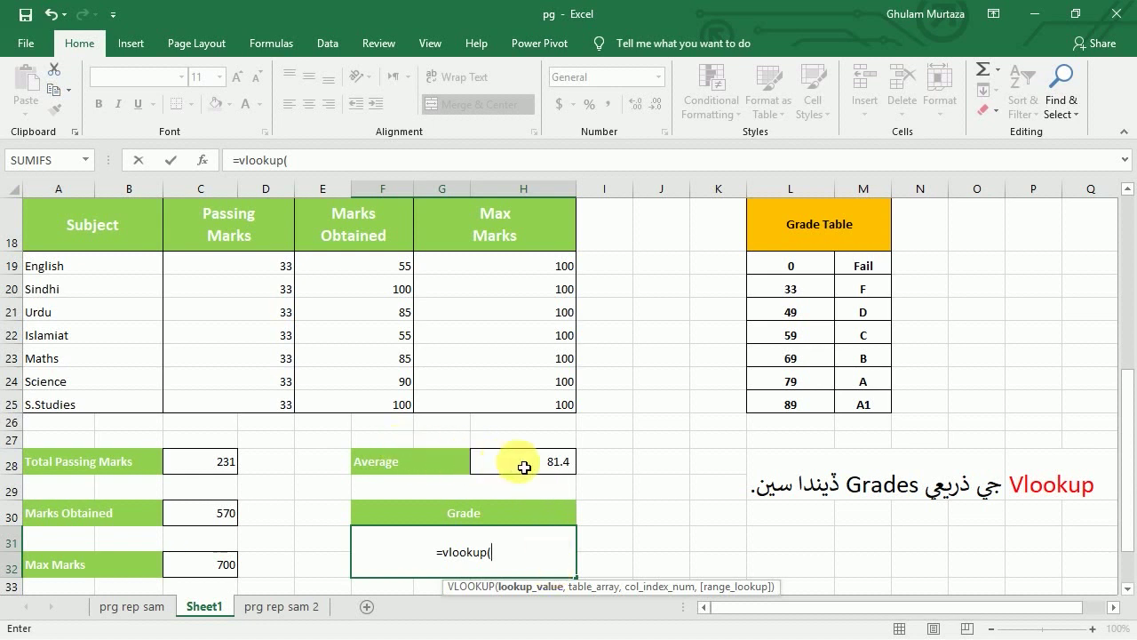
click(551, 472)
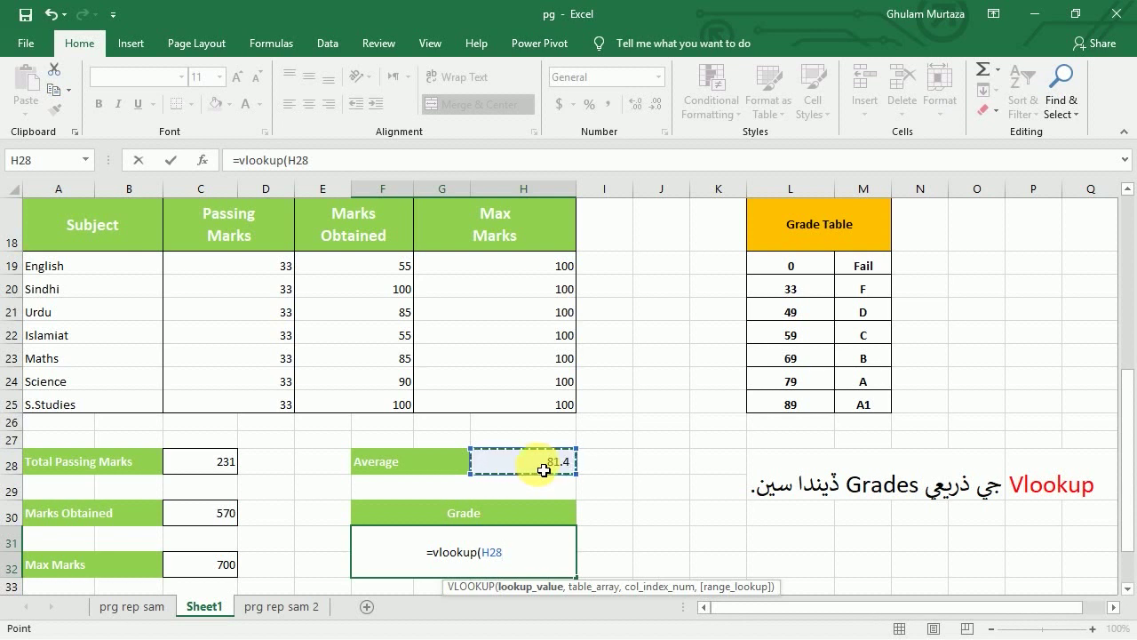
text(,)
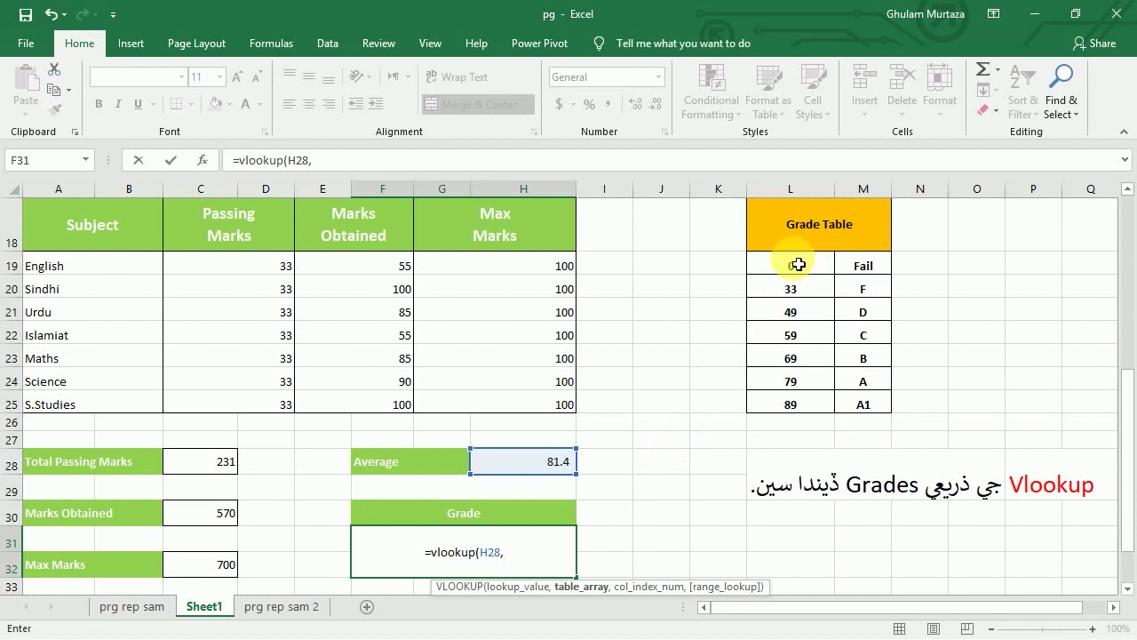
drag(790, 267, 865, 405)
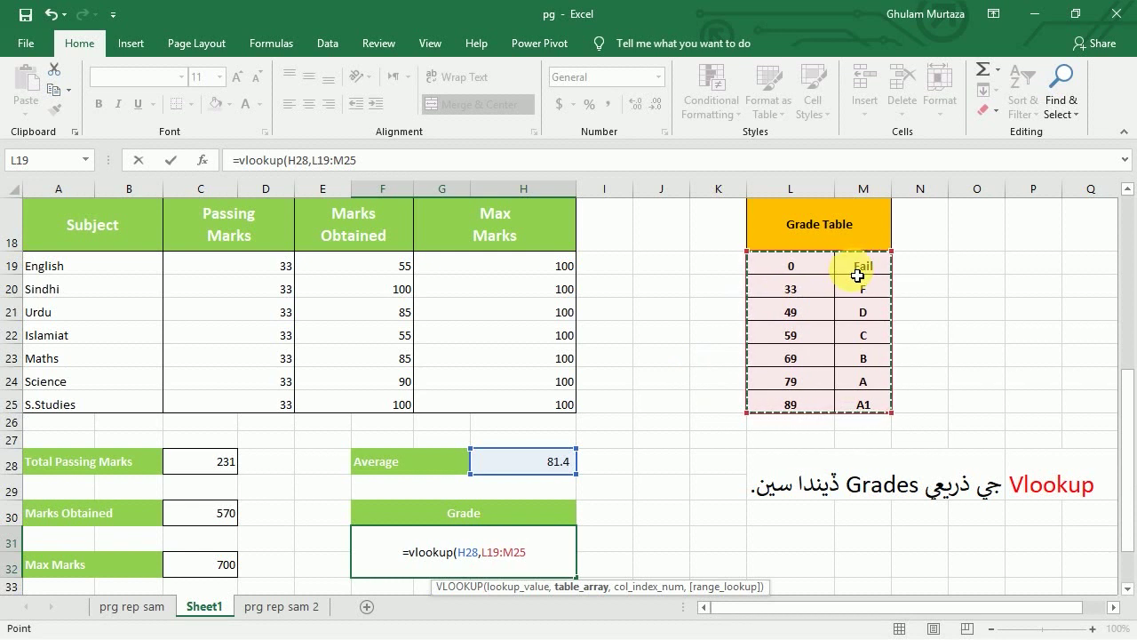
text(,)
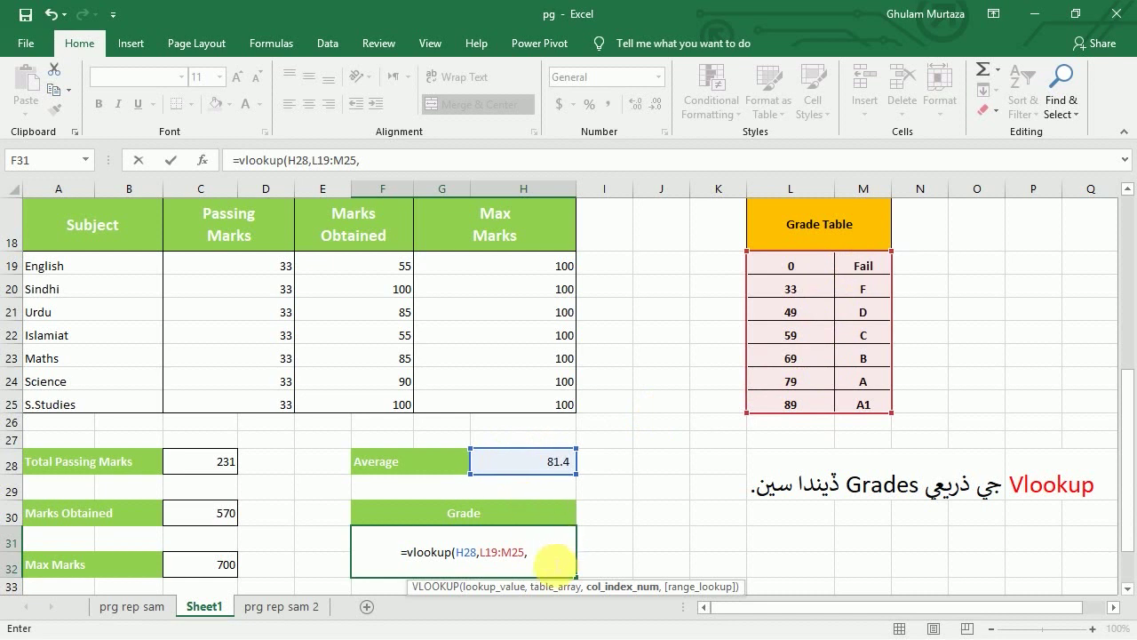
text(2)
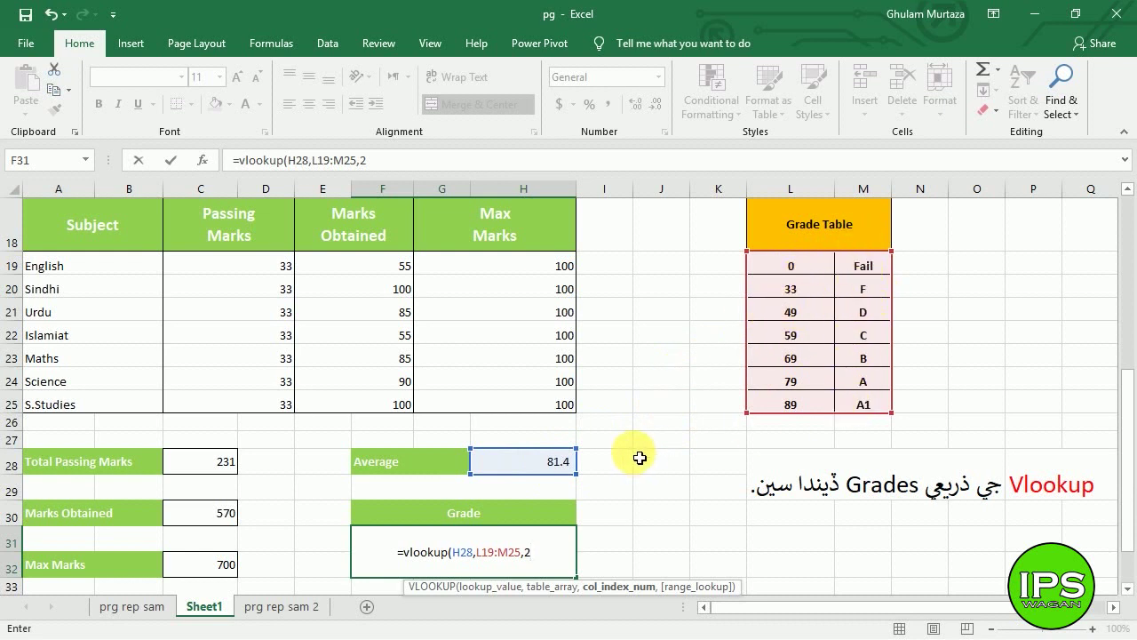
text())
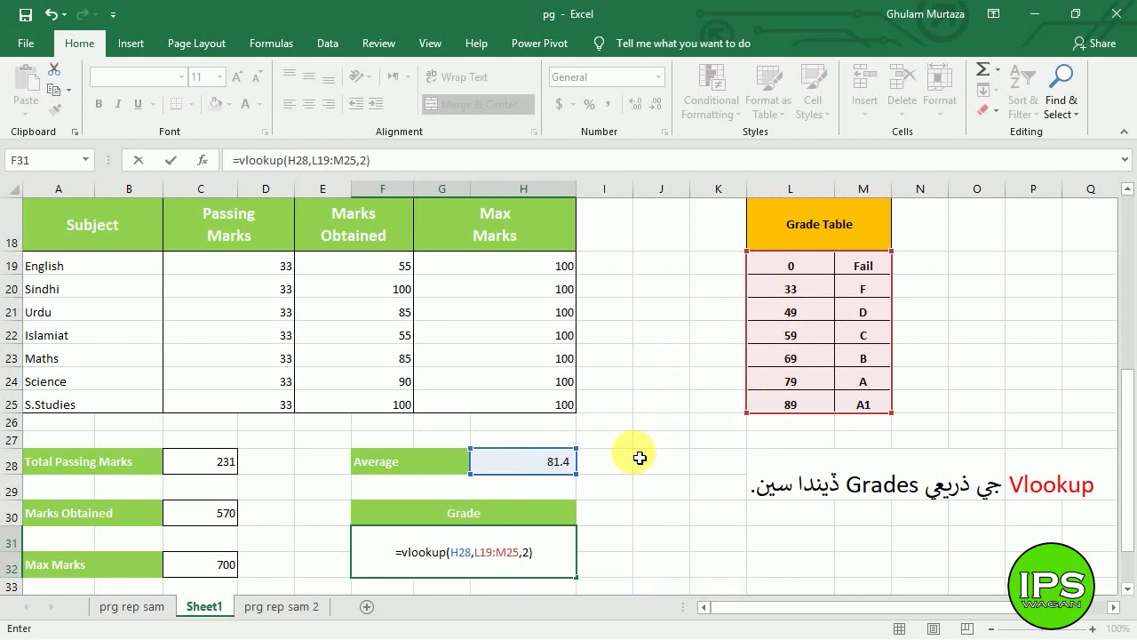
key(ctrl+Return)
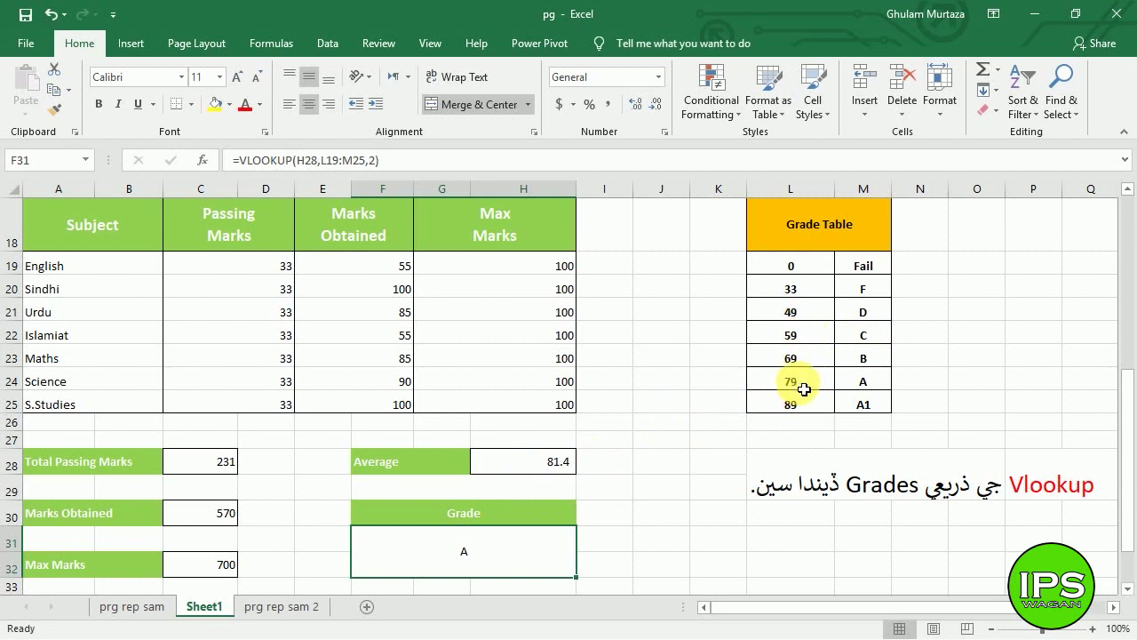
Change the Average label in F28 to "Marks %".
click(939, 379)
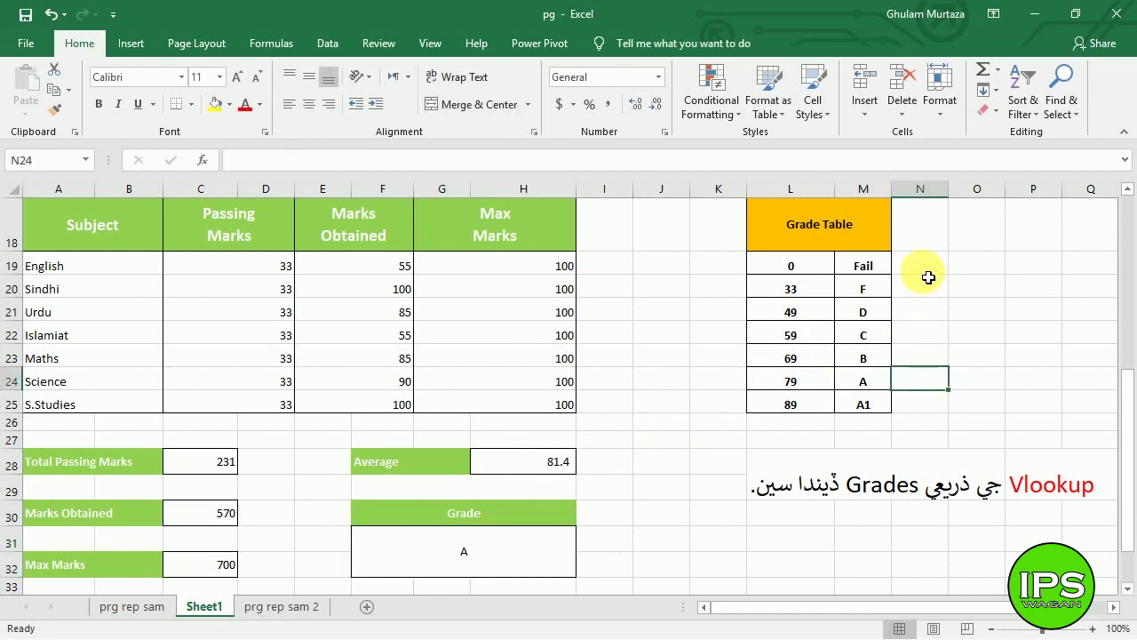
drag(396, 470, 433, 466)
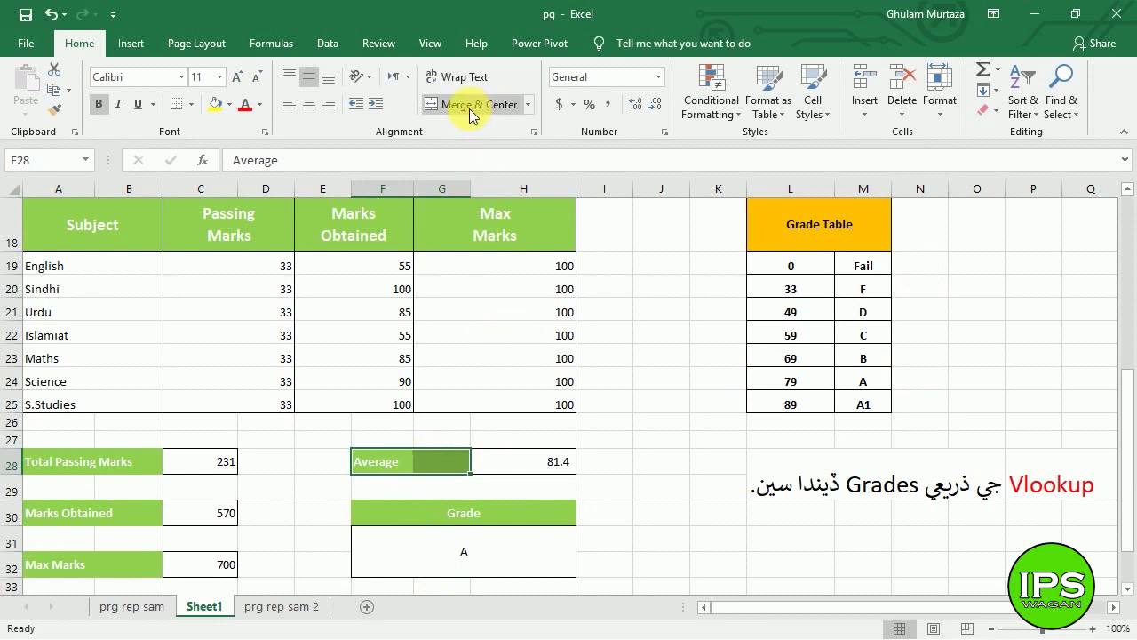
click(417, 462)
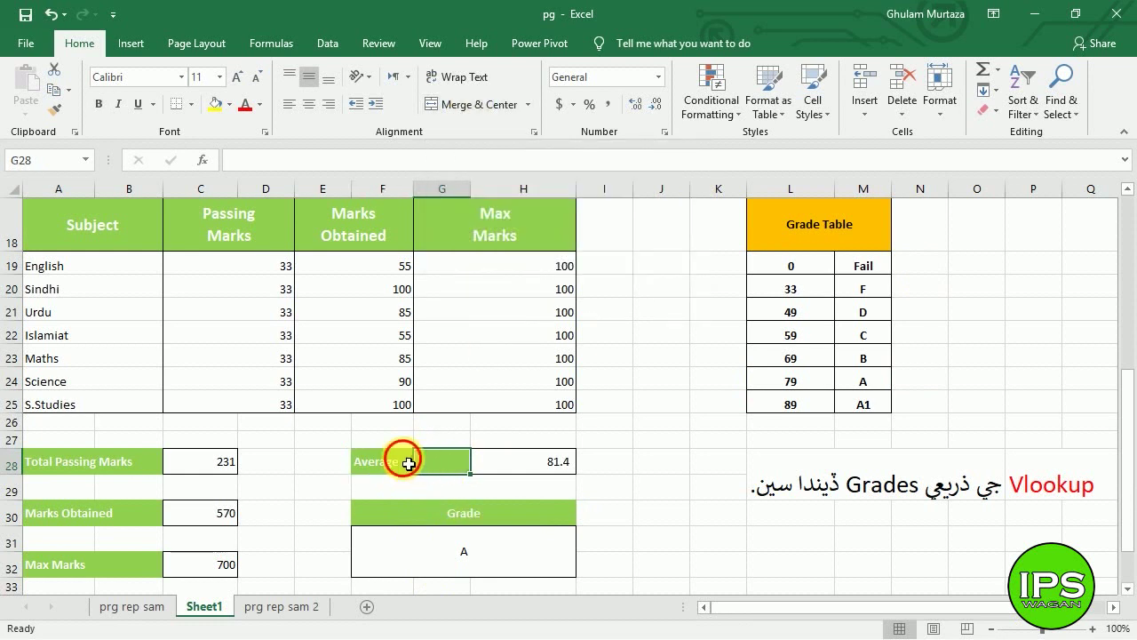
click(409, 464)
text(Mark)
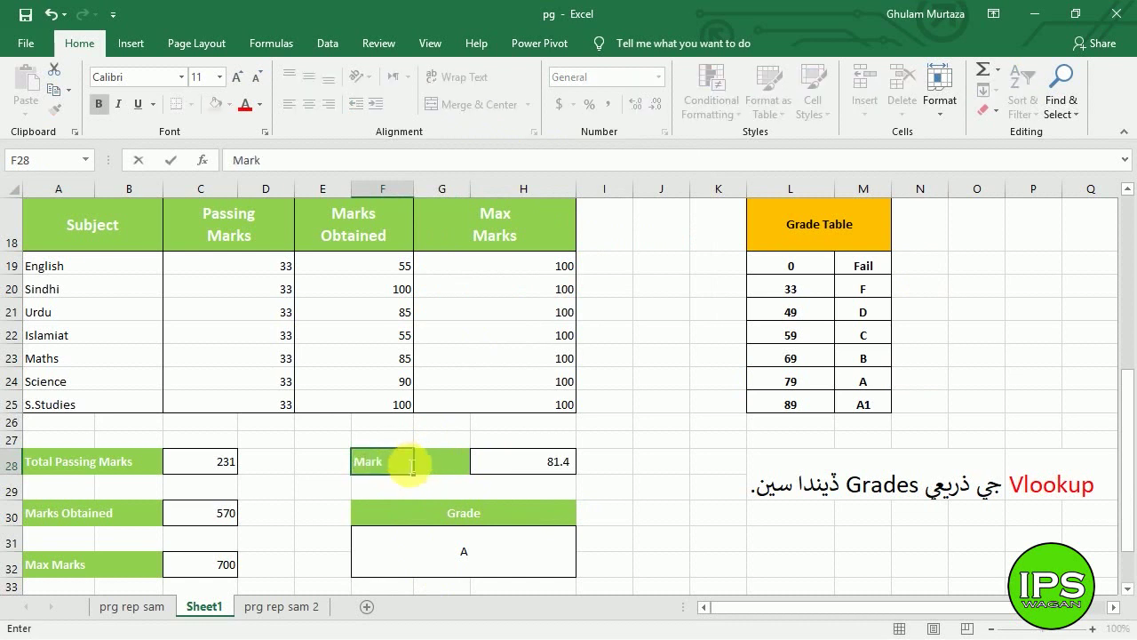
text(s %)
click(410, 464)
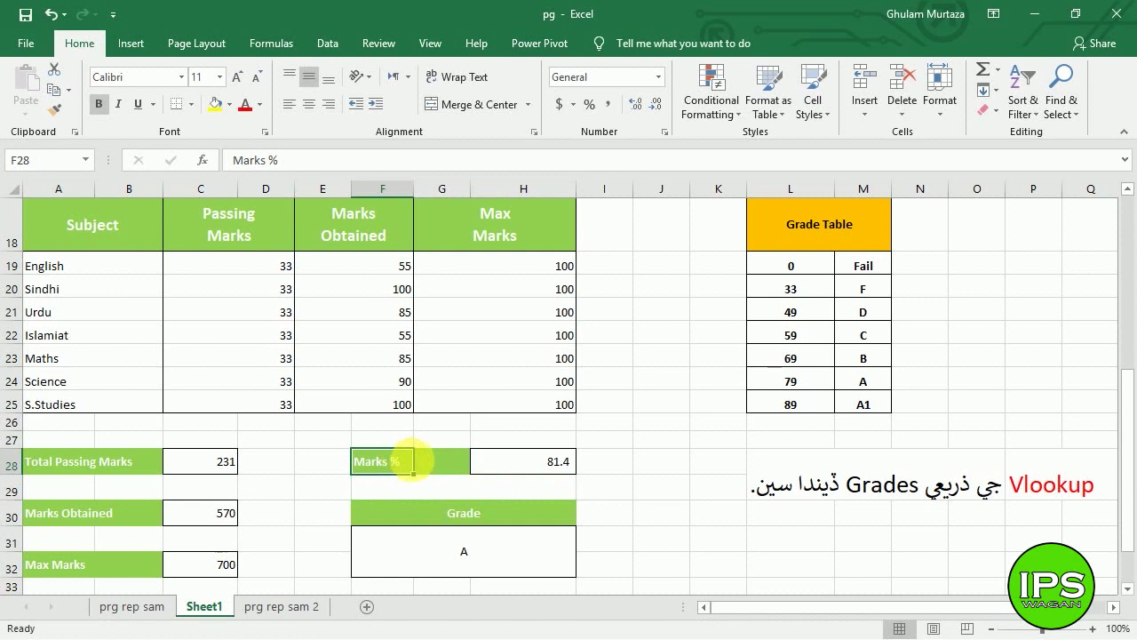
Replace the formula in H28 with =C30/C32*100 to calculate the percentage from marks obtained and max marks.
click(525, 466)
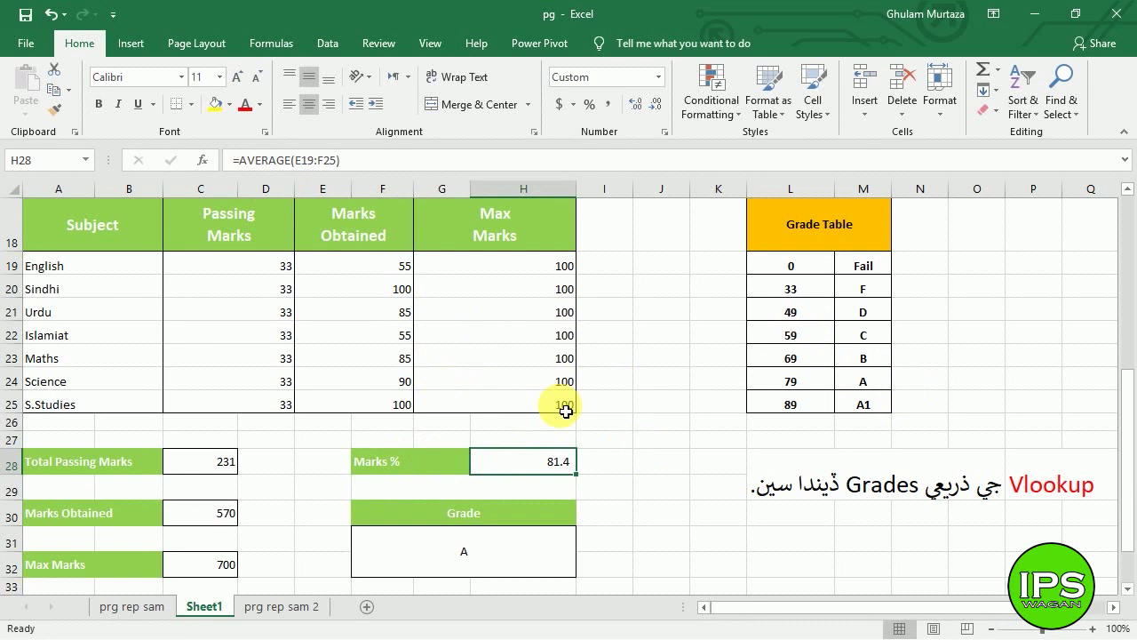
text(=)
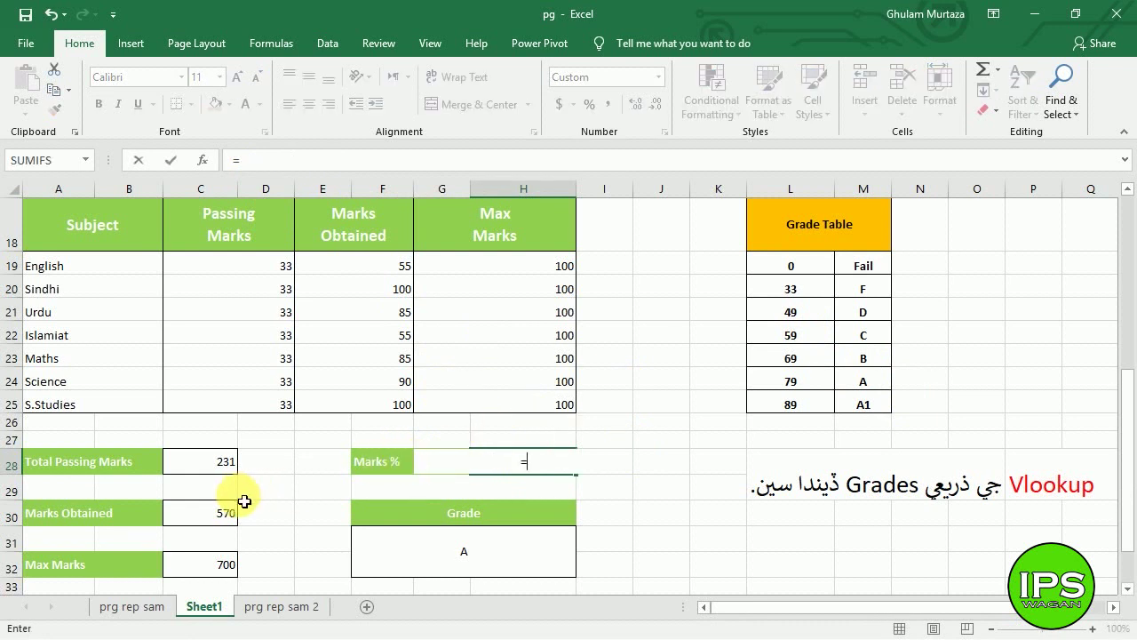
click(217, 524)
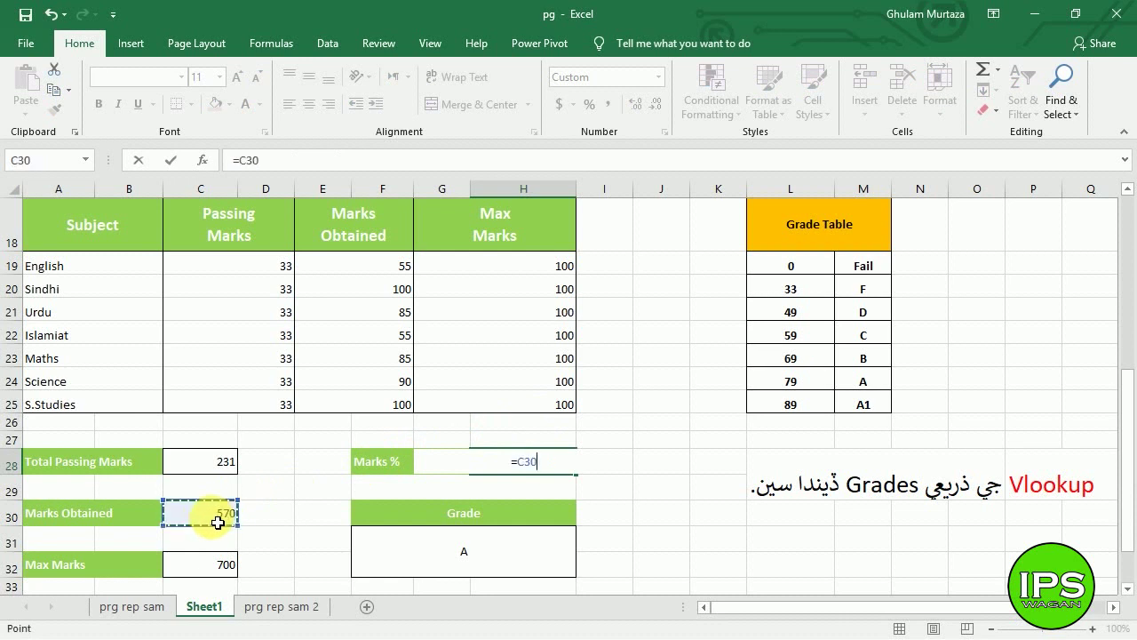
text(/)
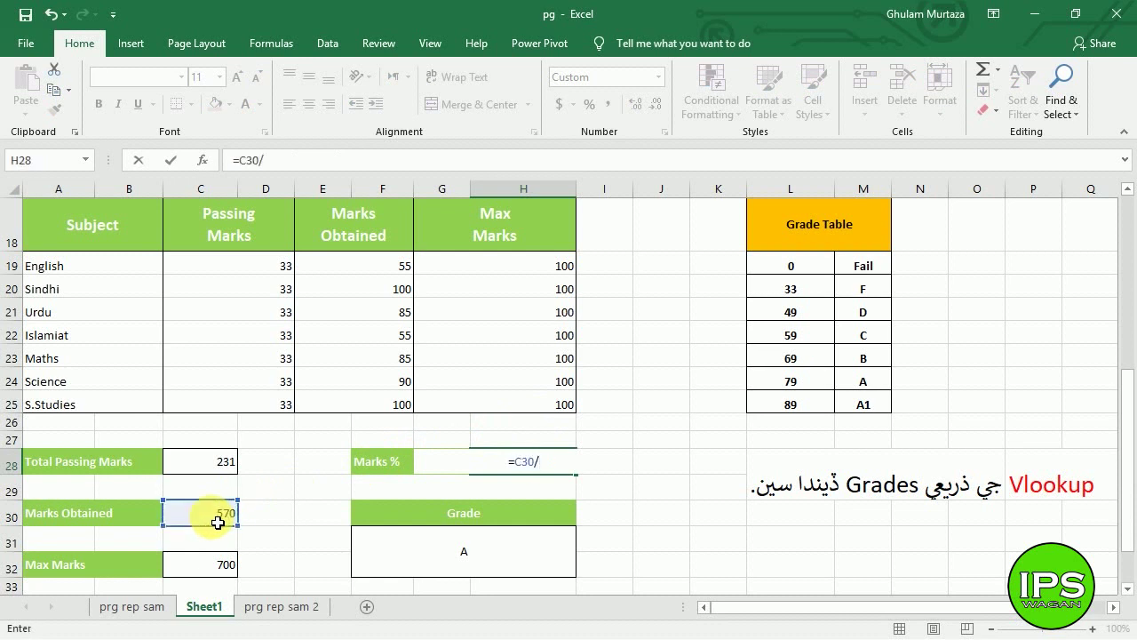
click(217, 570)
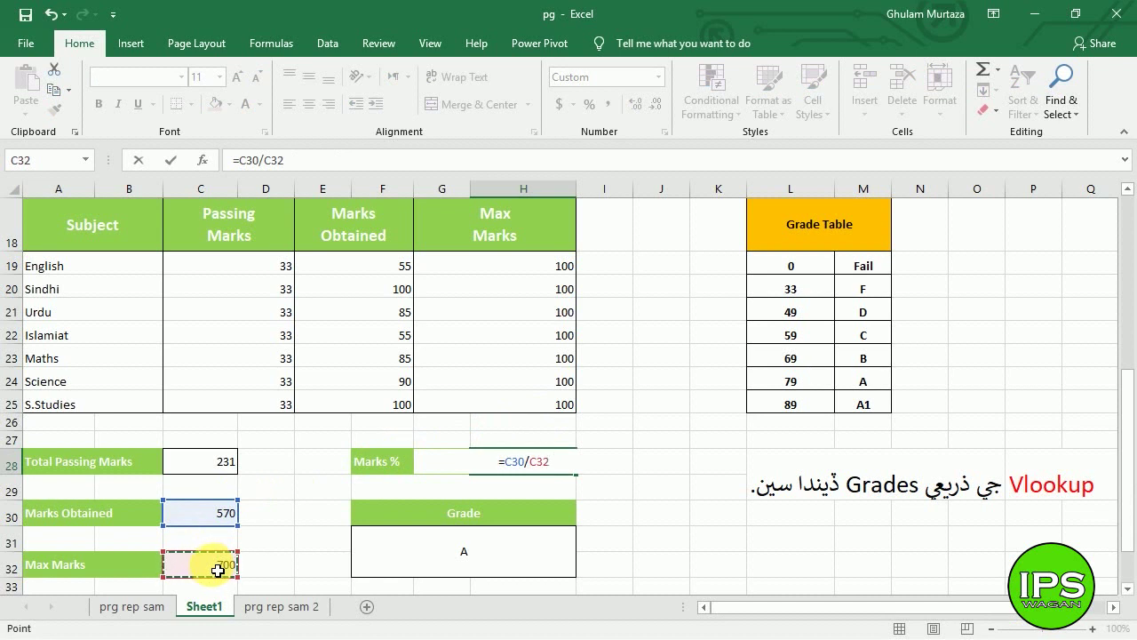
text(*100)
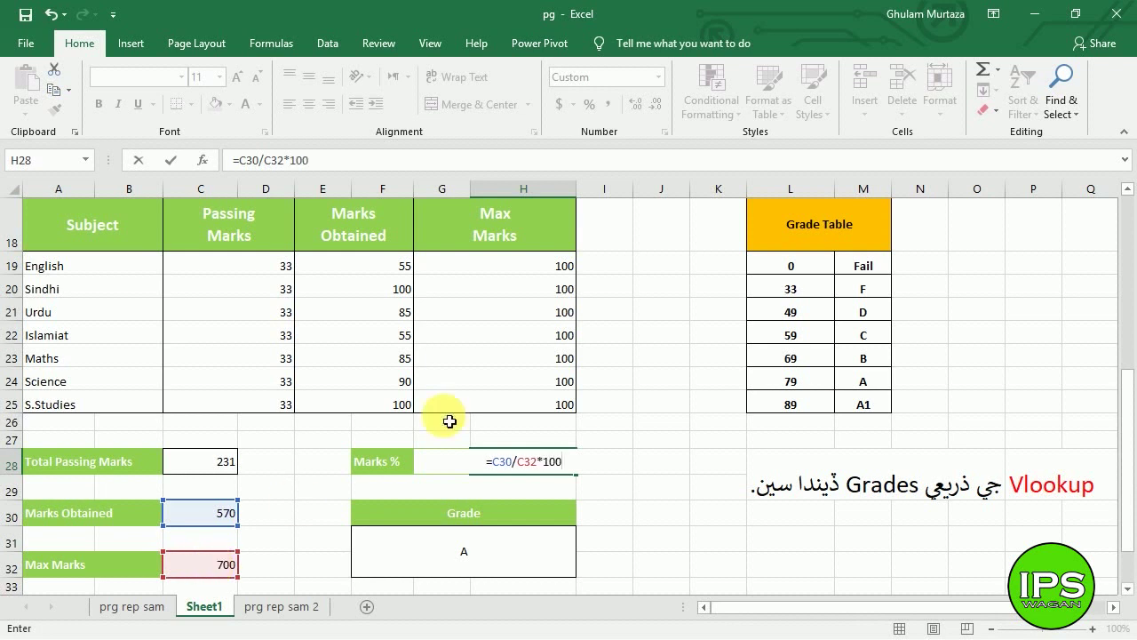
key(Return)
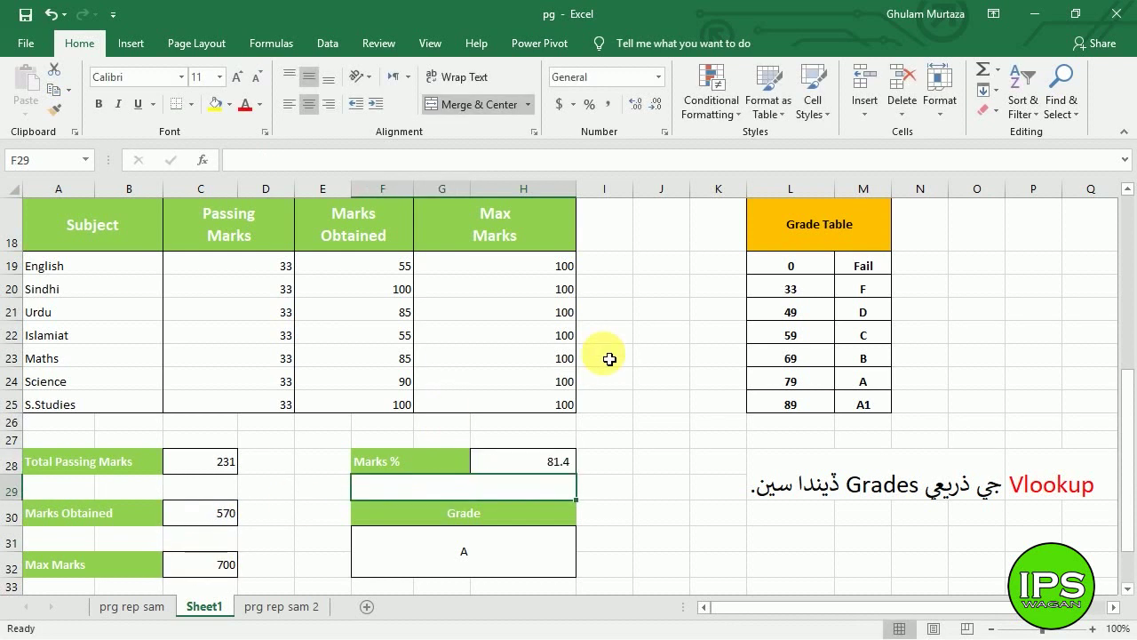
key(Up)
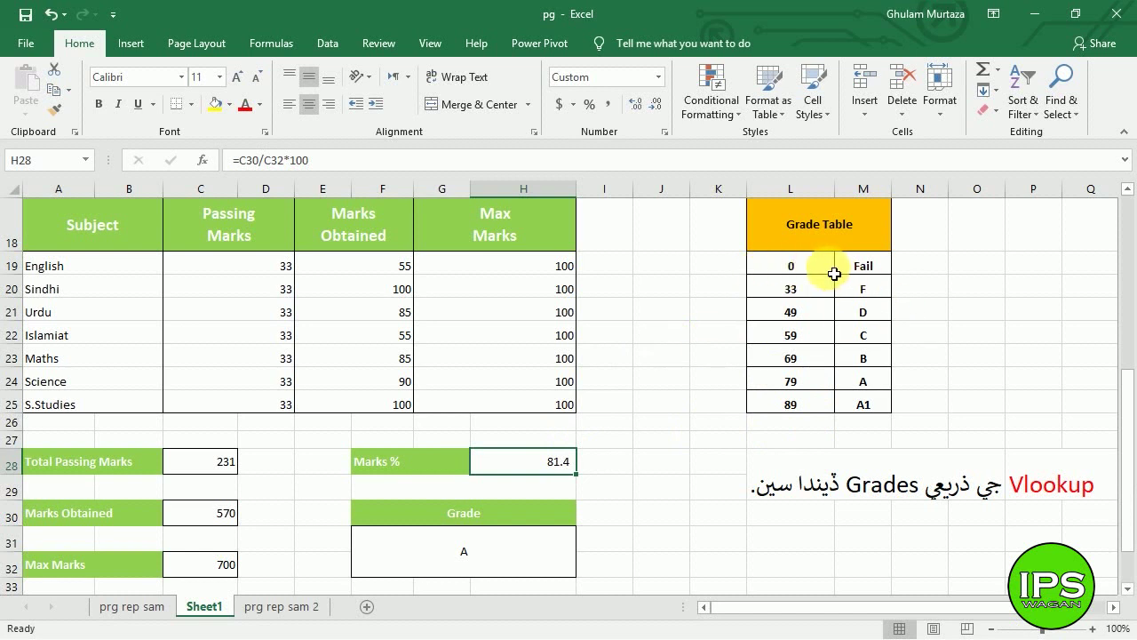
Add the headings "From" in N18 and "To" in O18 beside the Grade Table.
click(933, 265)
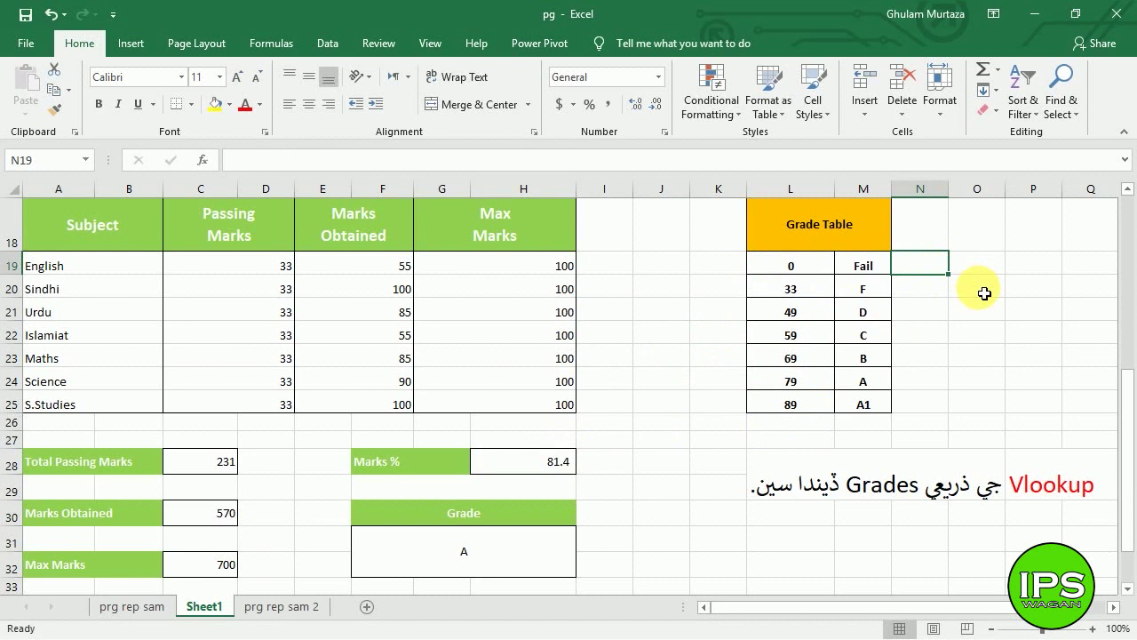
key(Up)
text(From)
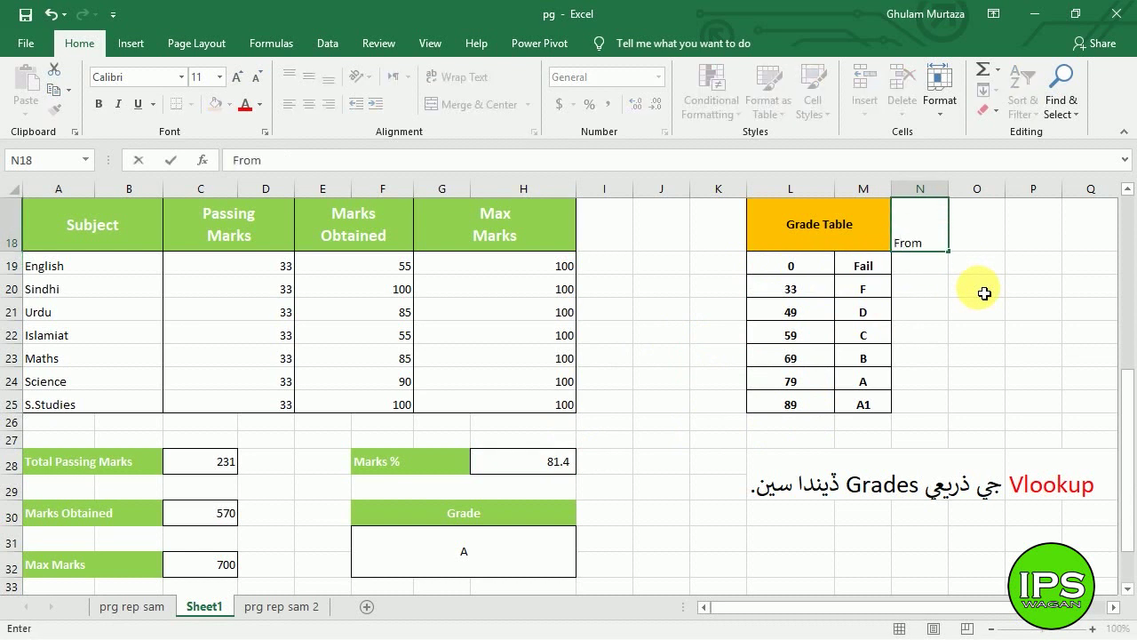
key(Tab)
text(To)
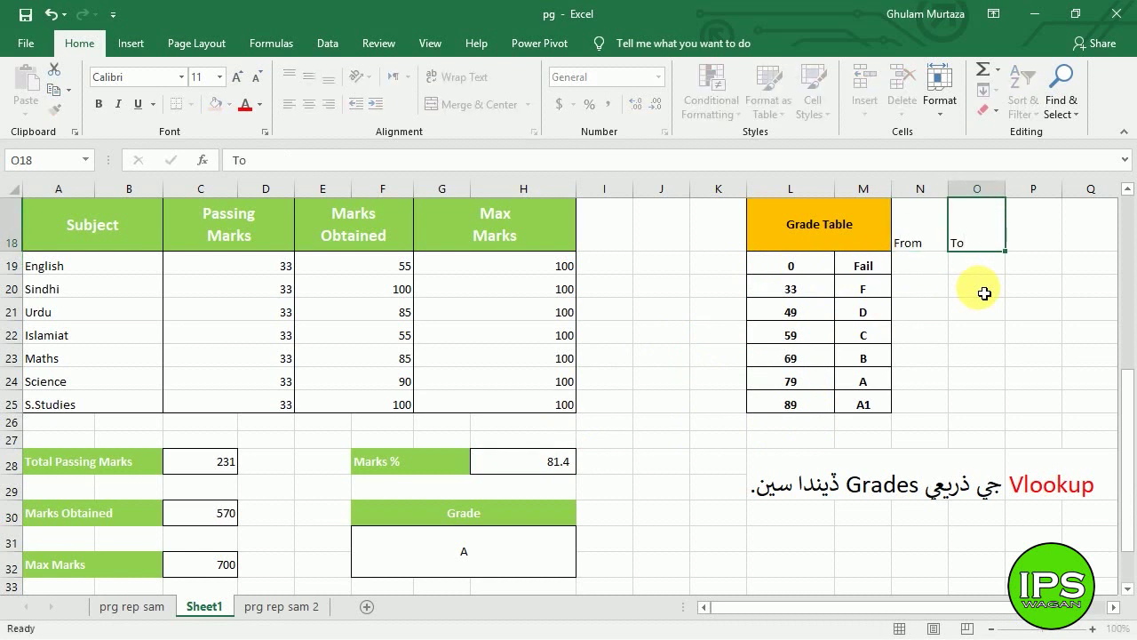
key(Return)
Fill in the range for the Fail grade with 0 under From and 32.9 under To.
text(0)
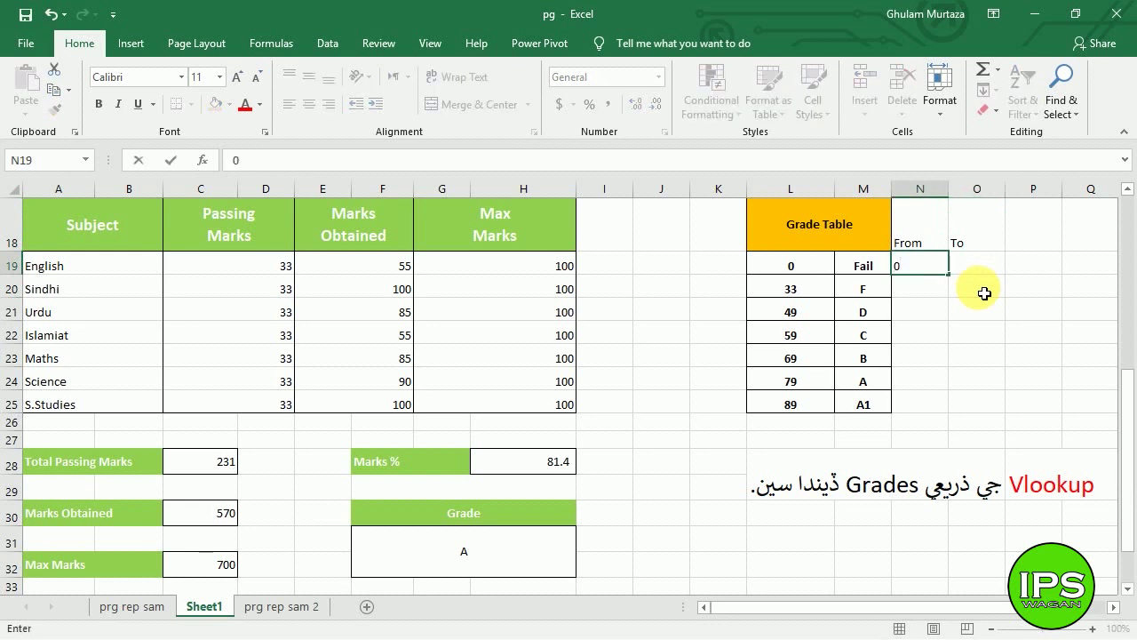
key(Tab)
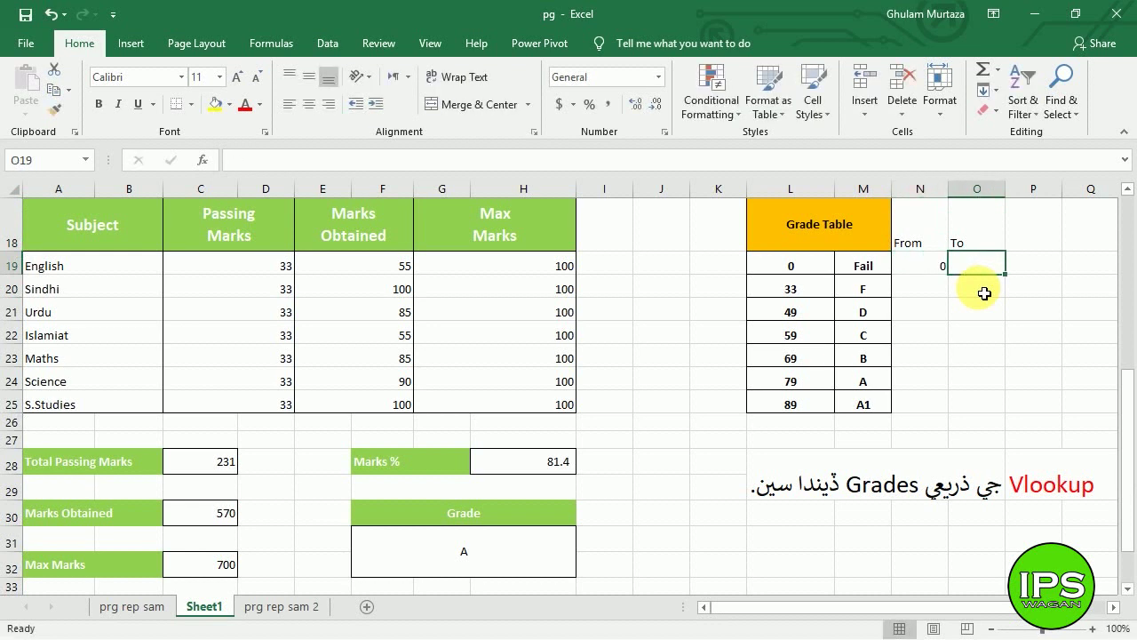
text(32.9)
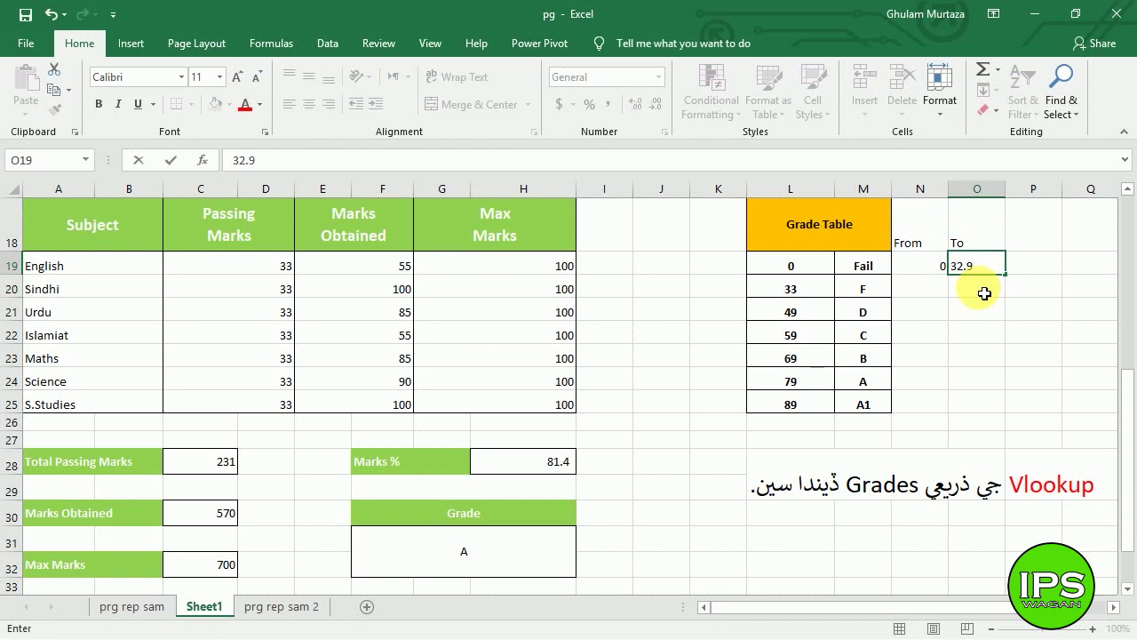
key(Return)
key(Left)
key(Up)
key(Left)
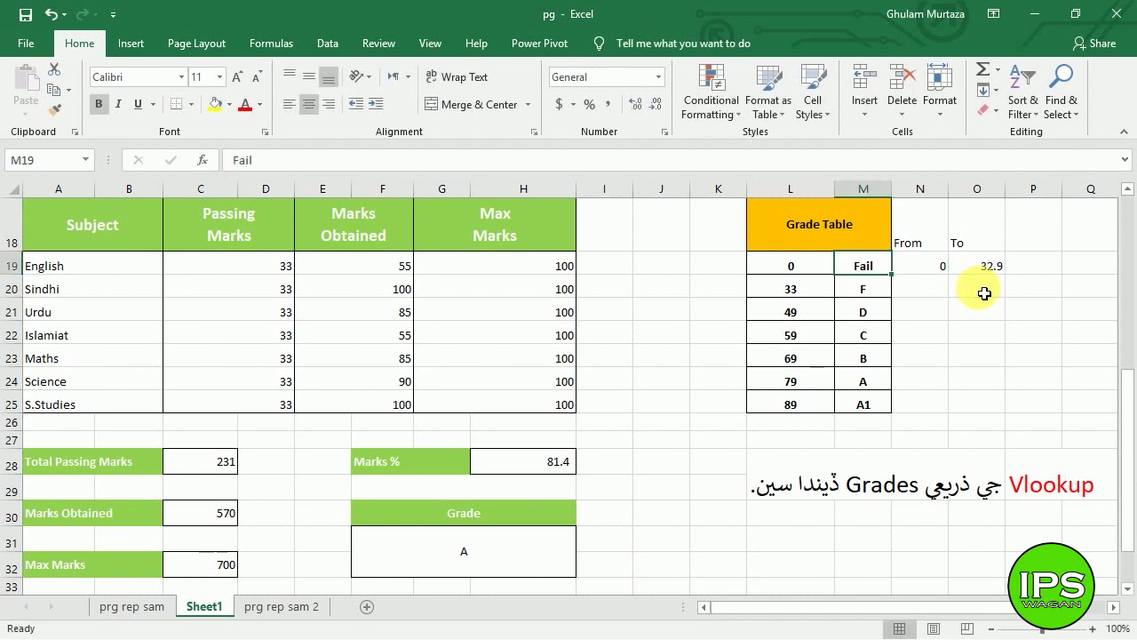
Fill in the range for the F grade with 33 under From and 48.9 under To.
click(922, 292)
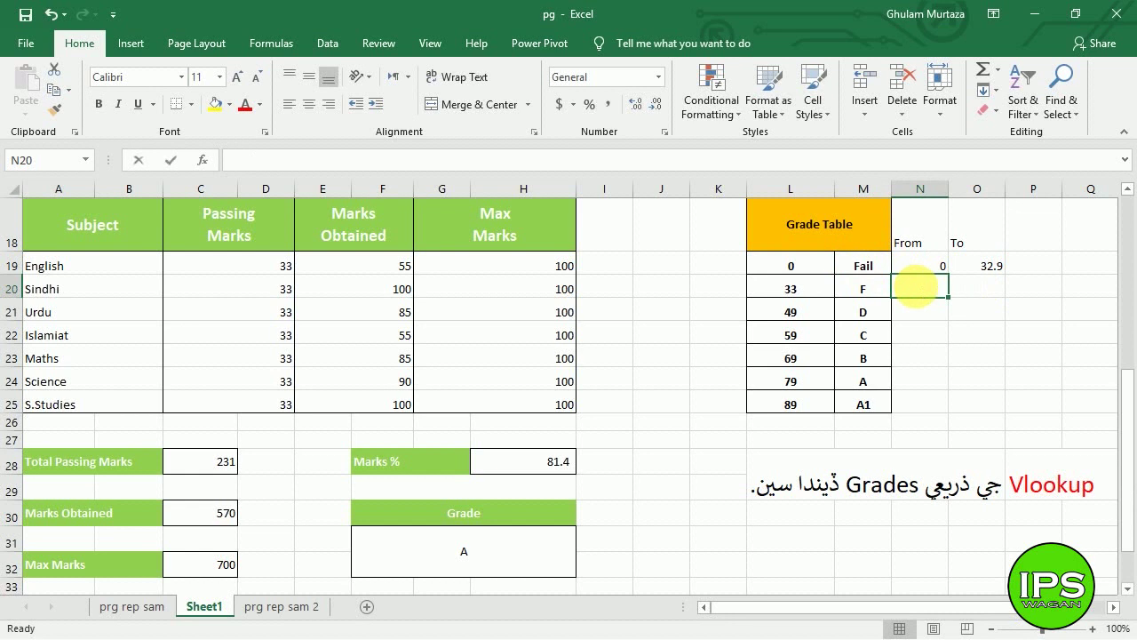
text(33)
key(Tab)
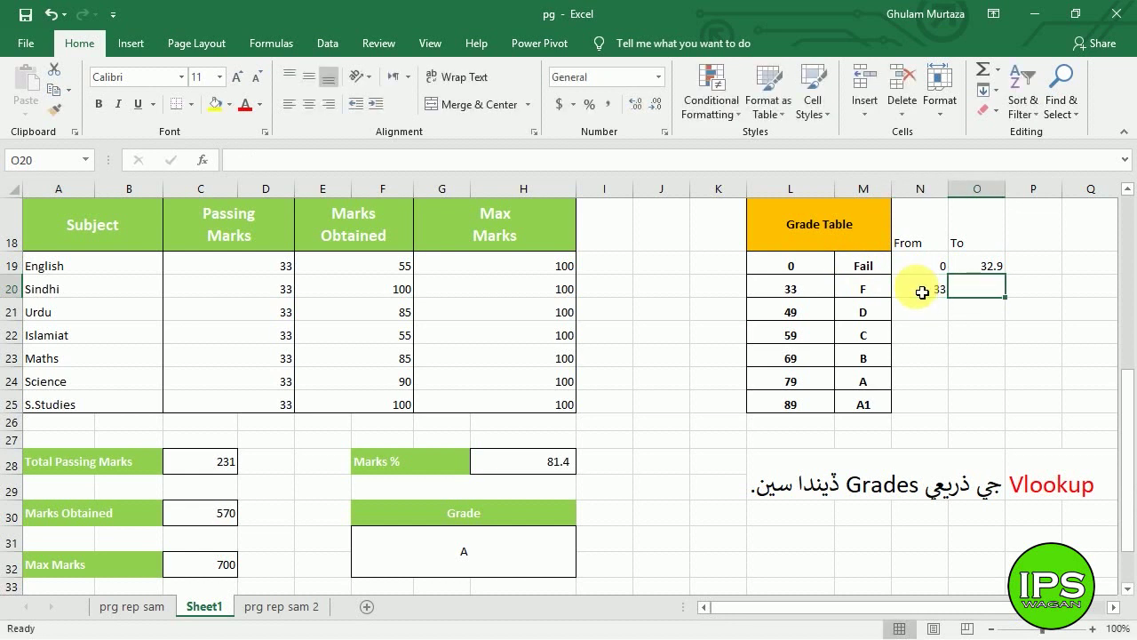
text(48.9)
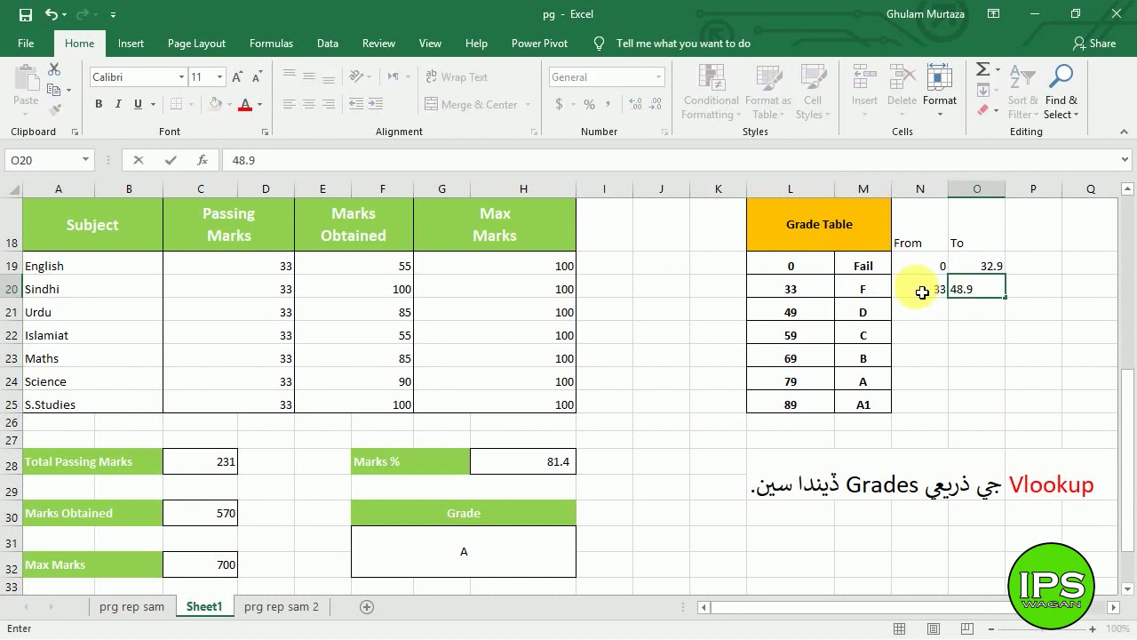
key(Tab)
key(Return)
key(Up)
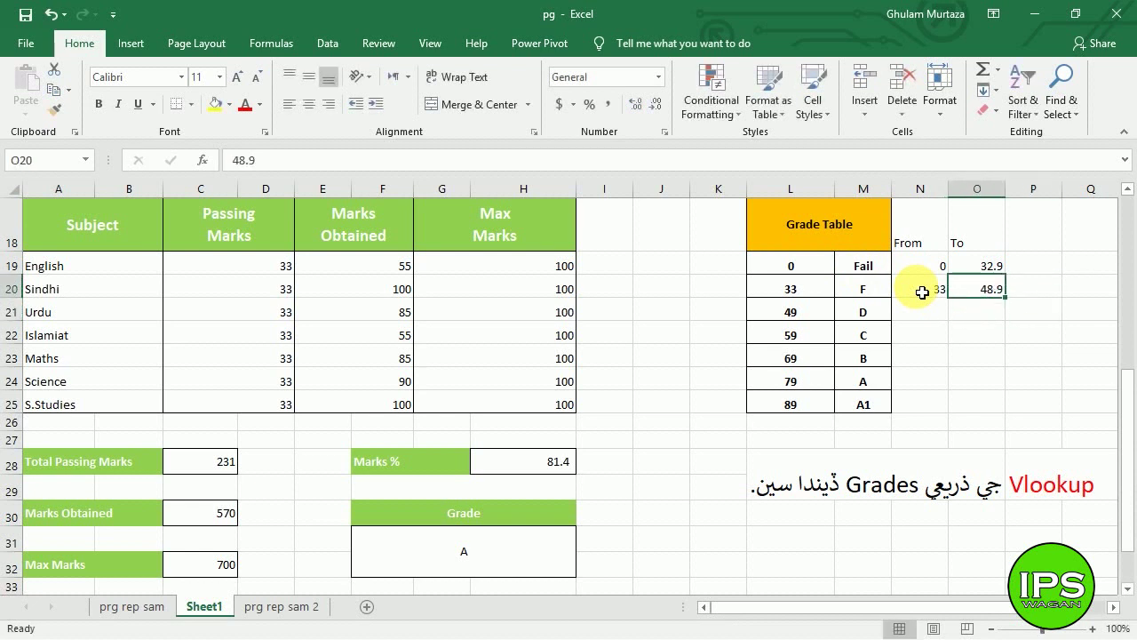
Fill in the range for the D grade with 49 under From and 58.9 under To.
click(826, 313)
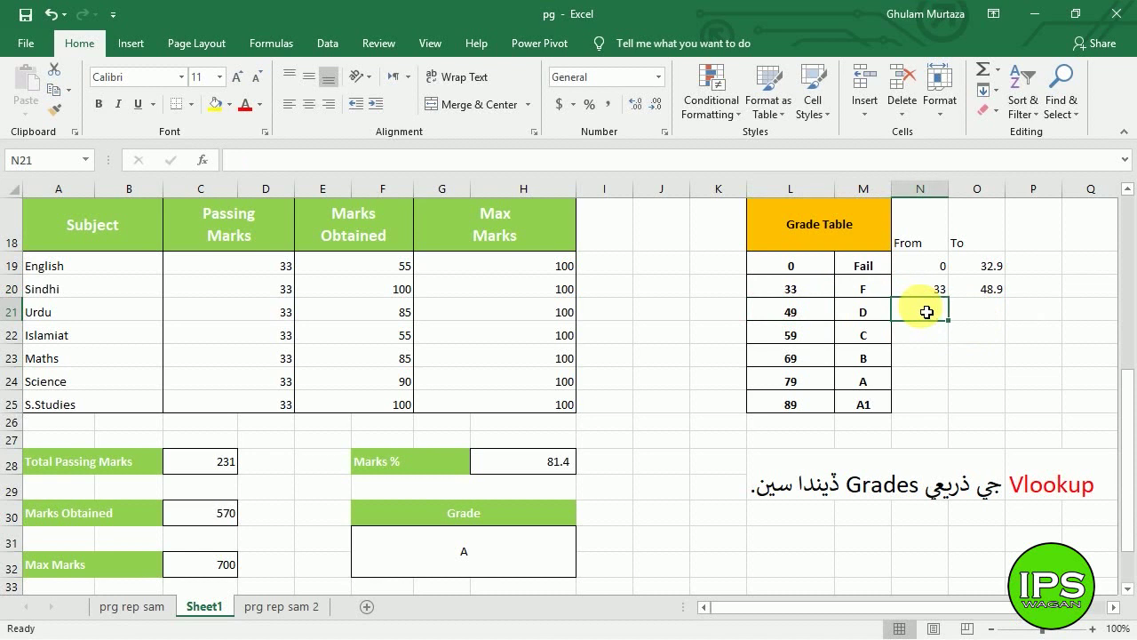
text(49)
key(Tab)
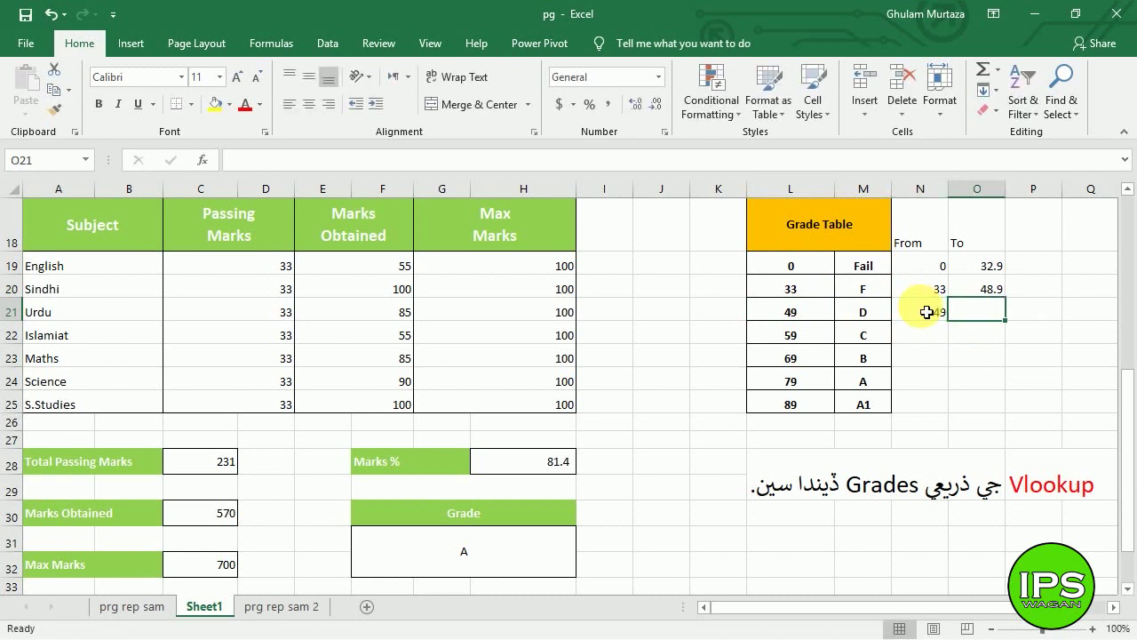
text(58)
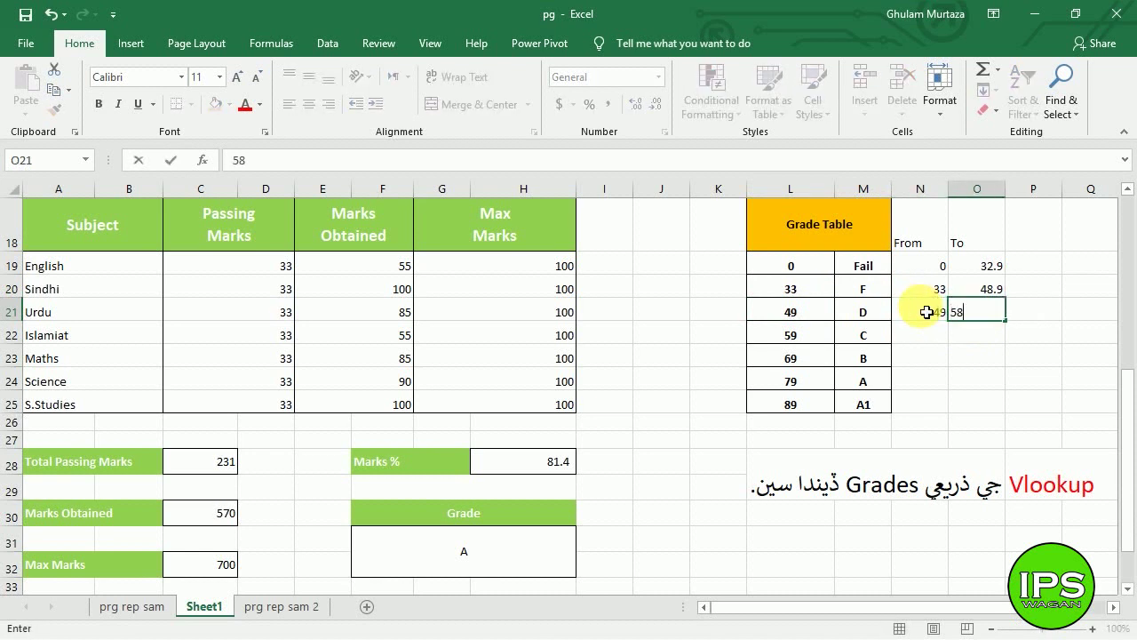
text(.9)
key(ctrl+Return)
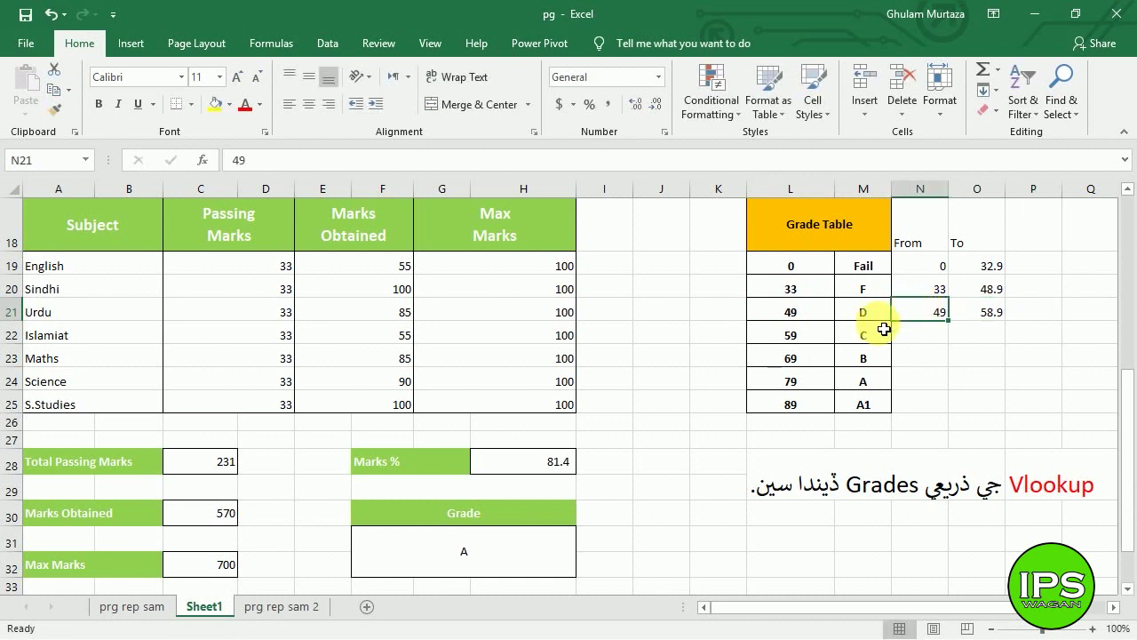
Fill in the range for the C grade with 59 under From and 48.9 under To.
click(787, 335)
click(935, 338)
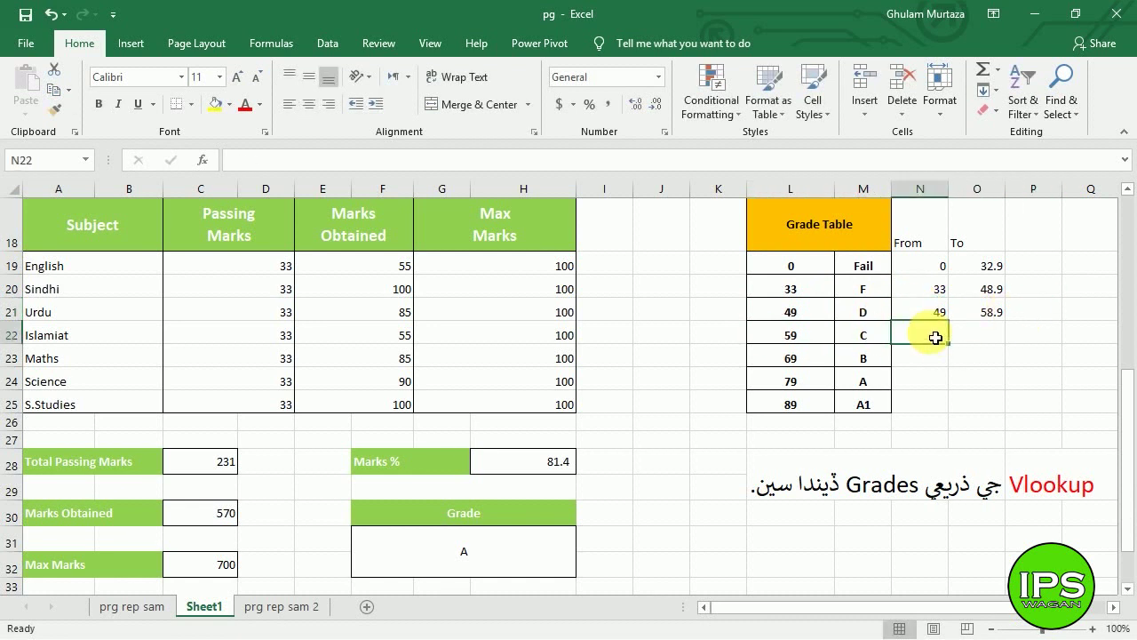
text(5)
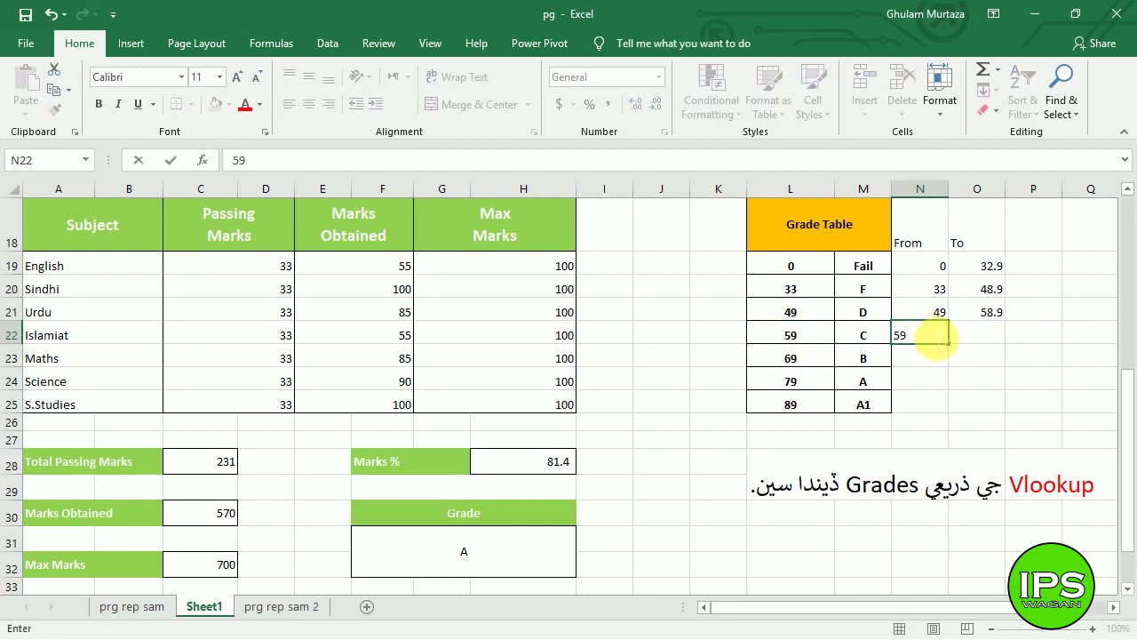
text(9)
key(Tab)
text(48)
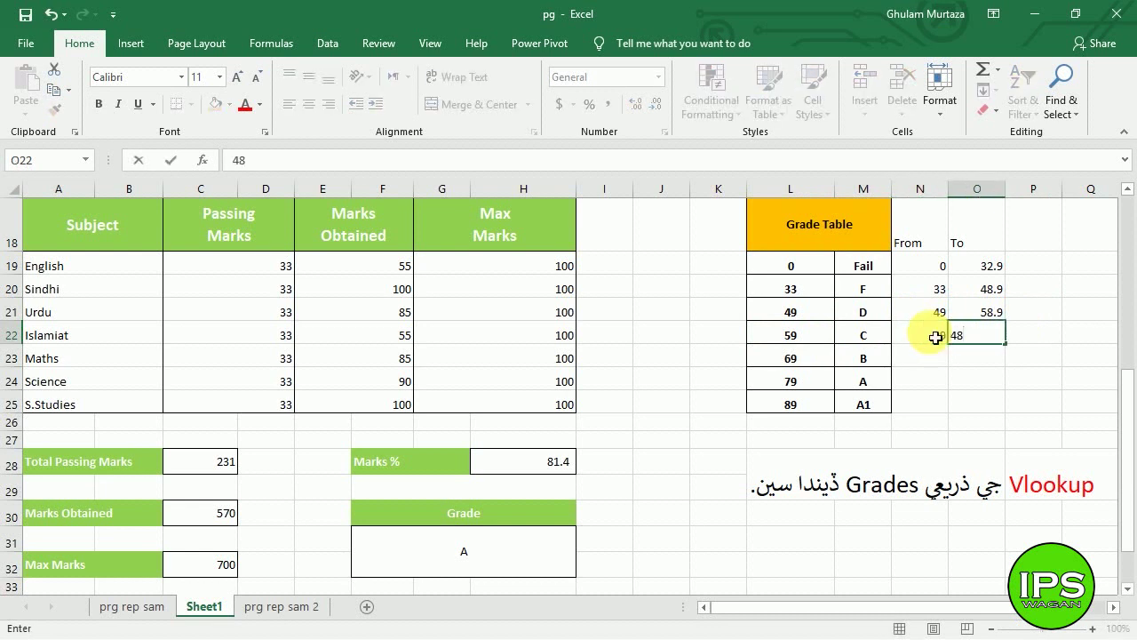
text(.9)
key(Tab)
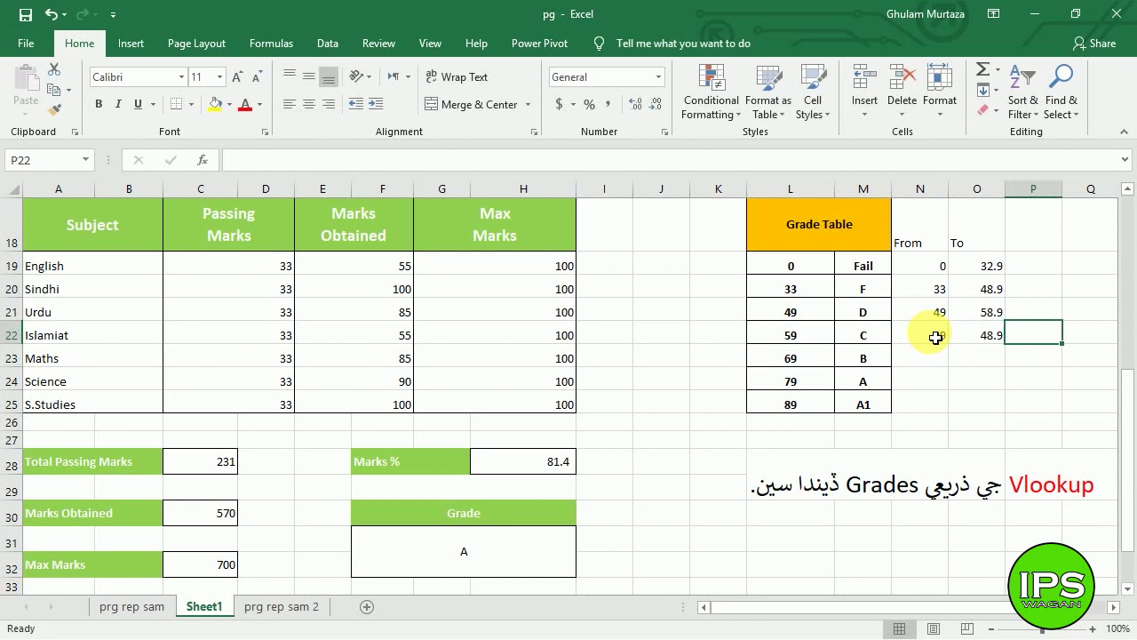
Correct the C grade's To value in O22 to 68.9.
key(Left)
text(4)
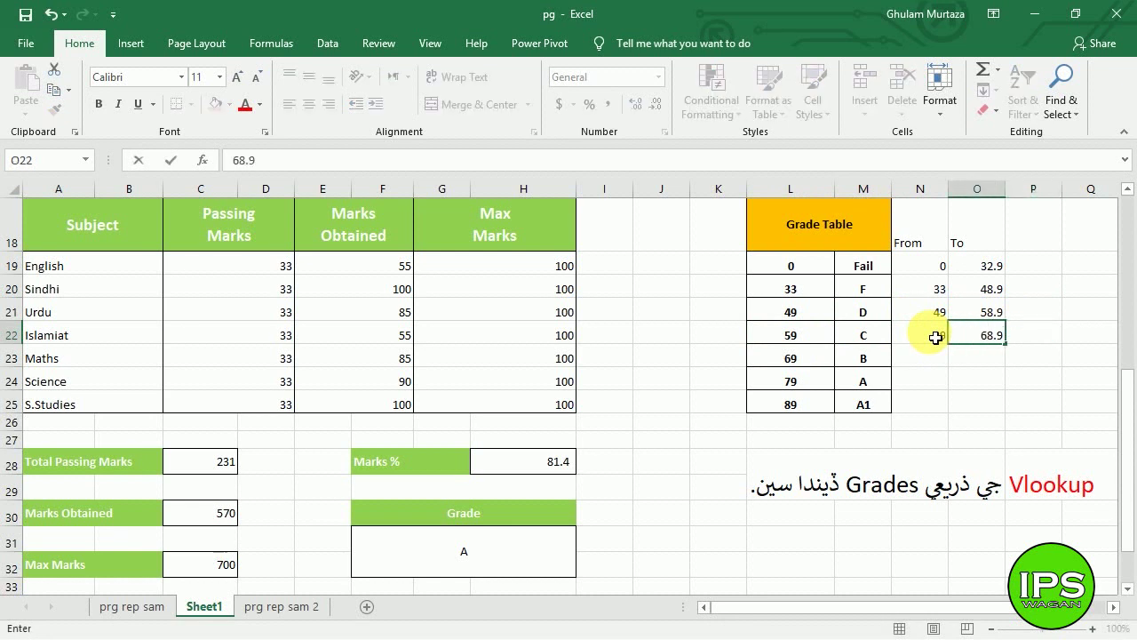
key(Return)
key(Up)
Fill in the range for the B grade with 69 under From and 88.9 under To.
key(Down)
key(Left)
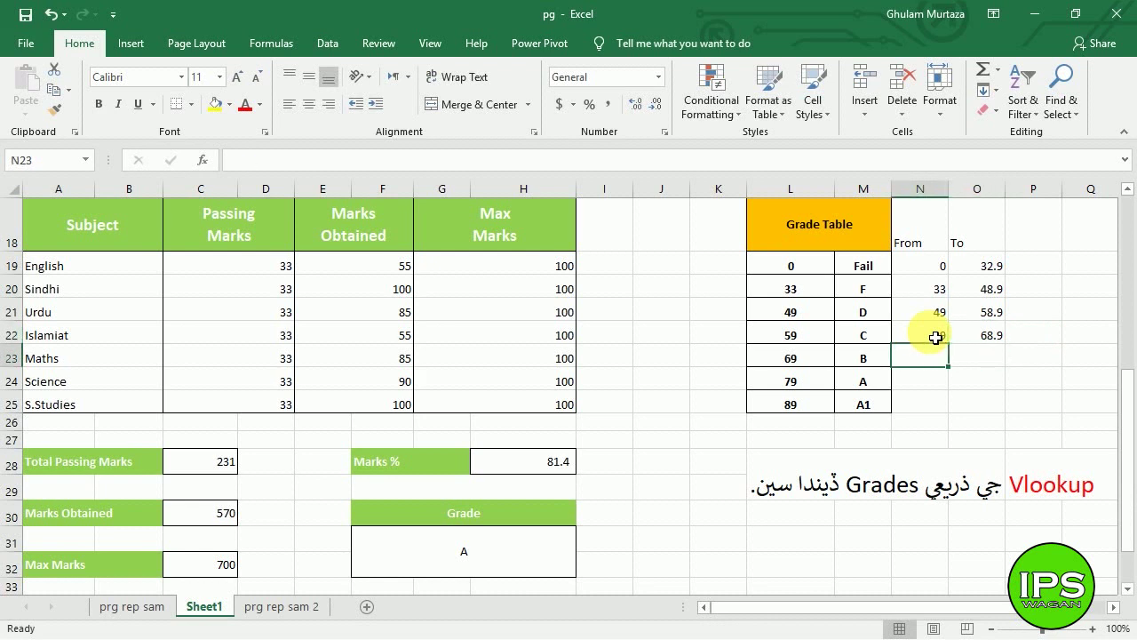
text(69)
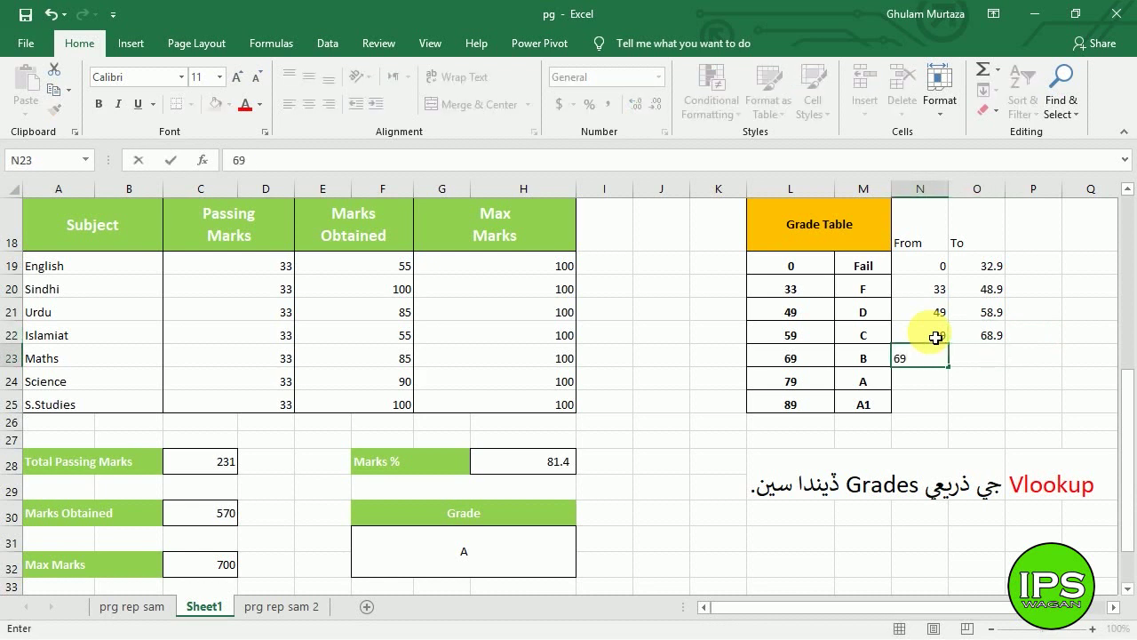
key(Tab)
text(78)
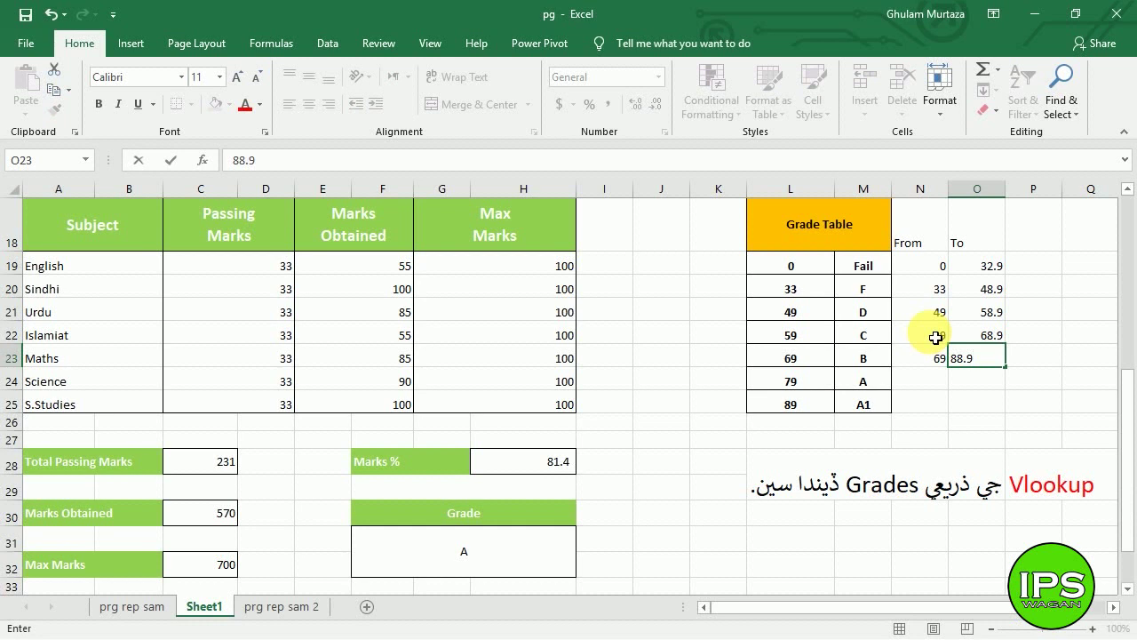
key(Tab)
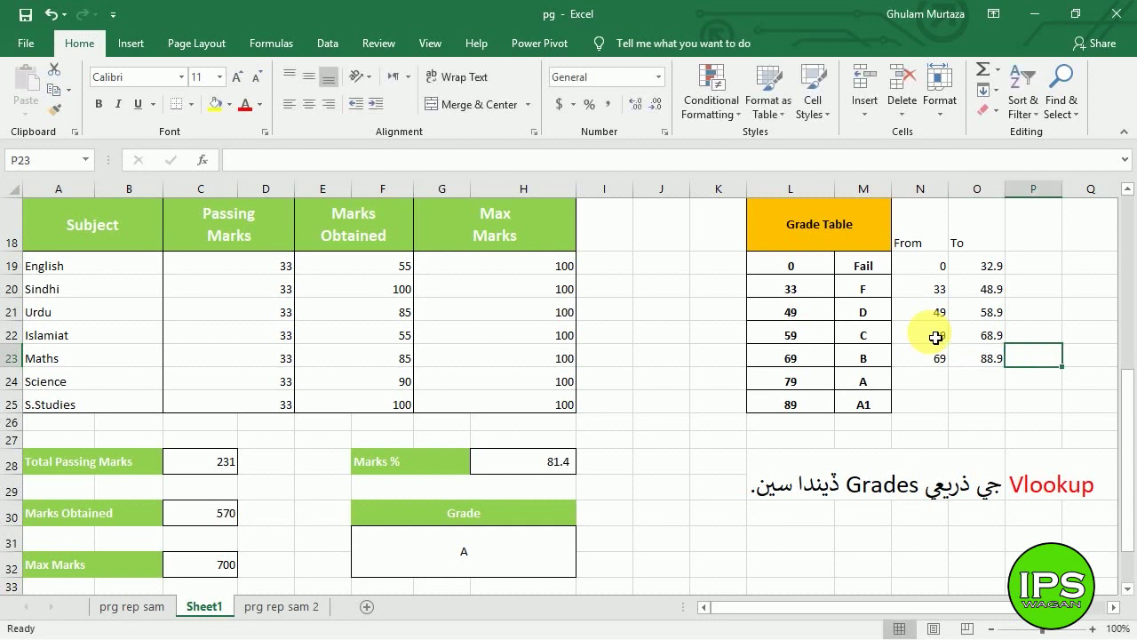
Correct the B grade's To value in O23 to 78.9.
key(Left)
key(Left)
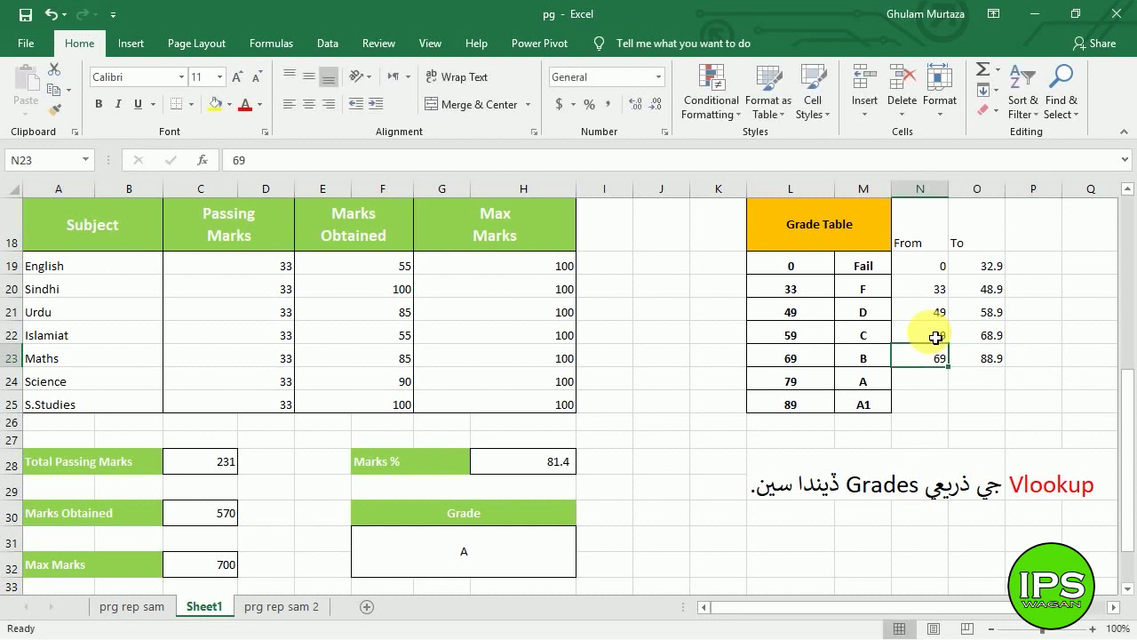
key(Right)
text(78)
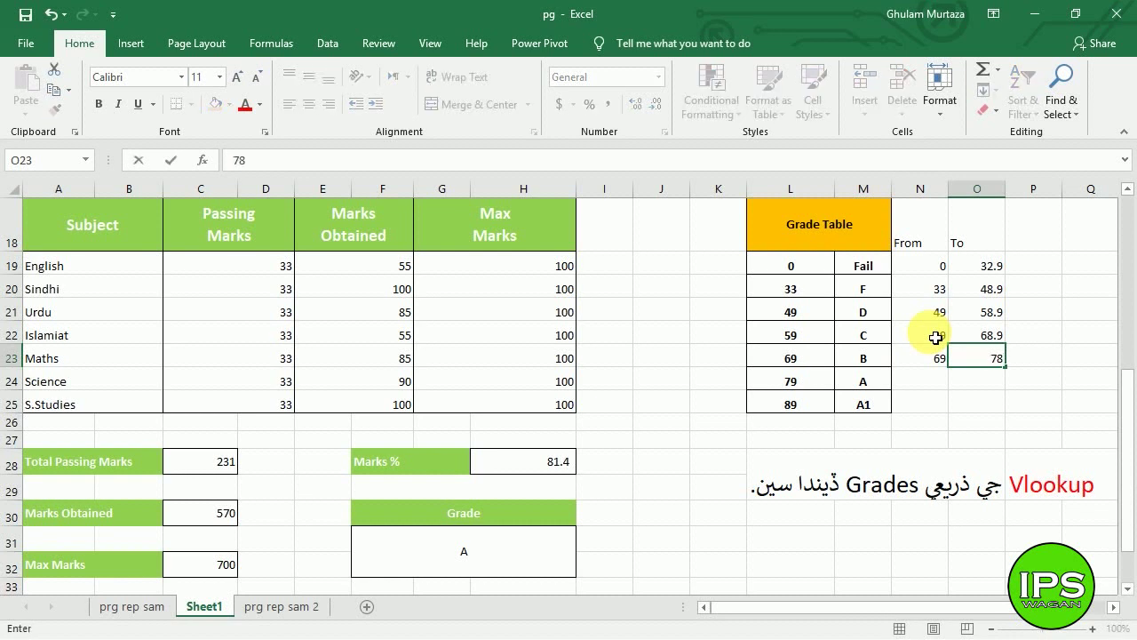
text(.9)
key(Return)
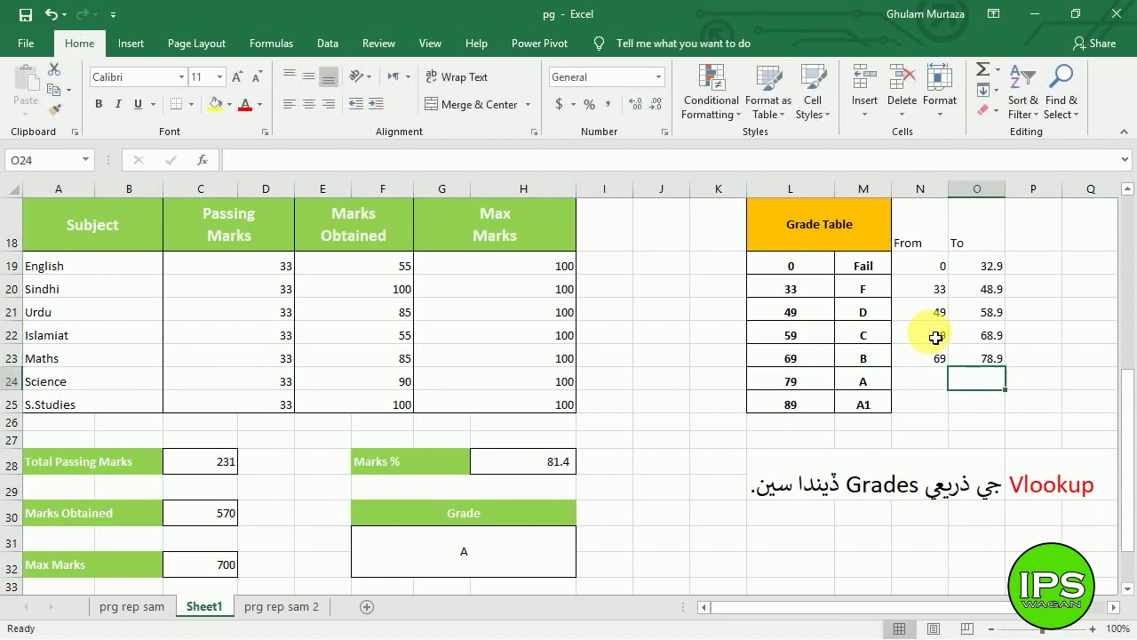
Fill in the range for the A grade with 79 under From and 88.9 under To.
key(Left)
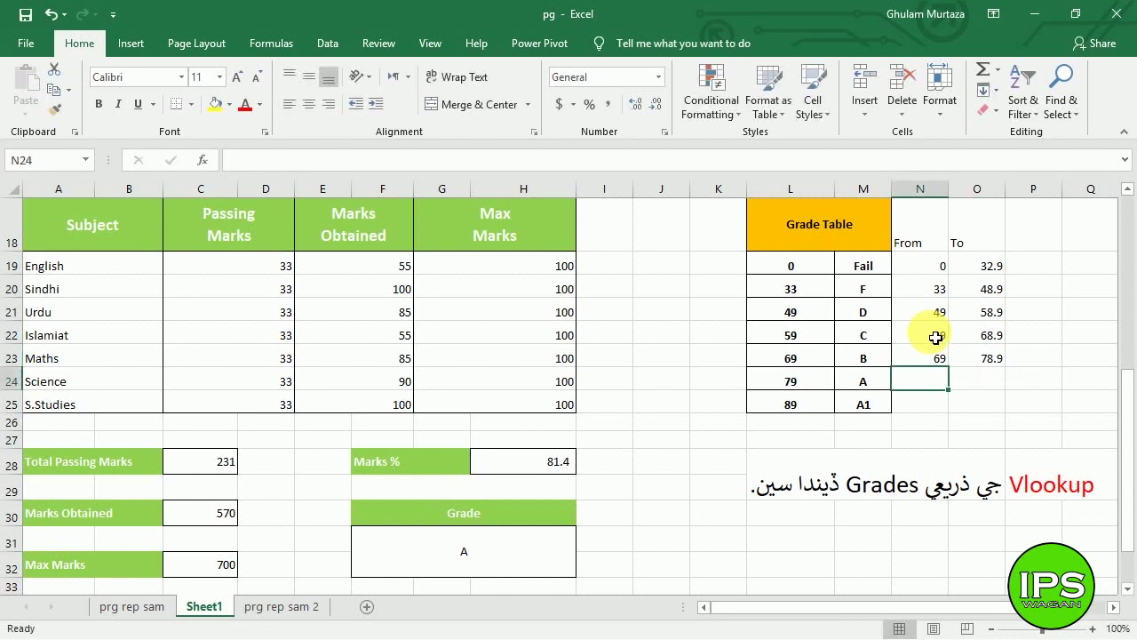
text(79)
key(Right)
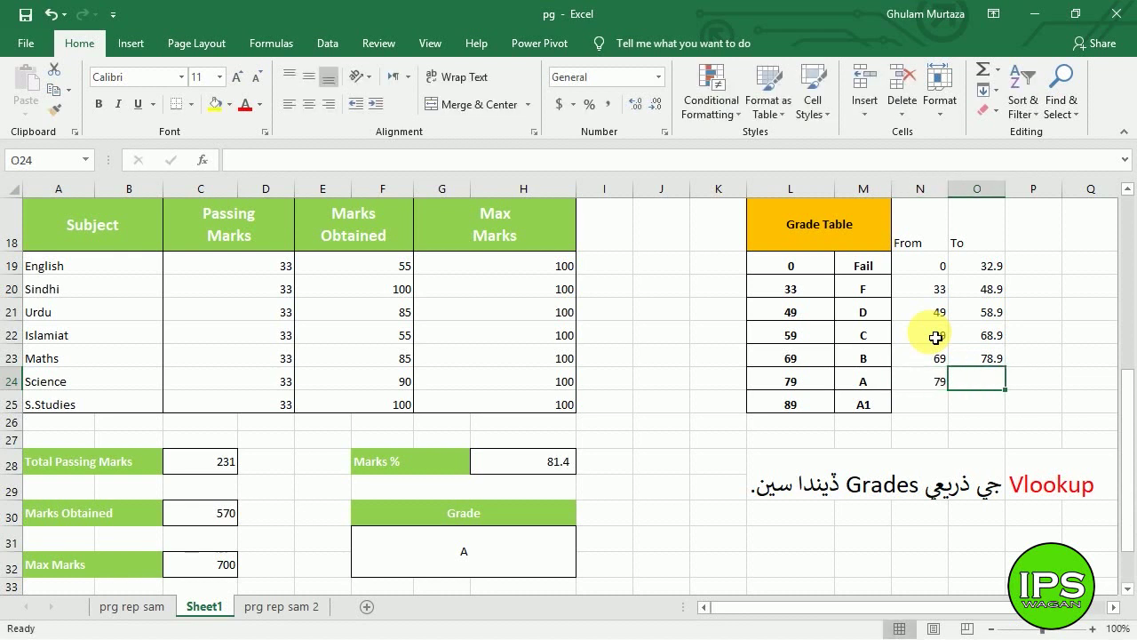
text(88.9)
key(Right)
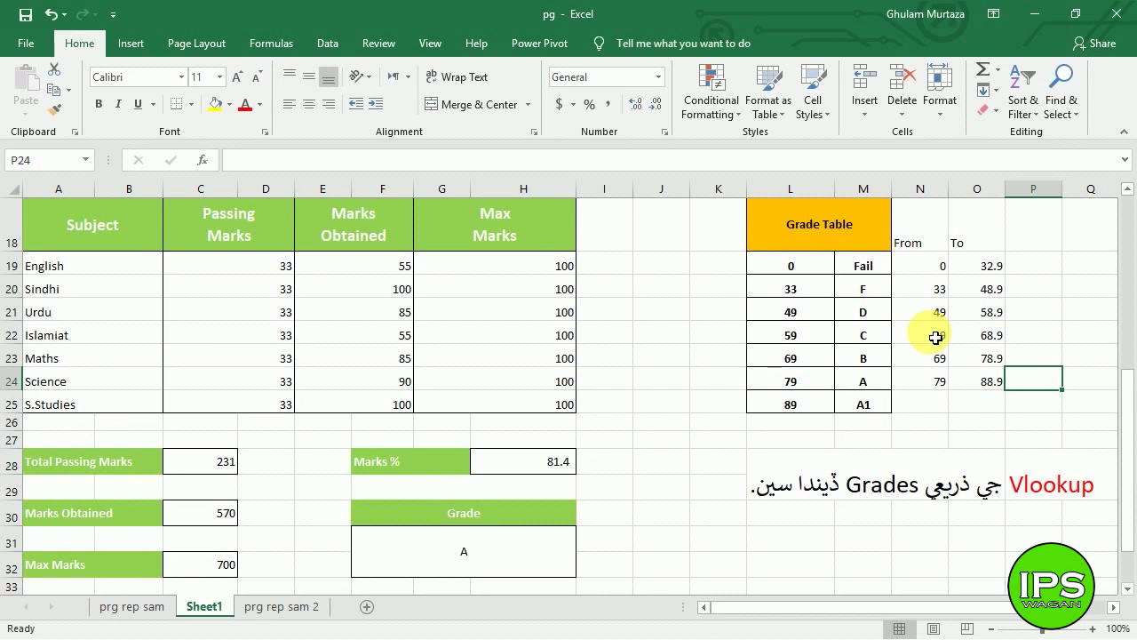
Enter 89 under From for the A1 grade in N25, leaving its To cell empty.
key(Down)
key(Left)
key(Left)
text(89)
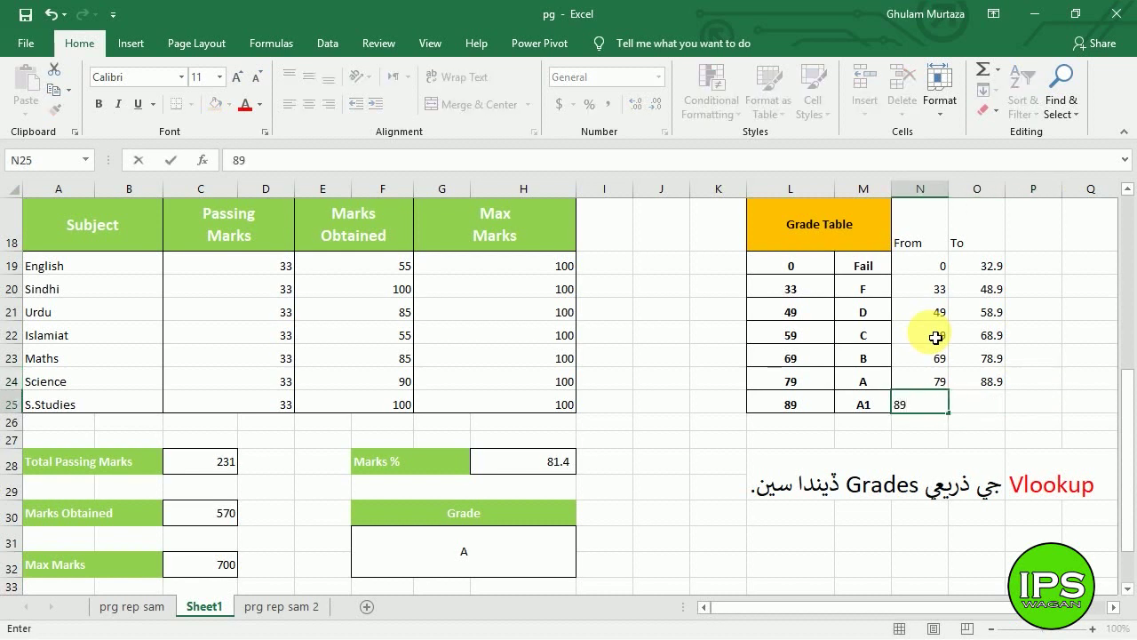
key(Right)
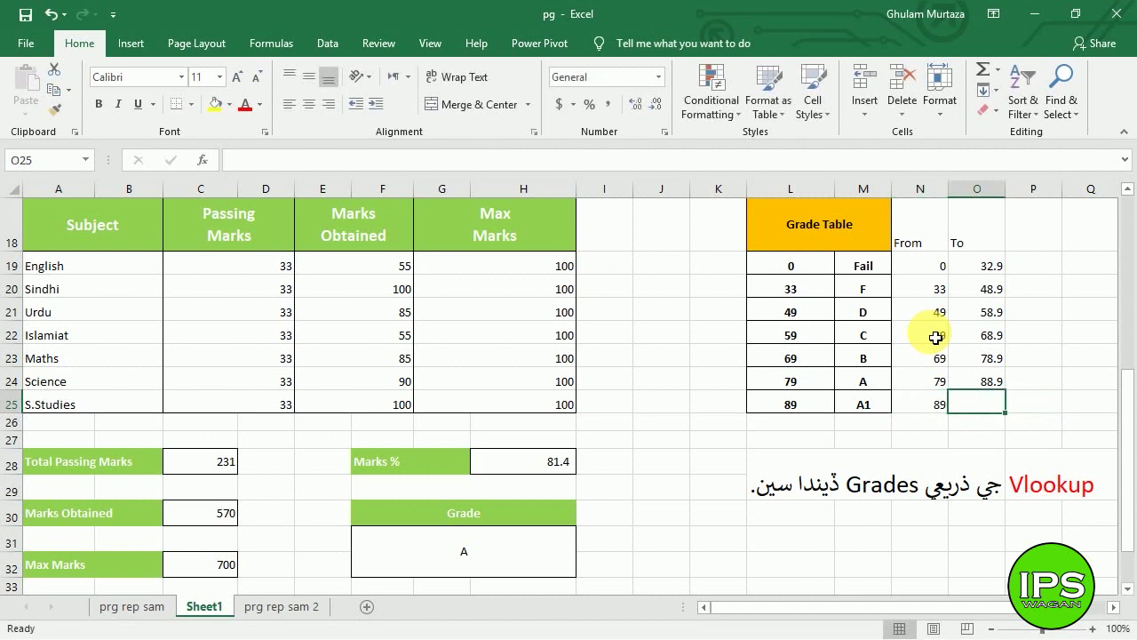
Review the From/To grade ranges, the English marks obtained and the VLOOKUP formula in the Grade result cell.
click(885, 406)
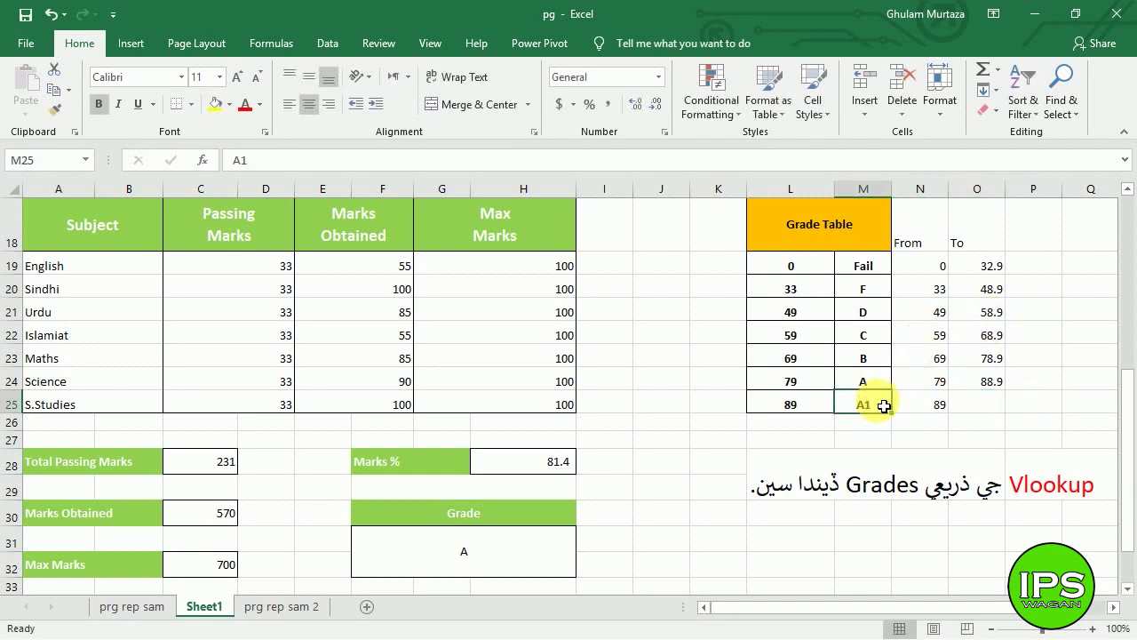
drag(931, 246, 995, 395)
click(942, 267)
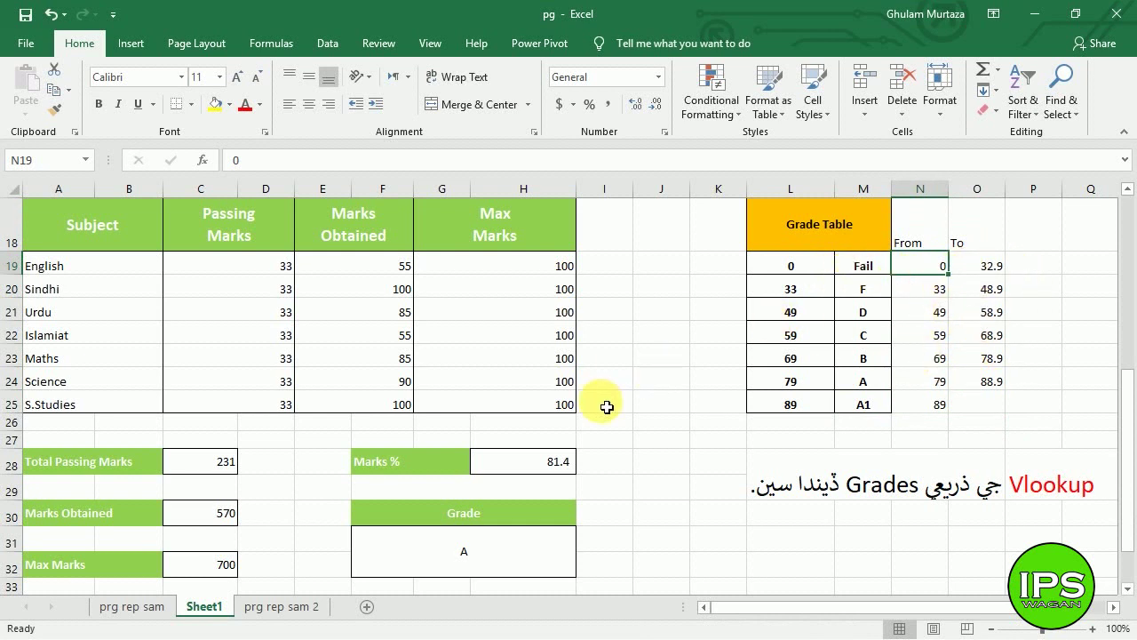
click(487, 541)
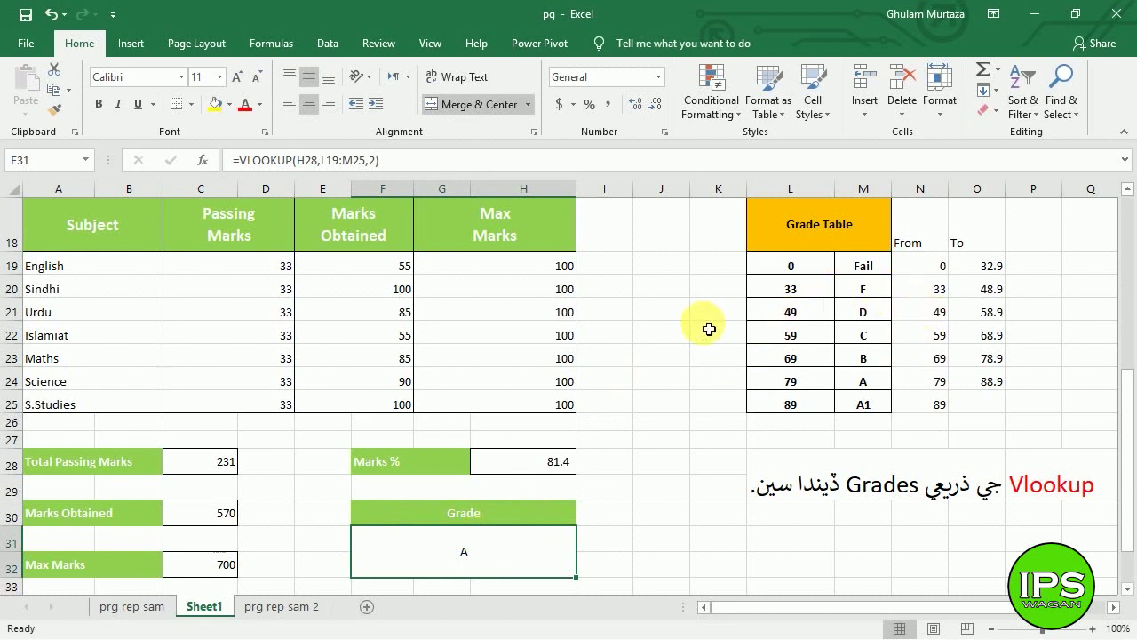
click(354, 271)
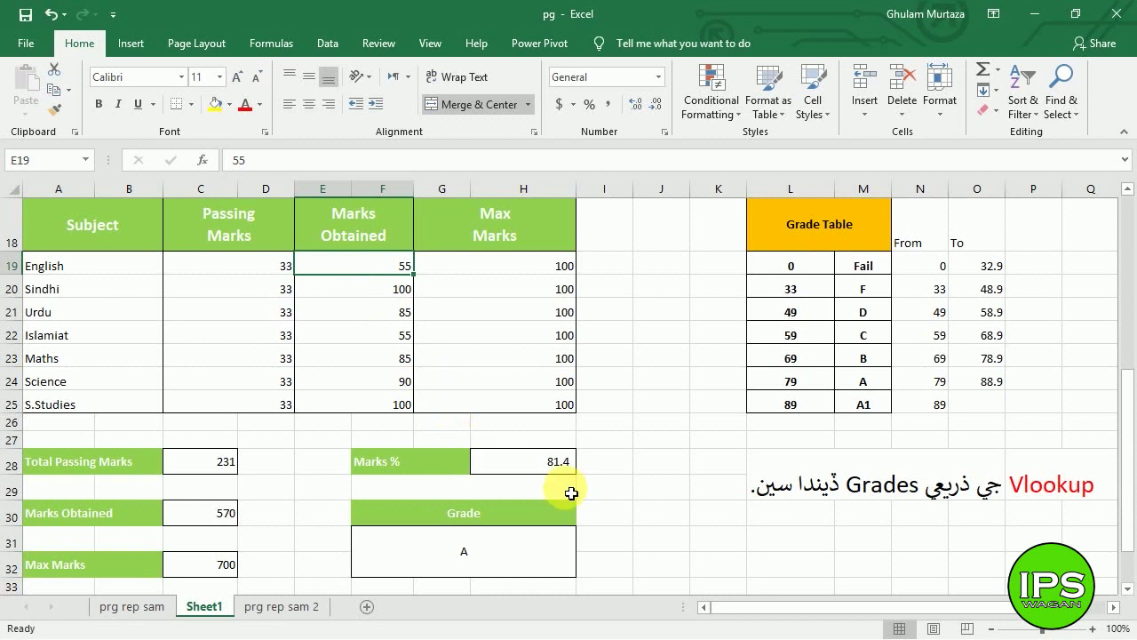
click(509, 543)
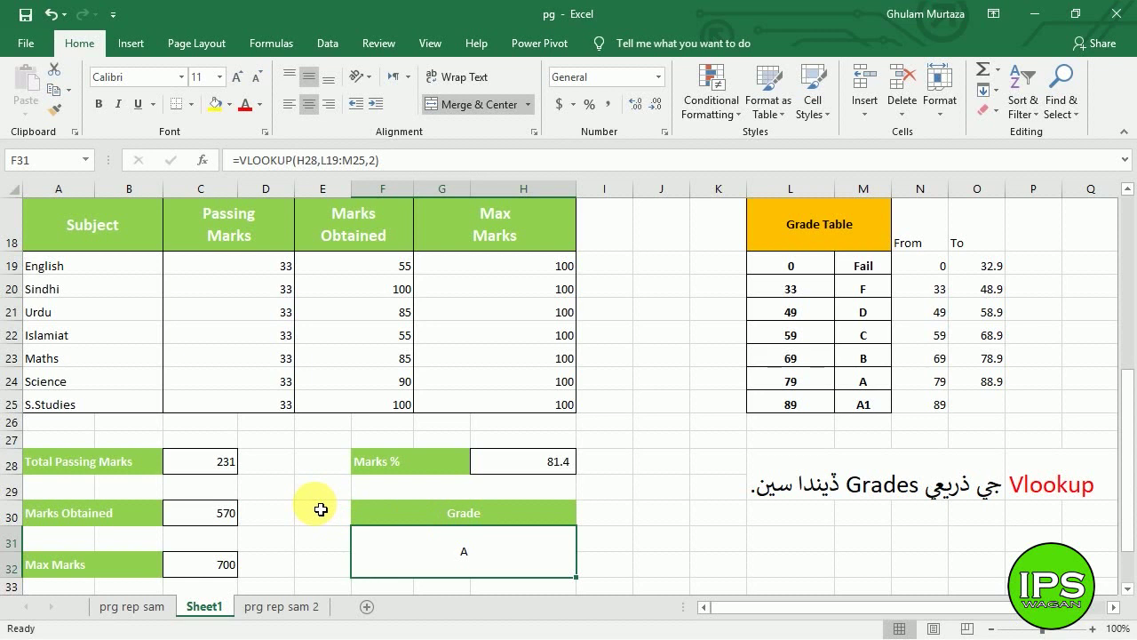
key(Up)
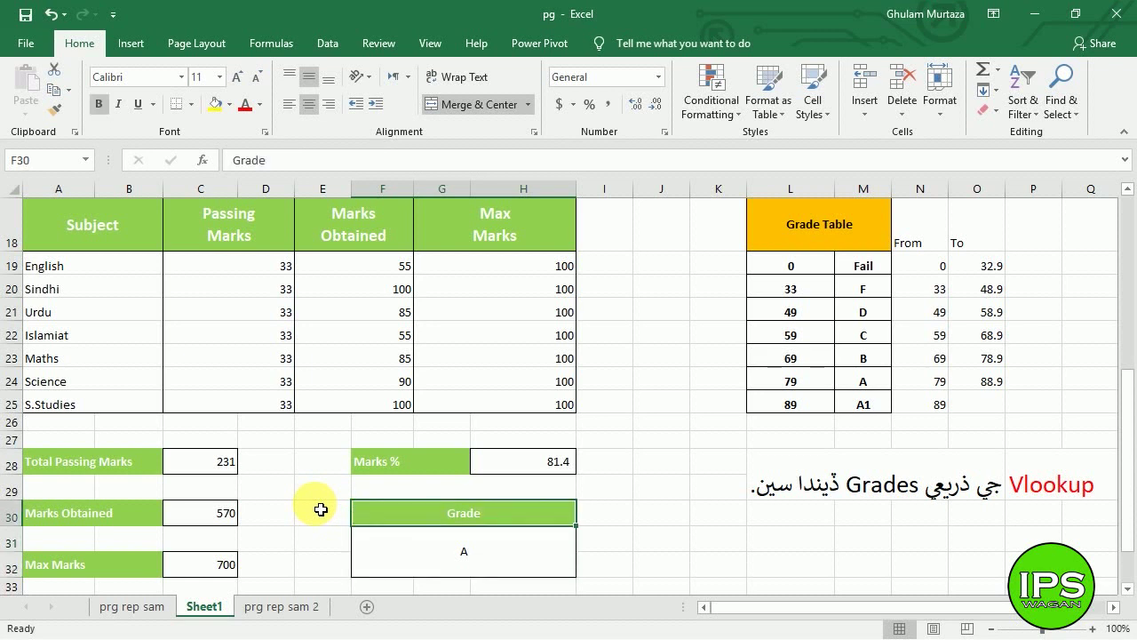
Preview the progress report's printout, return to the sheet and select its summary and note area, A27:H37.
key(ctrl+p)
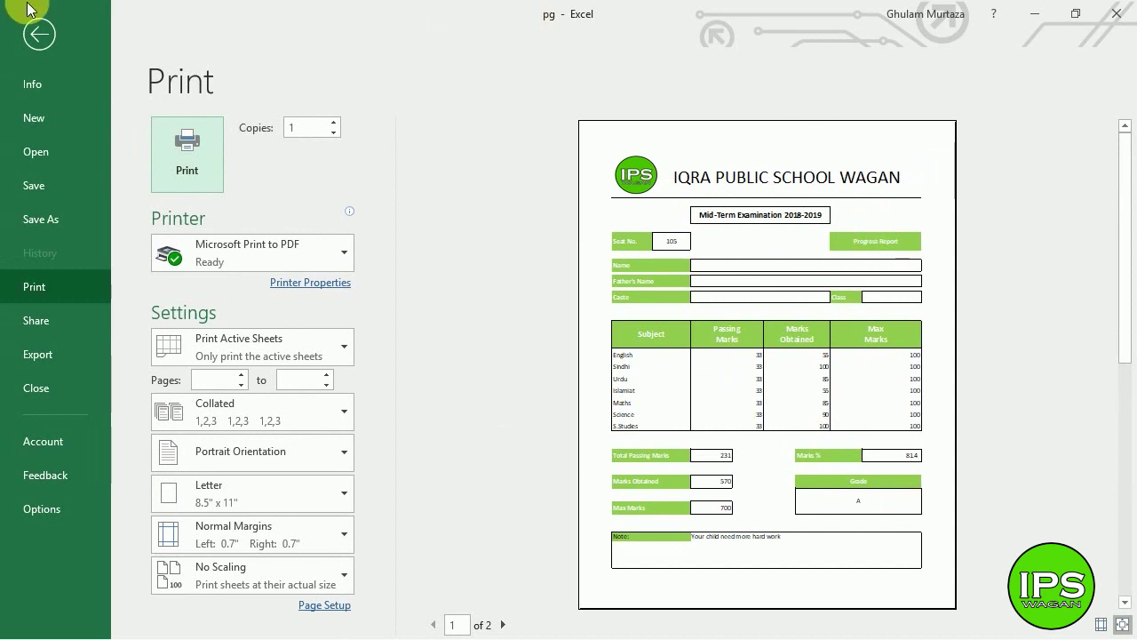
click(39, 33)
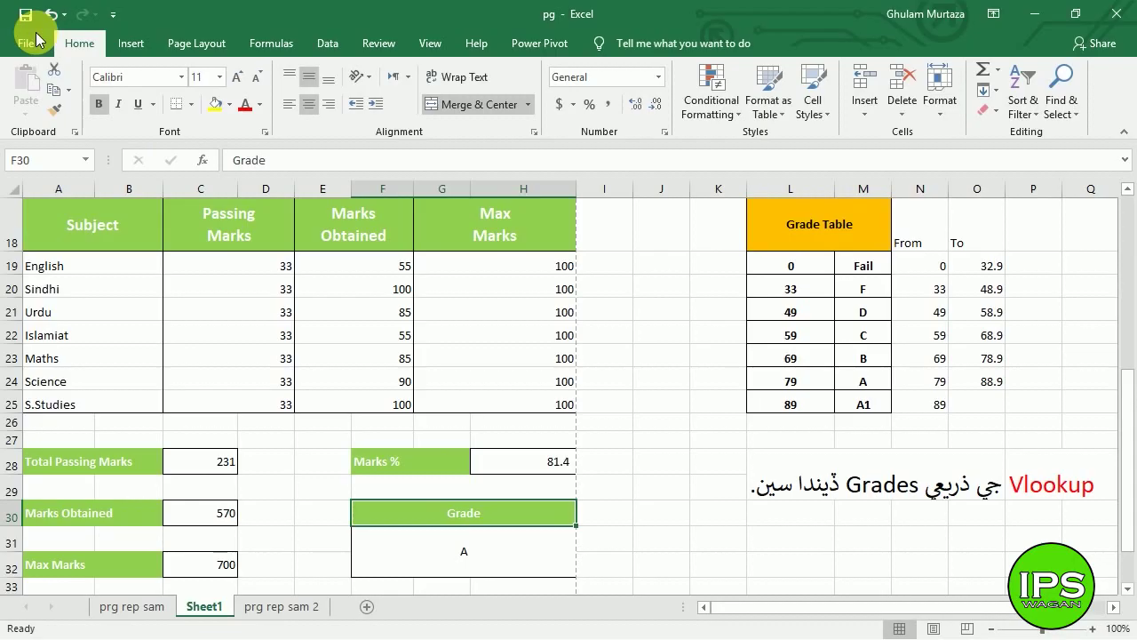
click(455, 466)
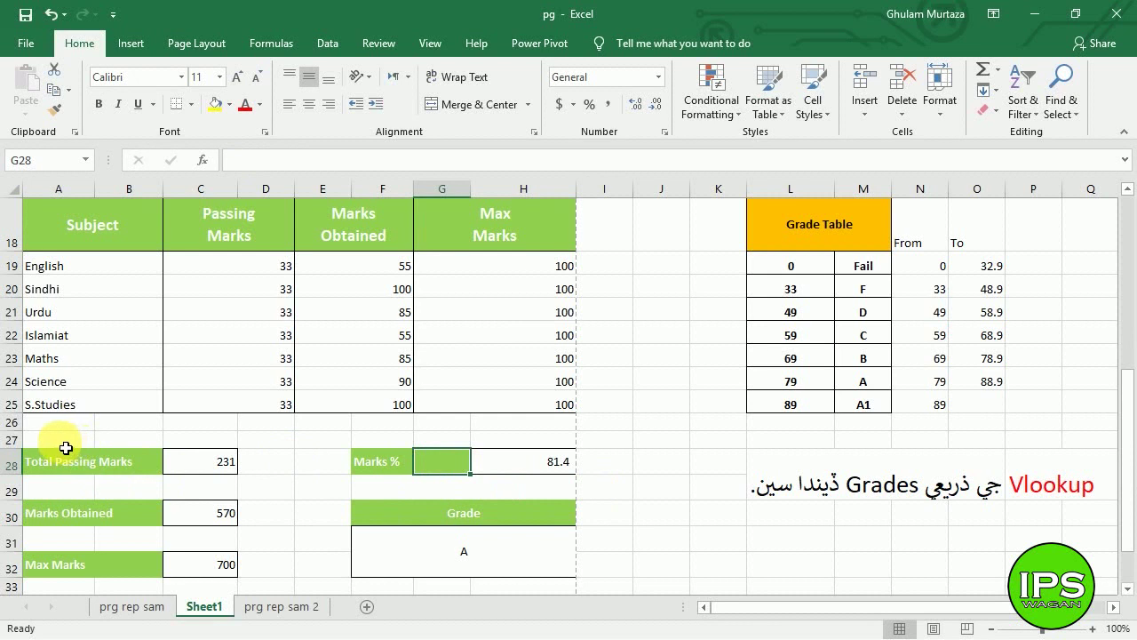
drag(65, 448, 506, 539)
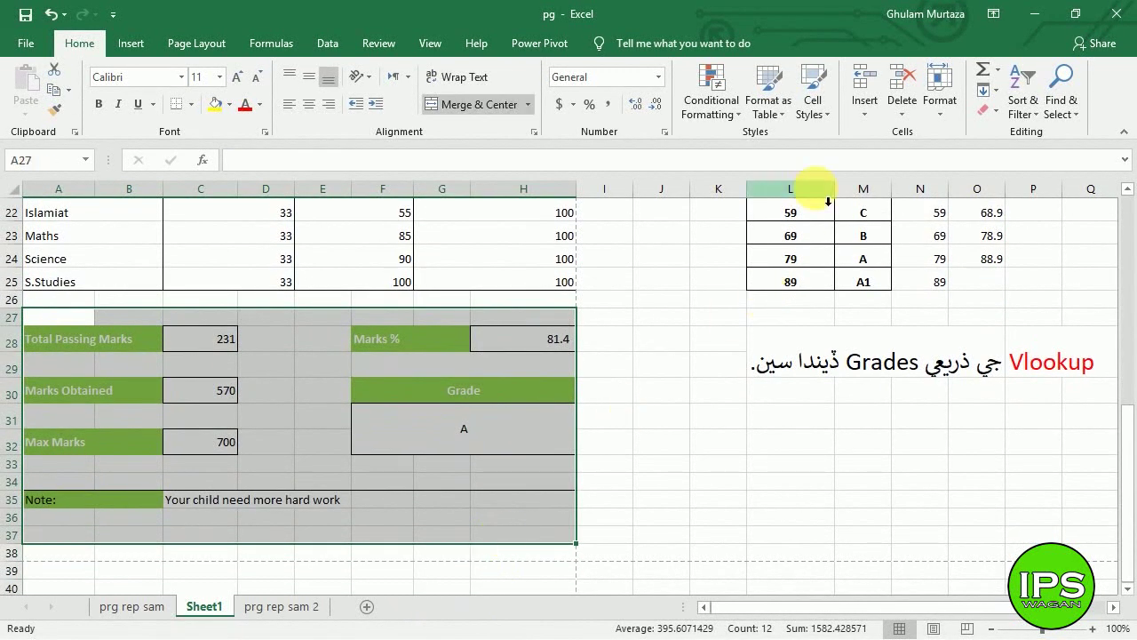
Clear all contents and formatting from the summary and note area, A27:H37.
click(984, 111)
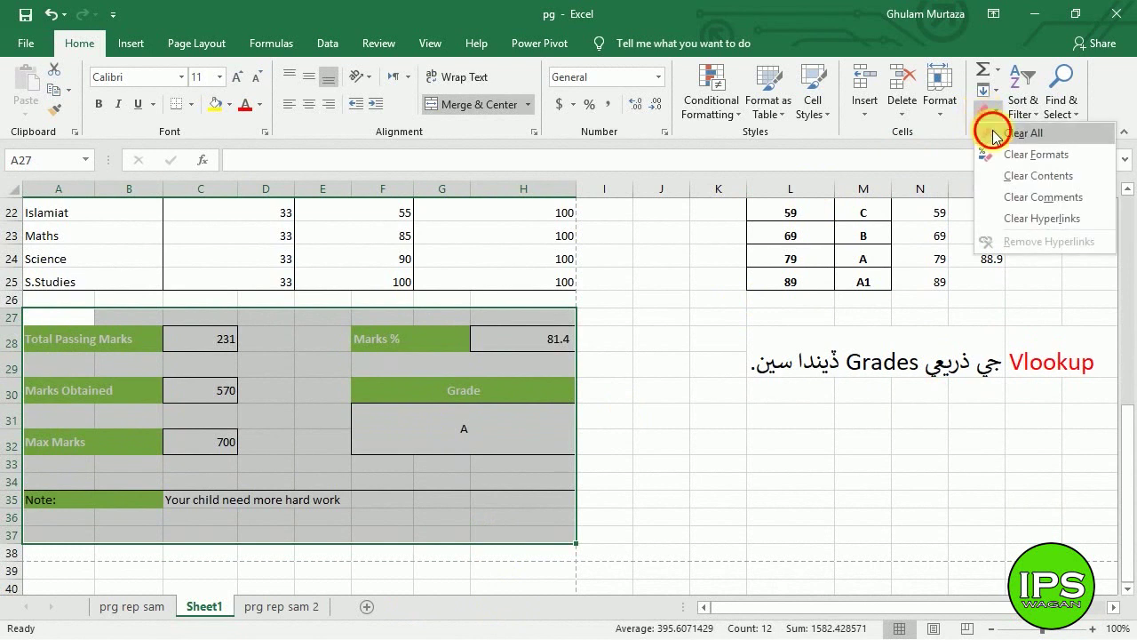
click(992, 131)
click(222, 366)
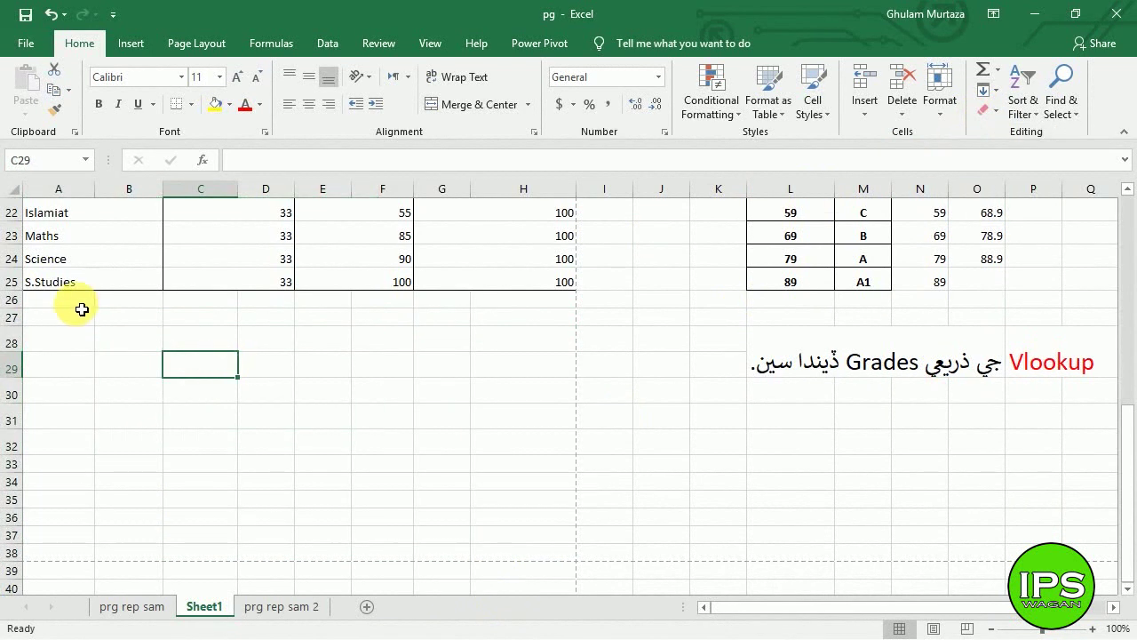
Merge and center A26:B26 and C26:D26 below the Subject and Passing Marks columns.
drag(65, 299, 116, 308)
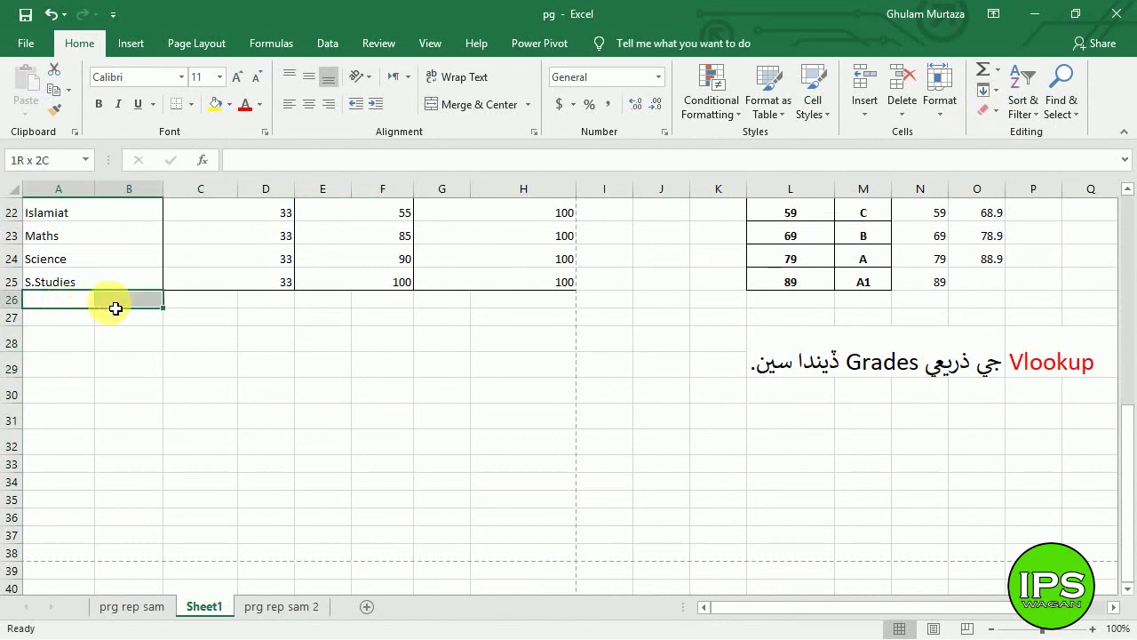
click(445, 108)
drag(223, 308, 261, 307)
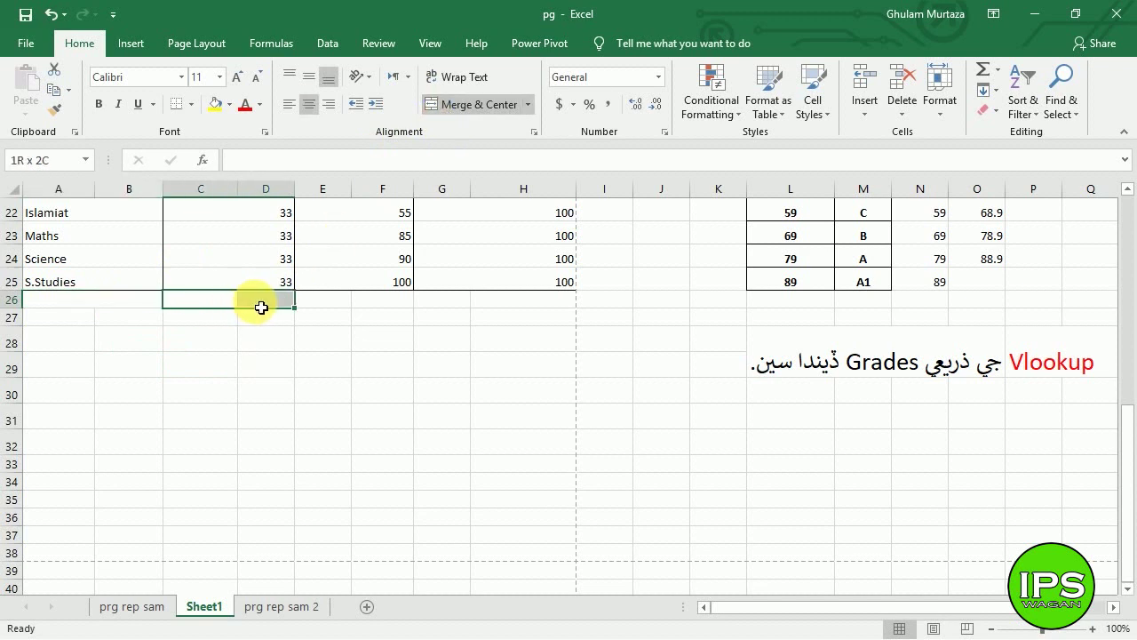
click(468, 106)
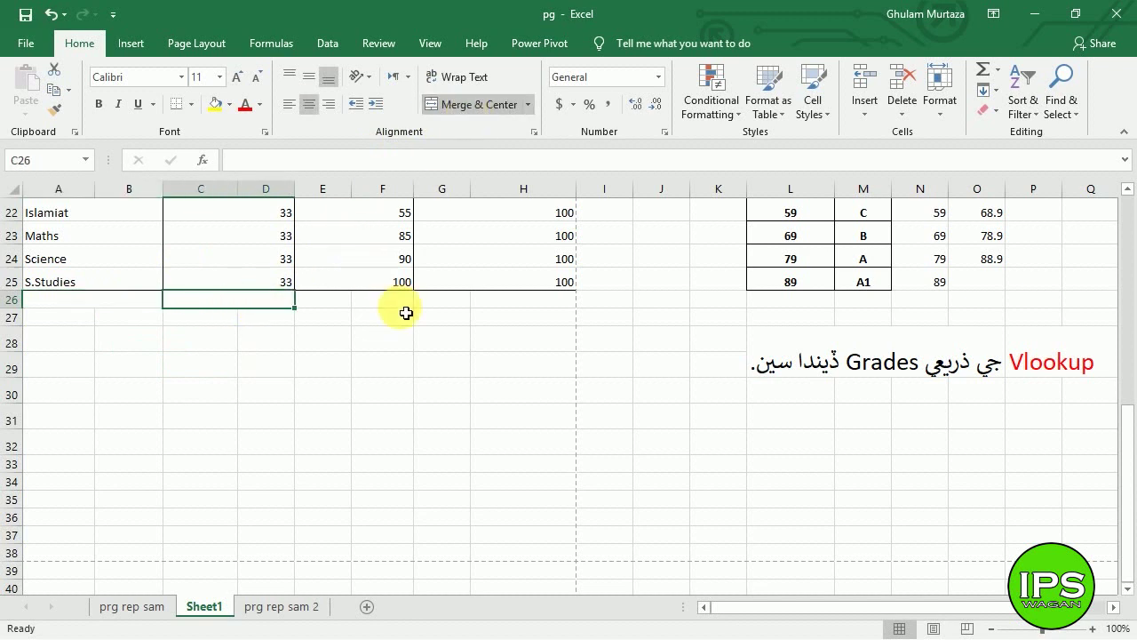
Merge and center E26:F26 and G26:H26 below the Marks Obtained and Max Marks columns.
key(Up)
key(Up)
key(Up)
key(Up)
key(Up)
key(Up)
key(Up)
key(Up)
key(Up)
key(Up)
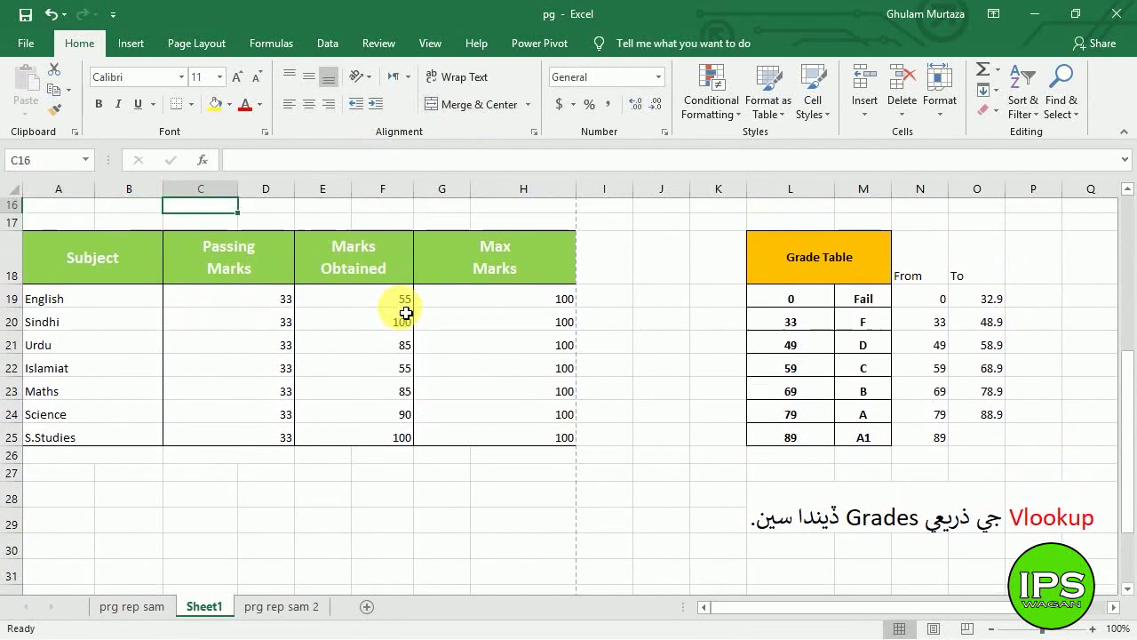
key(Down)
key(Down)
key(Down)
key(Down)
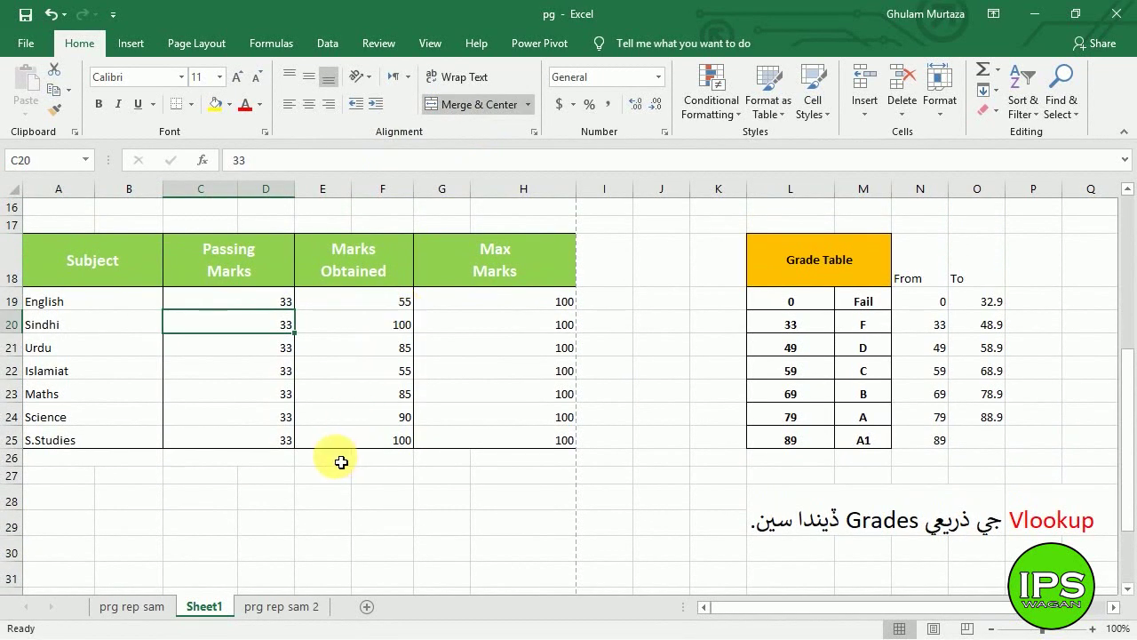
drag(341, 462, 382, 459)
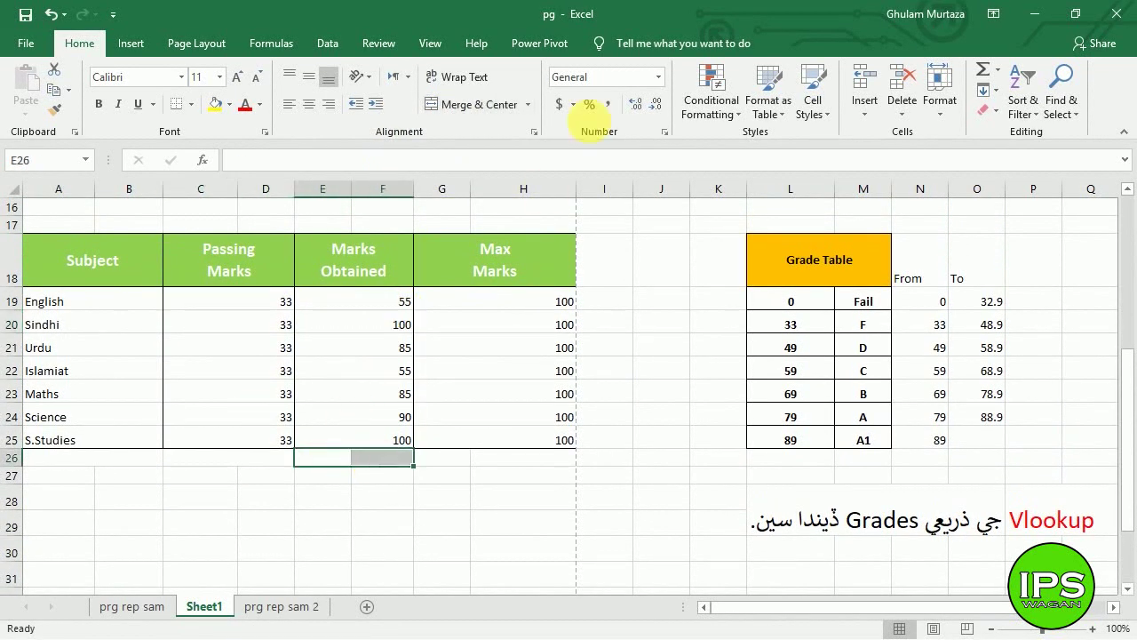
click(465, 110)
drag(457, 457, 498, 460)
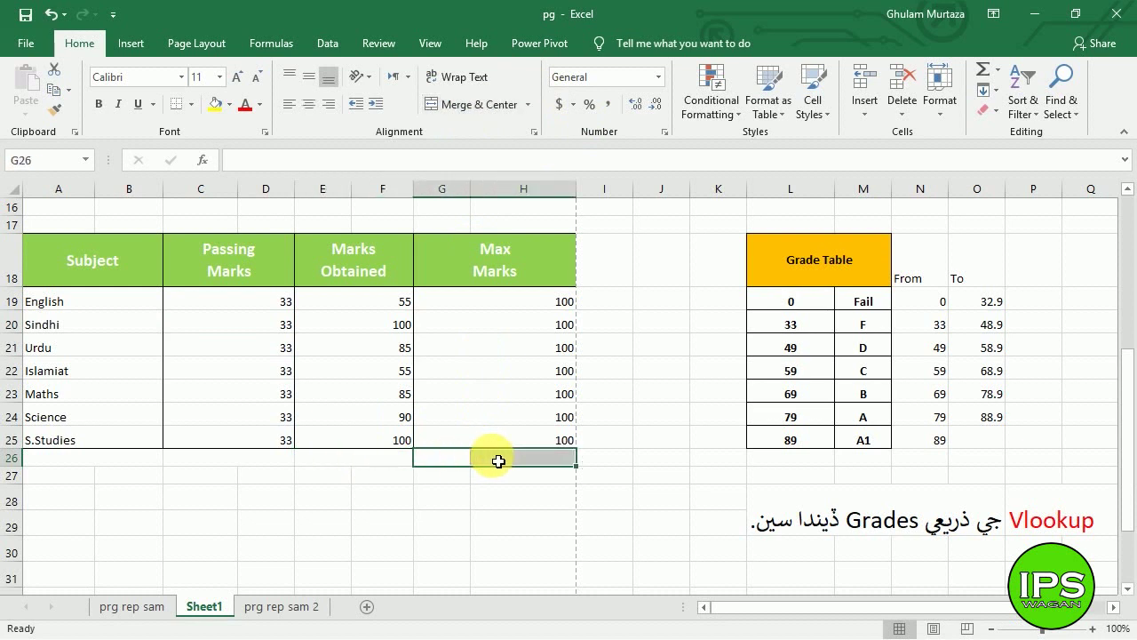
click(466, 104)
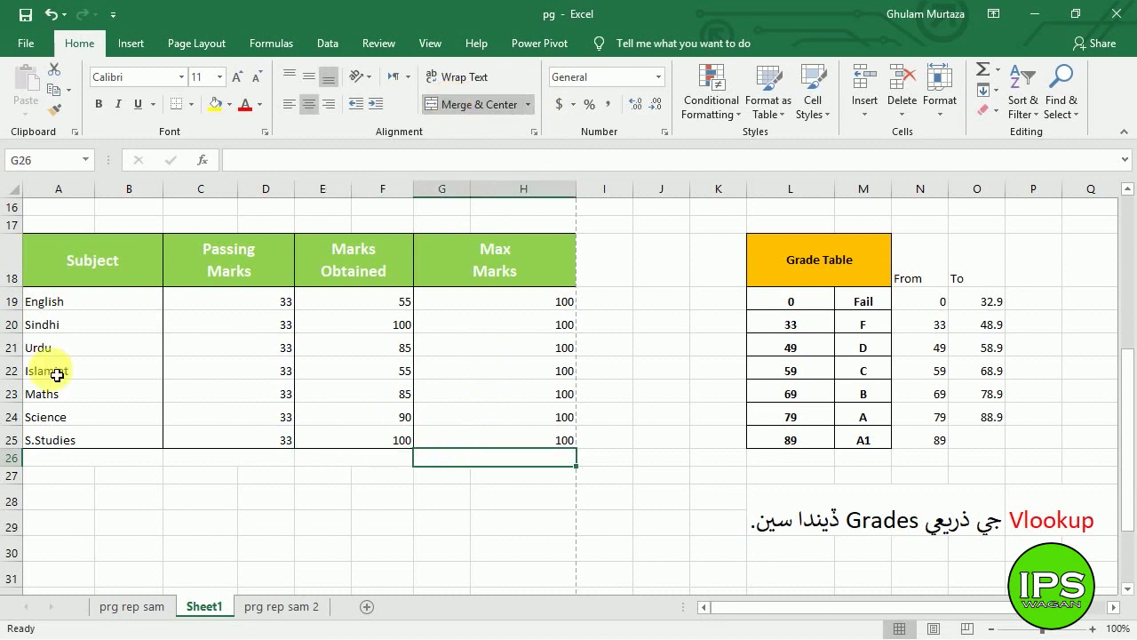
double_click(73, 455)
text(Tota)
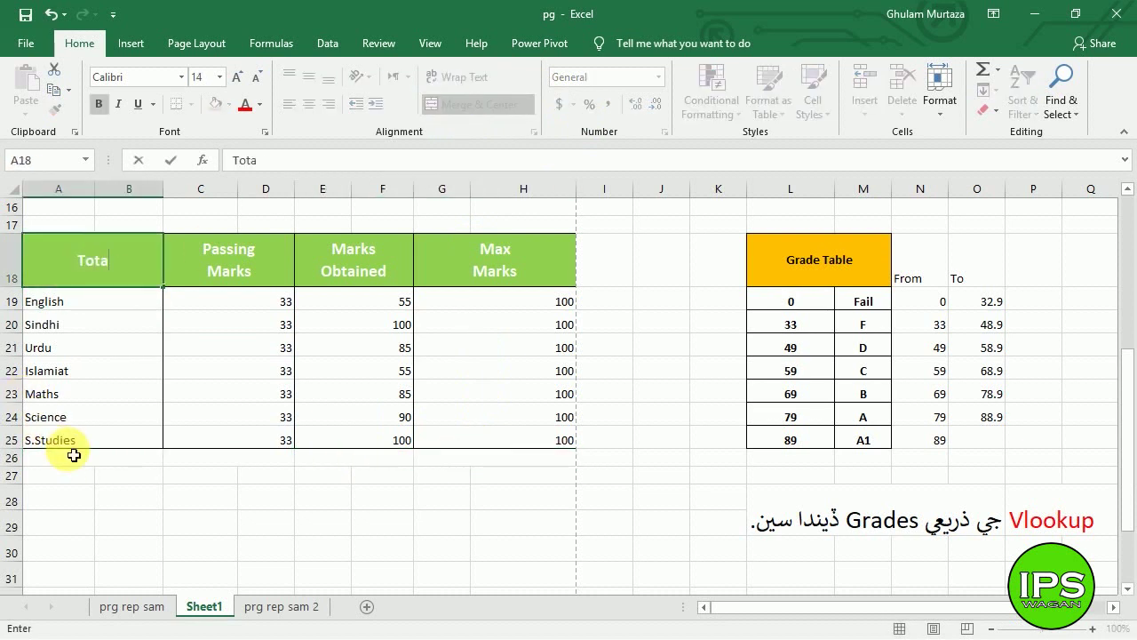
key(ctrl+z)
key(Return)
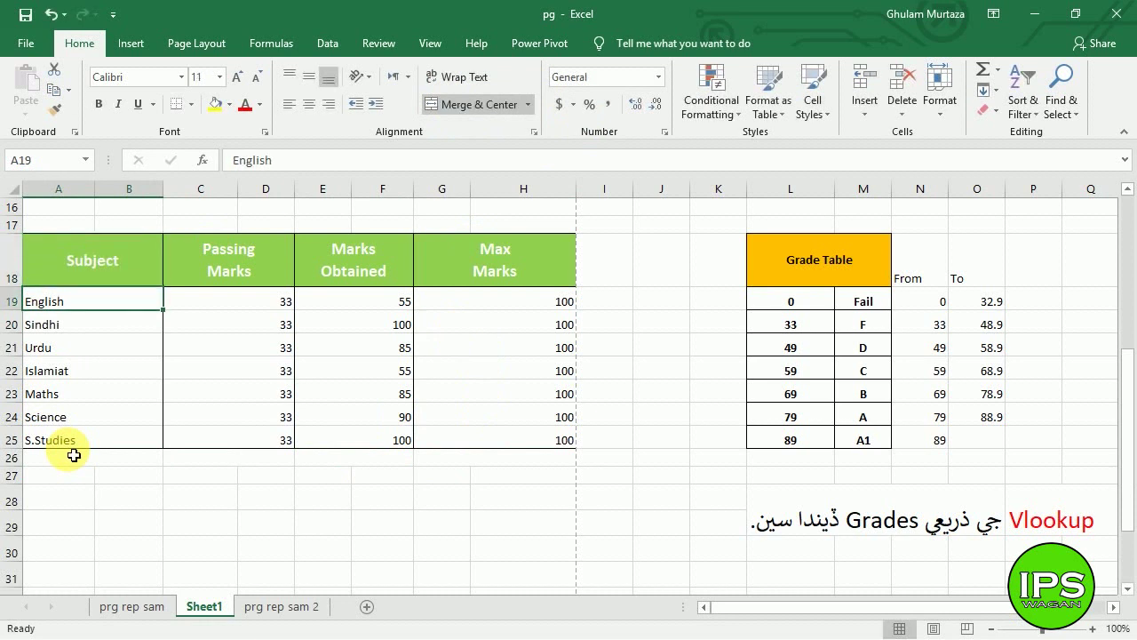
Enter the label Total Marks in merged cell A26 below the subject list.
click(77, 466)
text(T)
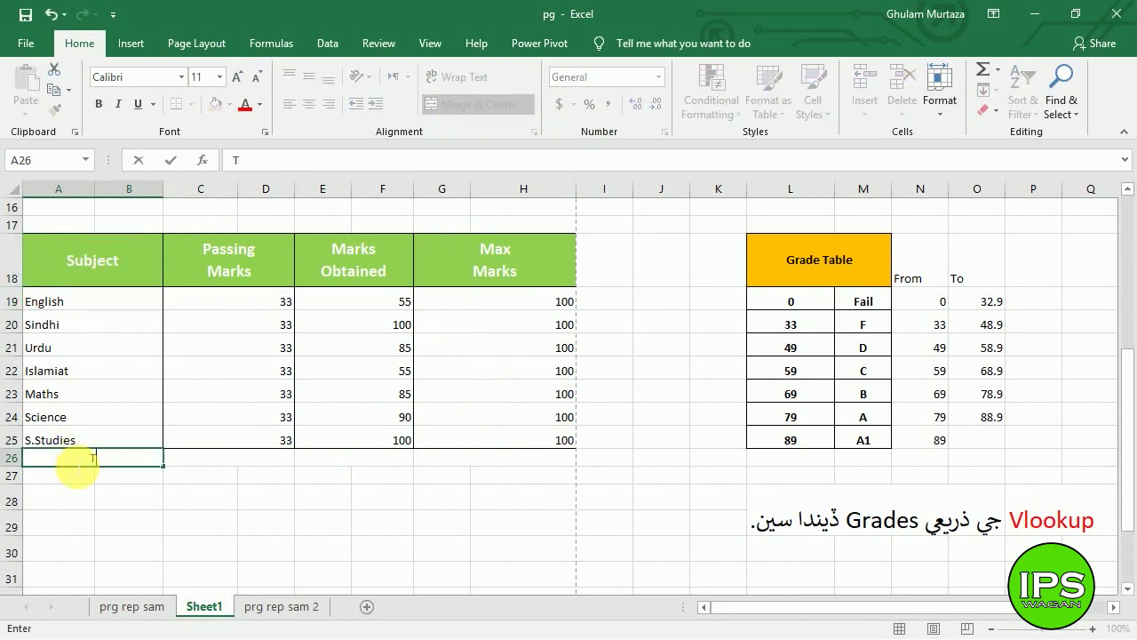
text(otal Marks)
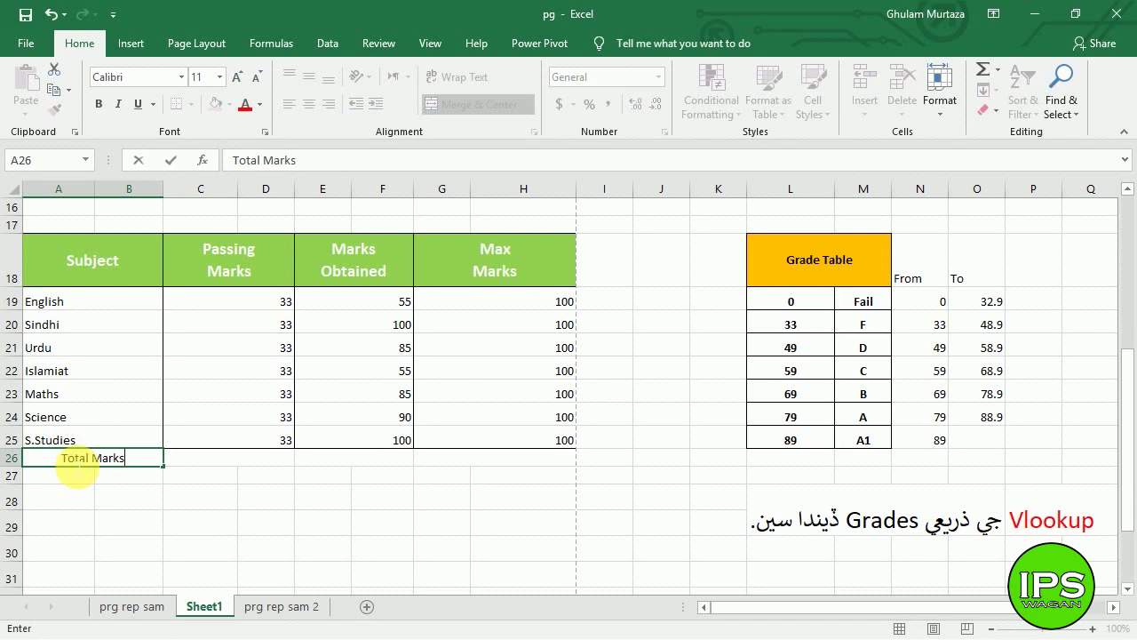
key(Return)
click(77, 462)
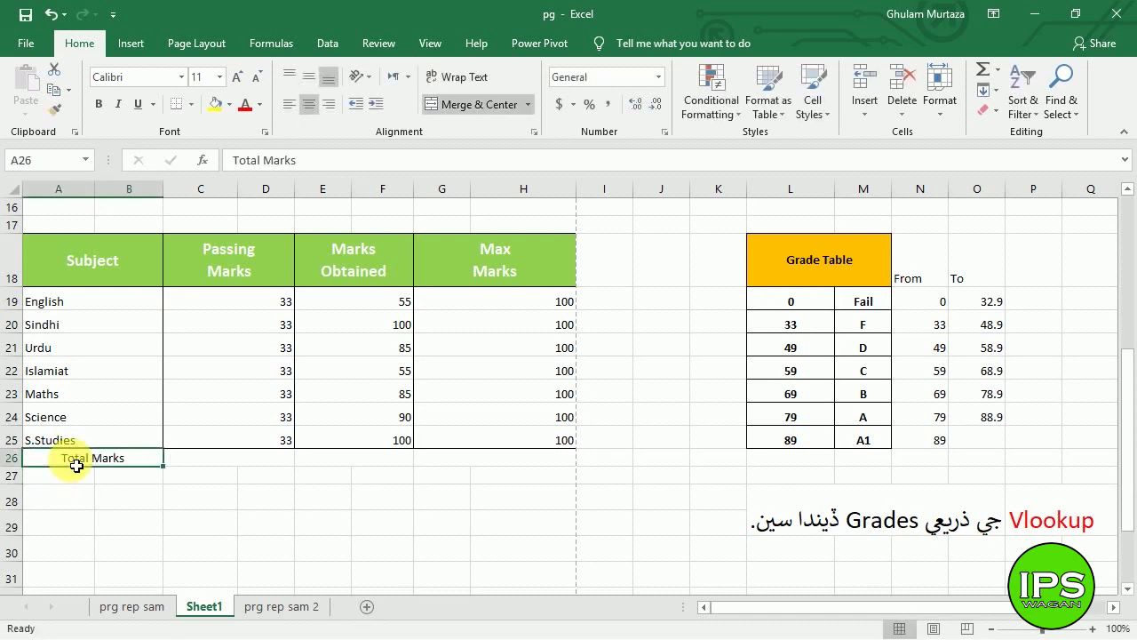
Total the passing marks in C26 with =SUM(C19:D25) and fill the formula across to the Marks Obtained and Max Marks columns.
key(Tab)
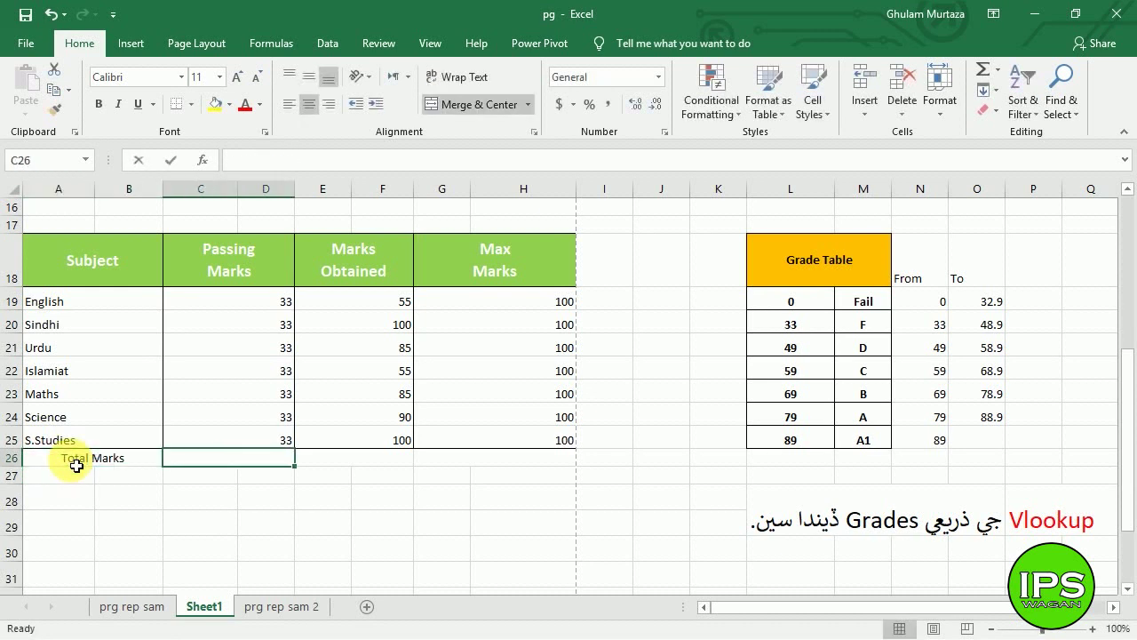
text(=sum()
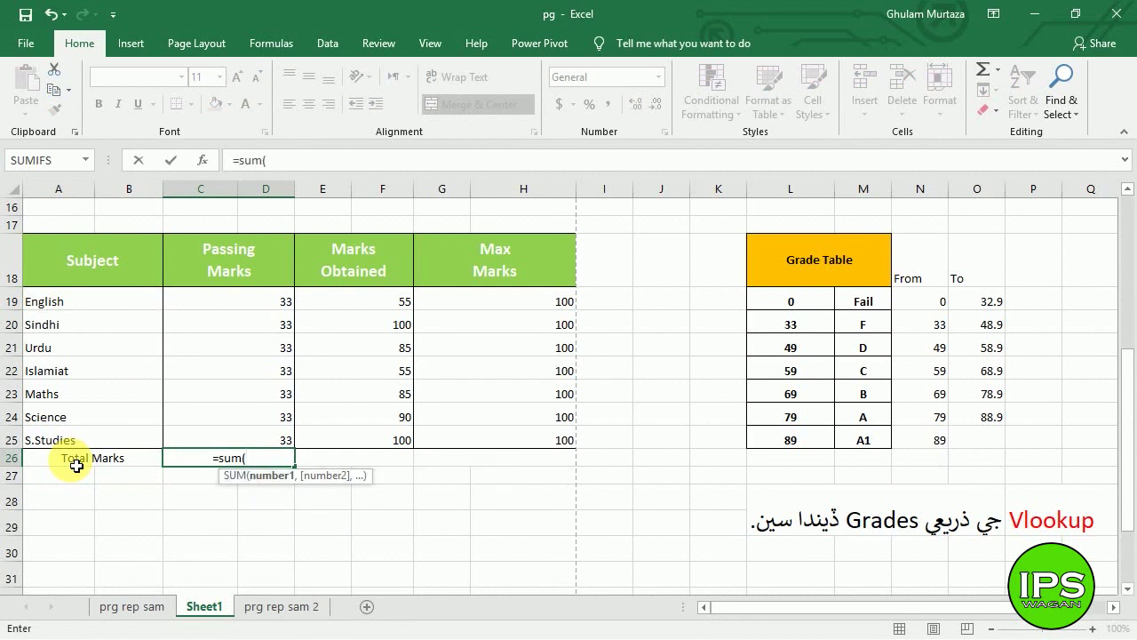
drag(275, 296, 270, 444)
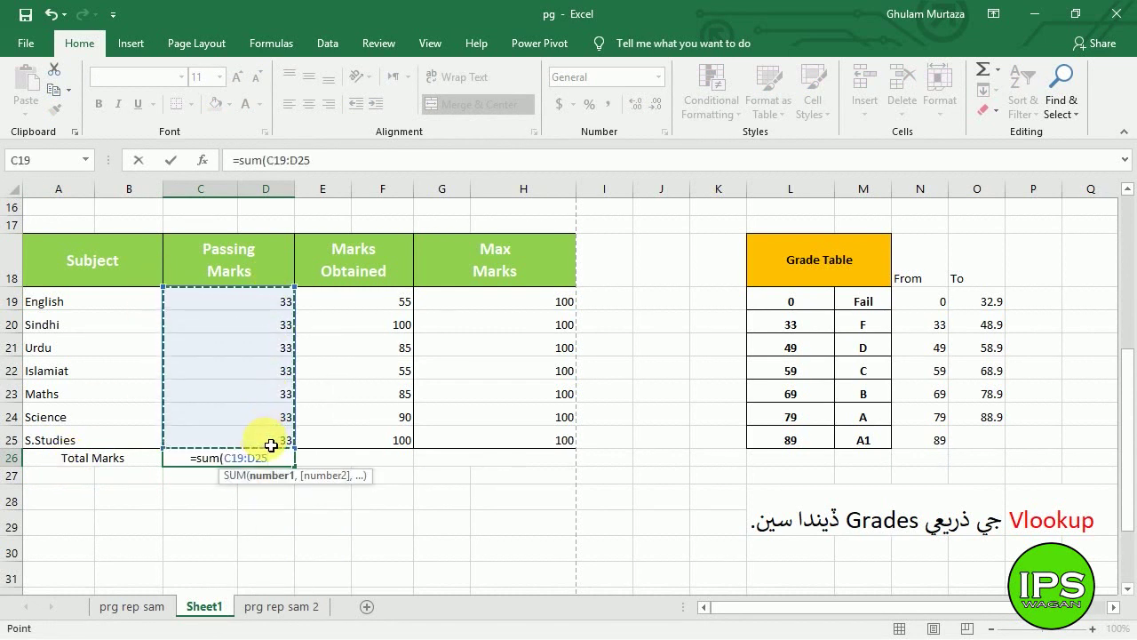
key(Return)
key(Up)
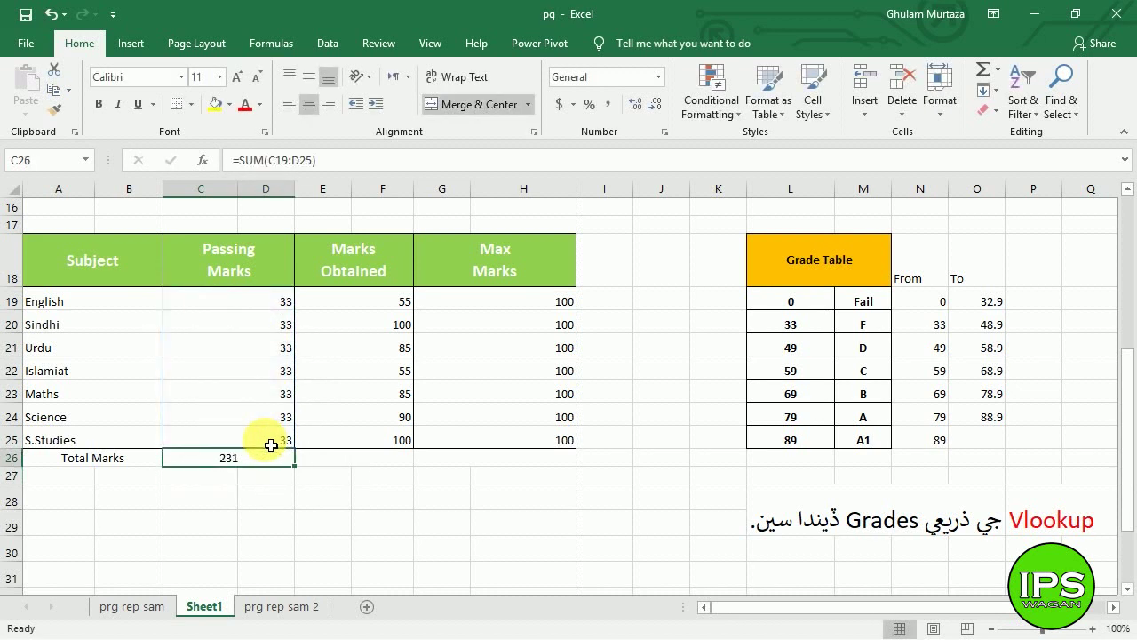
drag(302, 476, 505, 472)
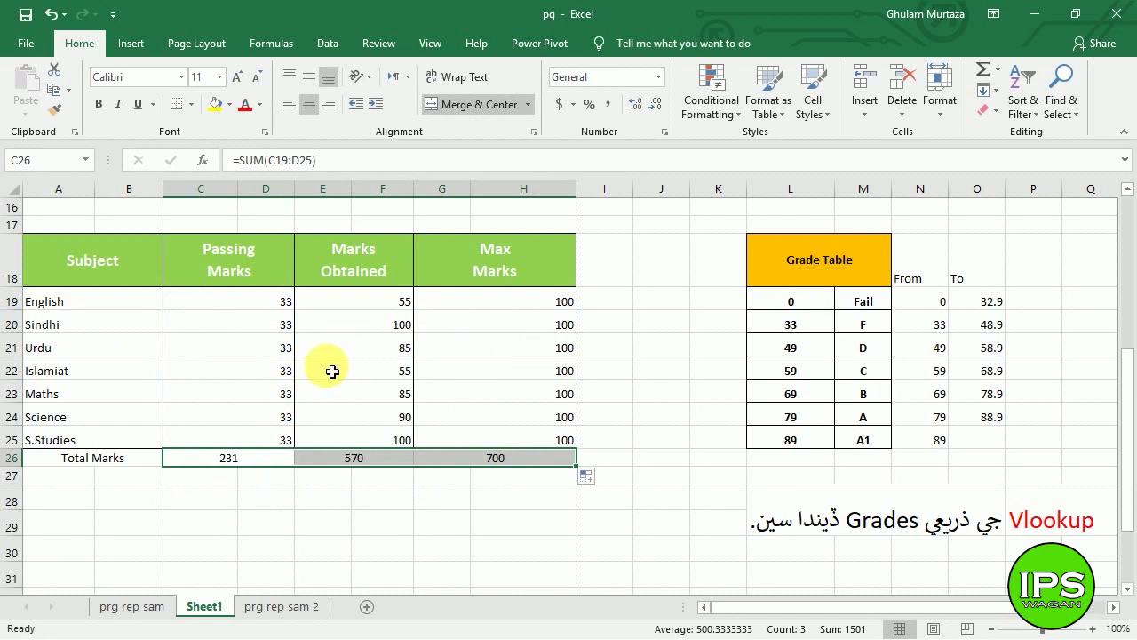
Center the subject marks in C19:H25 horizontally.
click(264, 300)
shift+click(491, 437)
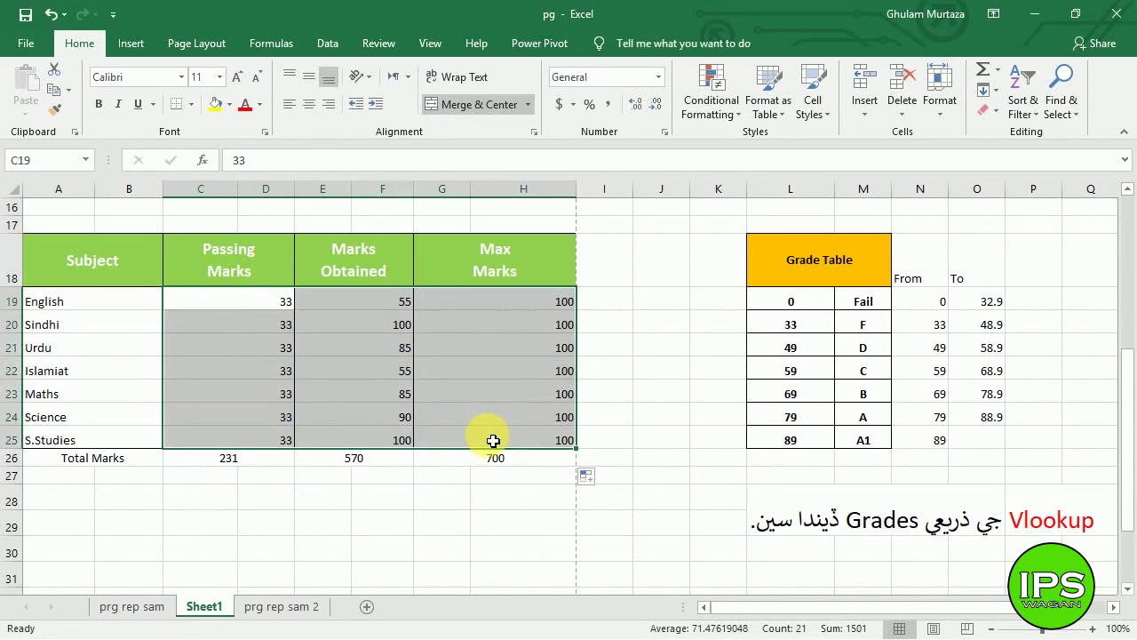
click(311, 108)
click(231, 458)
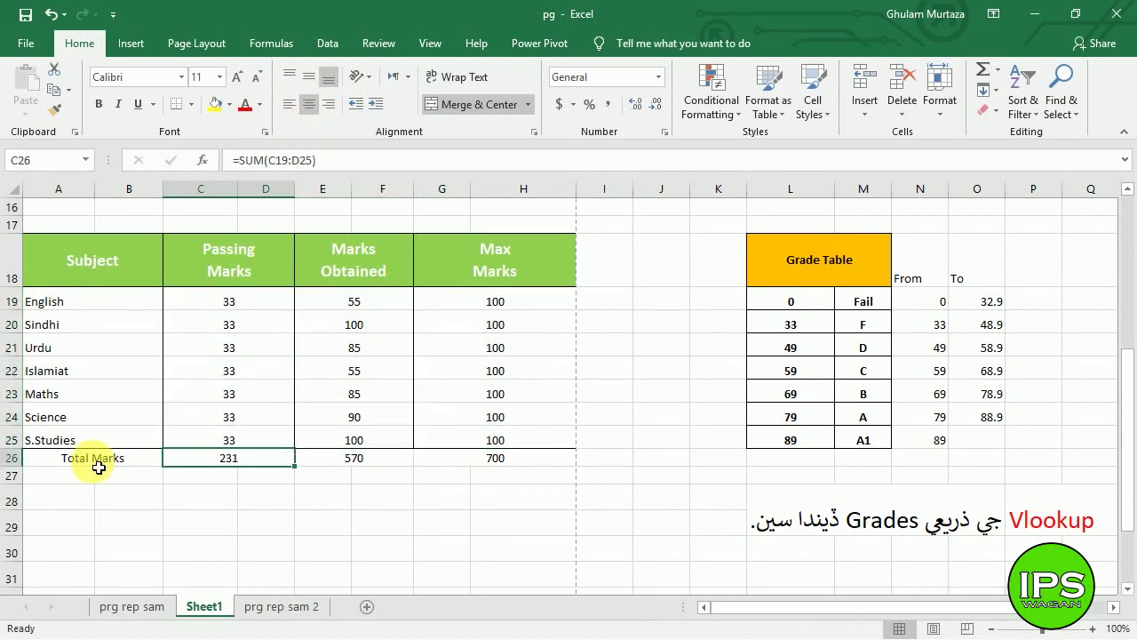
Apply all borders to the Total Marks row, A26:H26.
drag(99, 468, 503, 462)
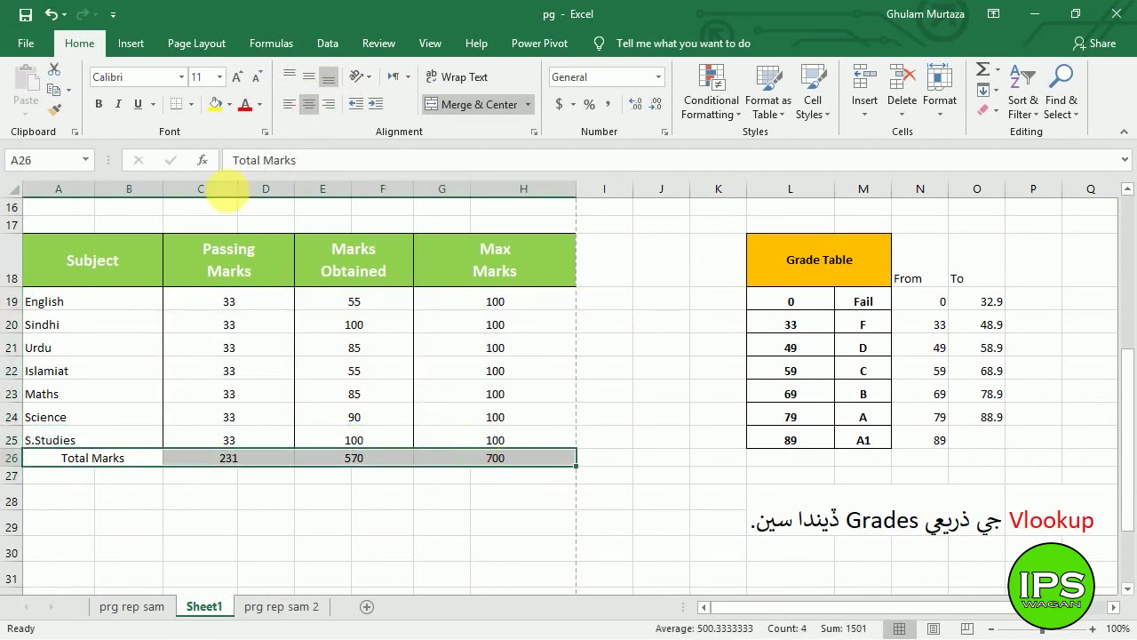
click(191, 104)
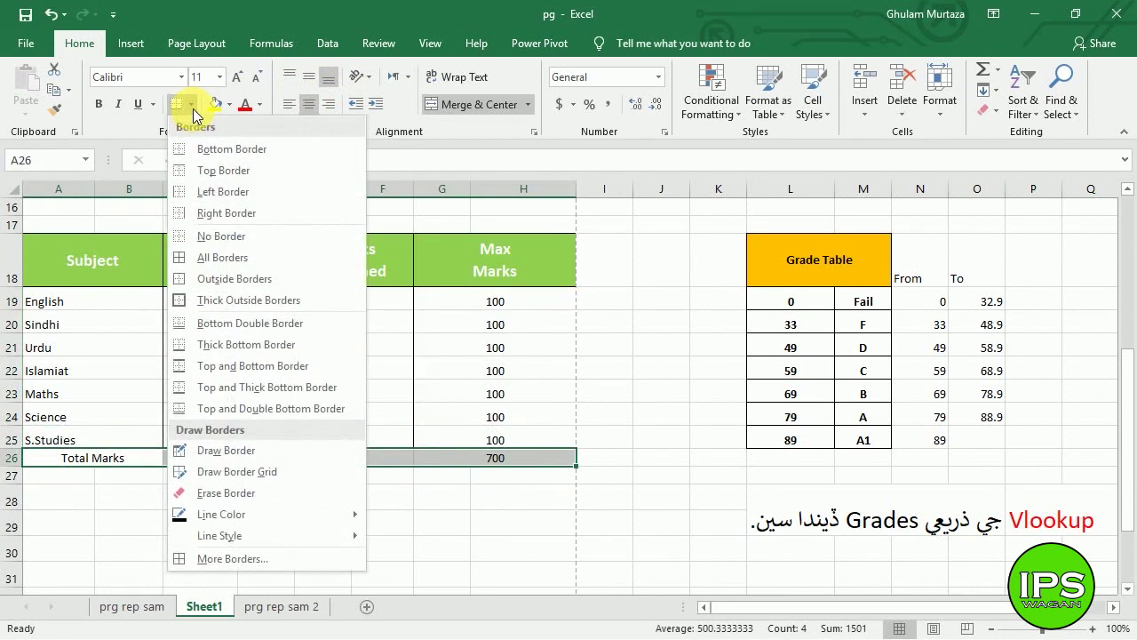
click(217, 258)
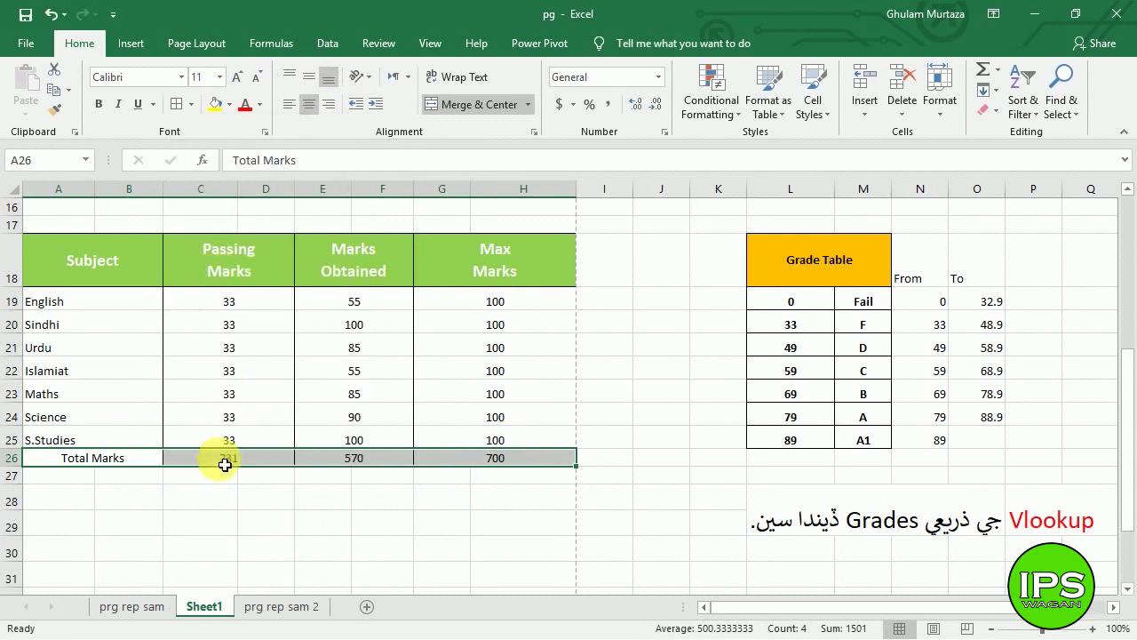
click(160, 522)
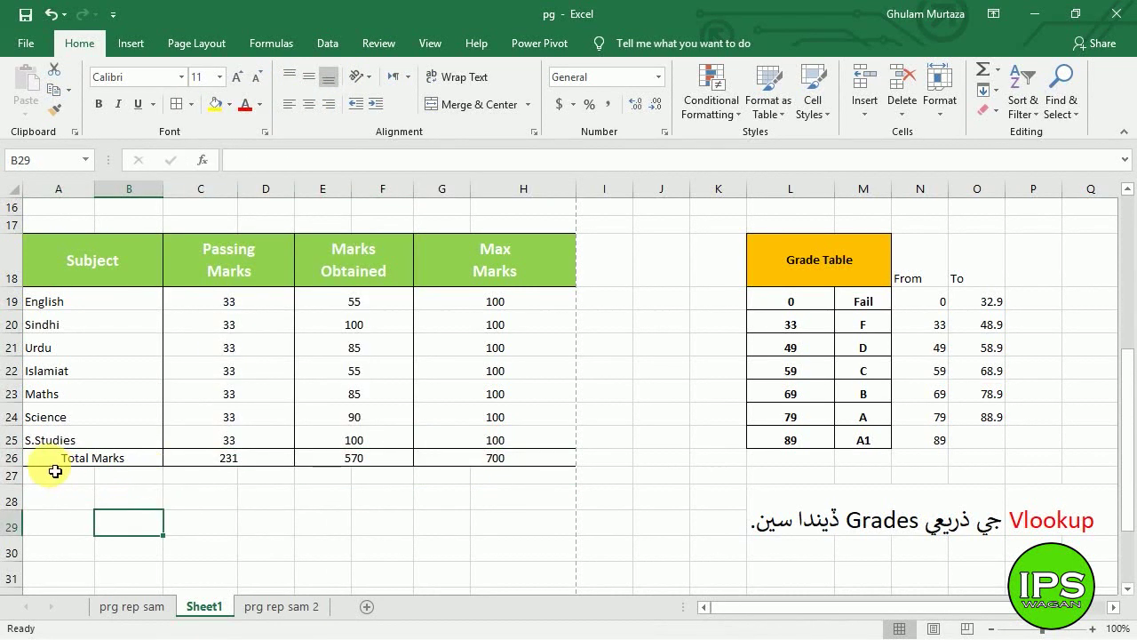
Increase the height of row 26 and middle-align its cells A26:H26 vertically.
drag(21, 467, 498, 471)
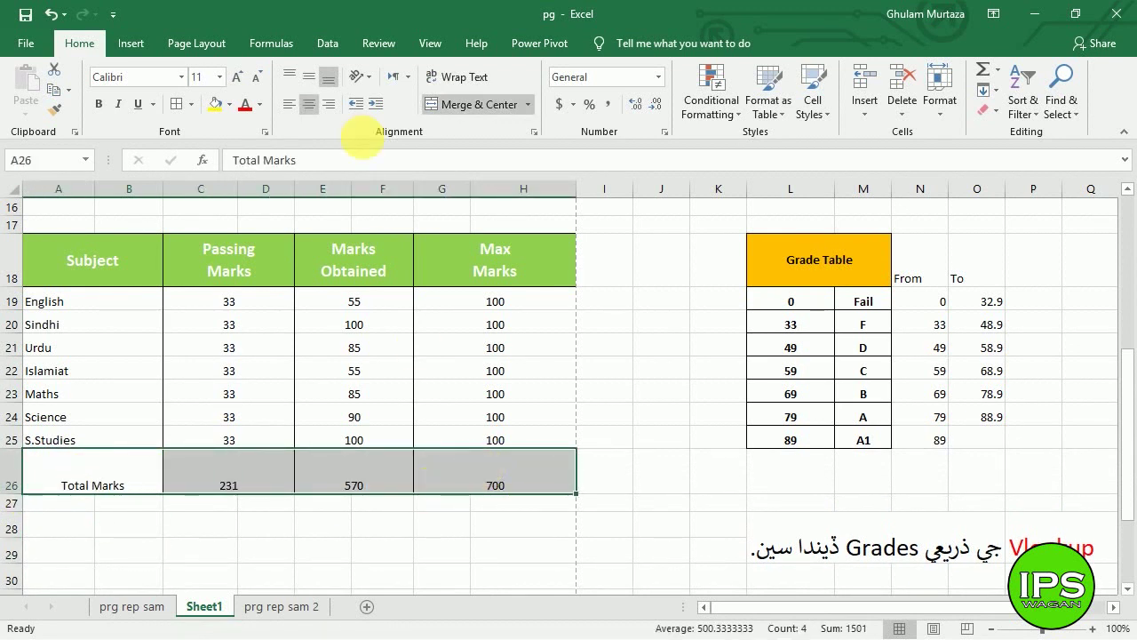
click(312, 78)
Fill the Total Marks label cell with light green and left-align its text.
click(122, 472)
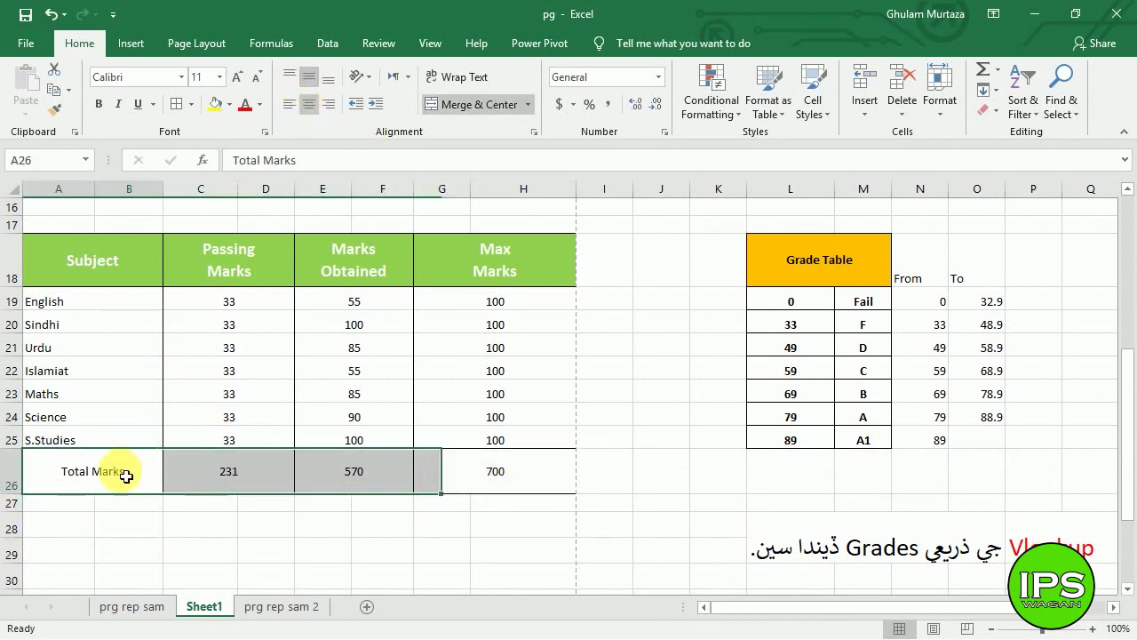
click(191, 104)
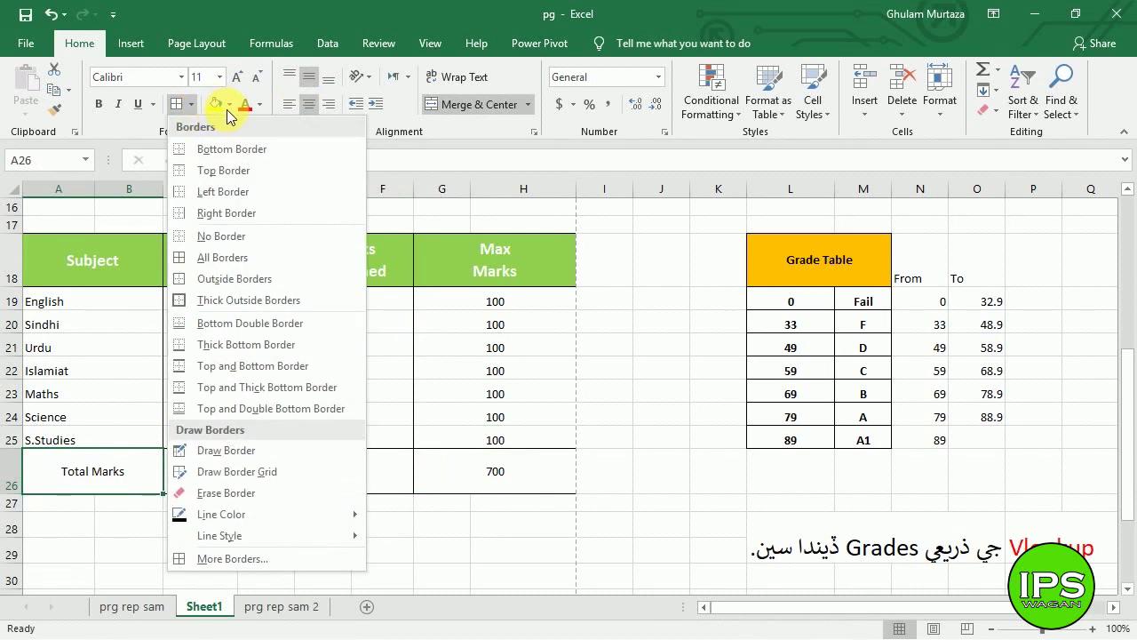
click(228, 108)
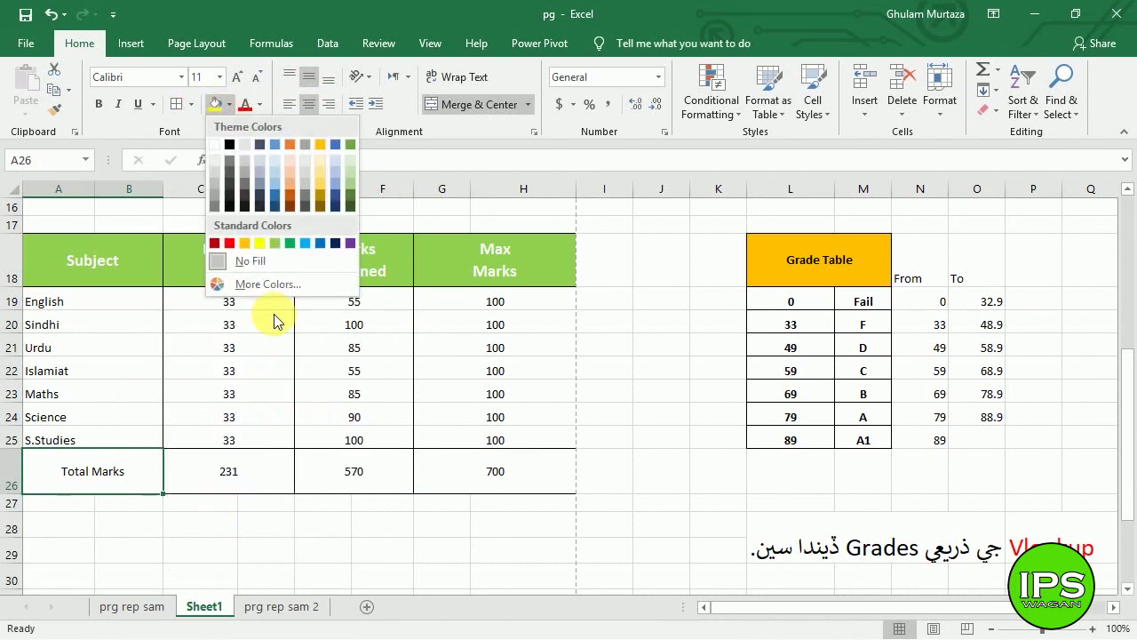
click(276, 244)
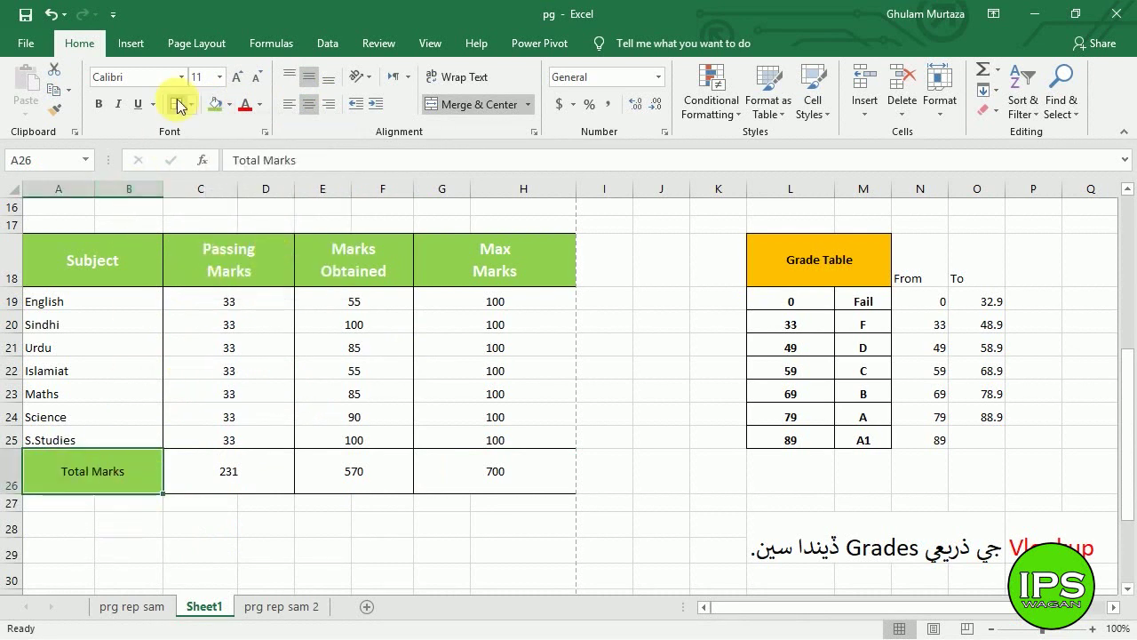
click(287, 105)
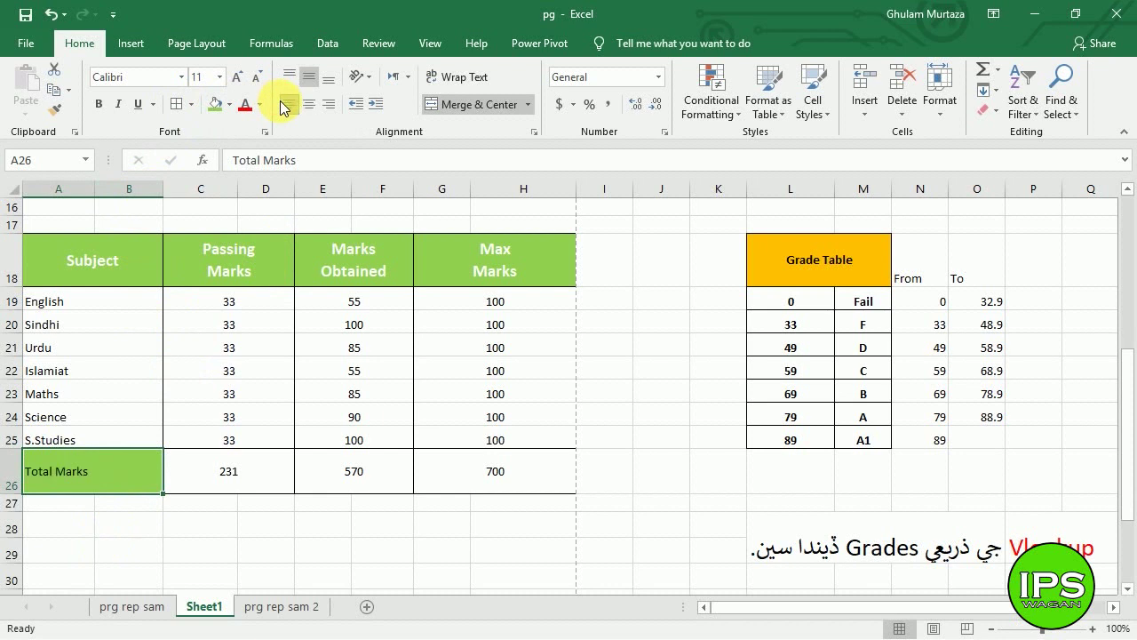
click(301, 476)
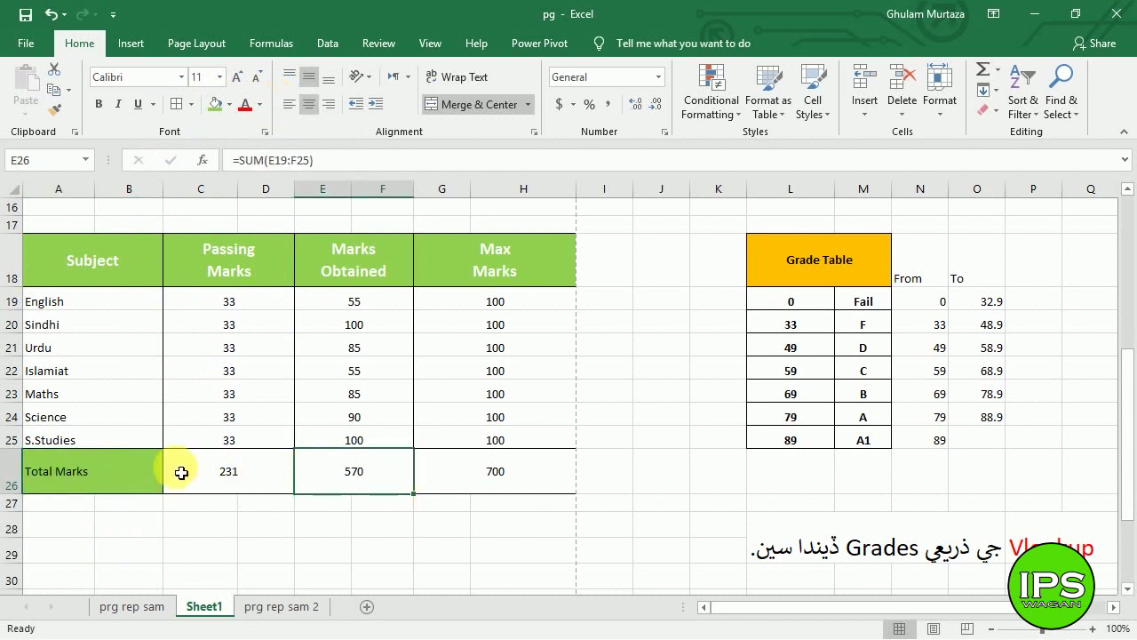
Set the font colour of the Total Marks label cell to white.
click(127, 469)
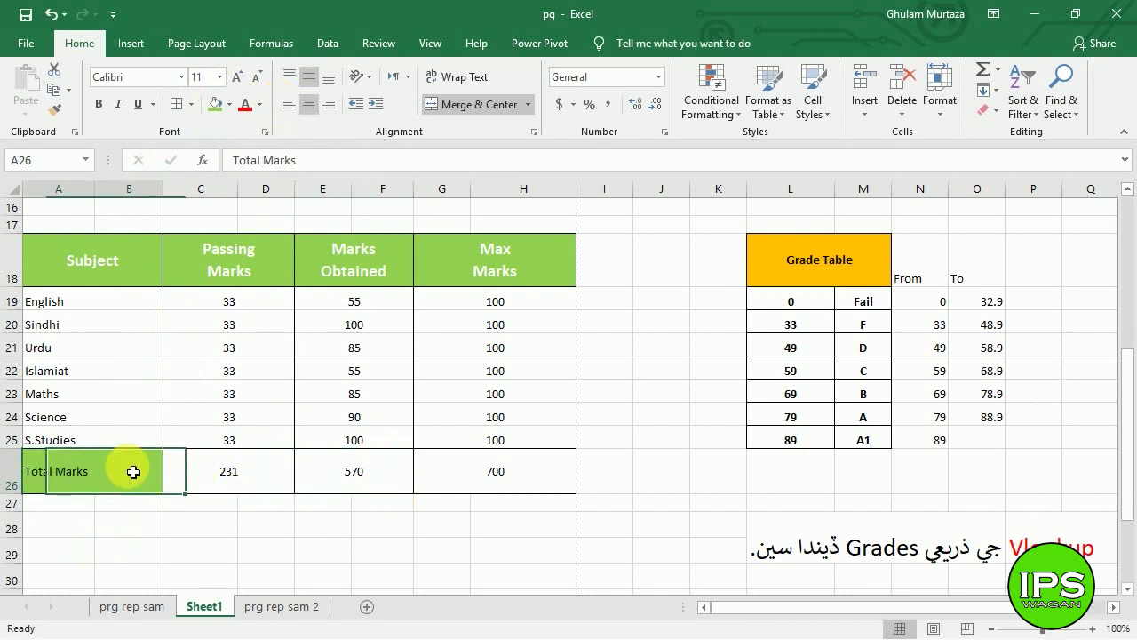
click(259, 104)
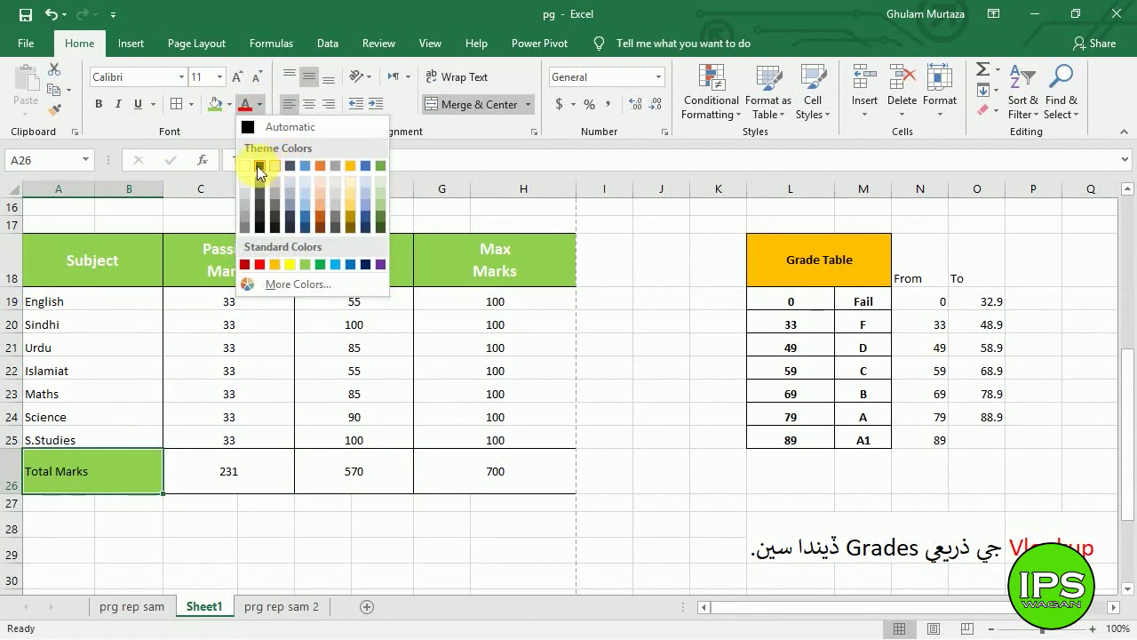
click(245, 165)
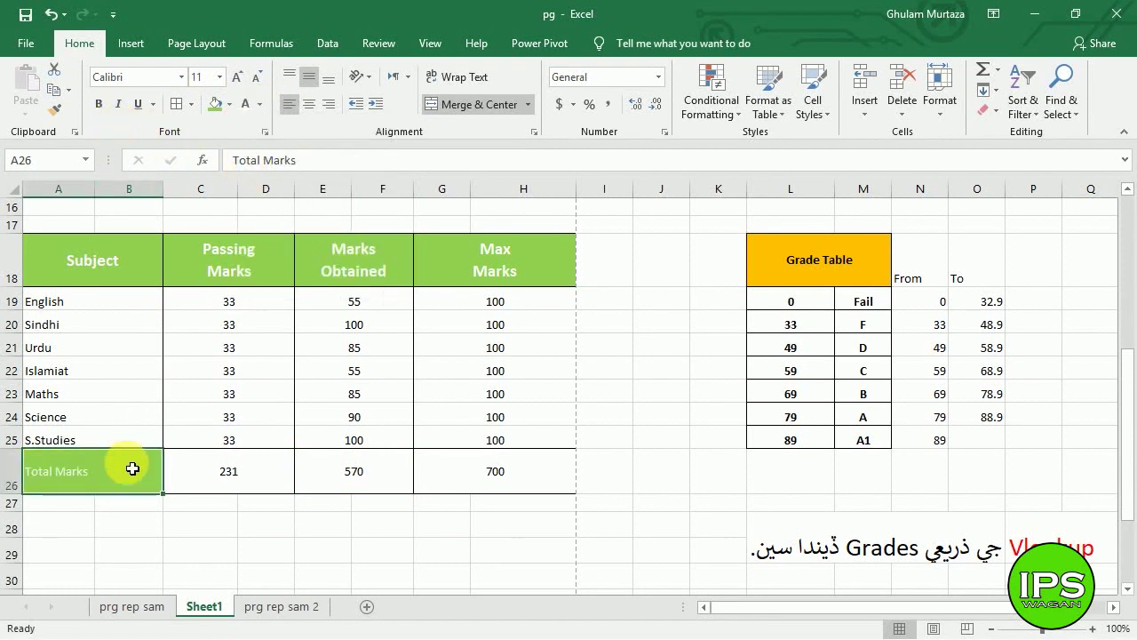
Set the font size of the whole Total Marks row, A26:H26, to 13.
drag(132, 468, 436, 489)
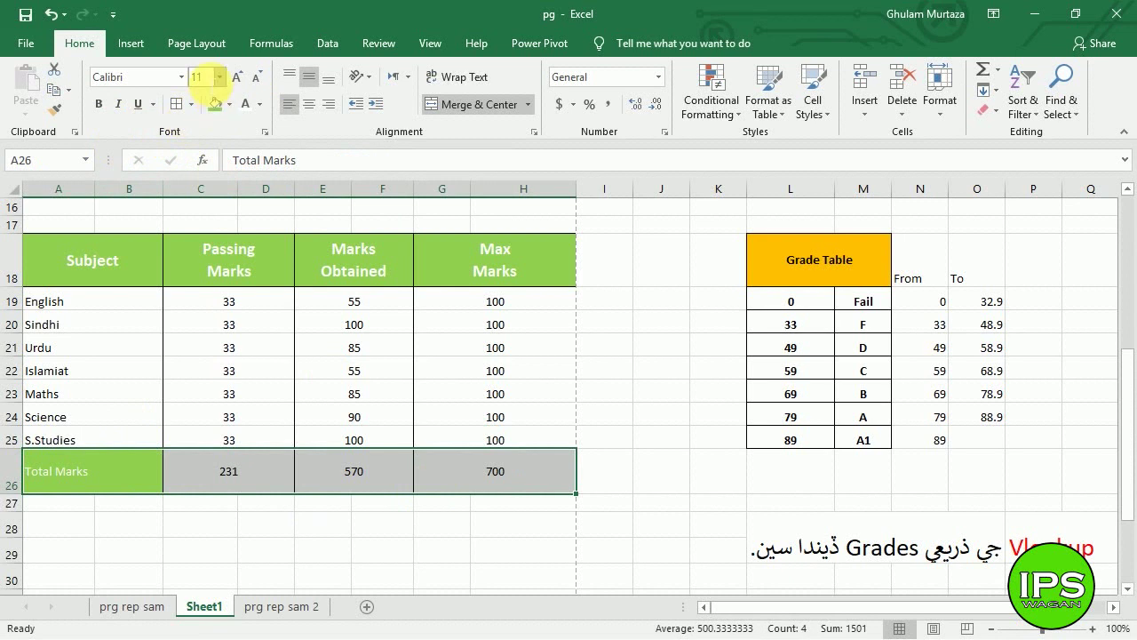
click(214, 77)
text(14)
key(Return)
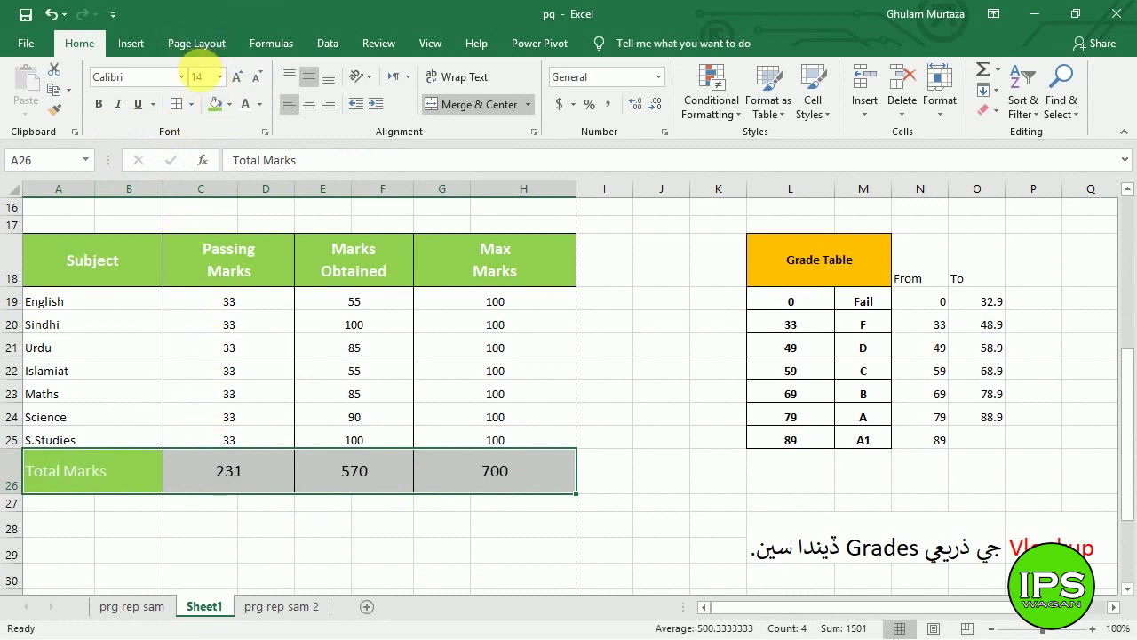
click(200, 77)
text(13)
key(Return)
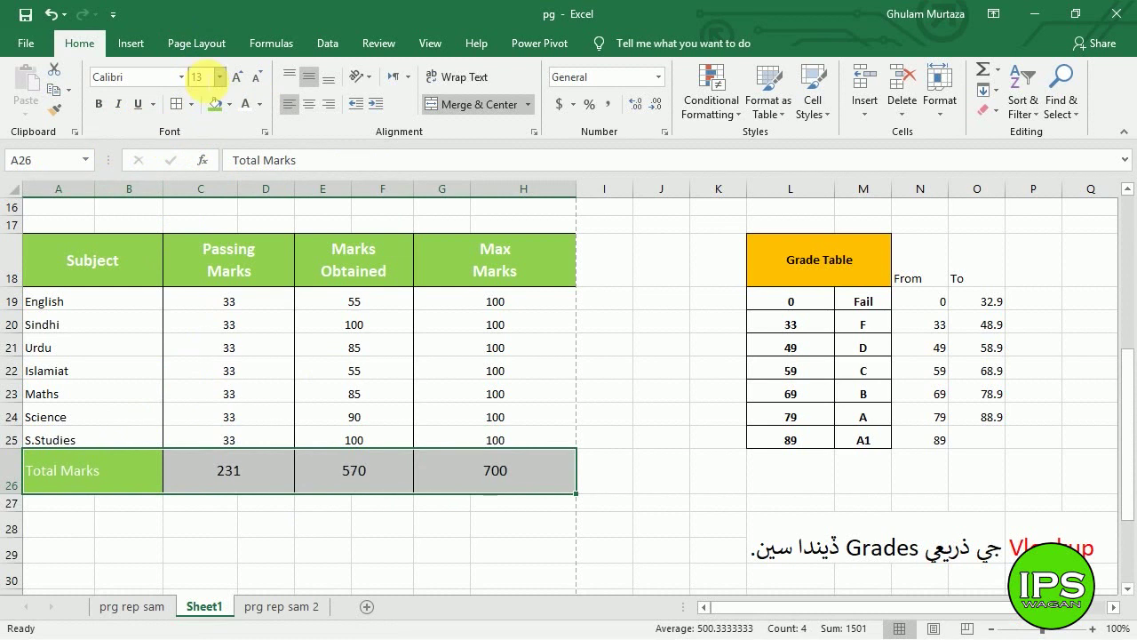
click(189, 502)
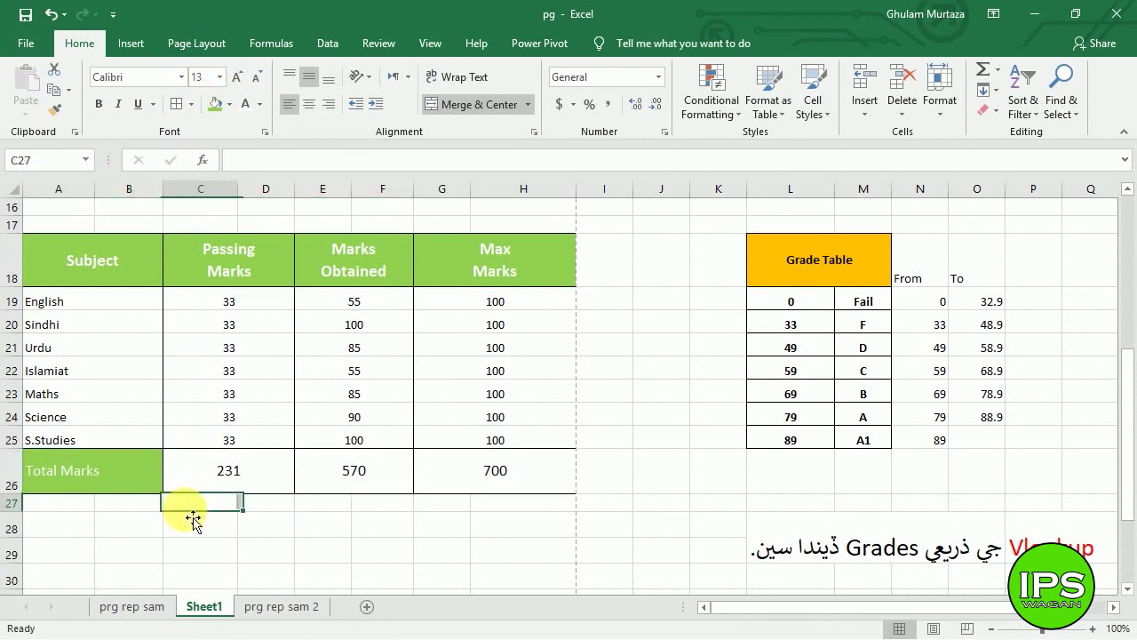
Enter the label "Attendance %" in A28, below the Total Marks row.
click(54, 538)
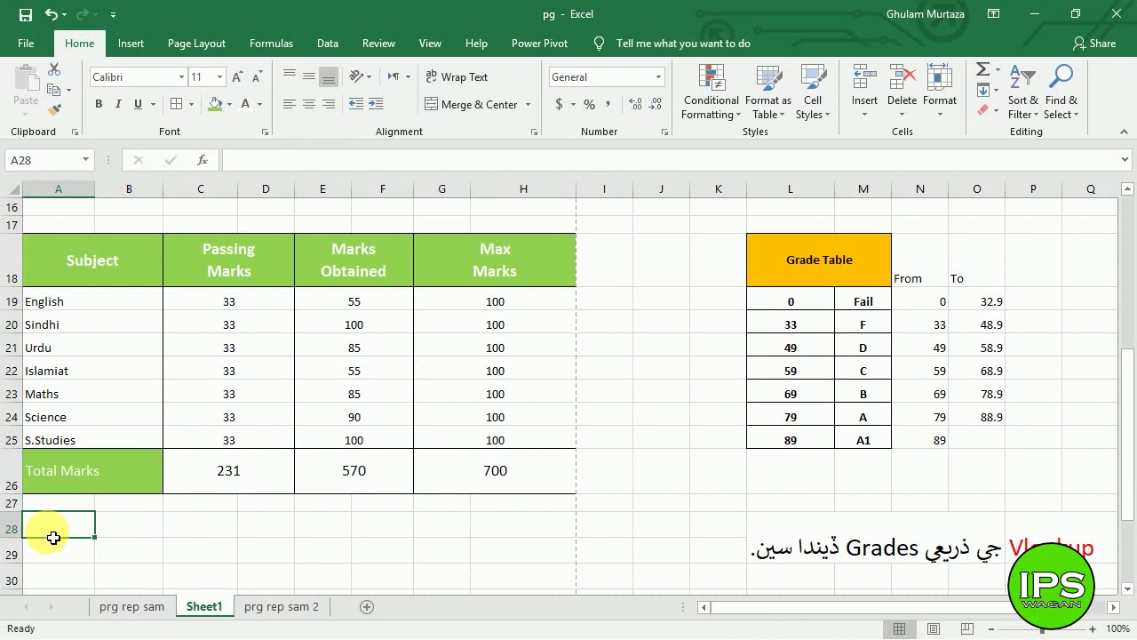
text(Atten)
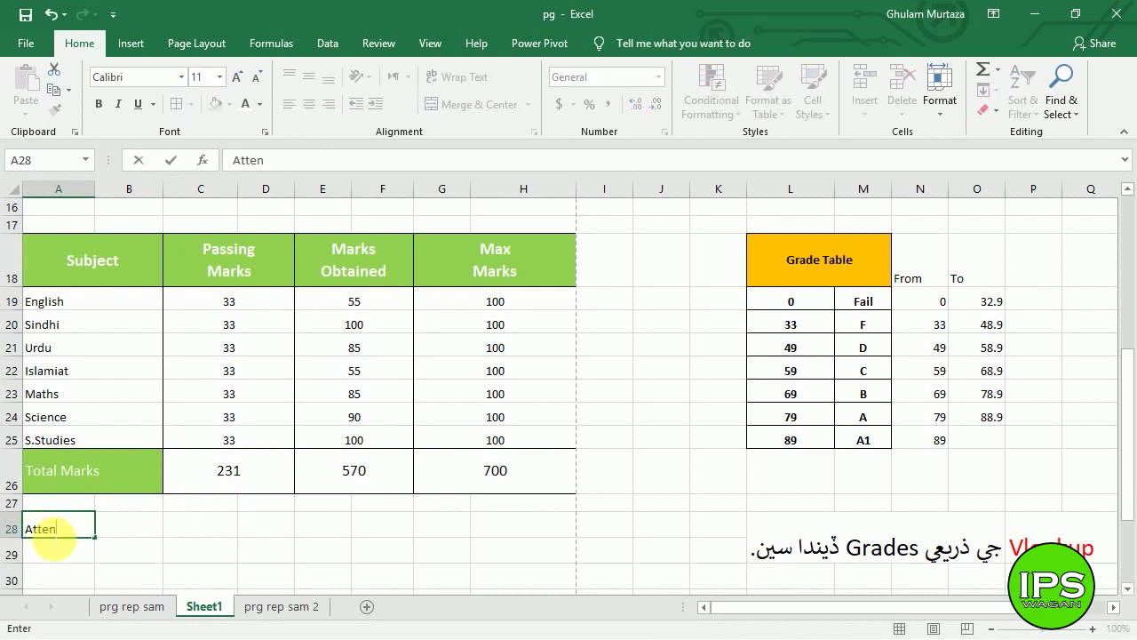
text(dance %)
key(Tab)
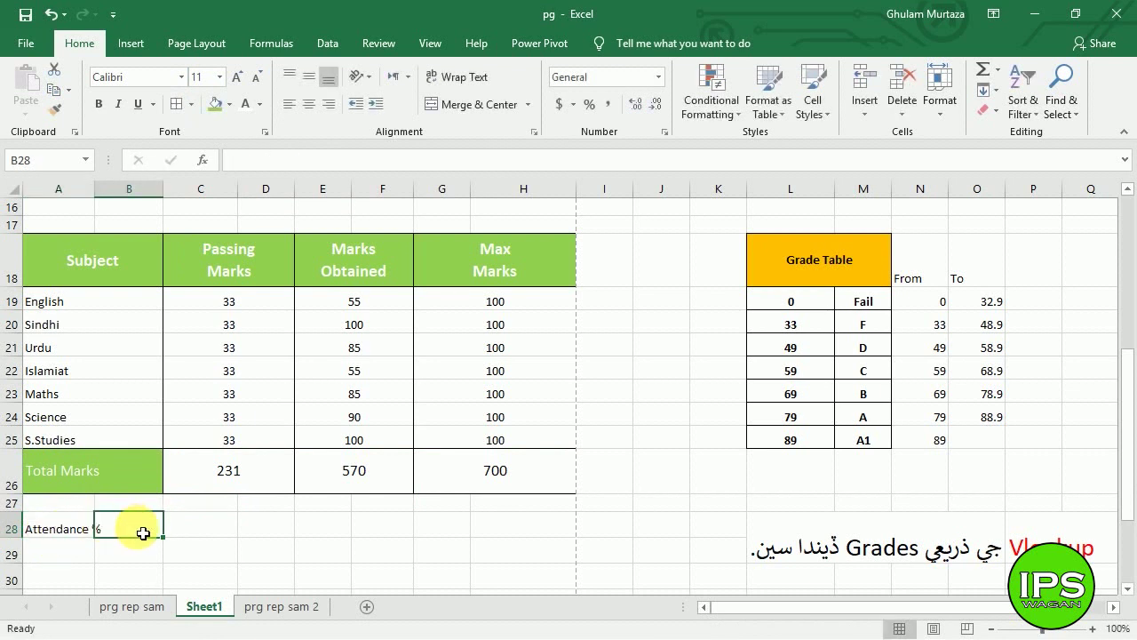
Format the attendance label cells A28:B28 with a light green fill and bold white text.
drag(145, 526, 83, 534)
click(221, 105)
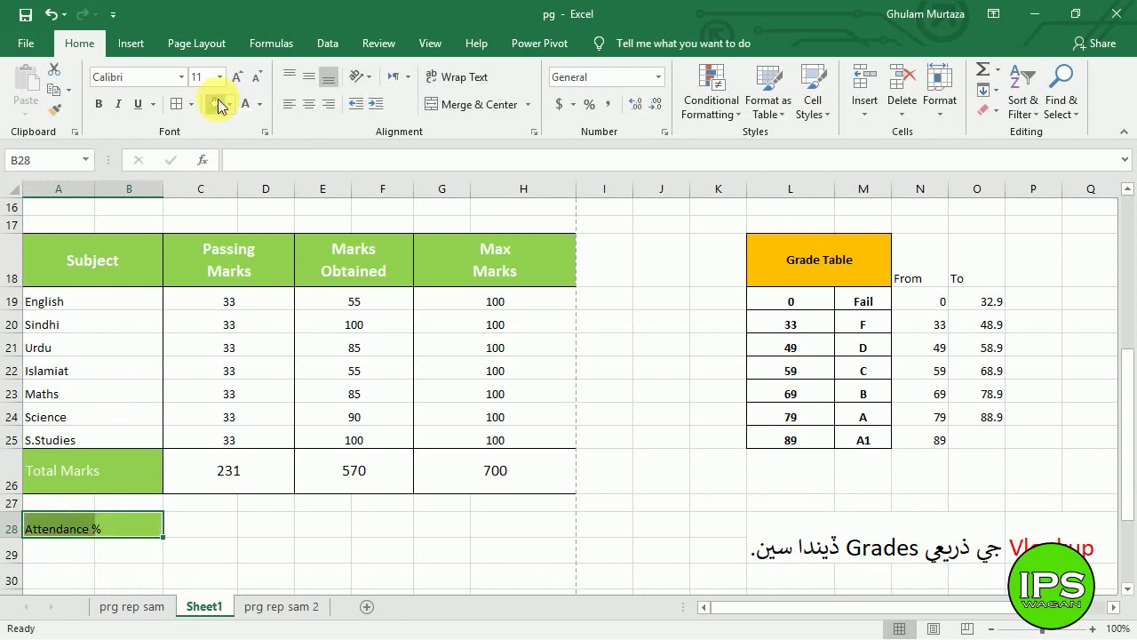
click(243, 105)
click(100, 107)
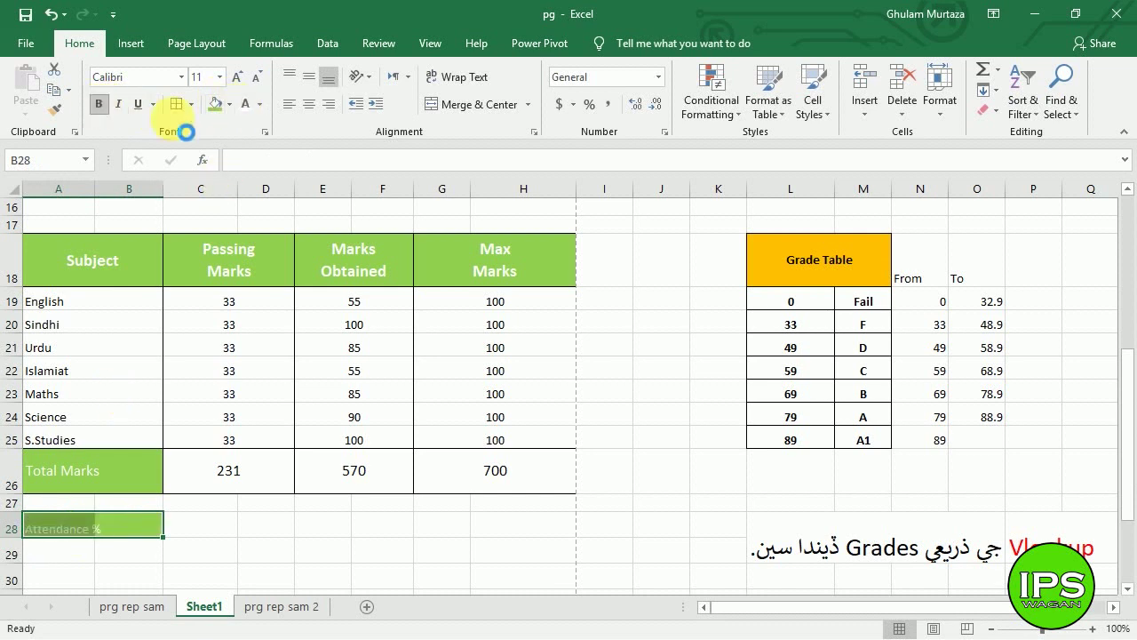
Set the font colour of C28 to Automatic and enter 90 as the attendance value.
click(221, 535)
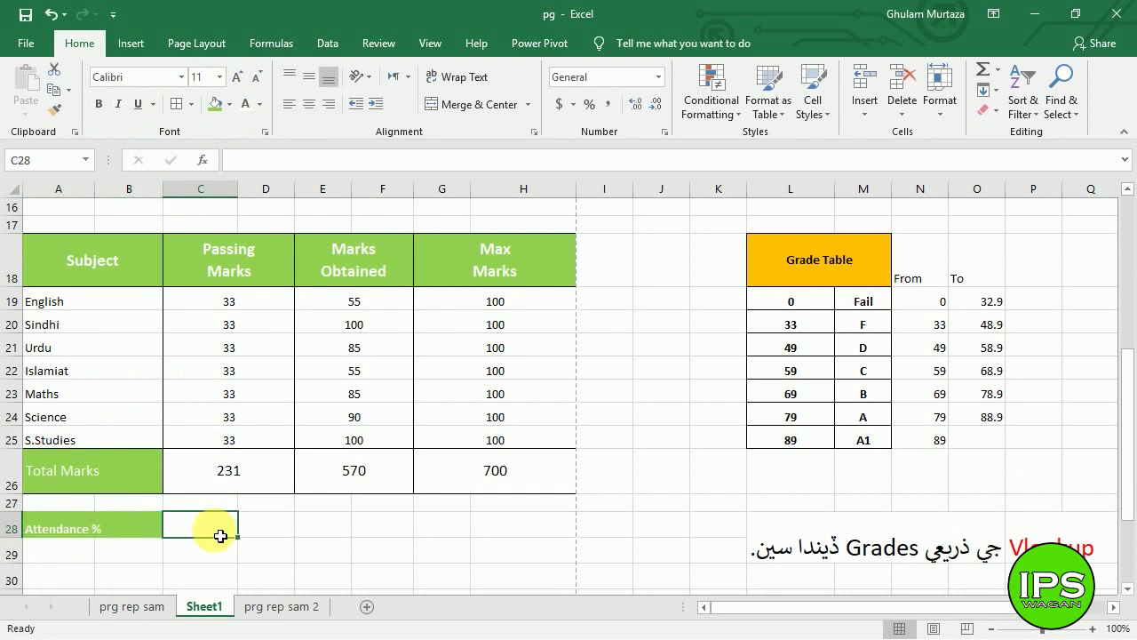
click(261, 105)
click(260, 129)
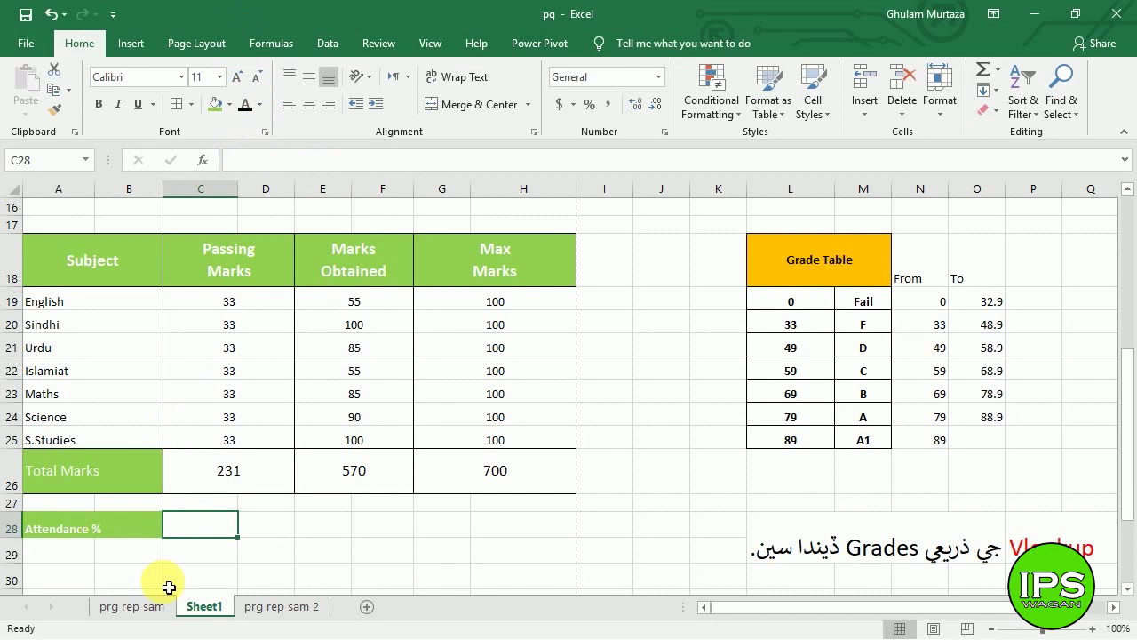
text(90)
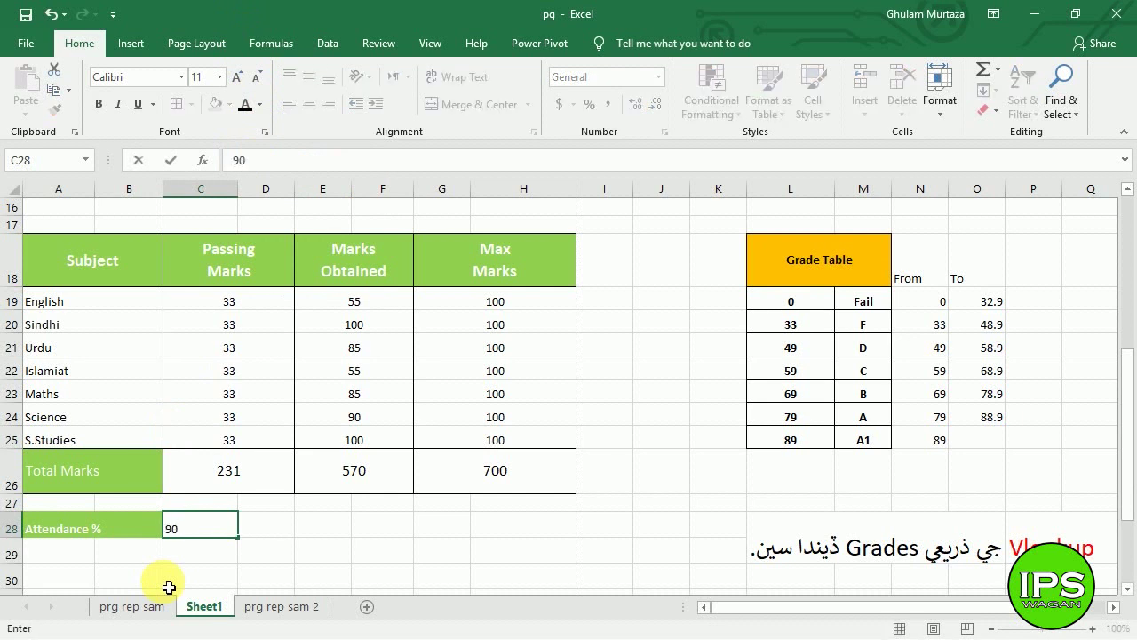
key(ctrl+Return)
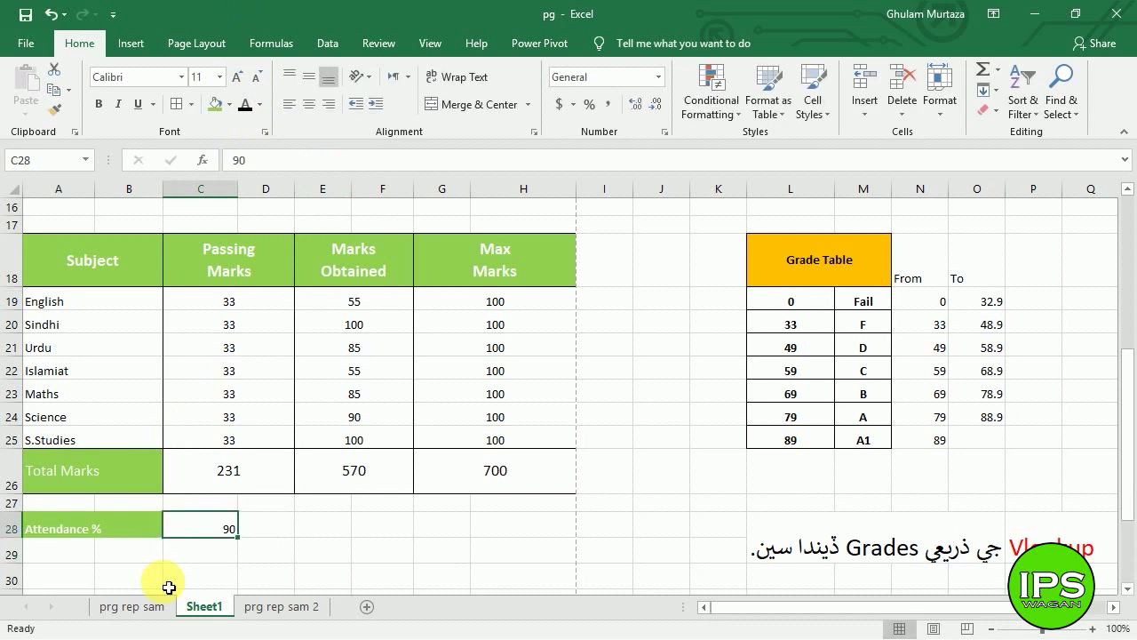
Apply the percentage format to attendance cell C28 and re-enter its value as 90%.
click(588, 106)
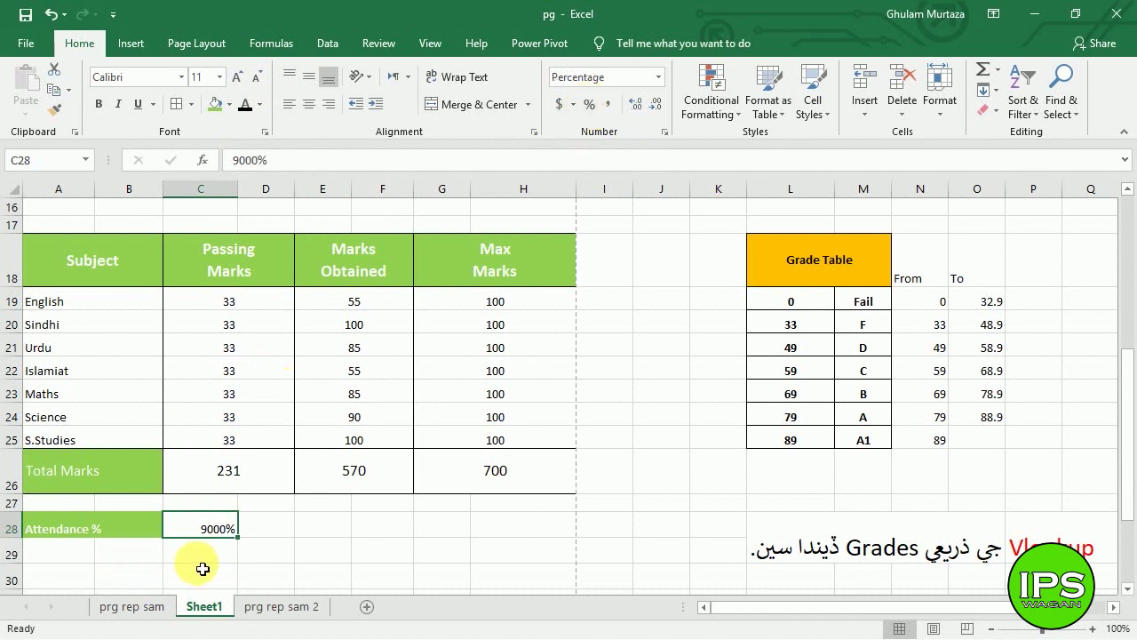
text(90)
key(Tab)
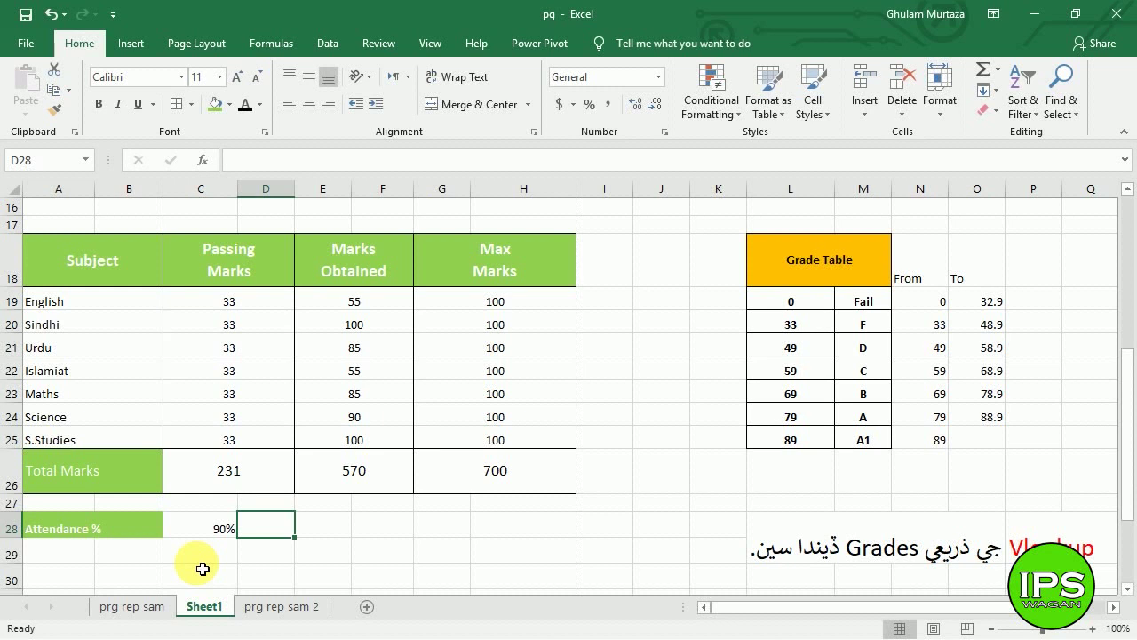
Examine the layout of the attendance, marks and grade row on the prg rep sam 2 sheet, and return to Sheet1.
key(Right)
key(Right)
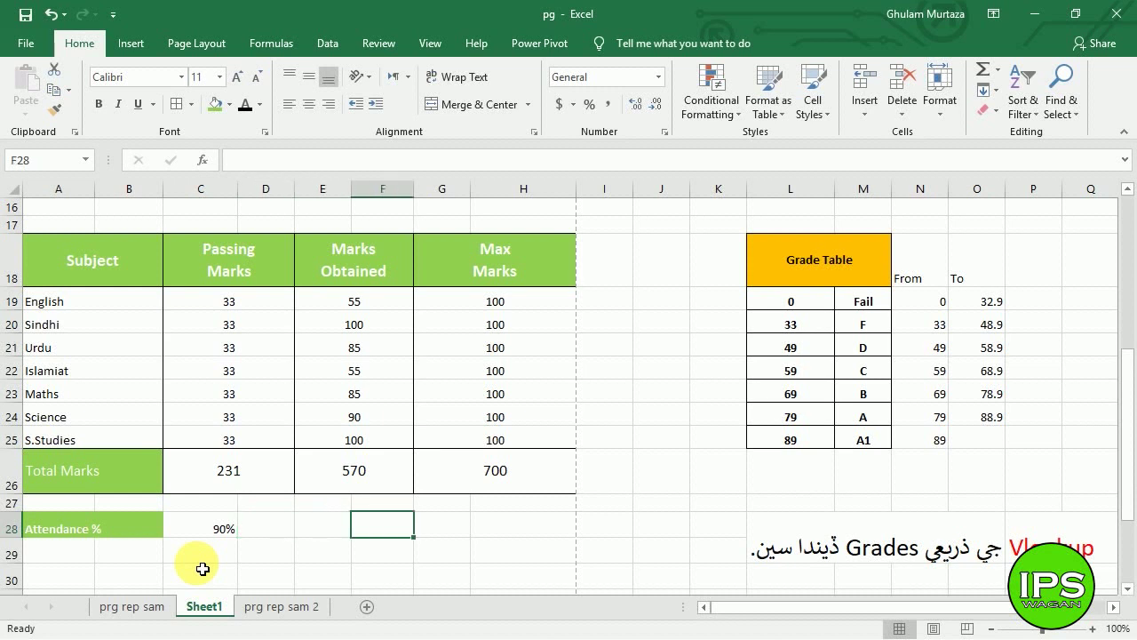
click(282, 608)
click(359, 511)
key(Down)
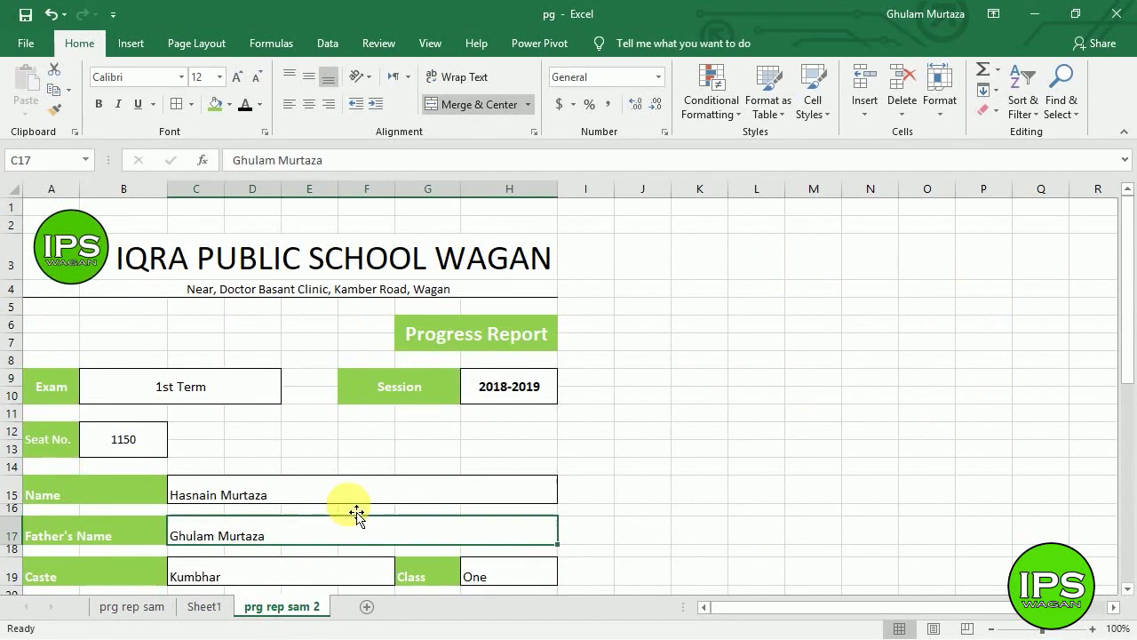
key(Down)
key(Down)
key(Down)
key(Down)
key(Down)
key(Down)
key(Down)
key(Down)
key(Down)
key(Down)
key(Down)
key(Down)
key(Down)
key(Down)
key(Down)
key(Down)
key(Down)
key(Down)
key(Down)
key(Down)
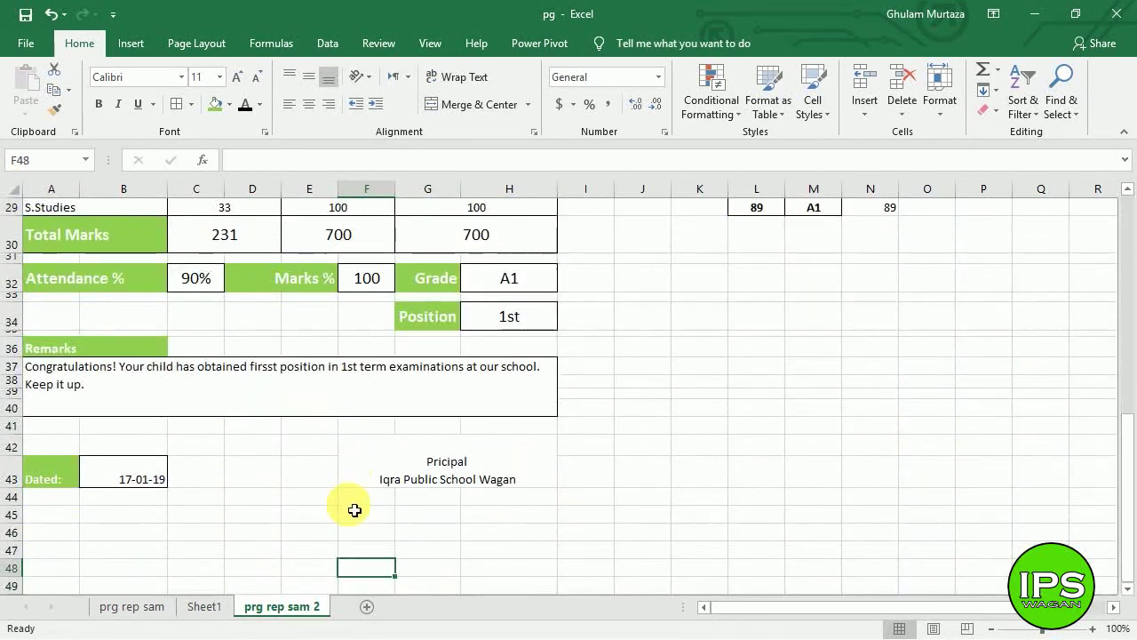
key(Up)
key(Up)
key(Up)
key(Up)
key(Up)
key(Up)
key(Up)
key(Up)
key(Up)
key(Up)
key(Up)
key(Up)
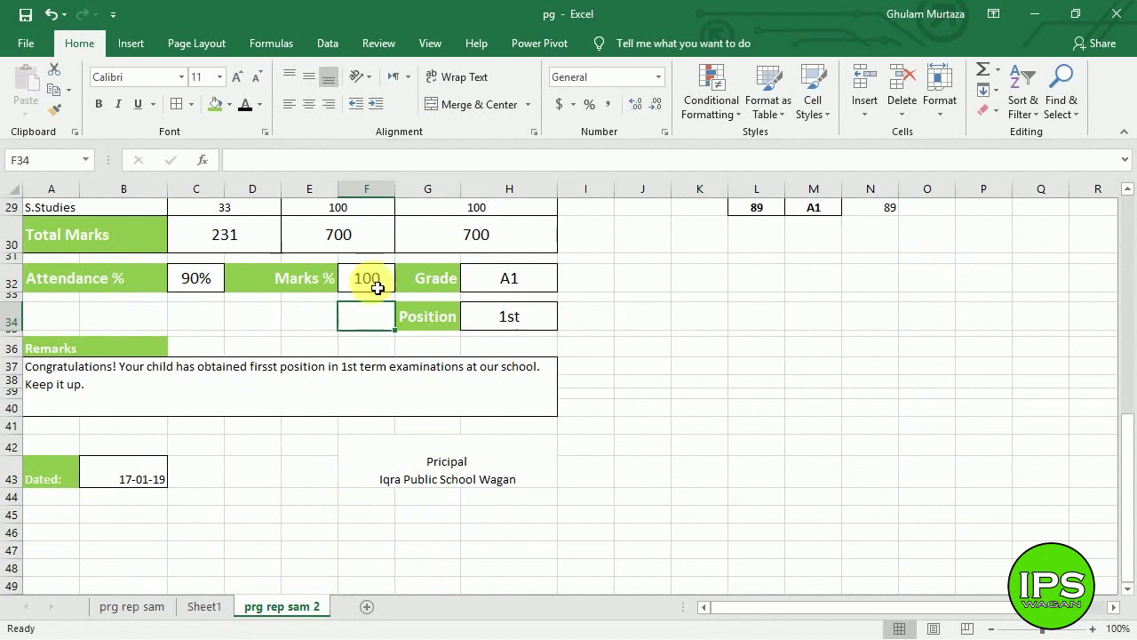
click(203, 606)
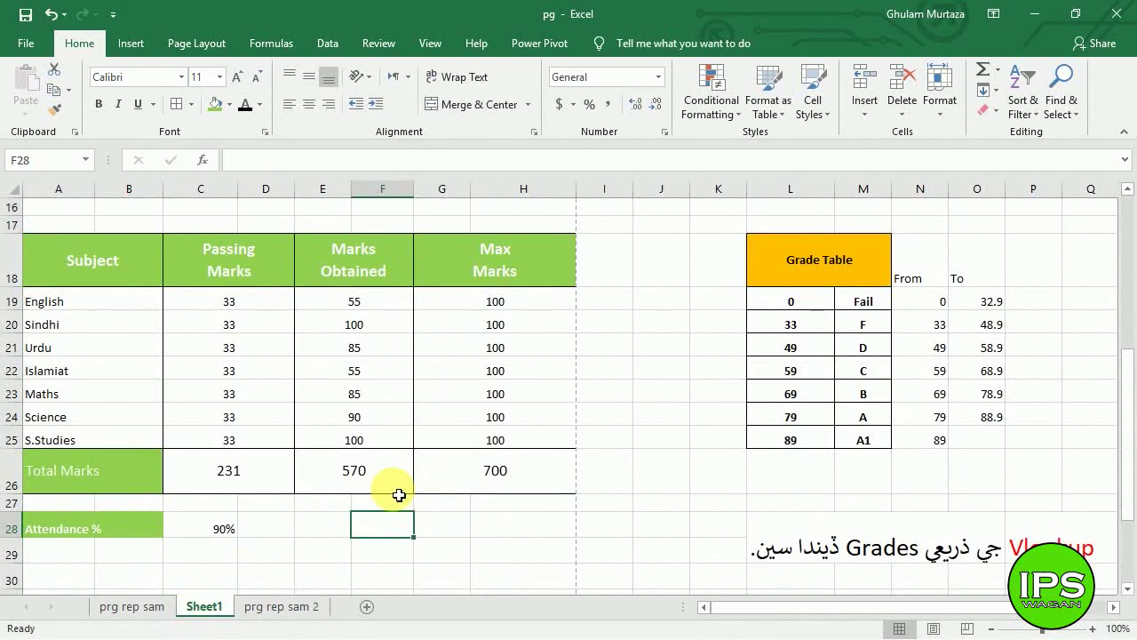
click(282, 605)
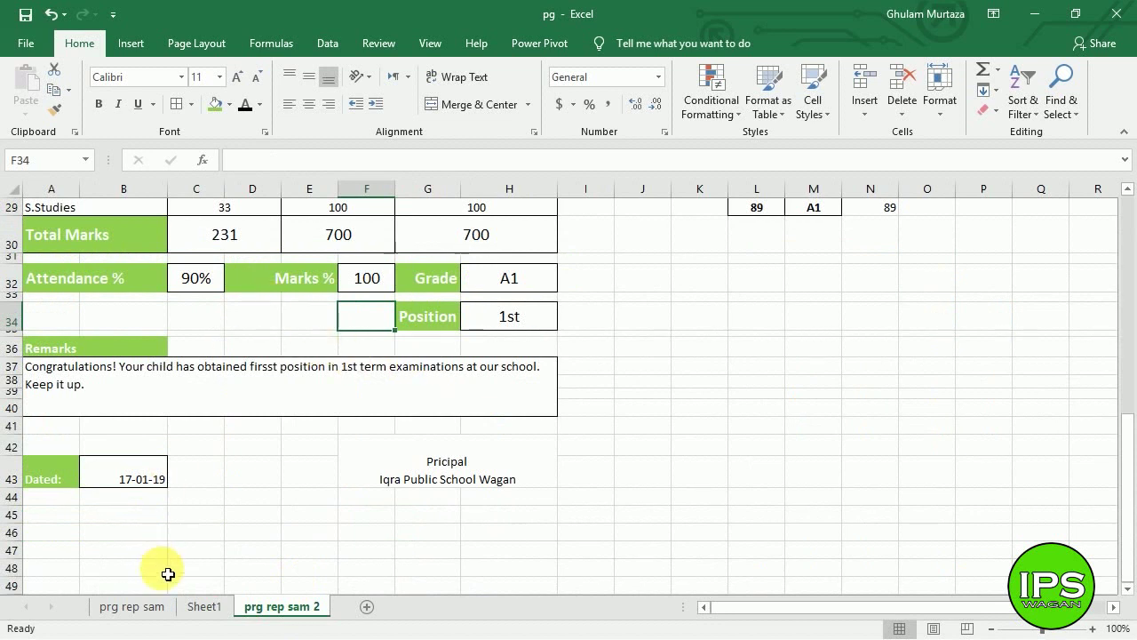
click(204, 606)
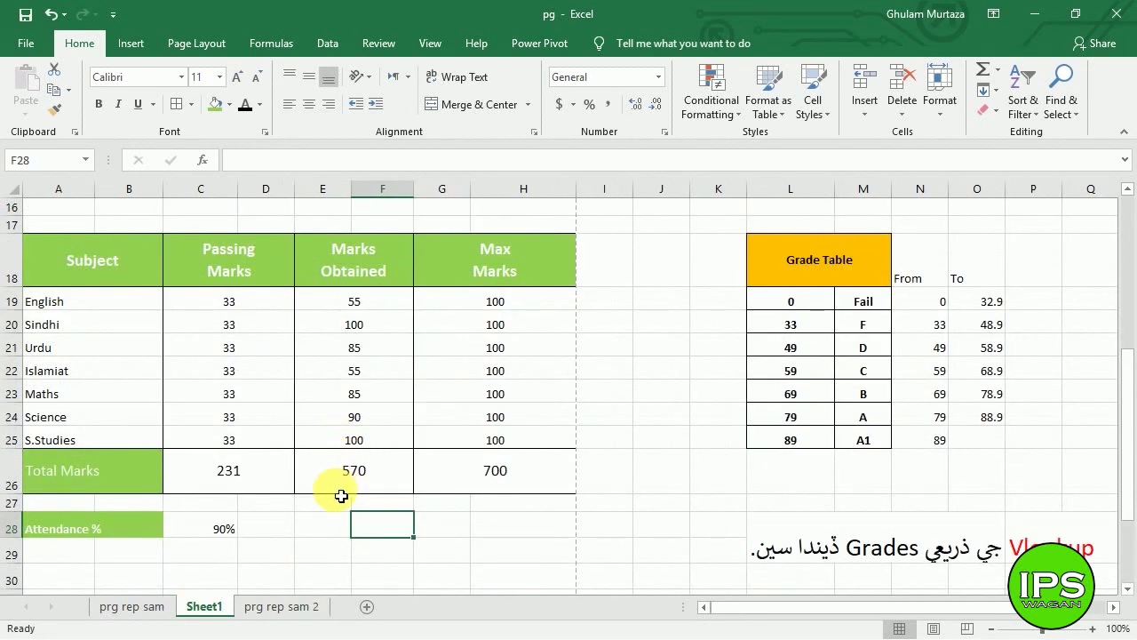
Enter the label "Marks %" in D28, beside the attendance value.
click(287, 530)
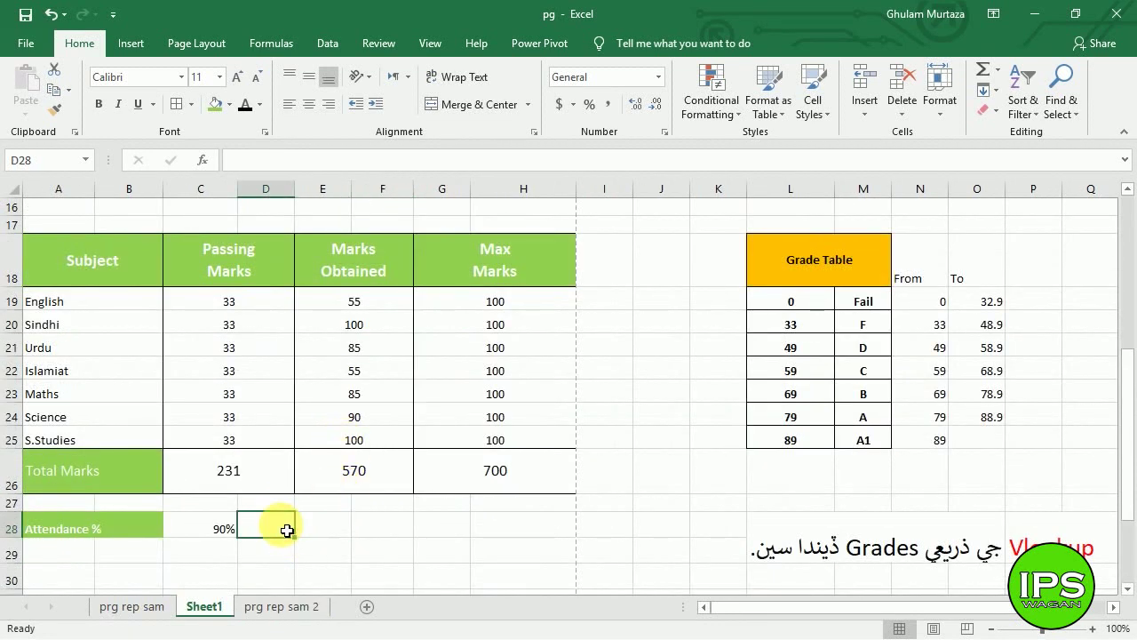
text(Marks)
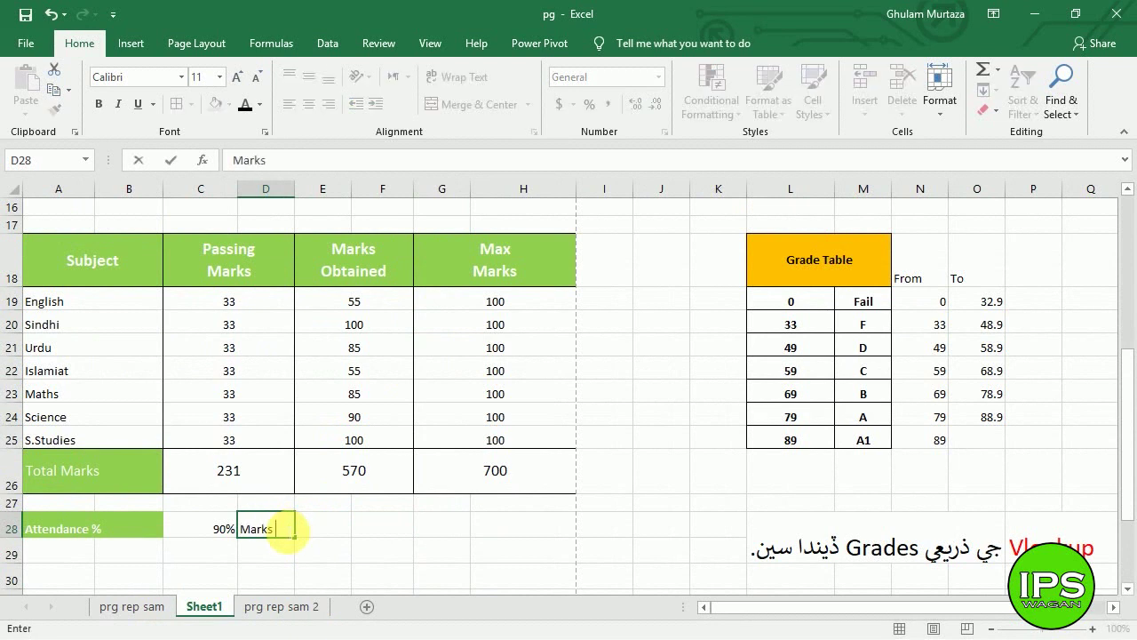
text( %)
key(Return)
click(284, 527)
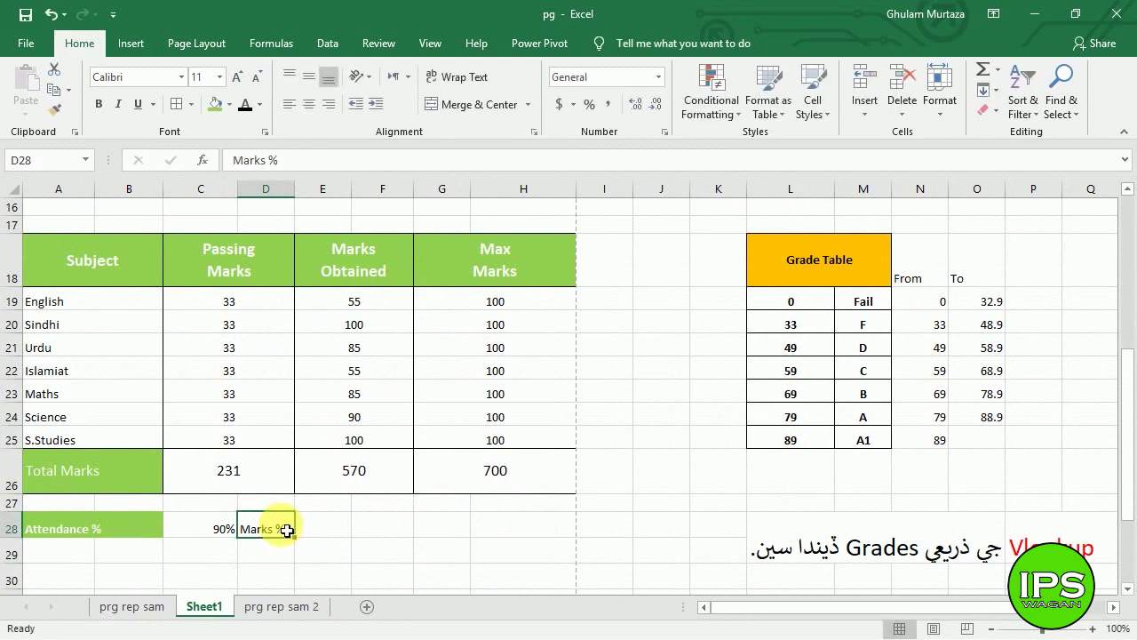
Merge and center the Marks % label across D28:E28 and fill it with light green.
drag(266, 530, 307, 537)
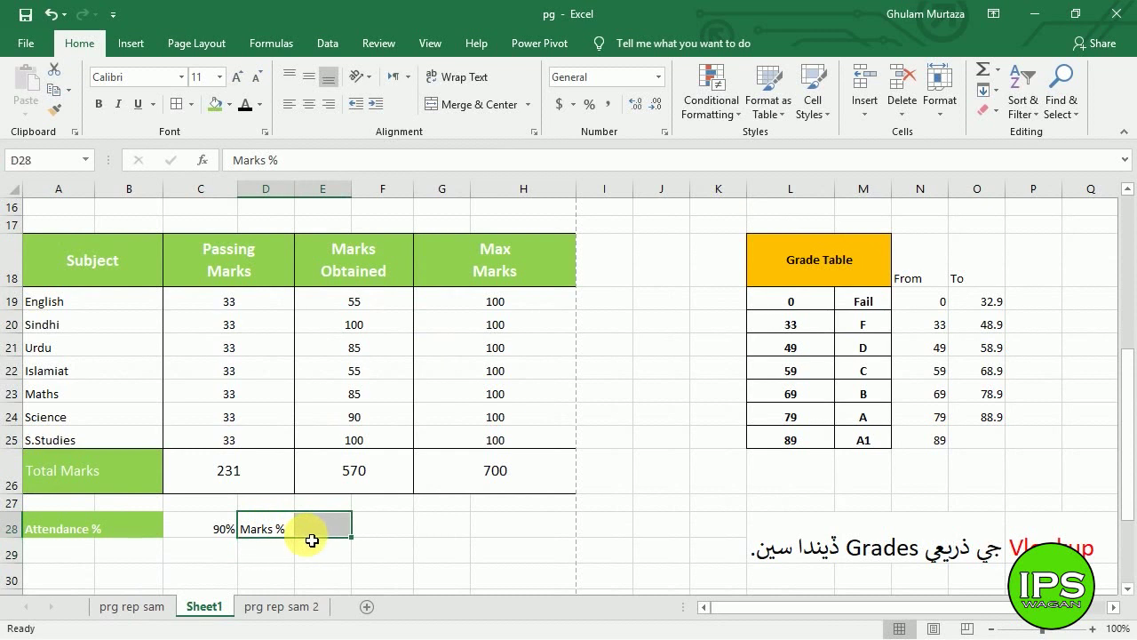
click(480, 104)
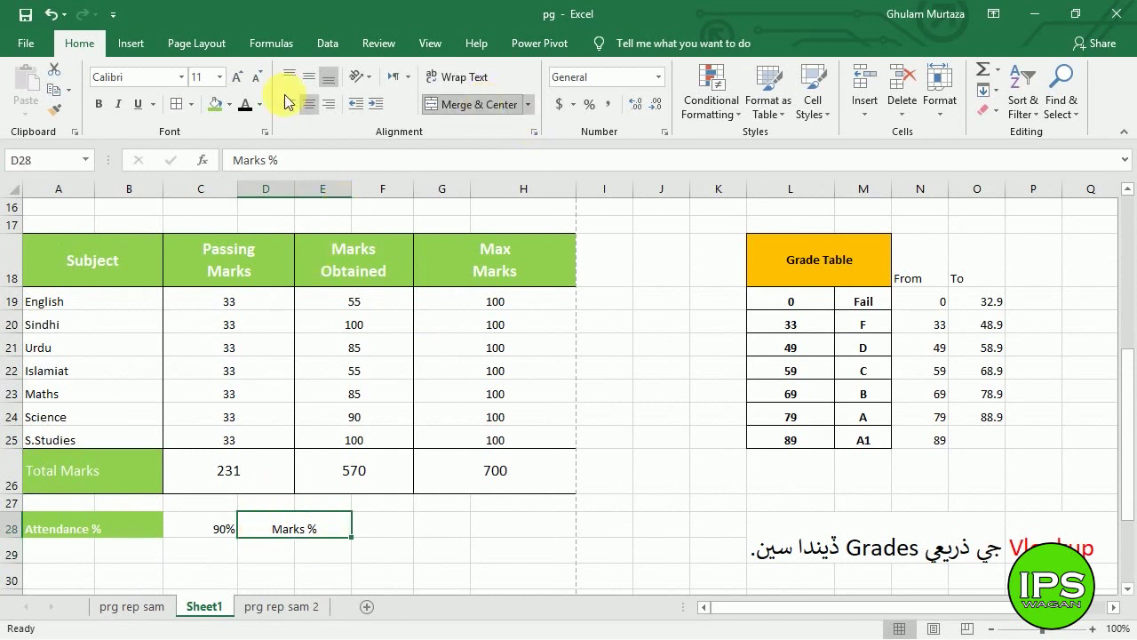
click(218, 105)
Calculate the marks percentage in F28 with the formula =E26/G26*100.
click(377, 526)
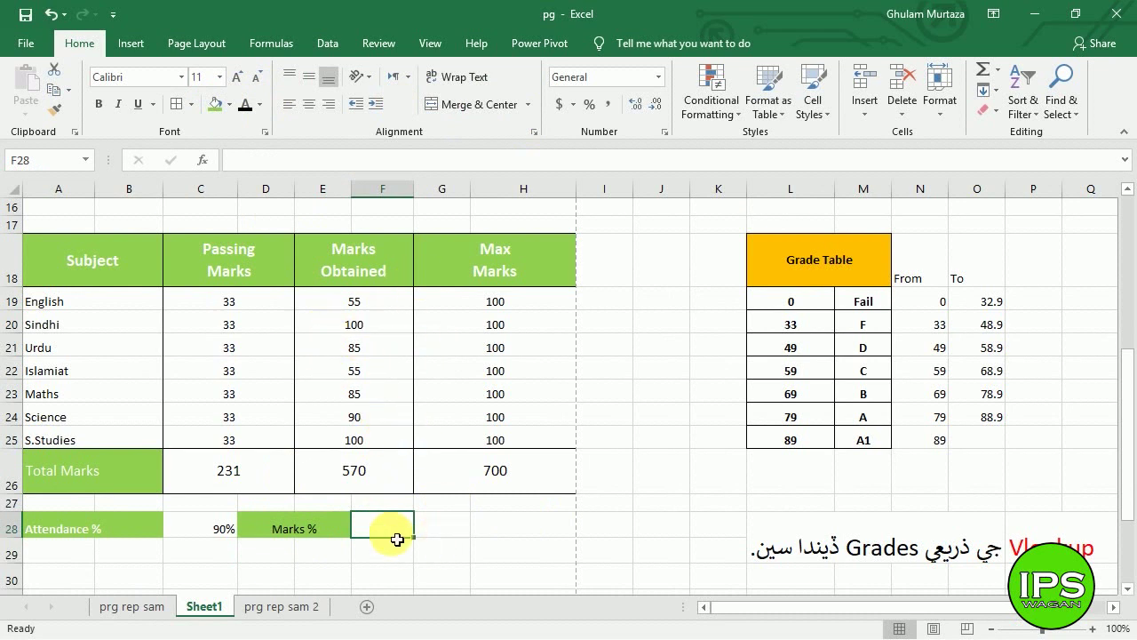
text(=)
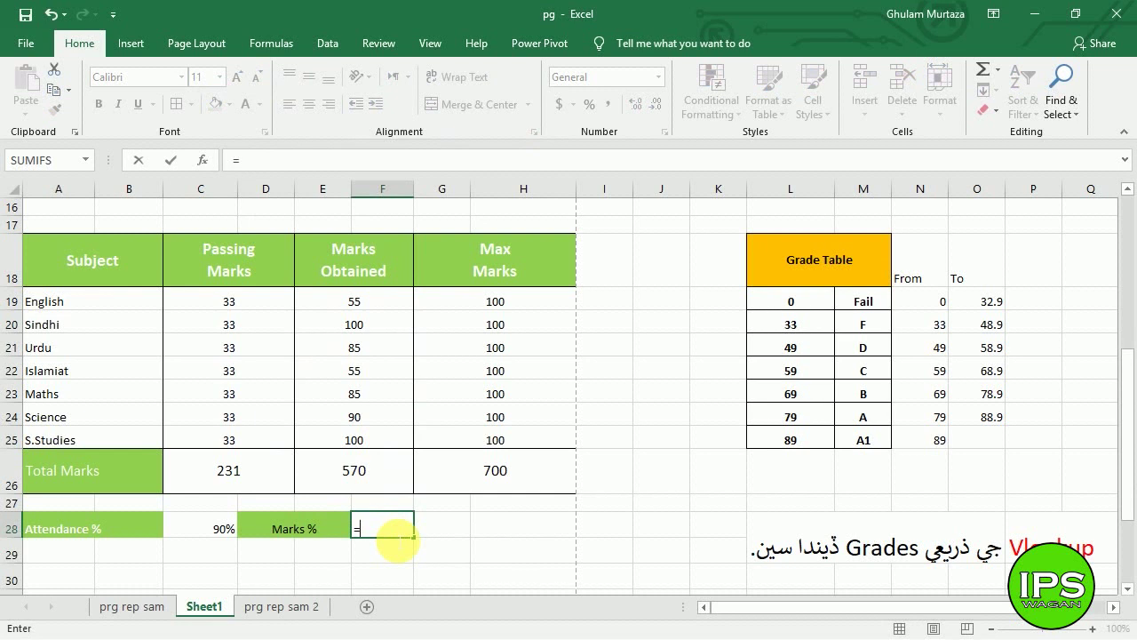
click(346, 478)
text(/)
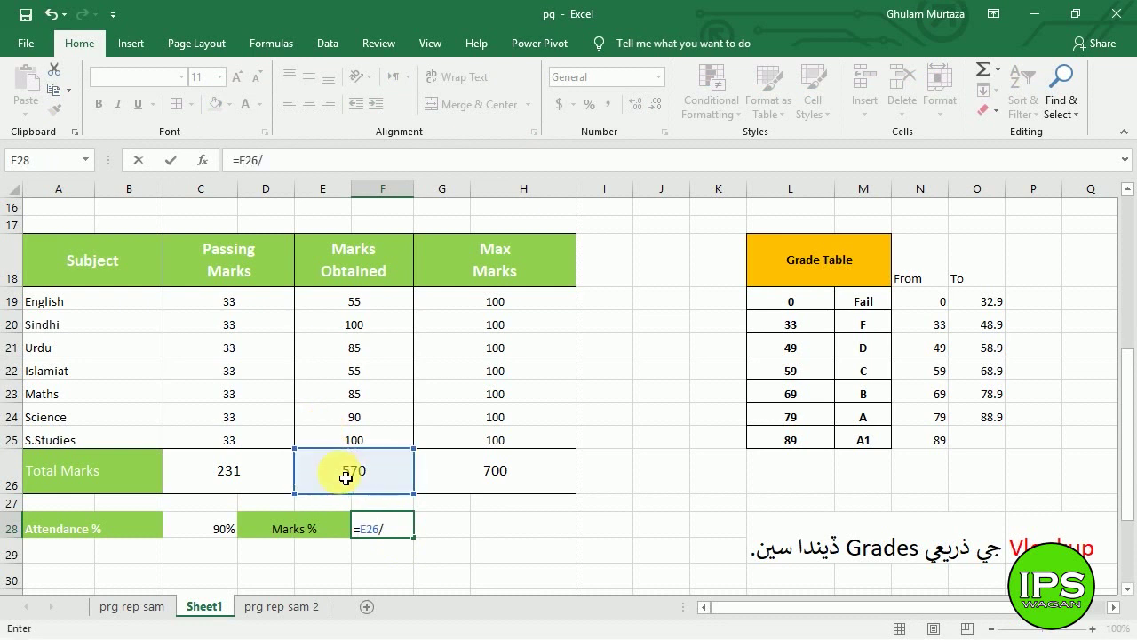
click(478, 478)
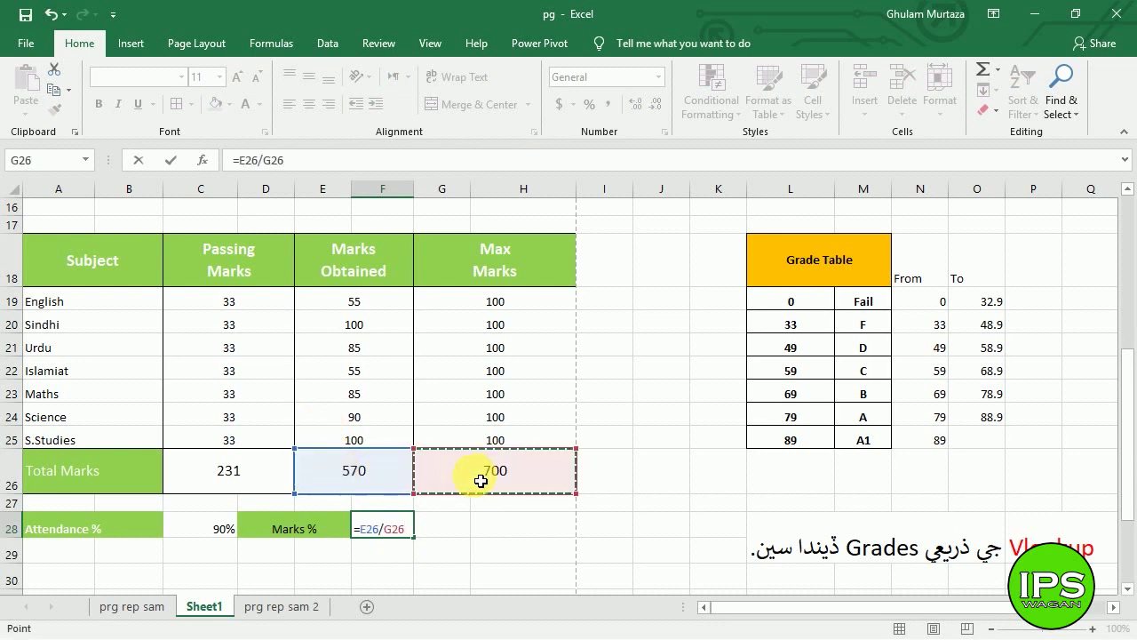
text(*100)
key(ctrl+Return)
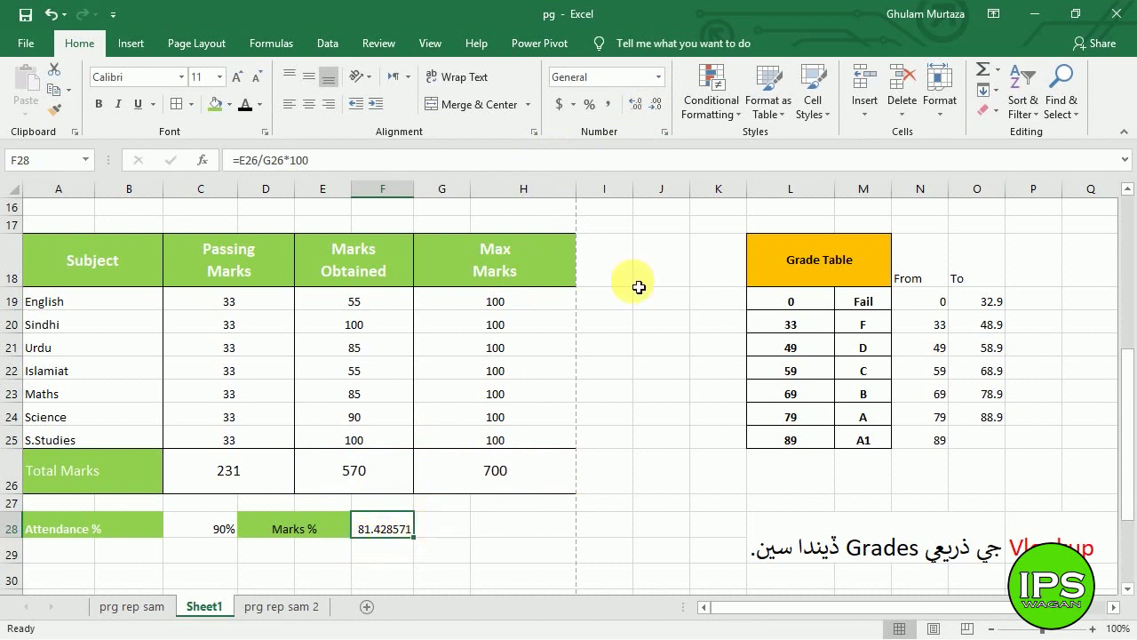
Reduce the marks percentage in F28 to one decimal place.
click(655, 107)
click(656, 106)
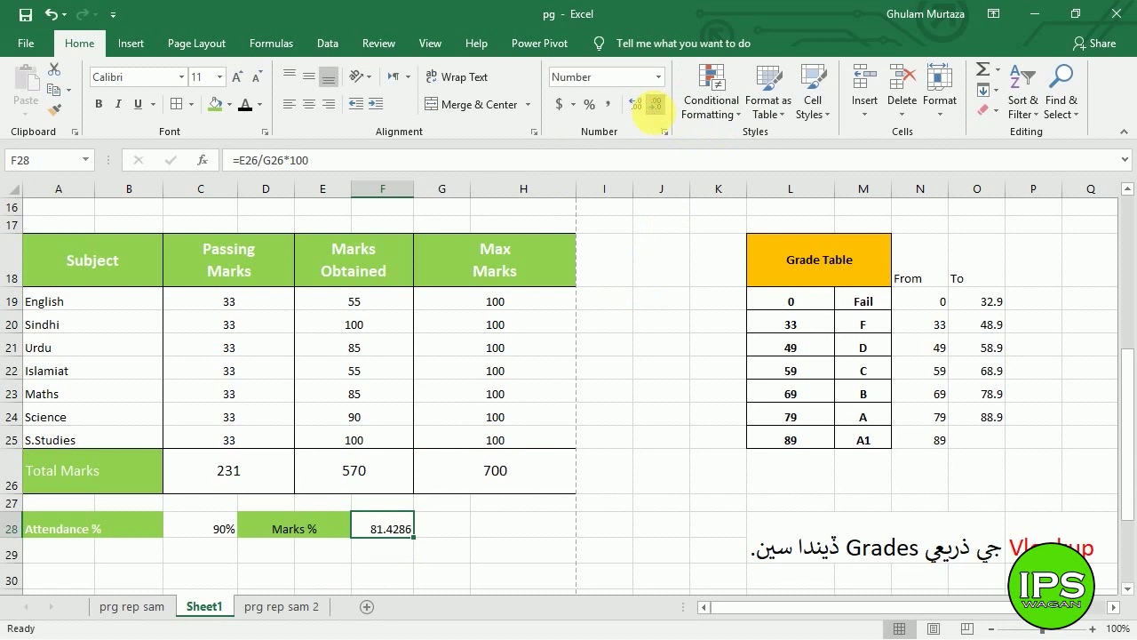
click(656, 106)
click(656, 107)
click(656, 113)
Enter the label "Grade" in G28 and fill the cell with light green.
click(447, 531)
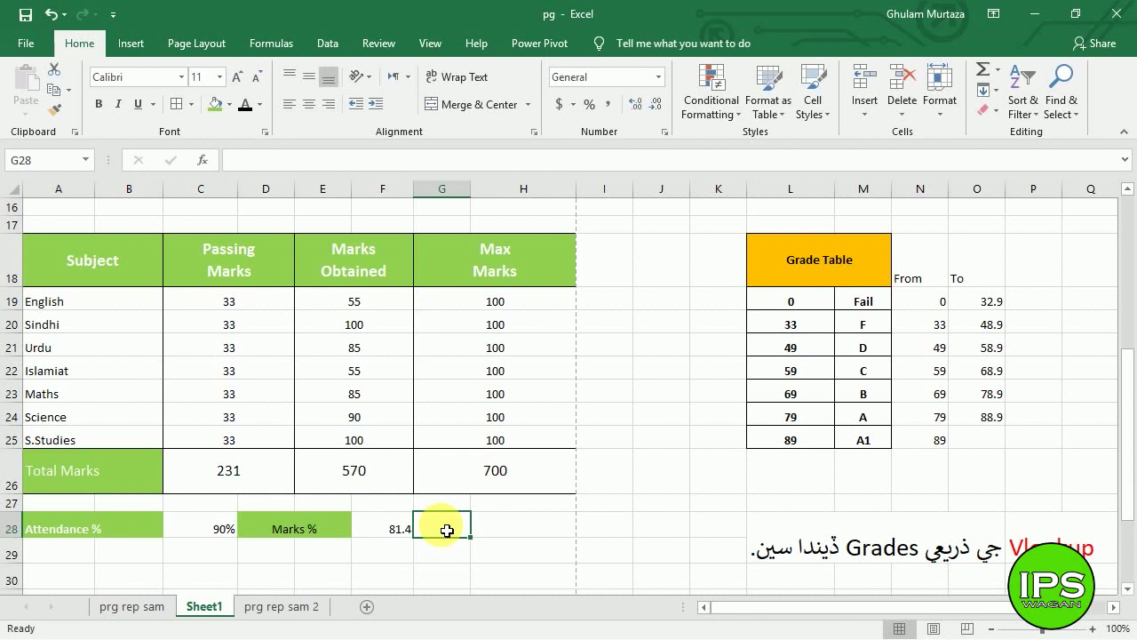
text(Grade)
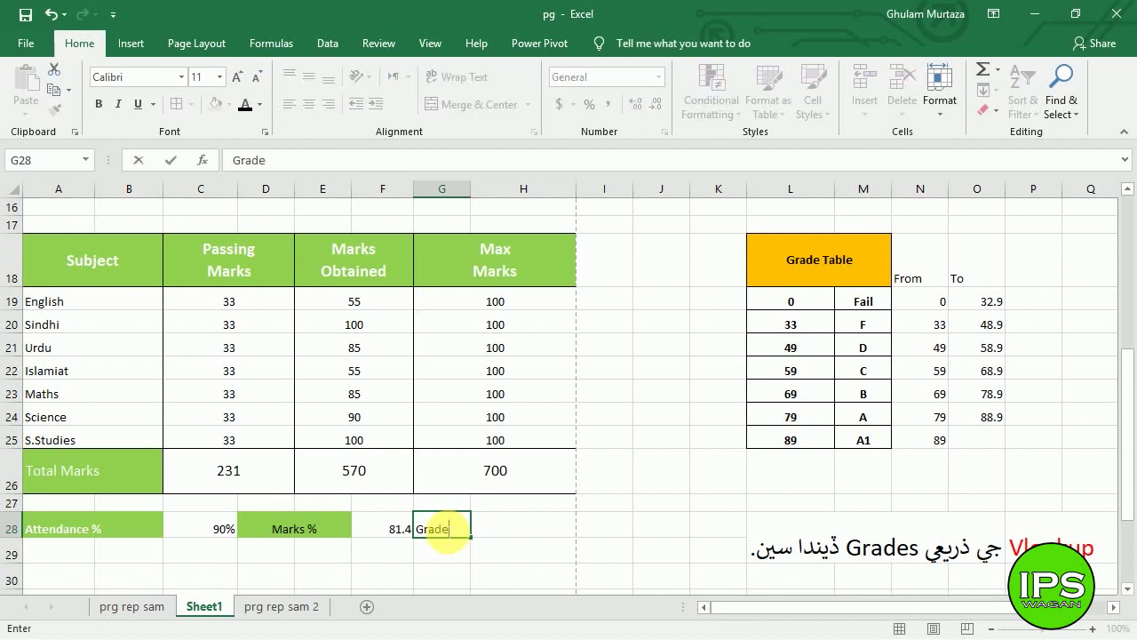
key(Return)
key(Up)
key(Right)
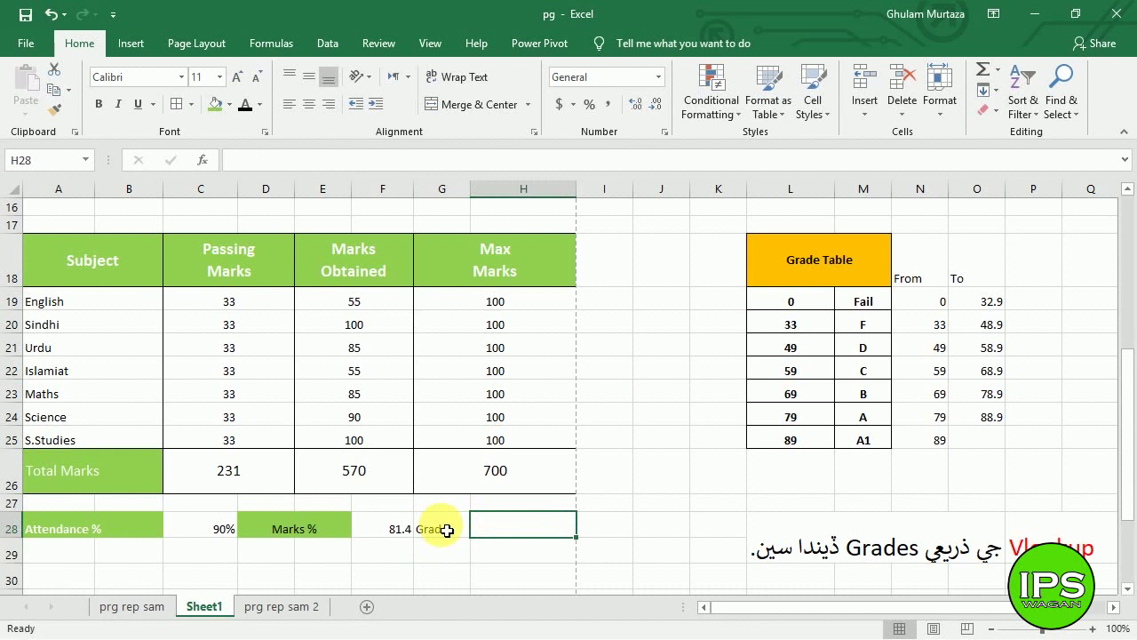
click(447, 531)
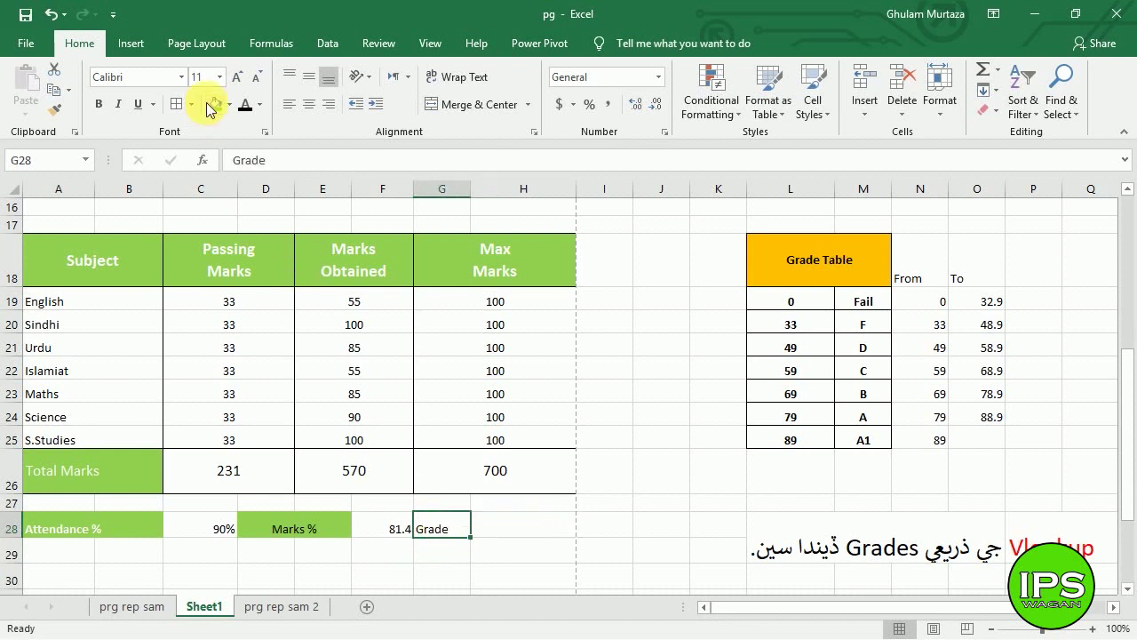
Look up the grade in H28 with the formula =VLOOKUP(F28,L19:M25,2) and center the result horizontally.
click(516, 535)
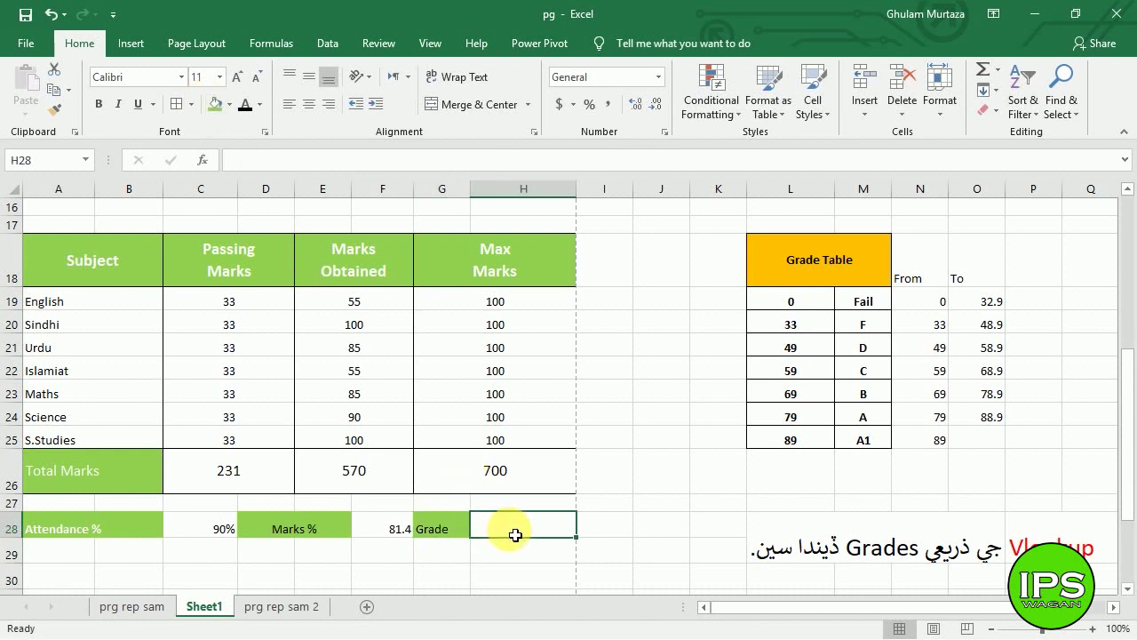
text(=vloo)
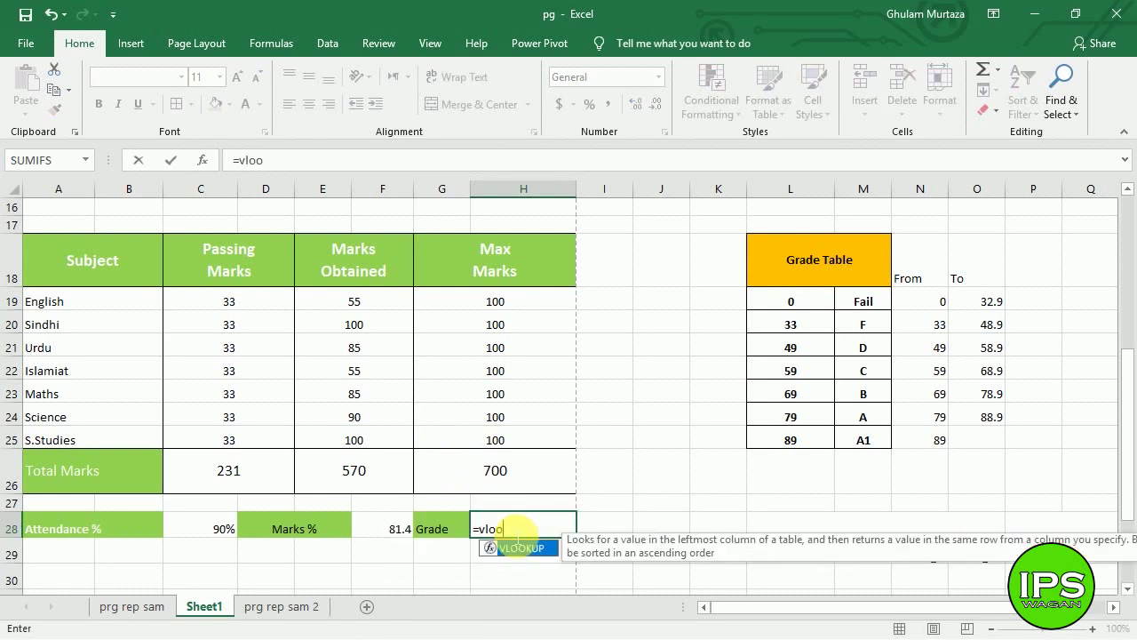
text(kup()
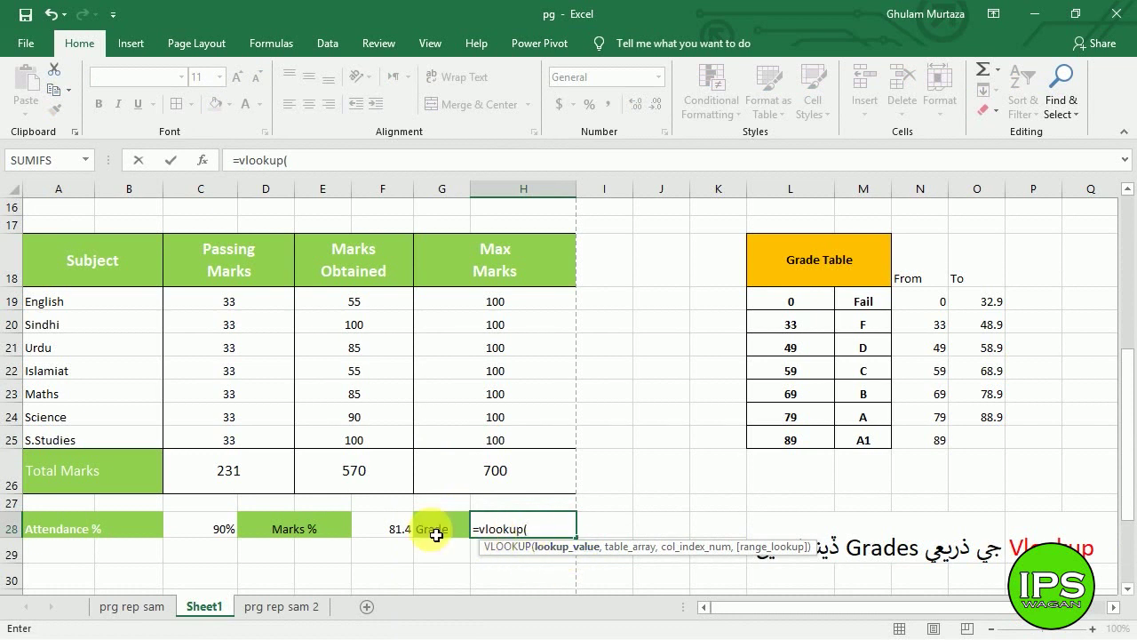
click(402, 532)
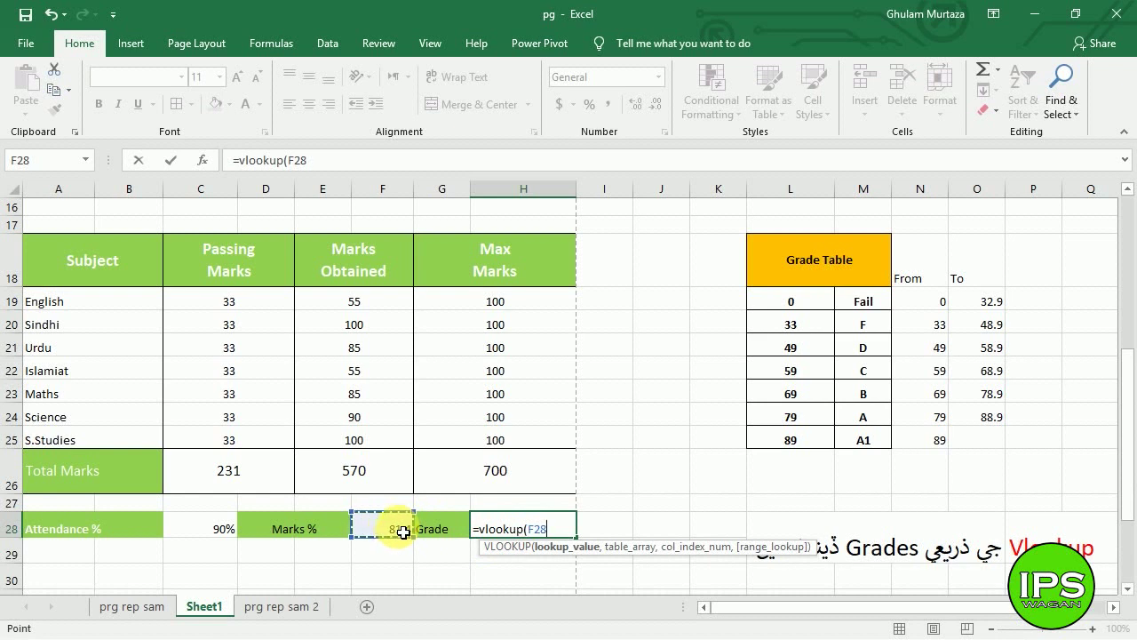
text(,)
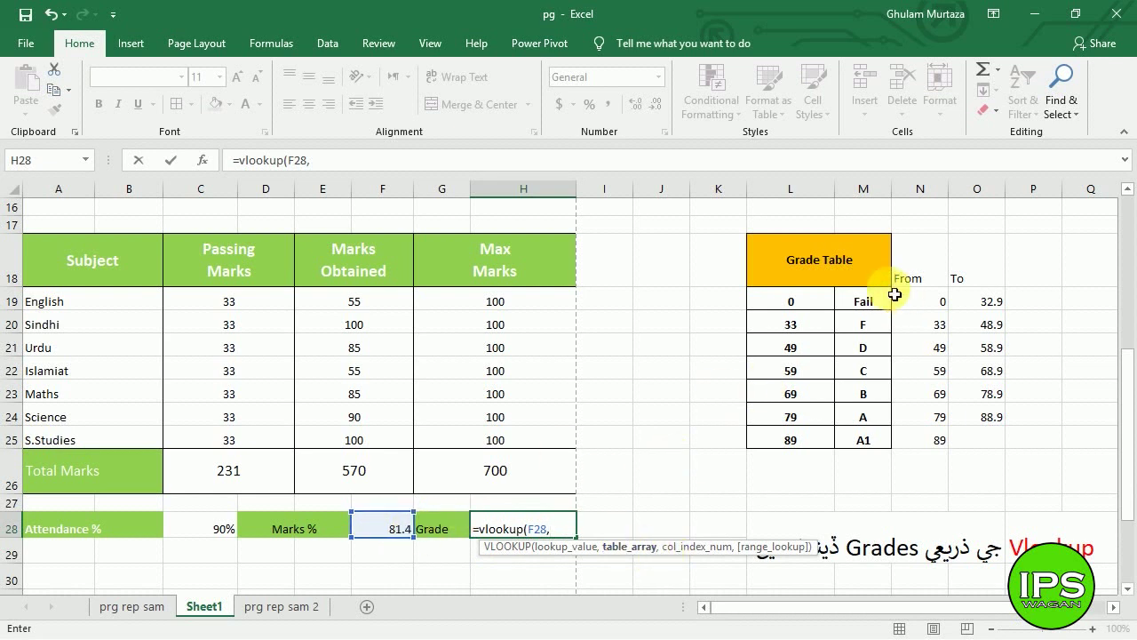
drag(790, 303, 851, 443)
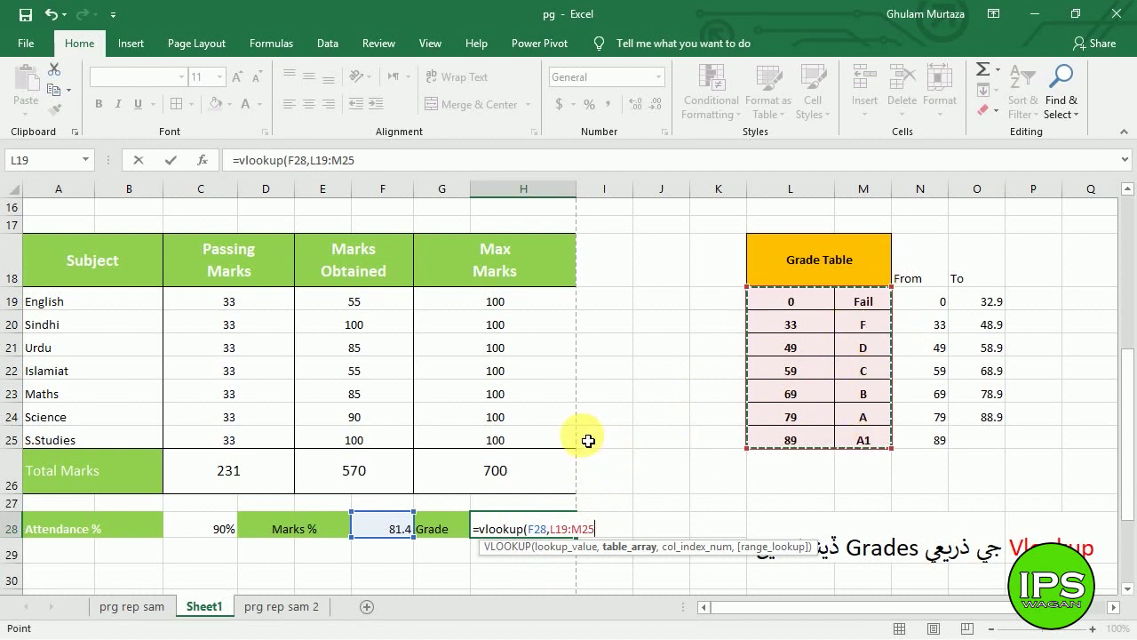
text(,2)
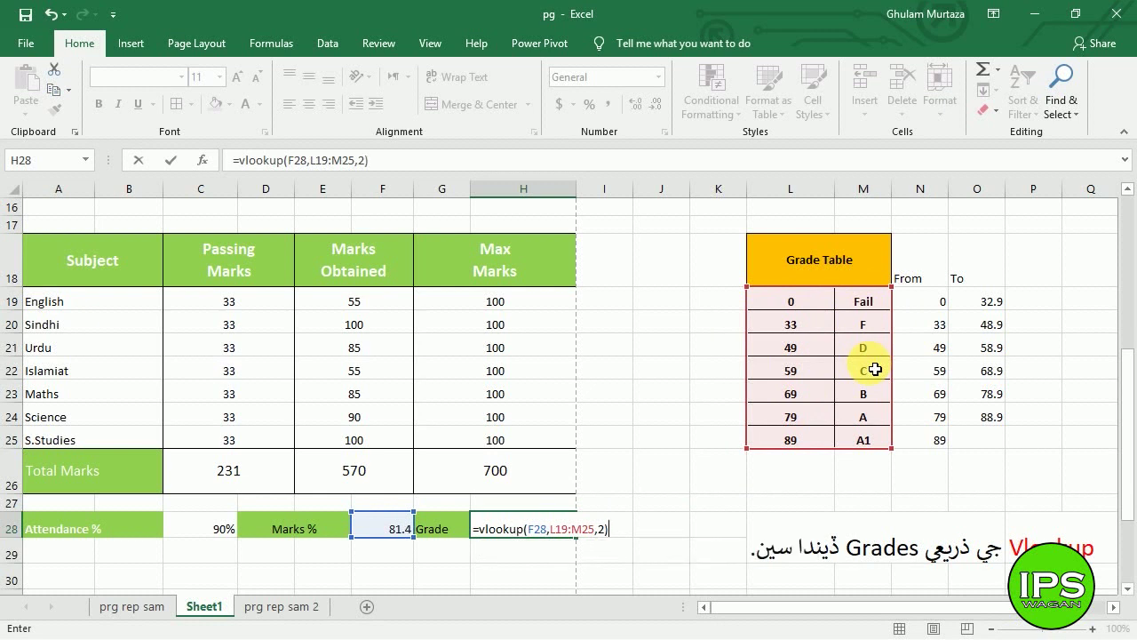
key(ctrl+Return)
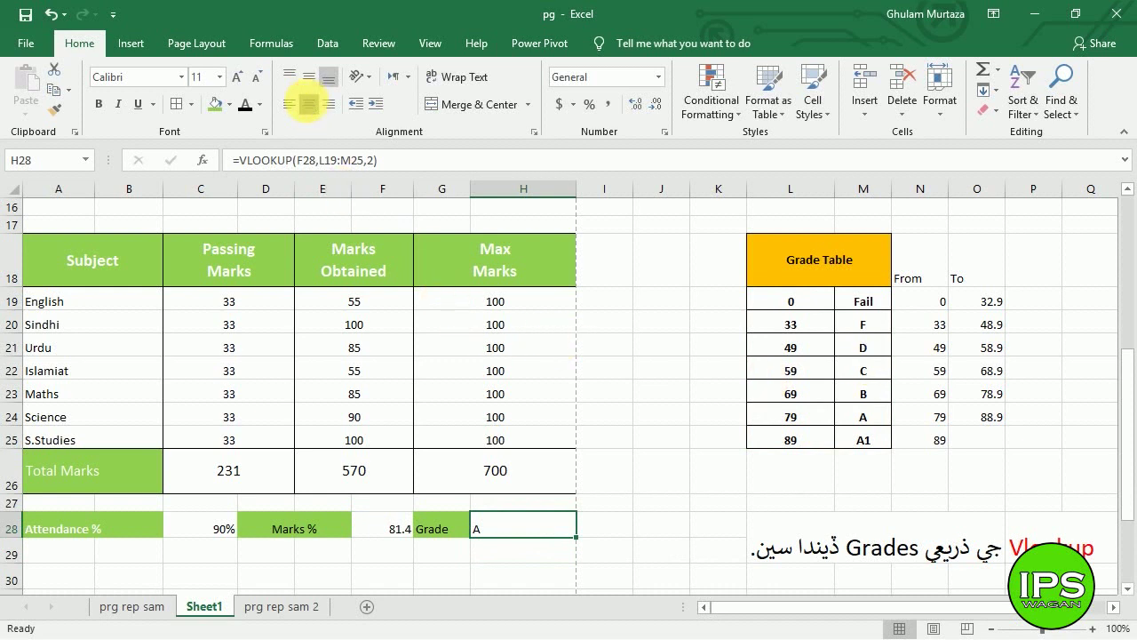
click(464, 531)
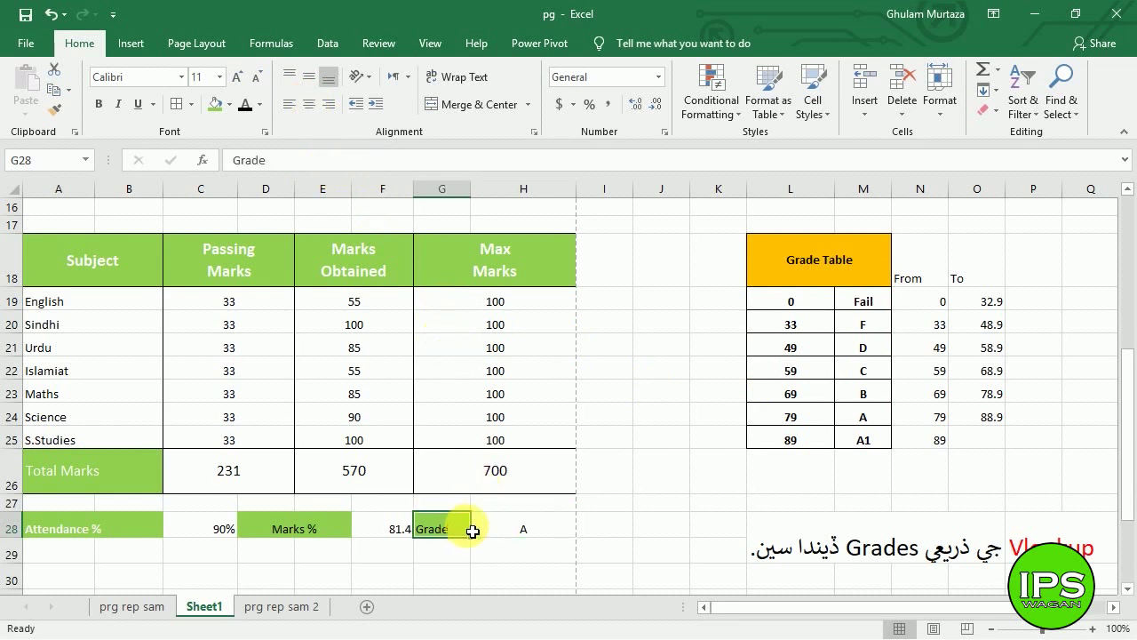
click(541, 532)
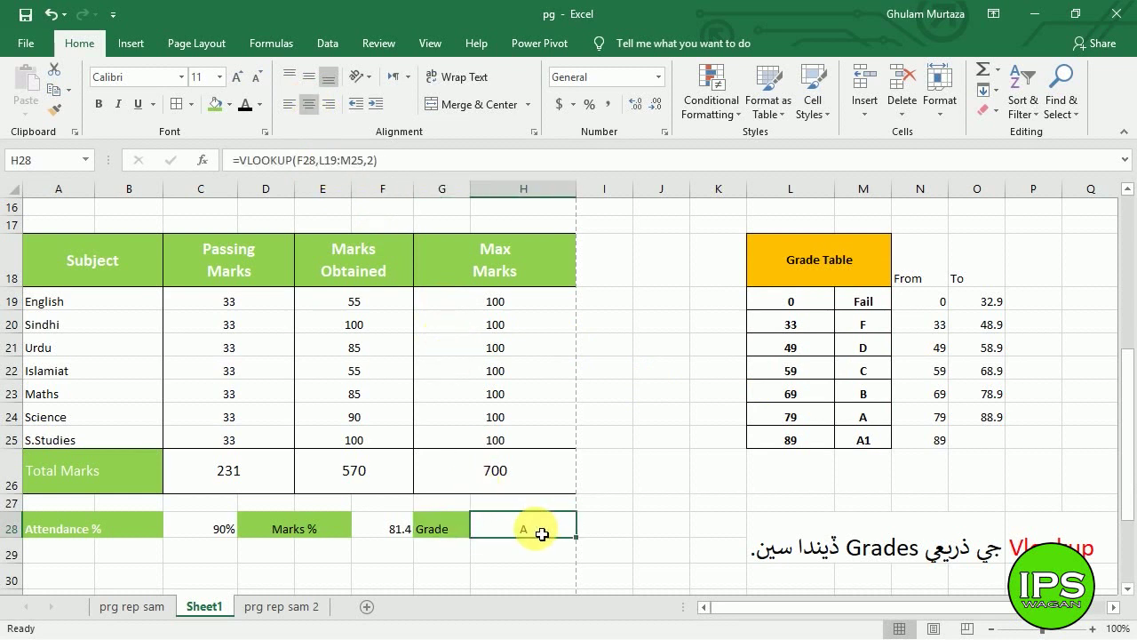
Set the font size of the attendance, marks and grade row A28:H28 to 13.
click(106, 531)
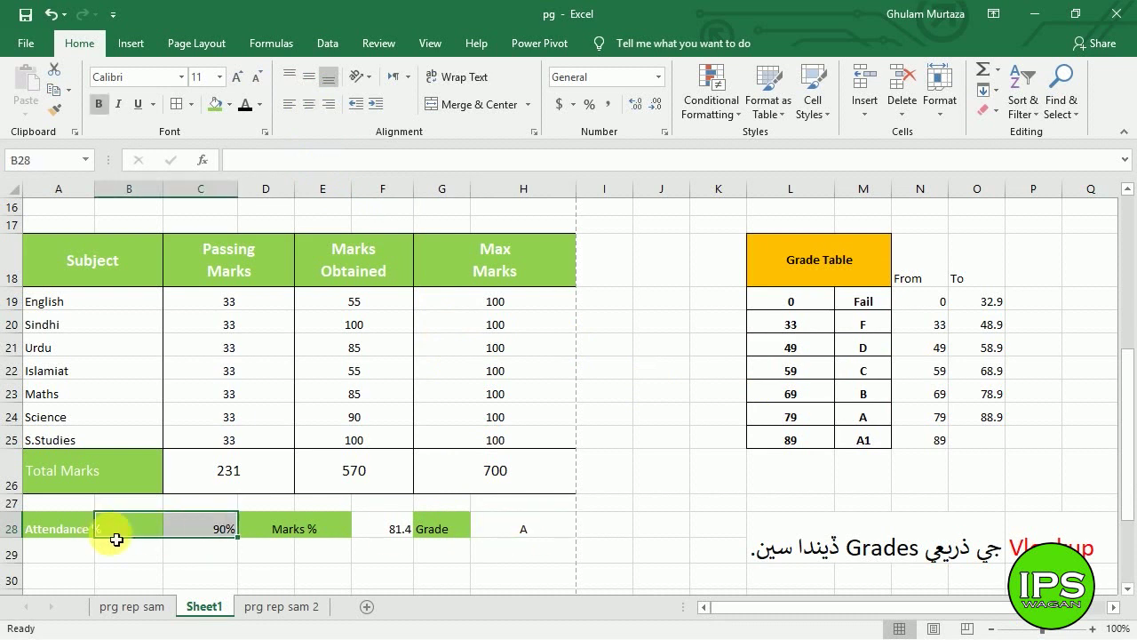
drag(30, 525, 480, 525)
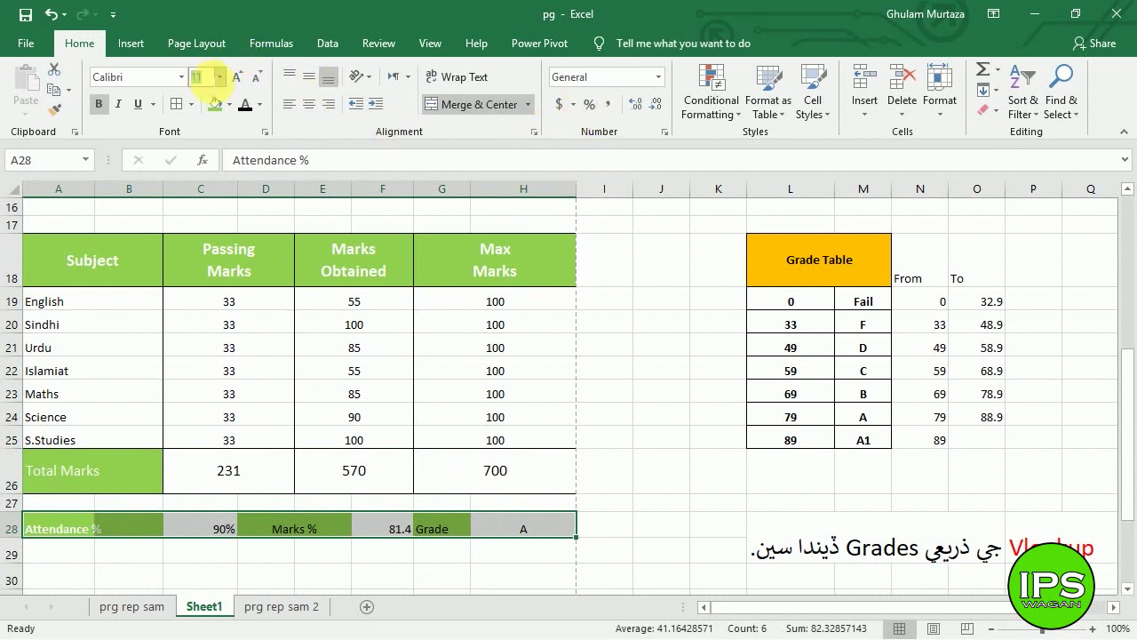
text(13)
key(Return)
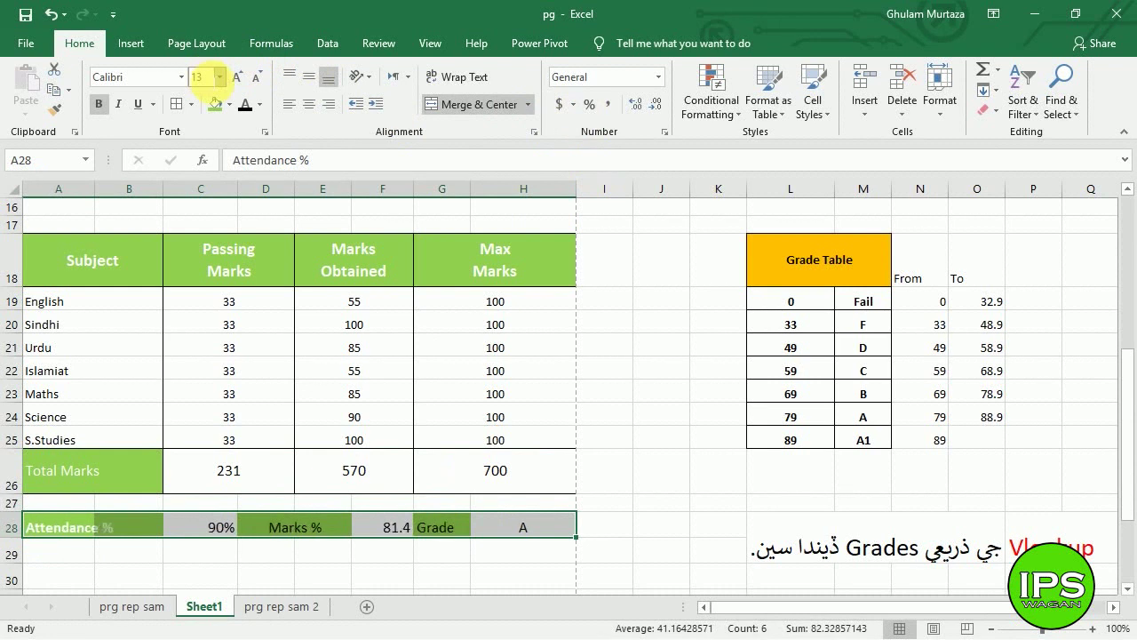
Make row 28 taller and shrink the empty row 27 above it.
drag(19, 537, 28, 560)
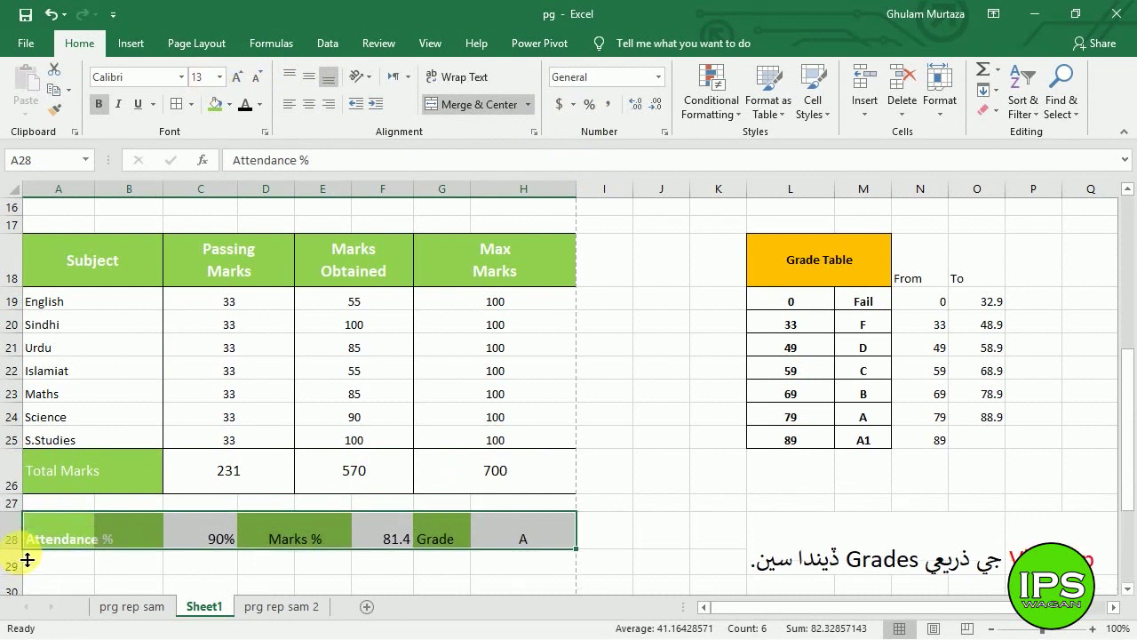
click(67, 503)
drag(27, 511, 28, 504)
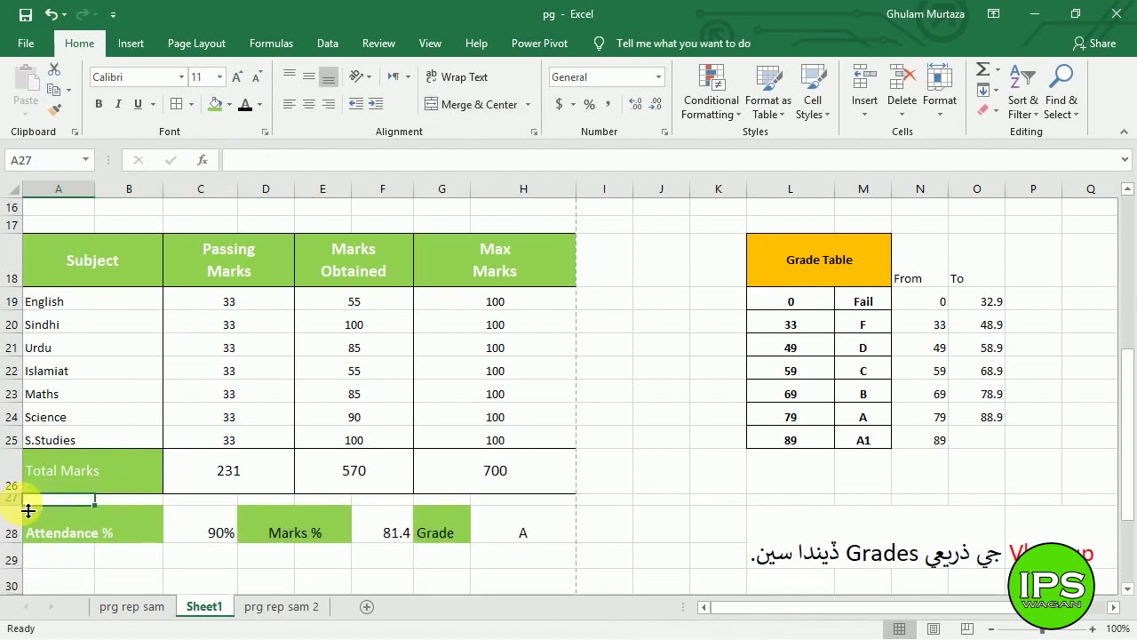
Add borders around the attendance, marks percentage and grade value cells C28, F28 and H28.
click(203, 536)
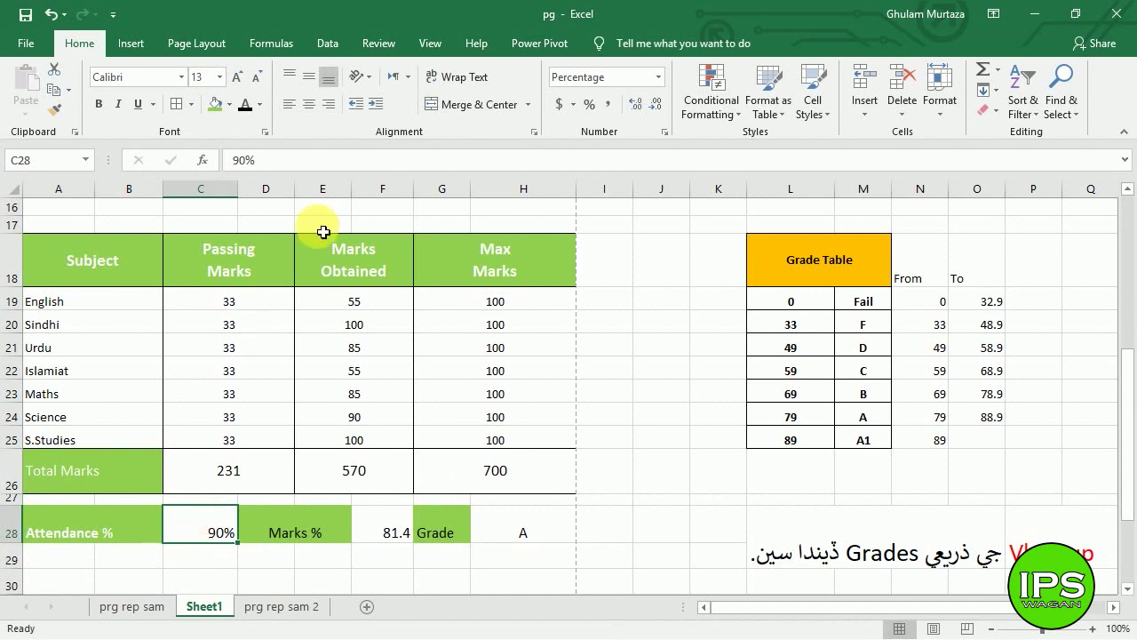
click(396, 514)
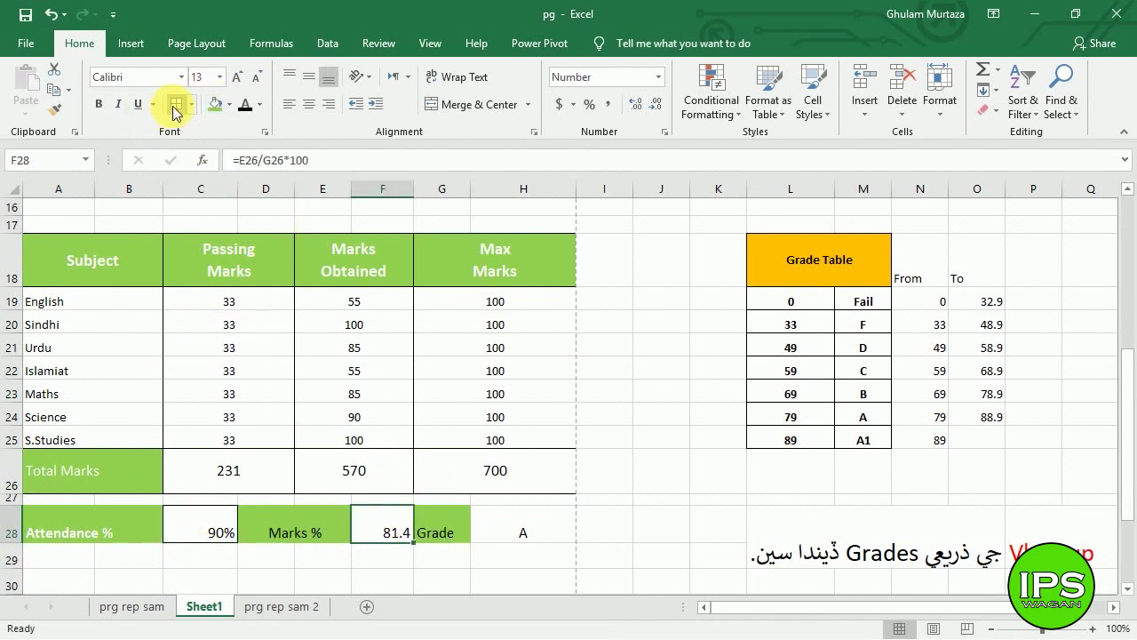
click(508, 529)
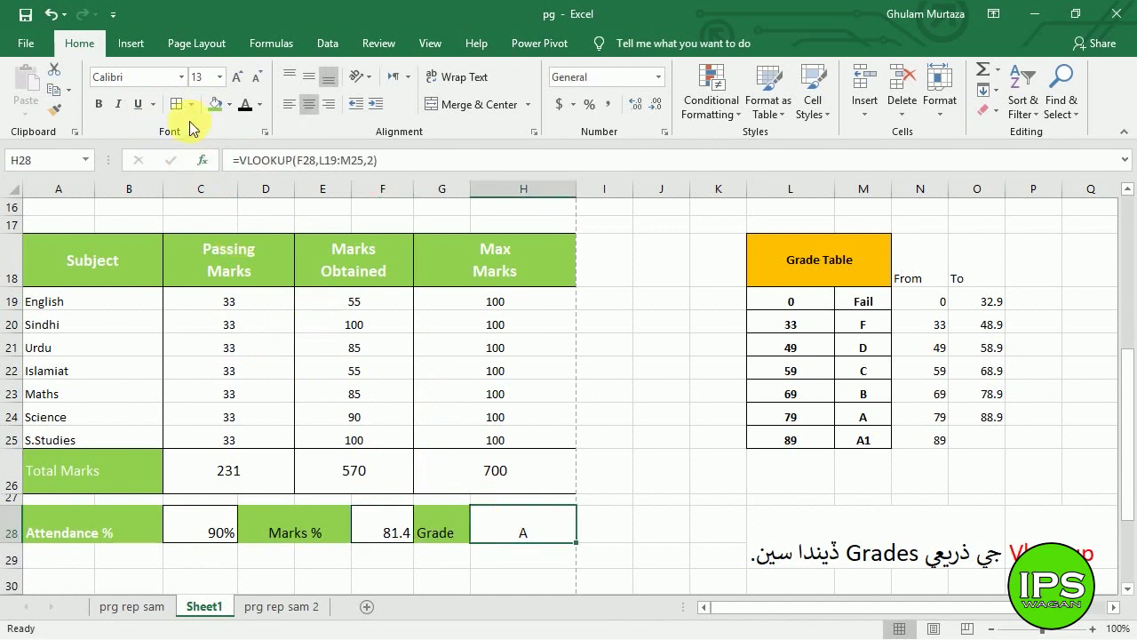
Format the Grade label in G28 and the Marks % label in D28 as bold white text.
click(444, 532)
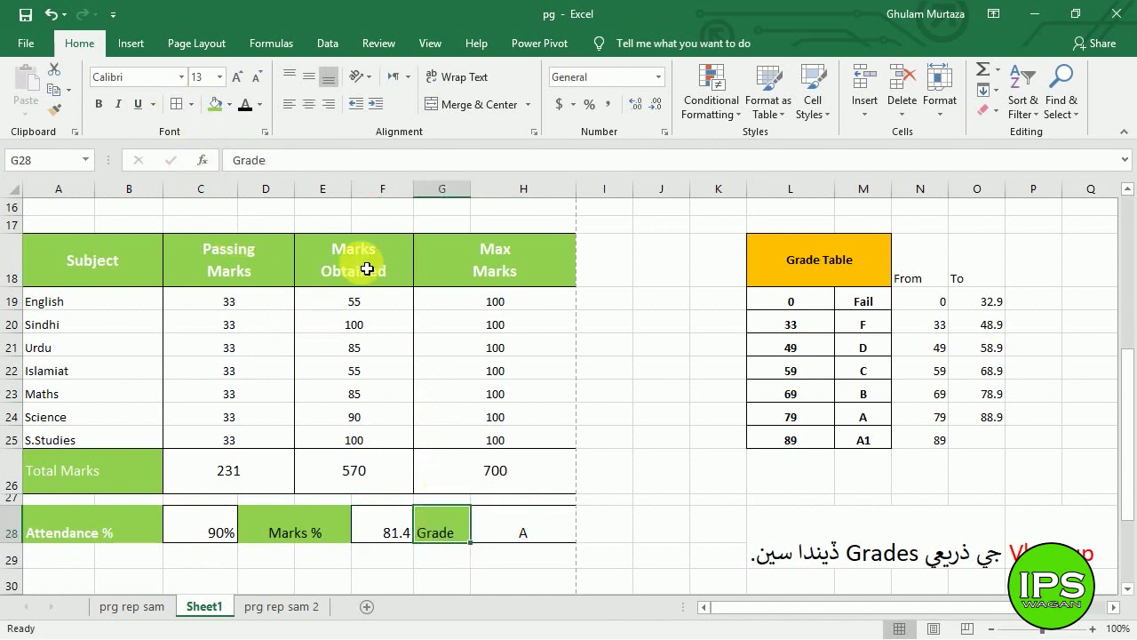
click(259, 104)
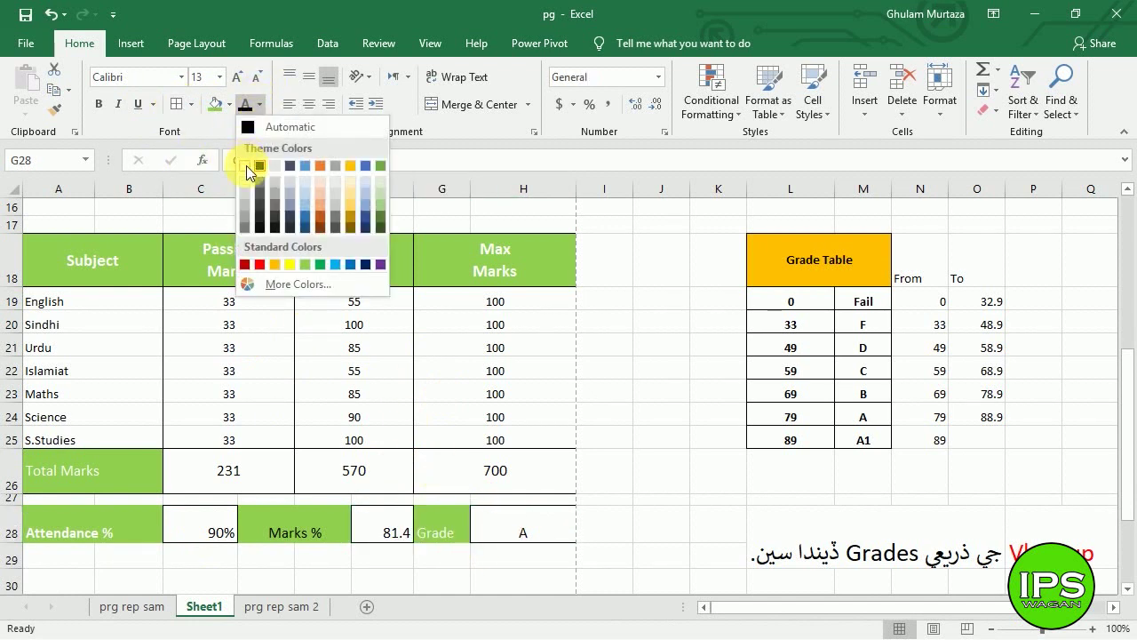
click(248, 169)
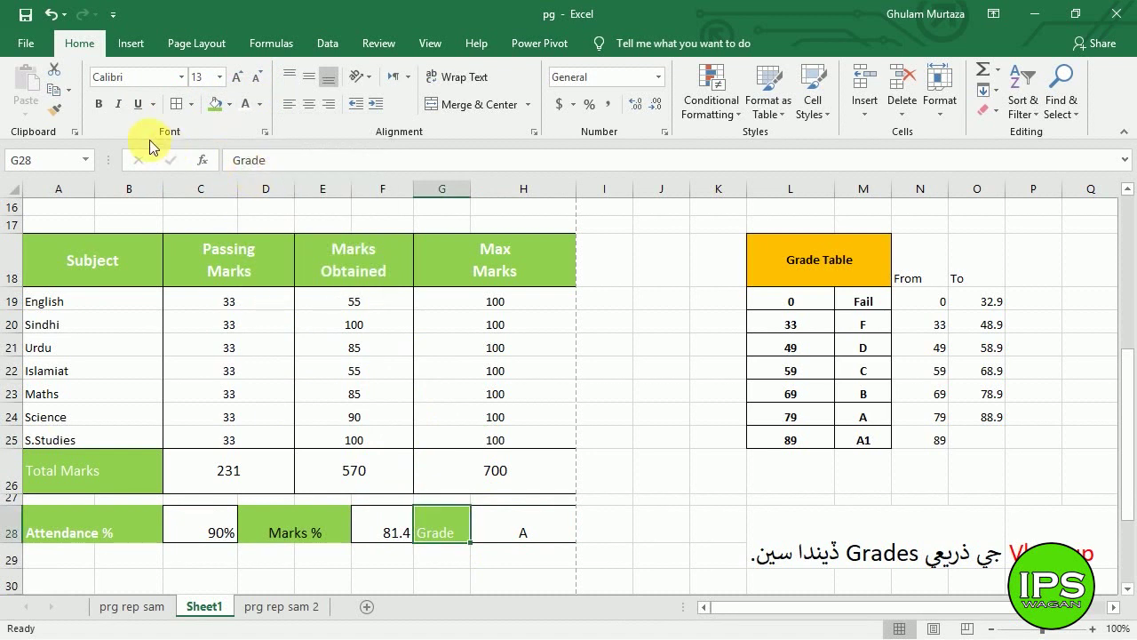
click(313, 526)
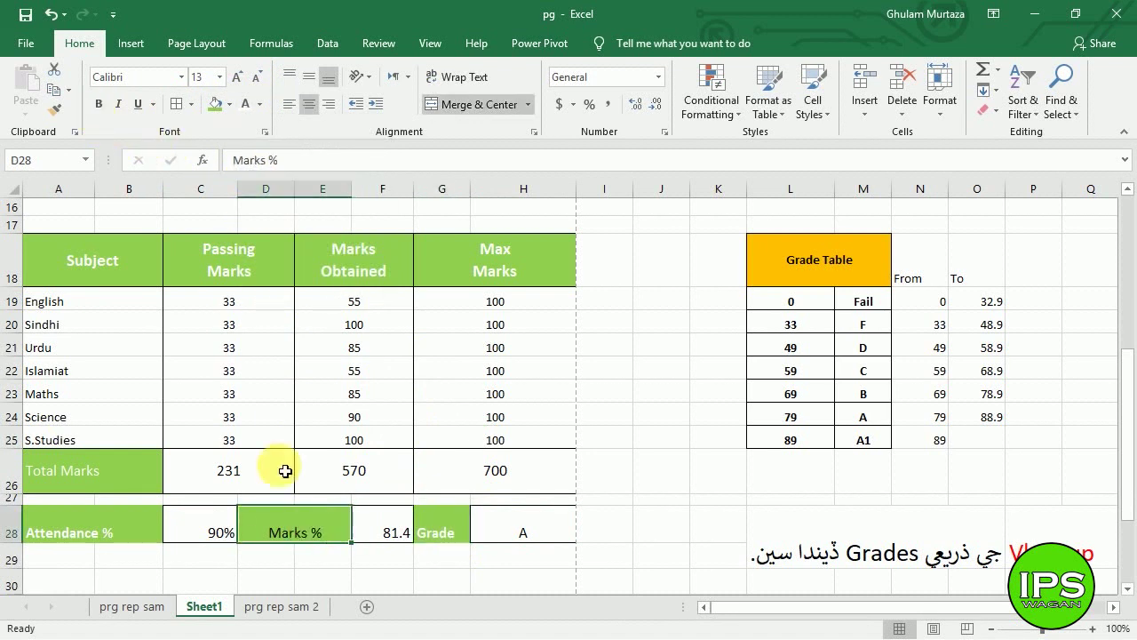
click(246, 105)
click(99, 104)
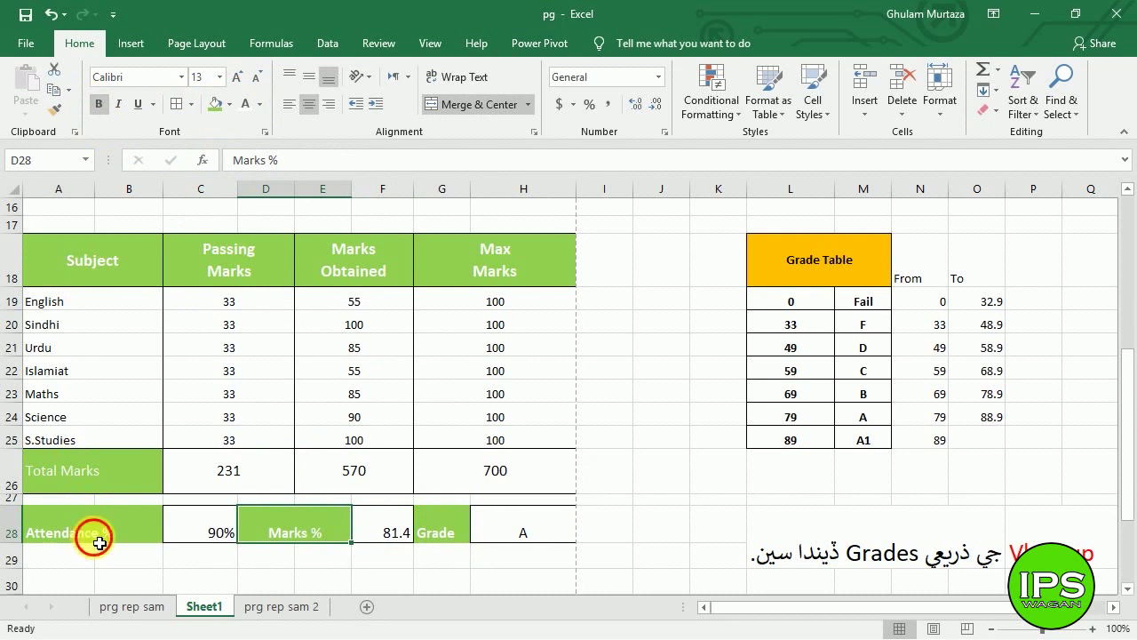
Middle-align the contents of A28:H28 vertically.
click(93, 535)
drag(78, 534, 507, 538)
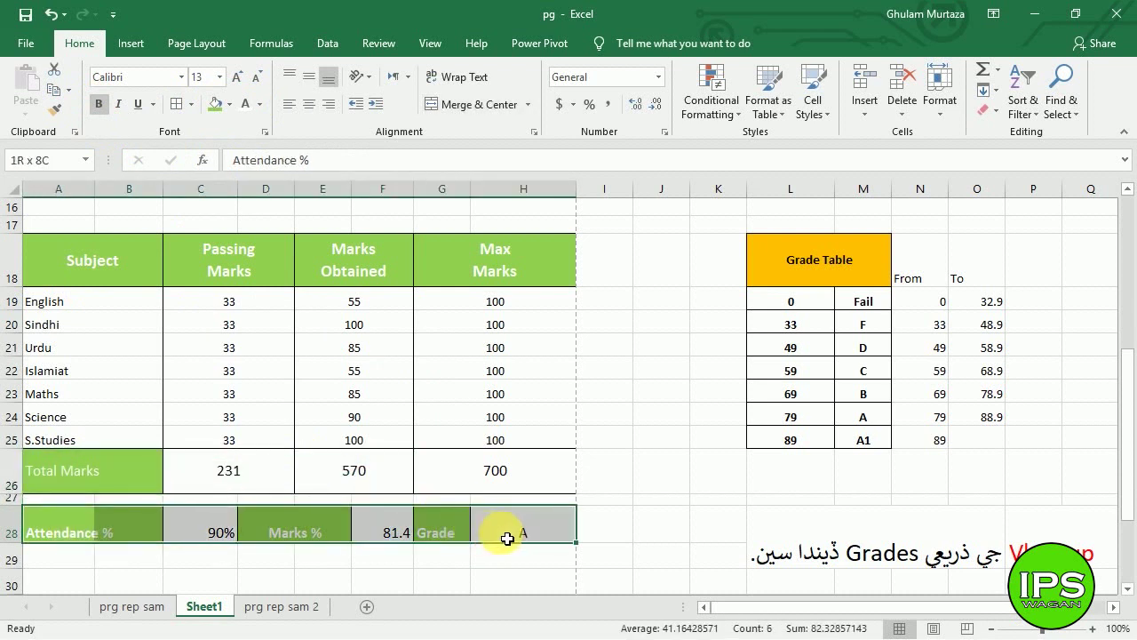
click(310, 82)
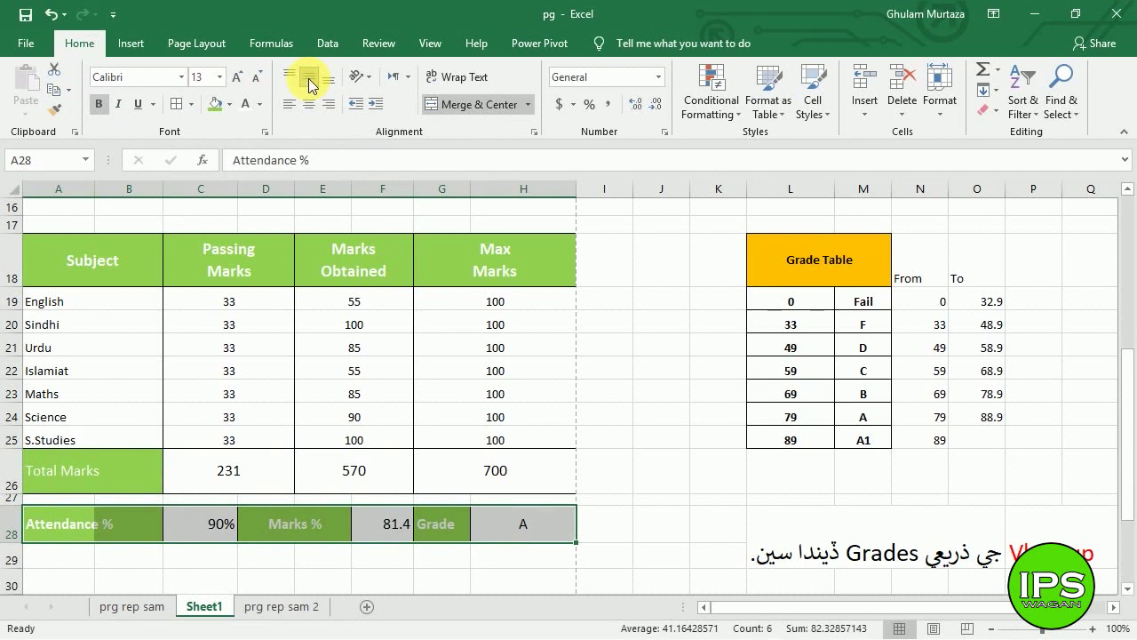
click(360, 435)
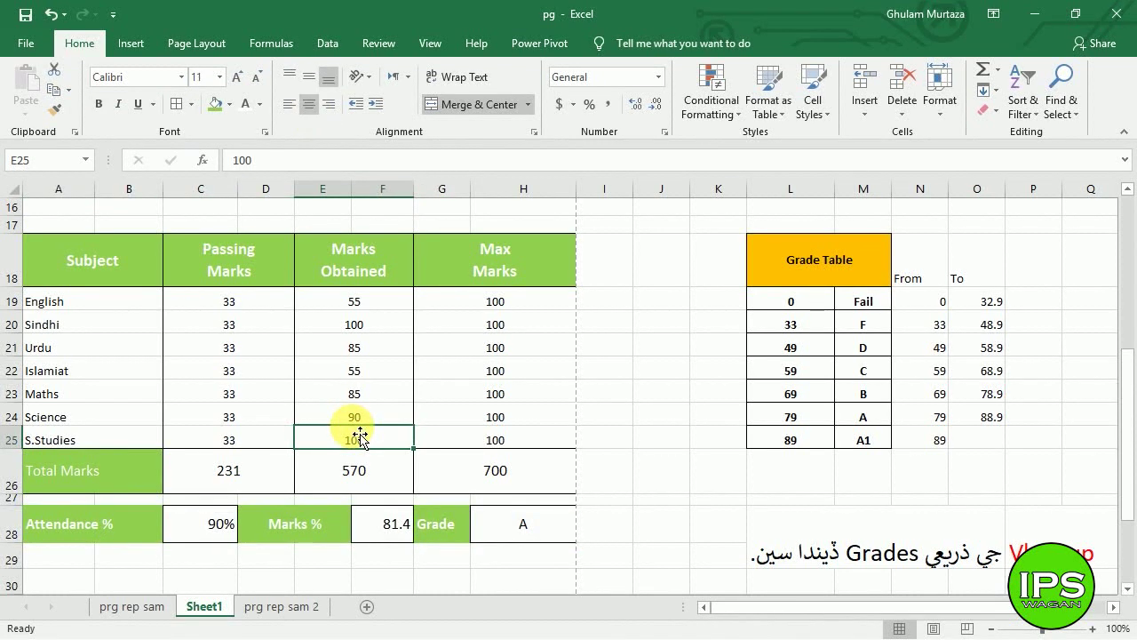
Center the attendance value in C28 and the marks percentage in F28 horizontally.
click(196, 534)
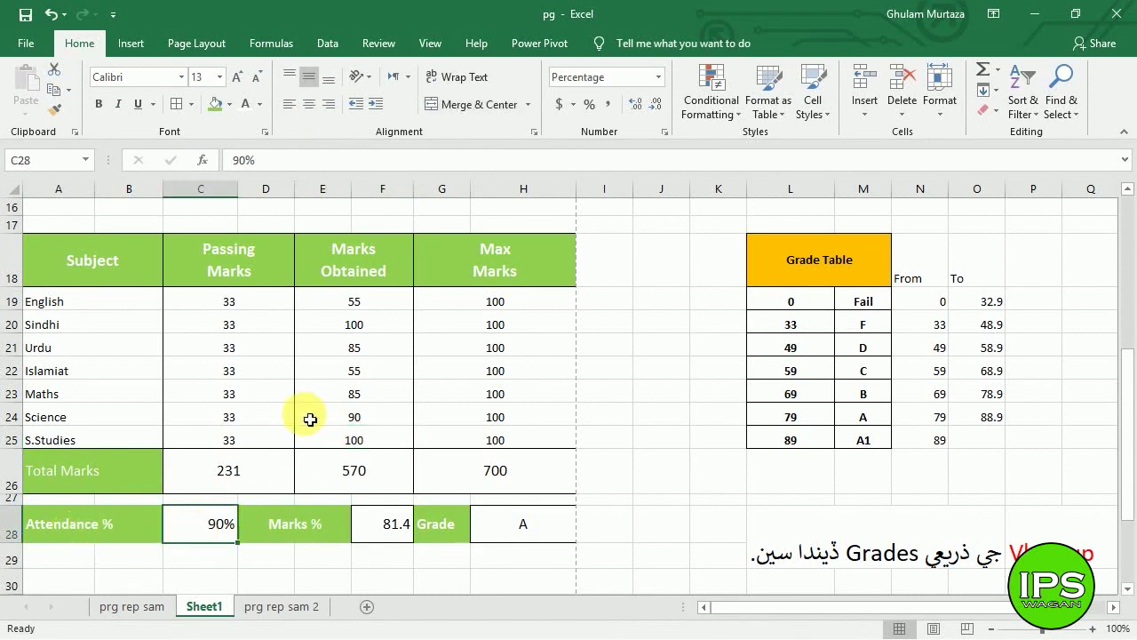
click(308, 104)
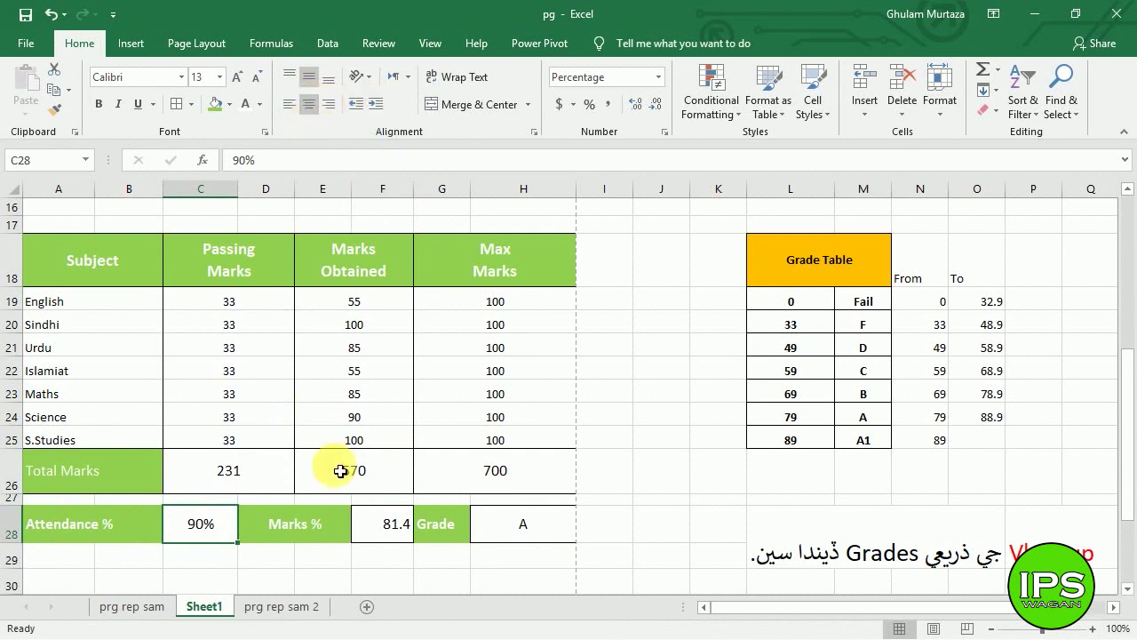
click(394, 535)
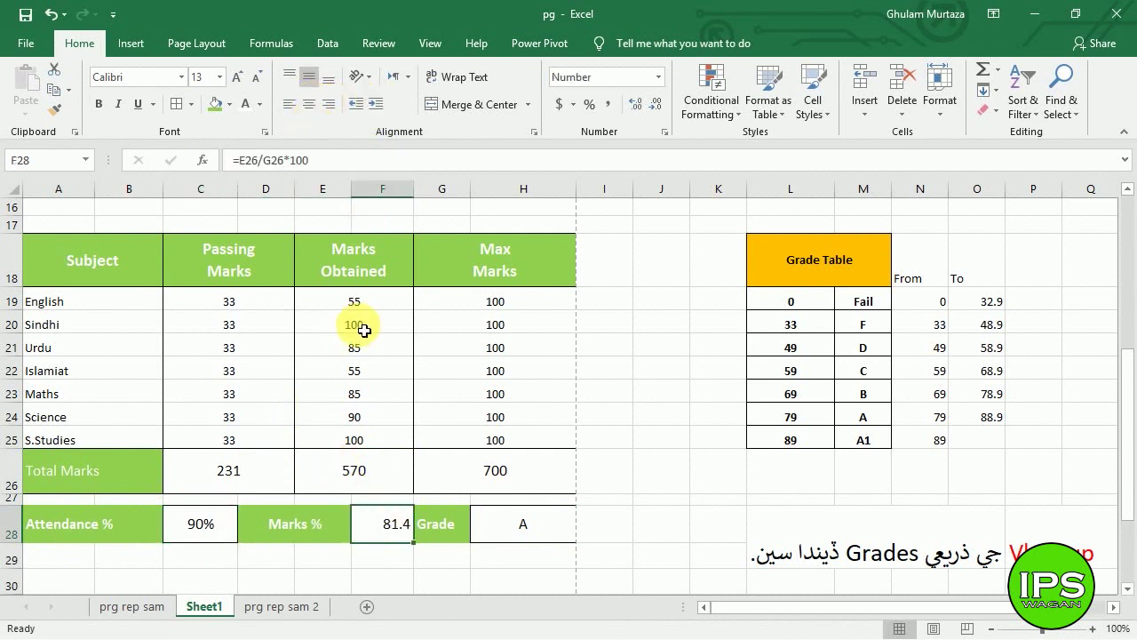
click(305, 106)
click(307, 480)
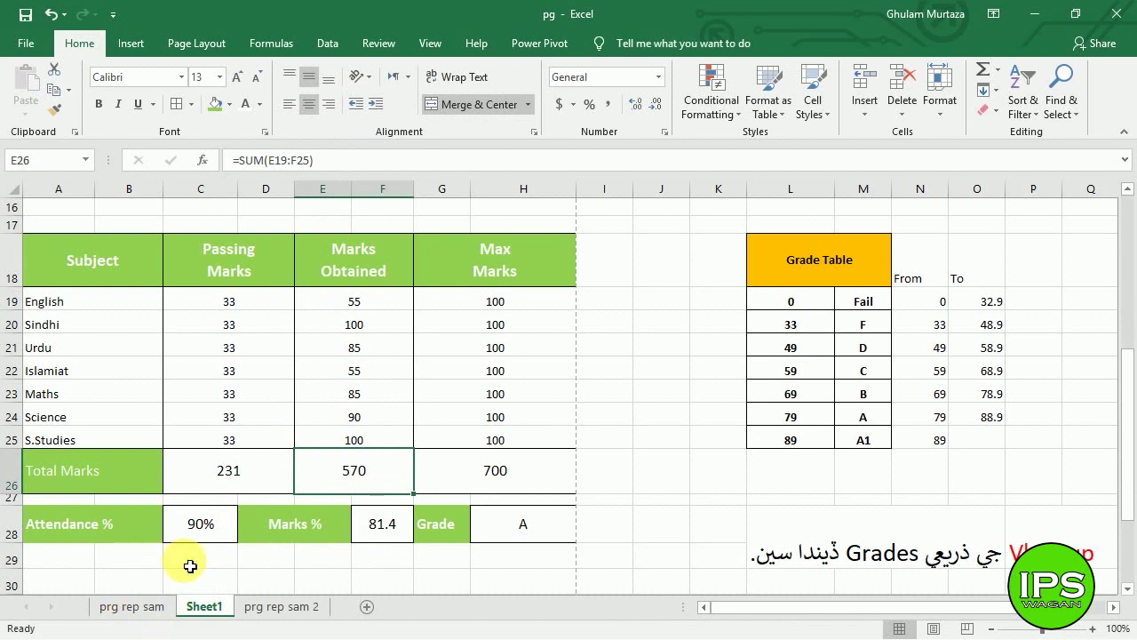
Reduce the height of row 29 to make a narrow spacer below the attendance and grade row.
click(407, 563)
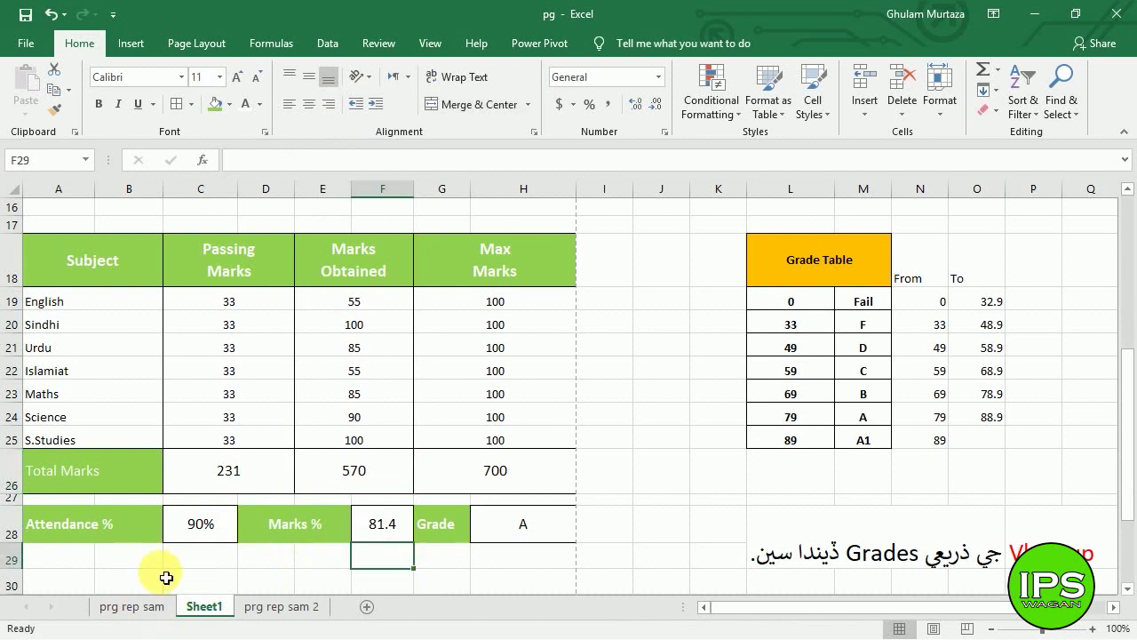
drag(30, 579, 28, 564)
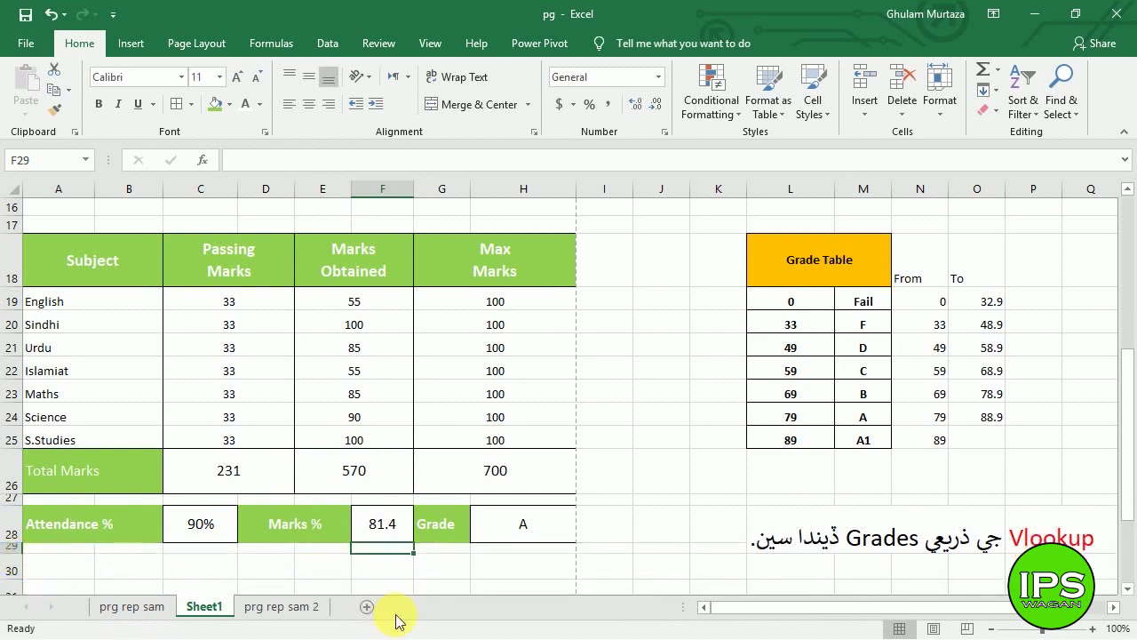
click(449, 570)
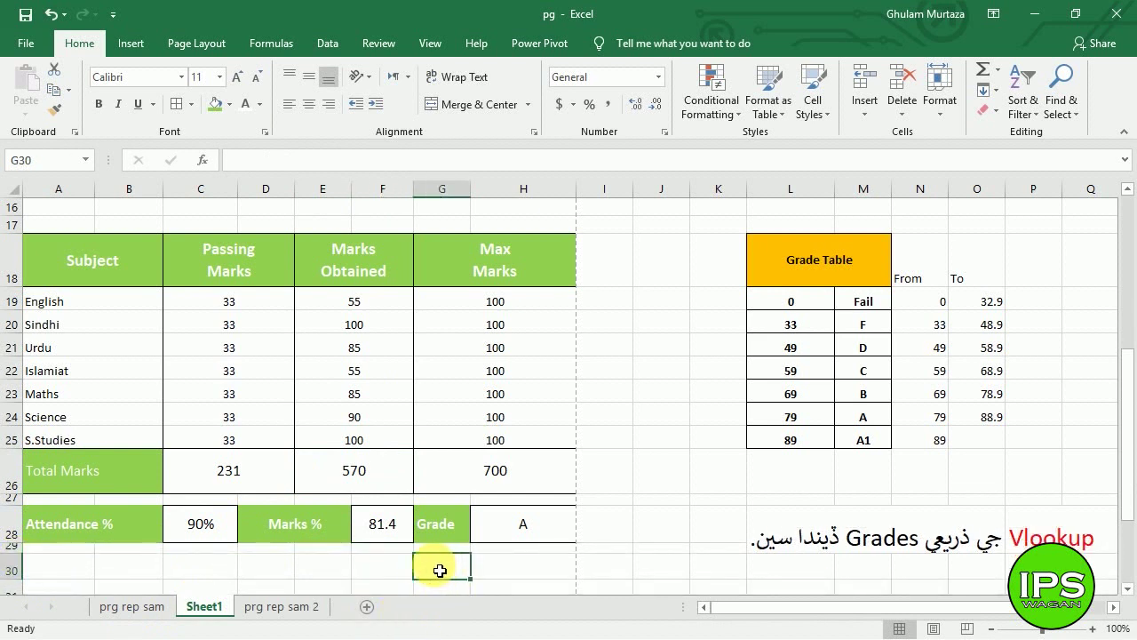
Enter the label Position in F30 and the value 3rd Position in H30.
click(406, 568)
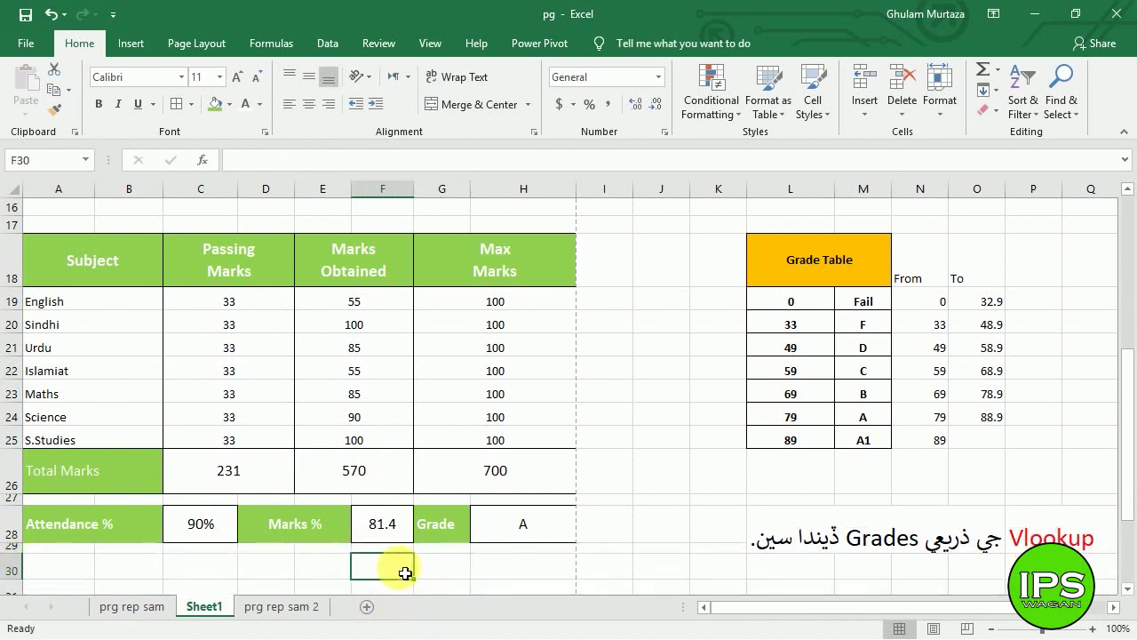
text(Position)
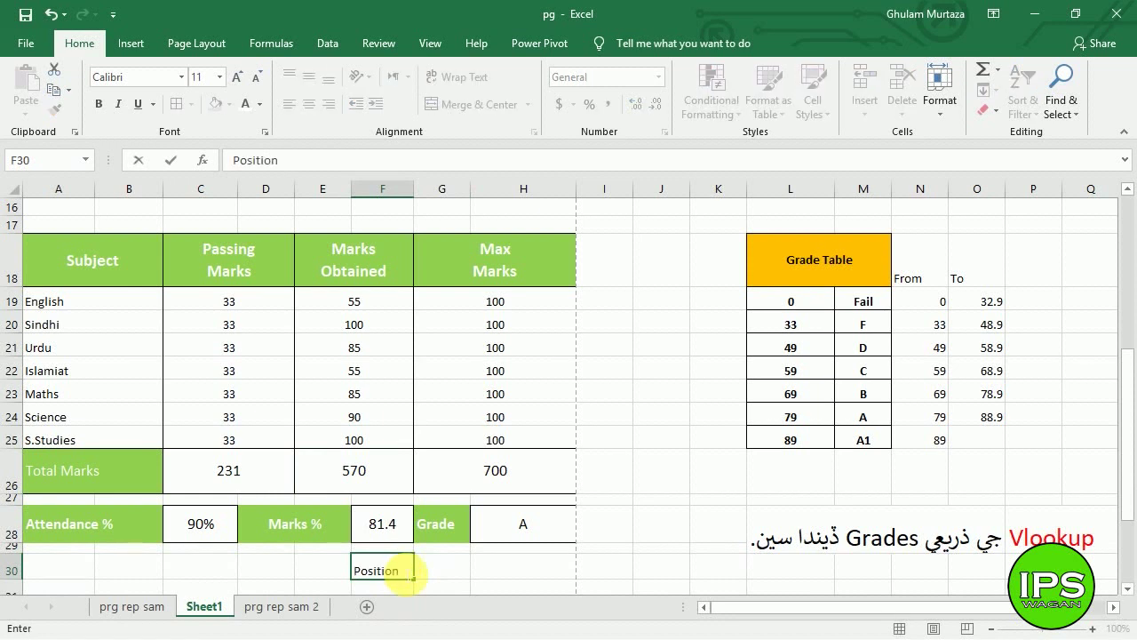
key(Right)
key(Right)
key(Right)
key(Left)
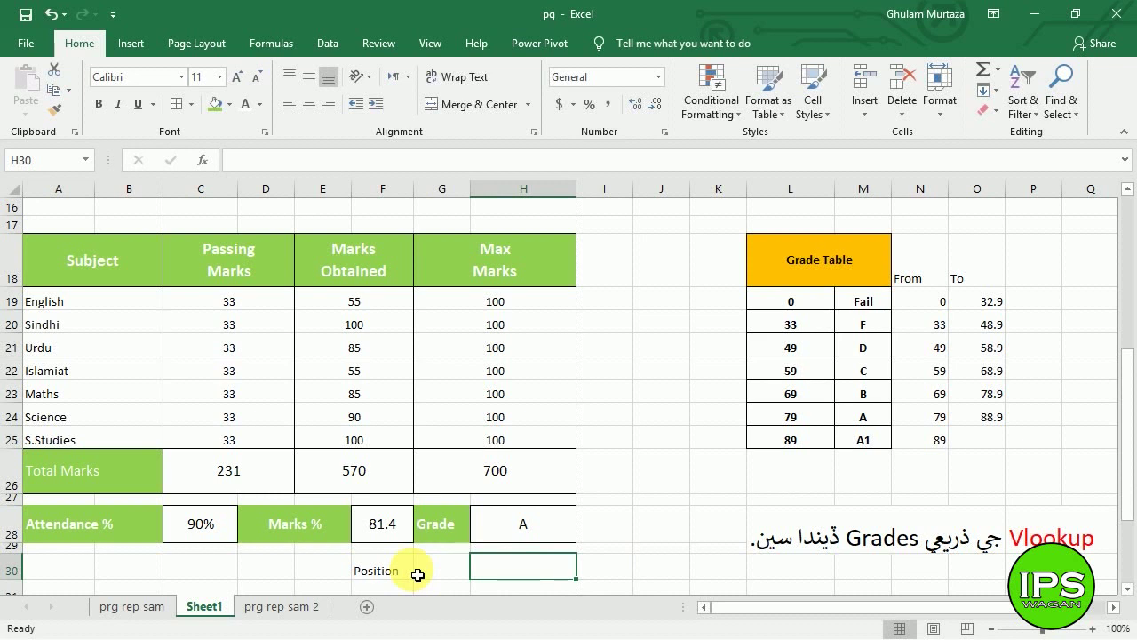
text(rd Pos)
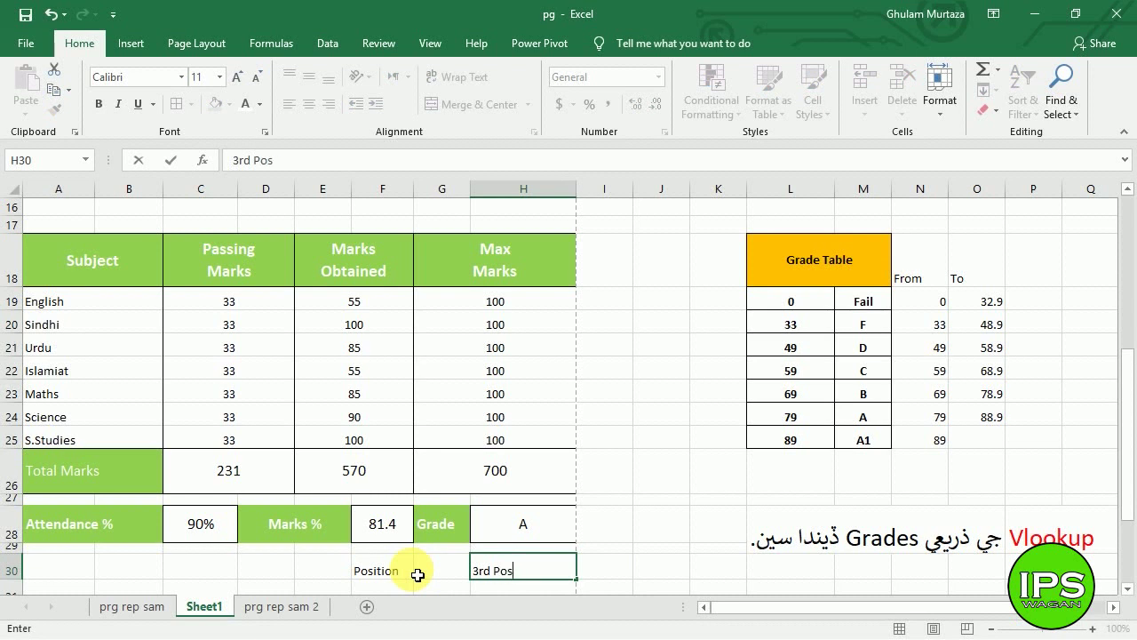
text(n)
key(Return)
key(Up)
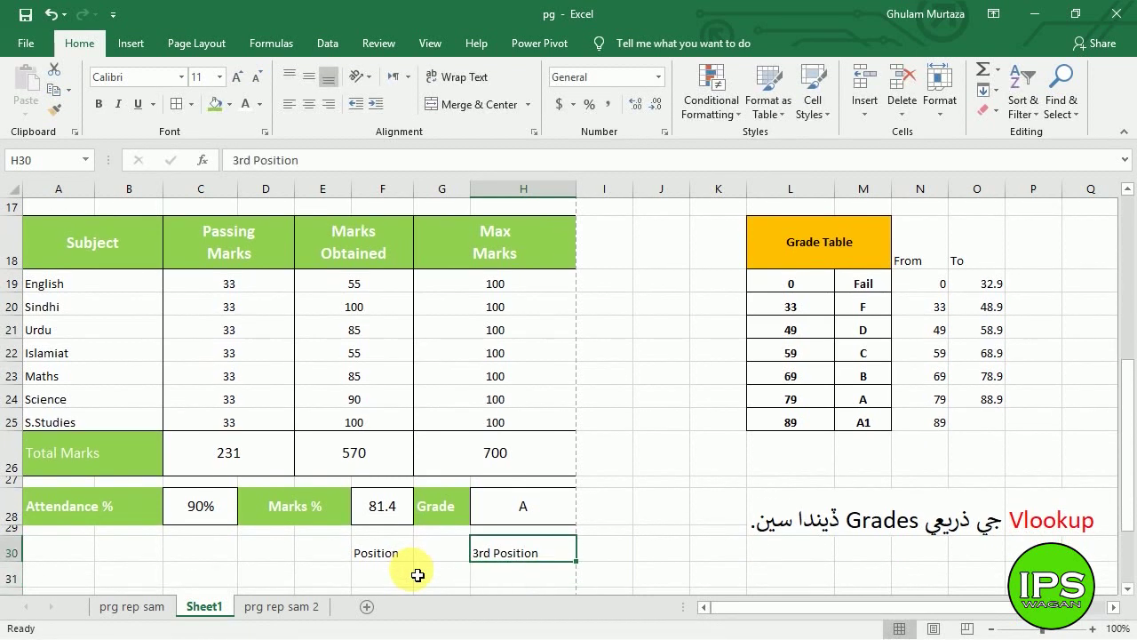
Merge and center F30:G30, then format the Position label with green fill, bold white 13-point text and middle alignment.
drag(378, 553, 432, 553)
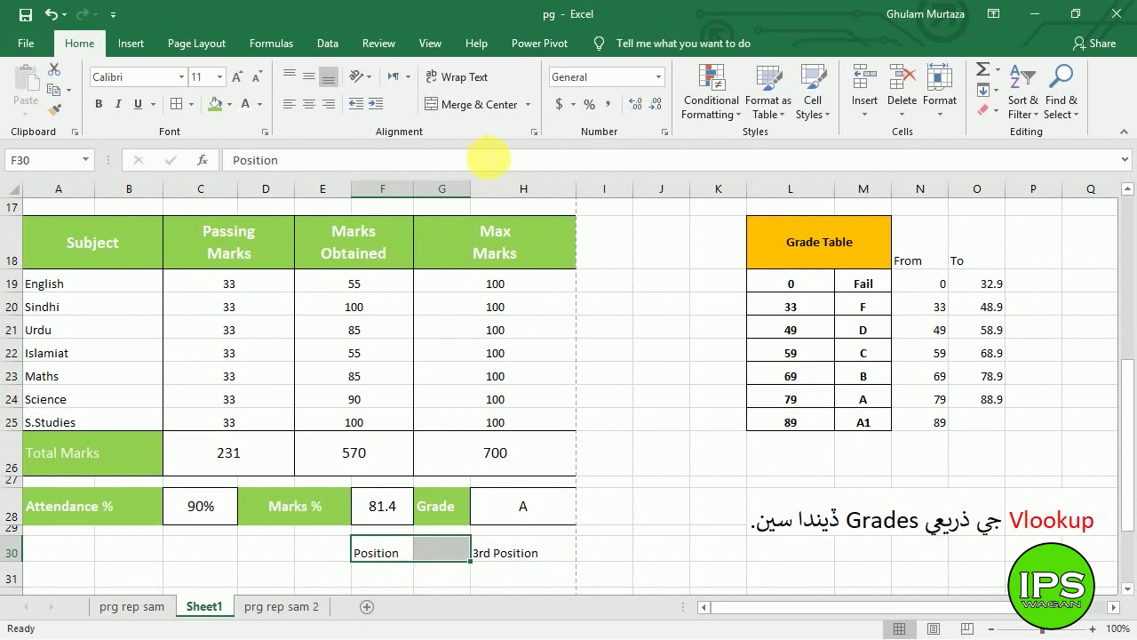
click(474, 108)
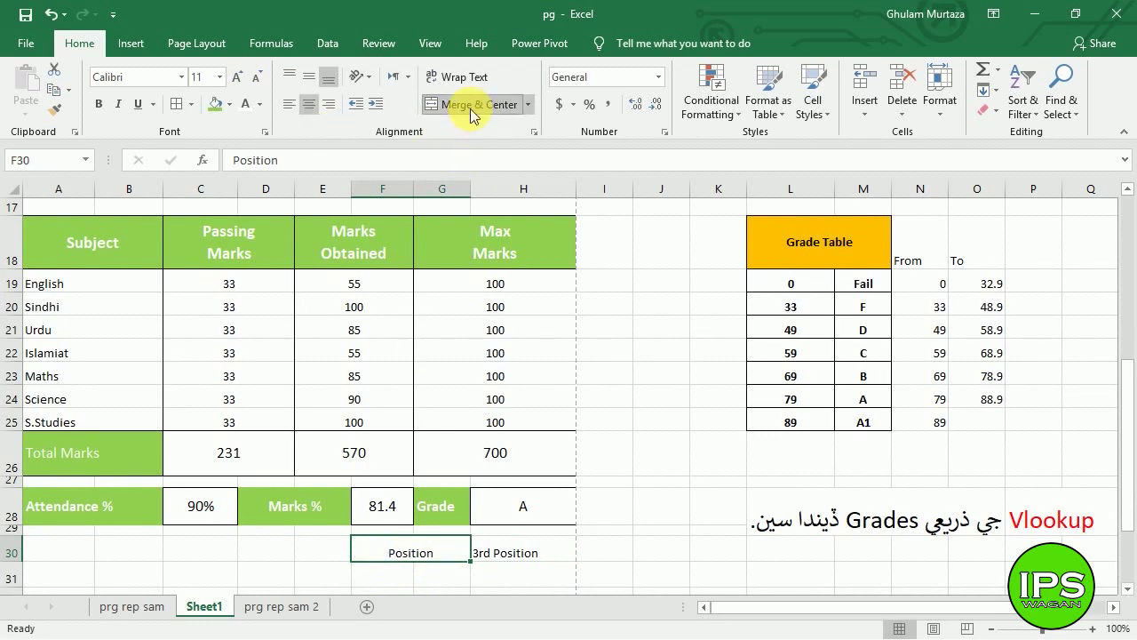
click(209, 109)
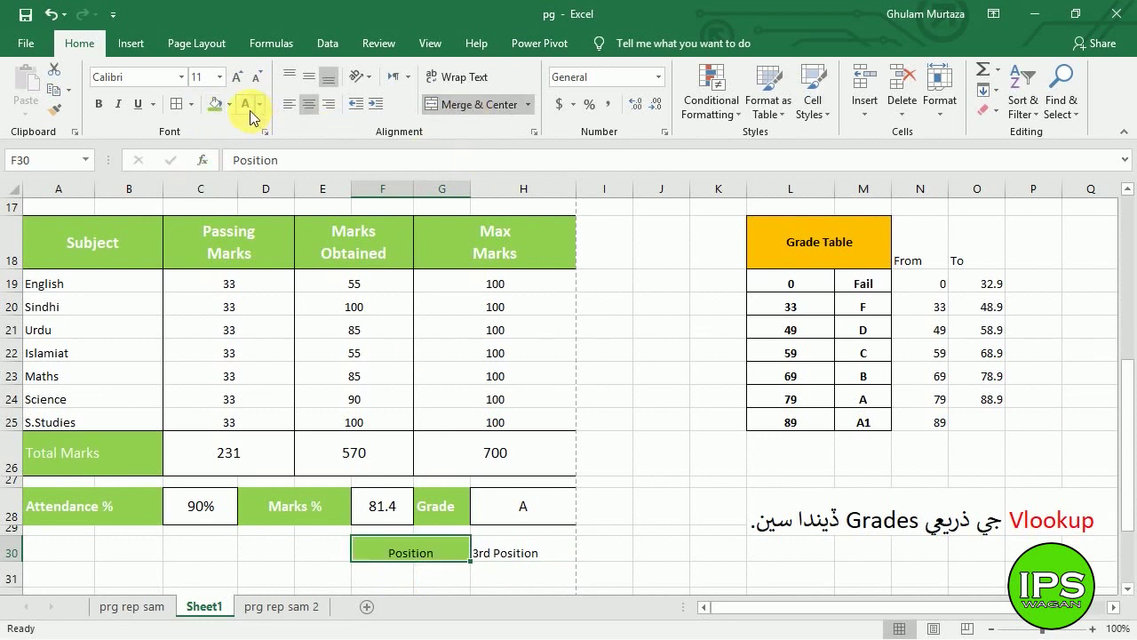
click(96, 107)
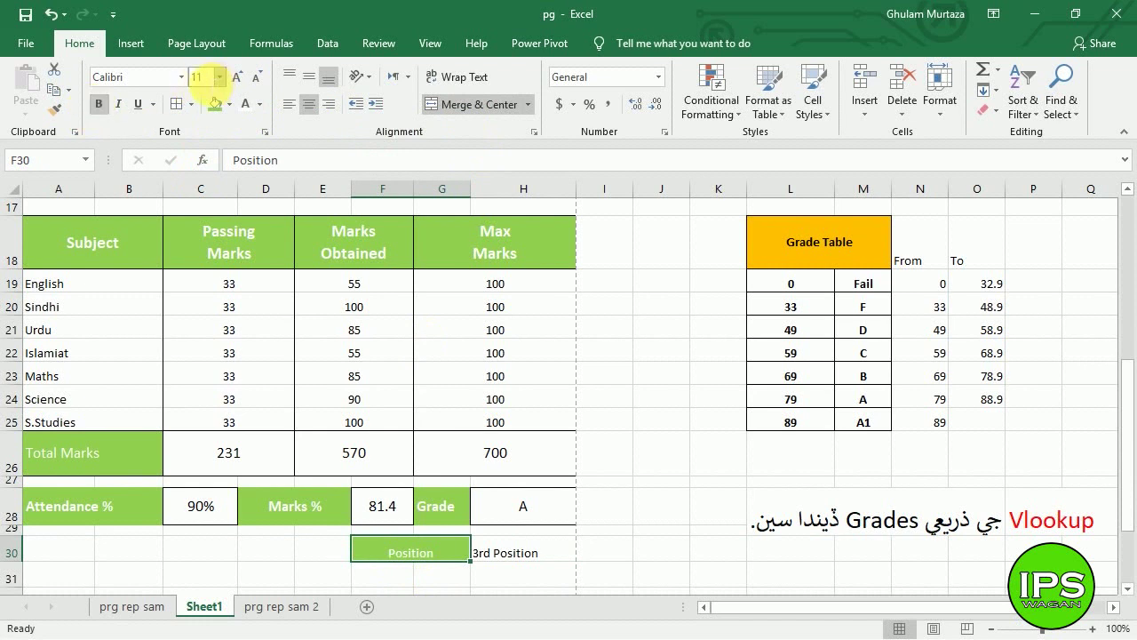
text(13)
key(Return)
click(308, 77)
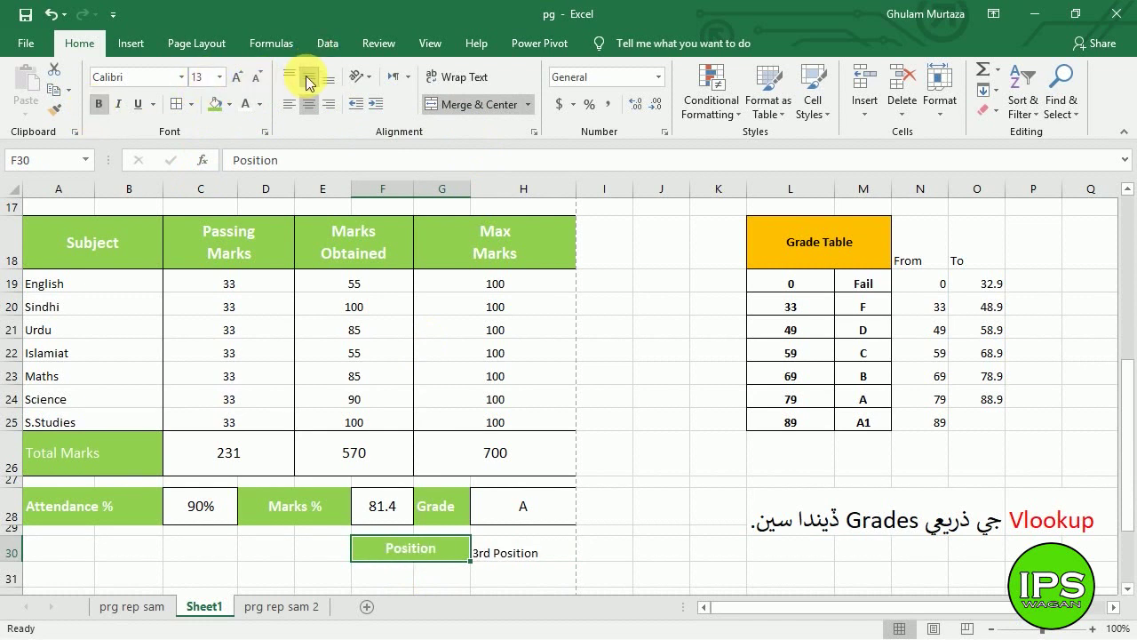
Center the position value in H30 both vertically and horizontally.
click(524, 553)
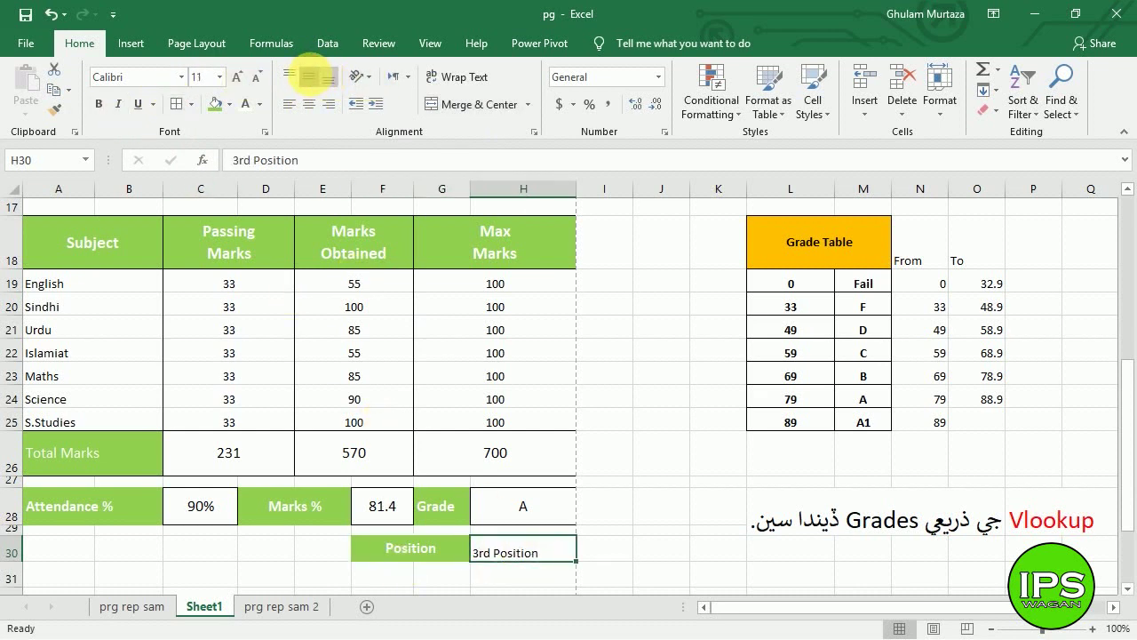
click(311, 79)
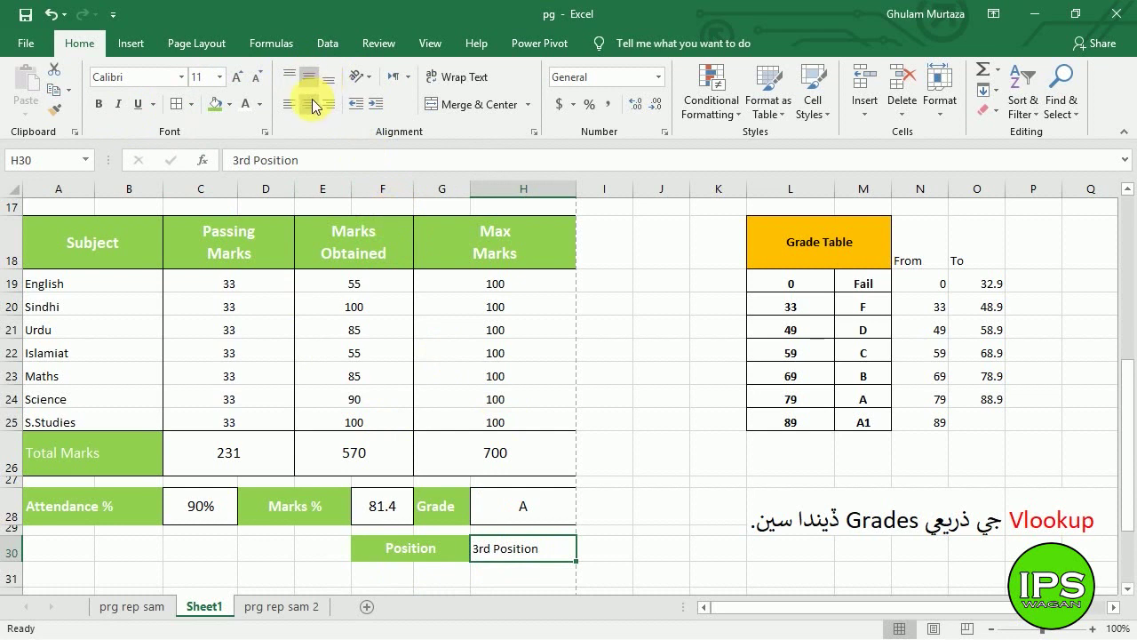
click(313, 105)
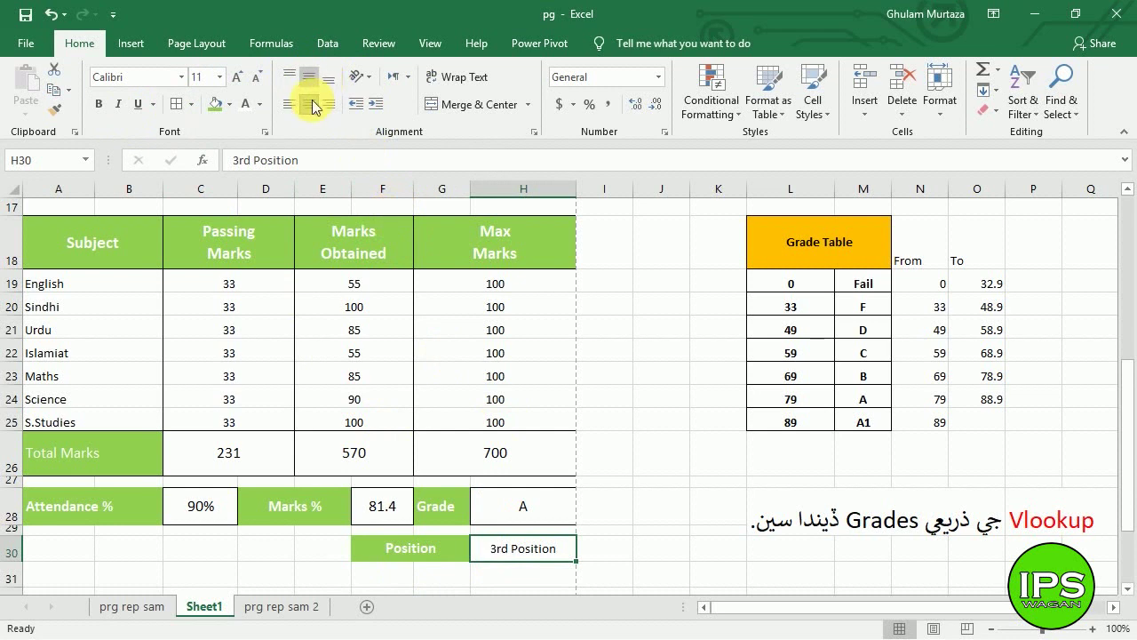
Shorten the position value in H30 to 3rd.
double_click(529, 553)
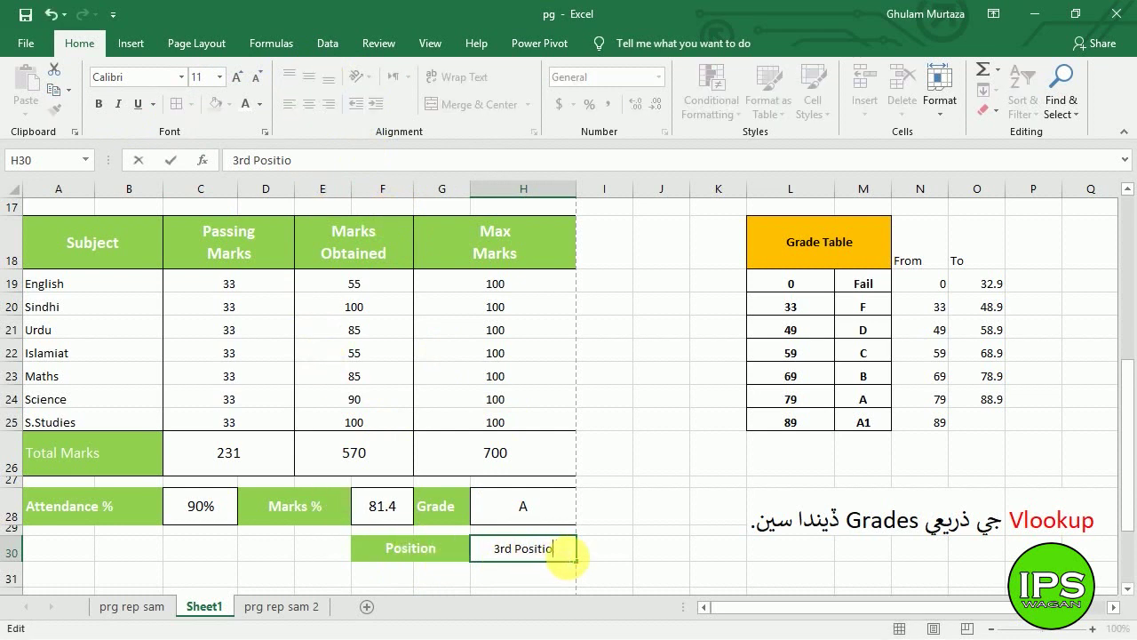
key(BackSpace)
key(Return)
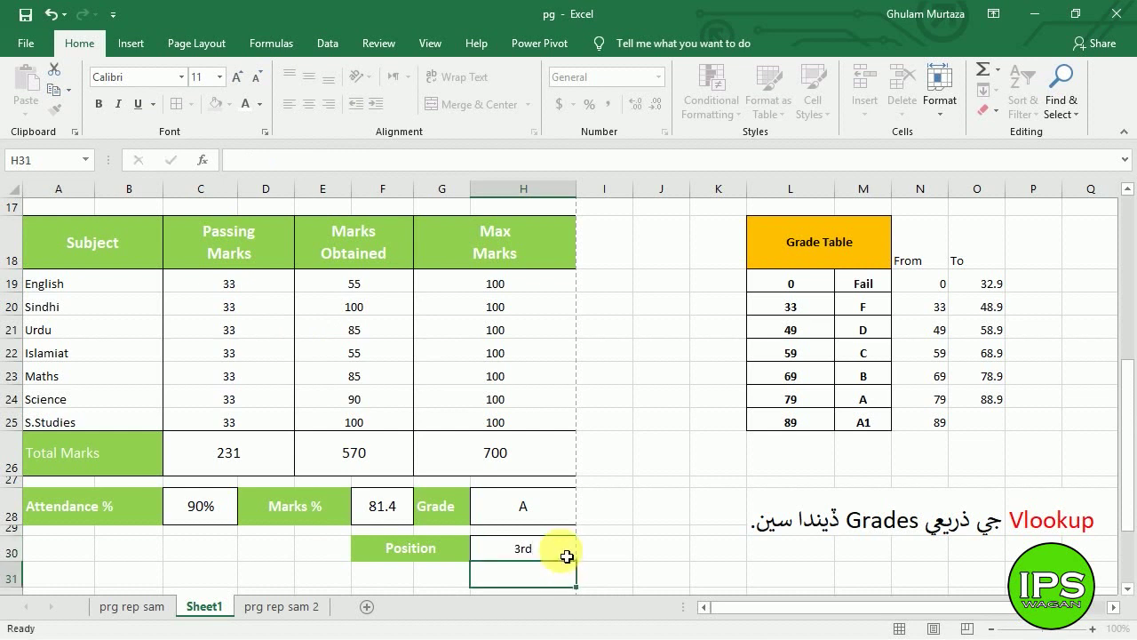
click(445, 550)
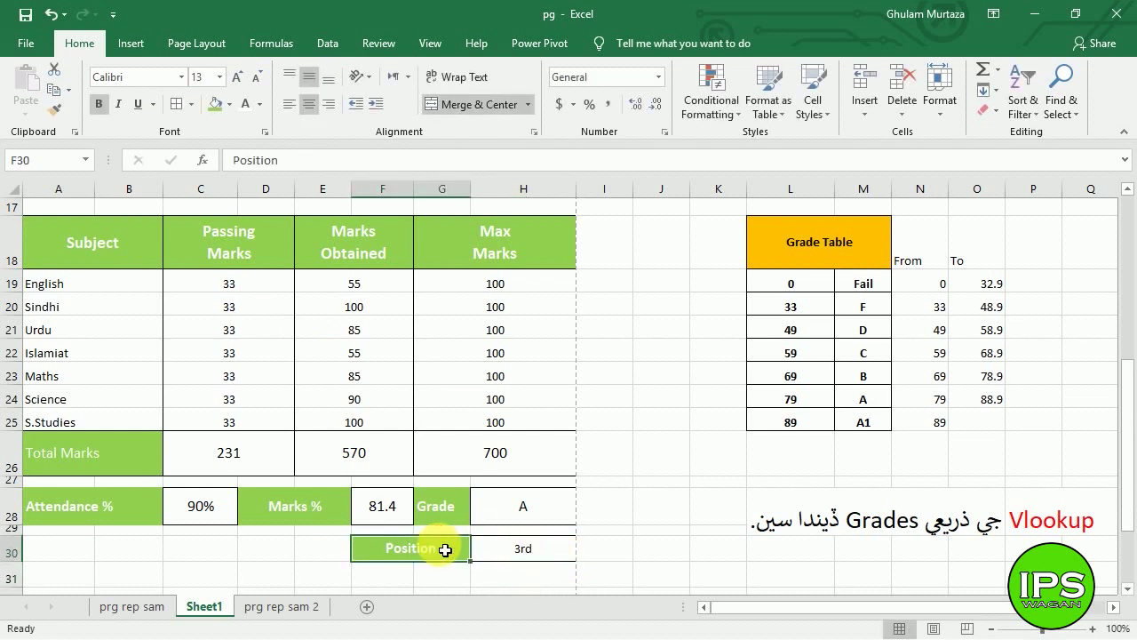
Enter the label Remarks in A32 and fill A32:B32 with green.
click(128, 569)
key(Down)
key(Down)
key(Down)
key(Down)
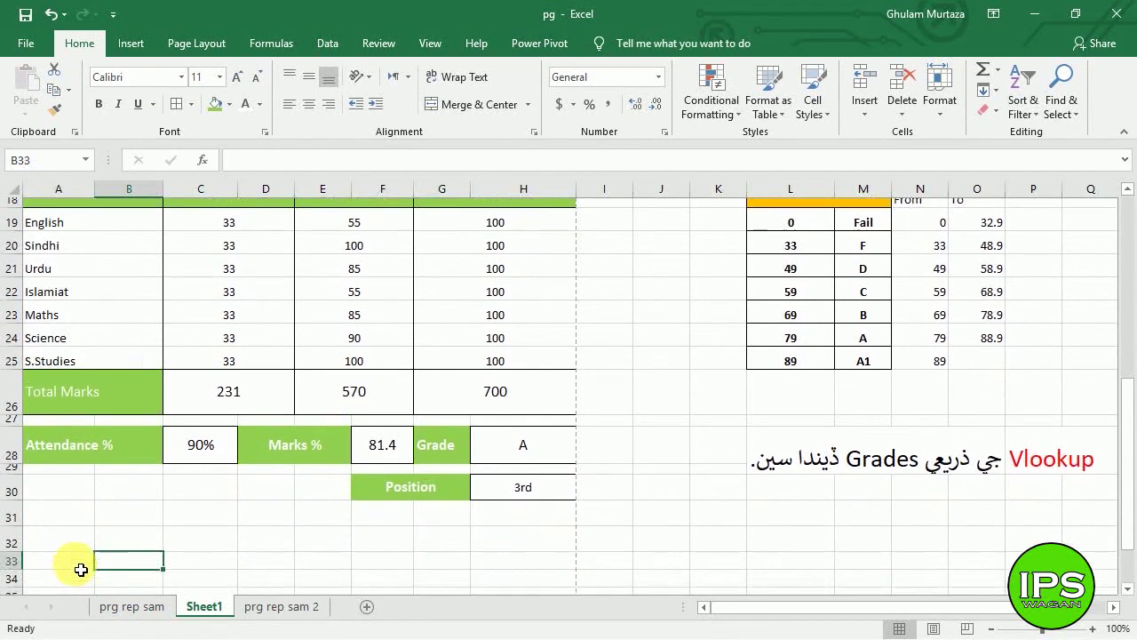
key(Up)
key(Up)
key(Up)
key(Up)
key(Left)
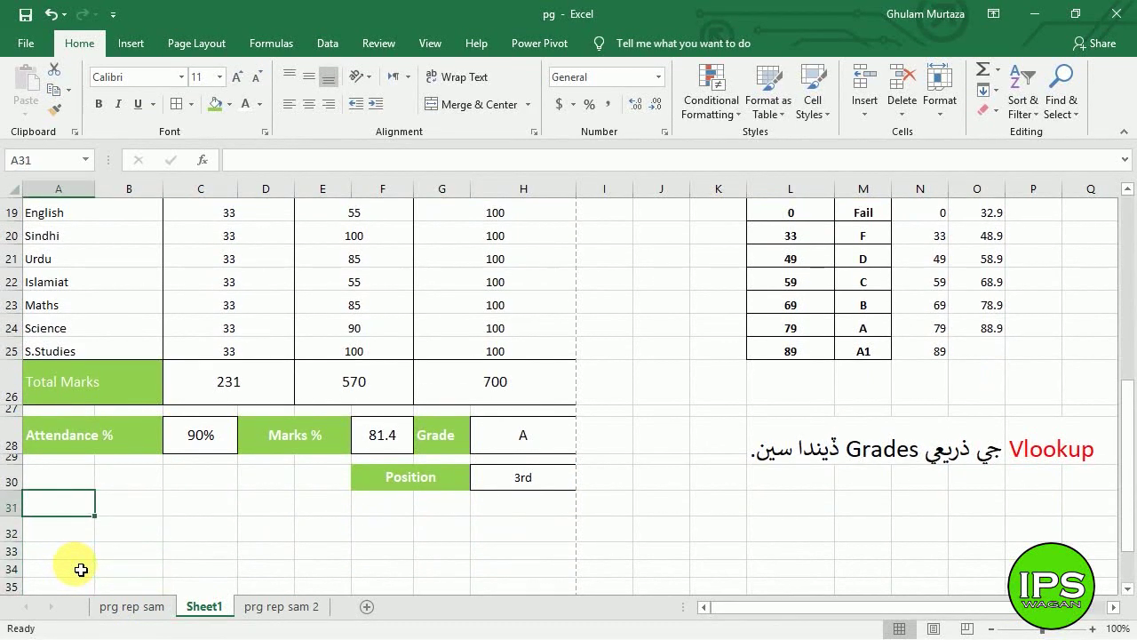
key(Down)
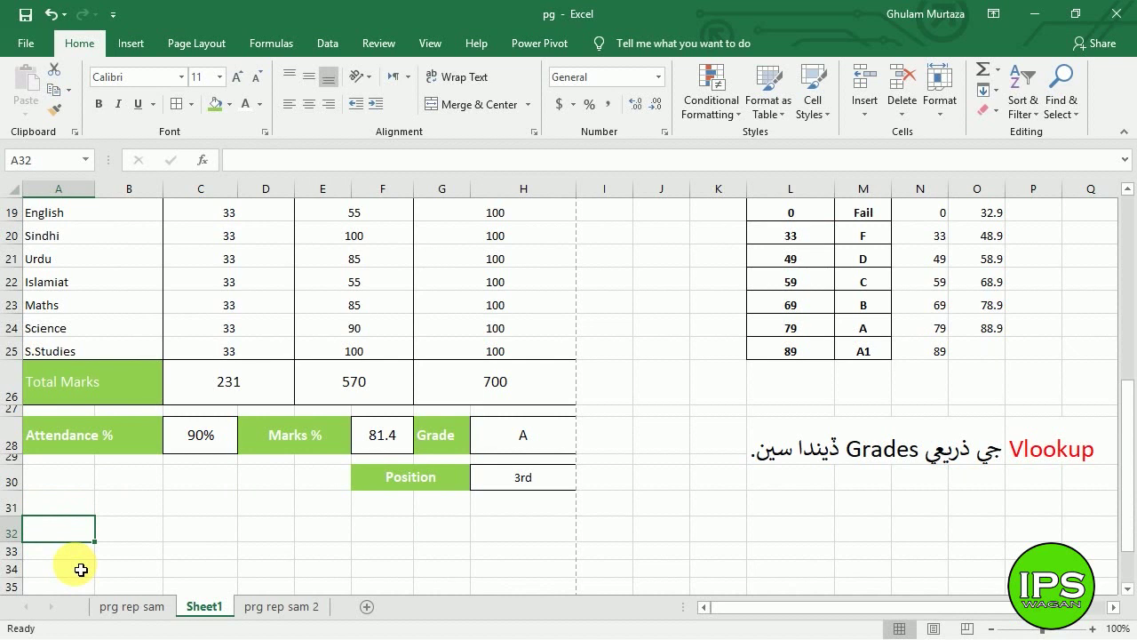
text(Remarks)
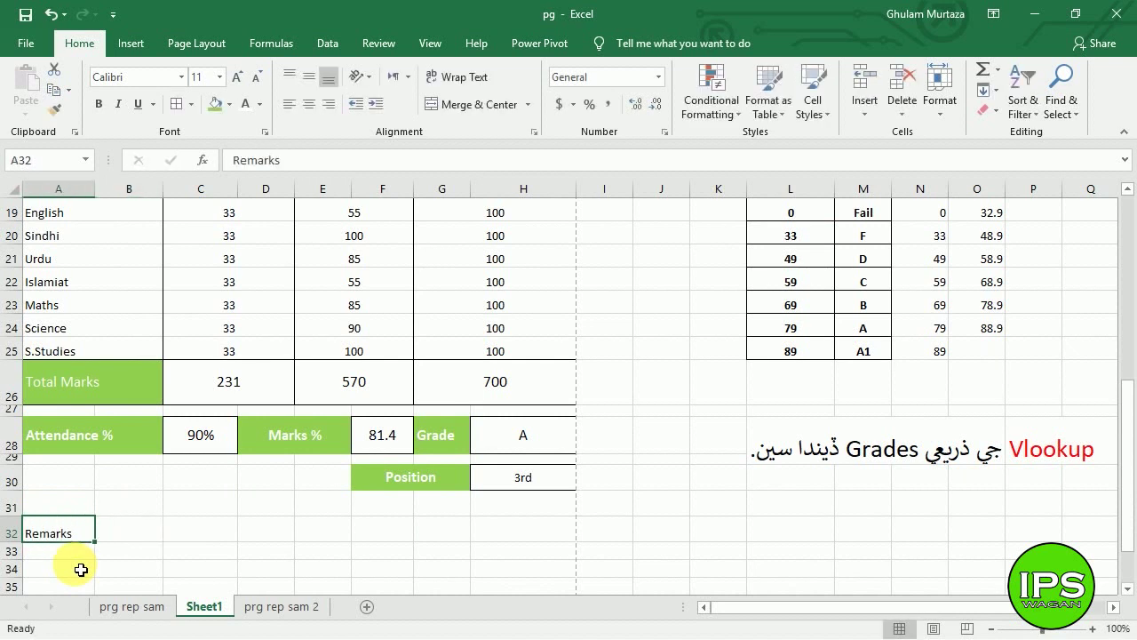
key(shift+Right)
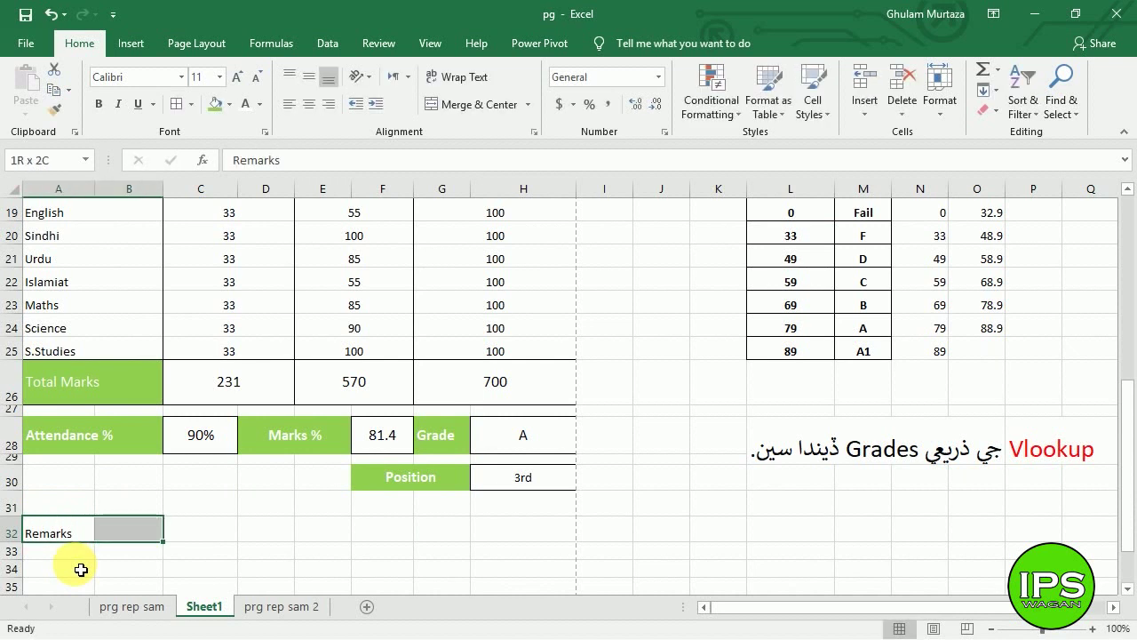
click(215, 103)
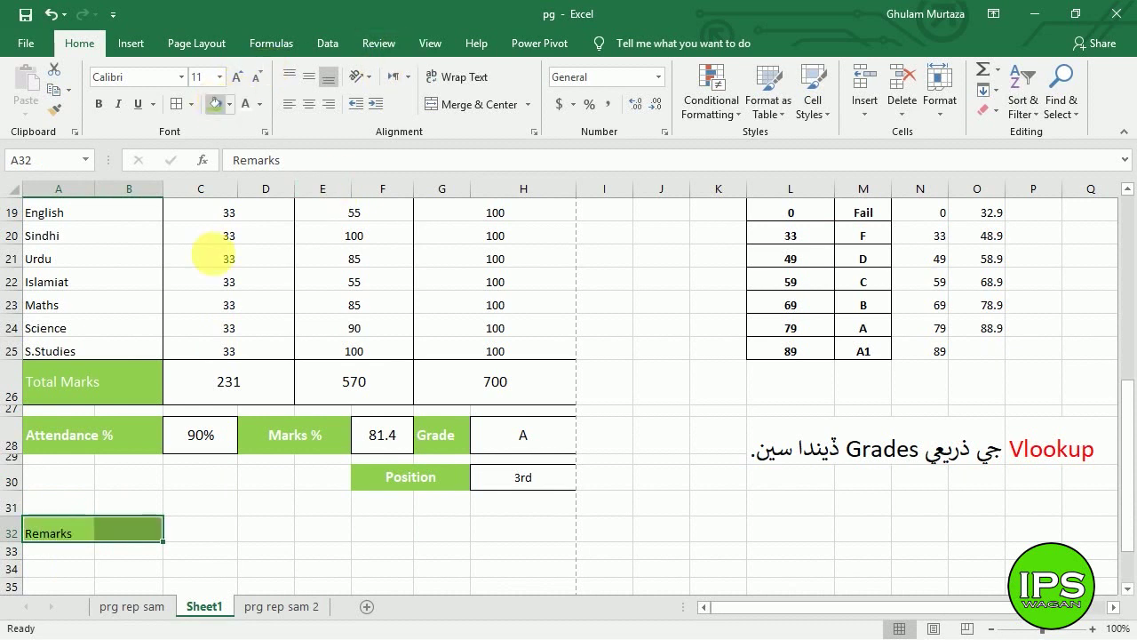
Add an outline border around the empty remarks area A33:H36.
click(80, 553)
drag(80, 553, 513, 537)
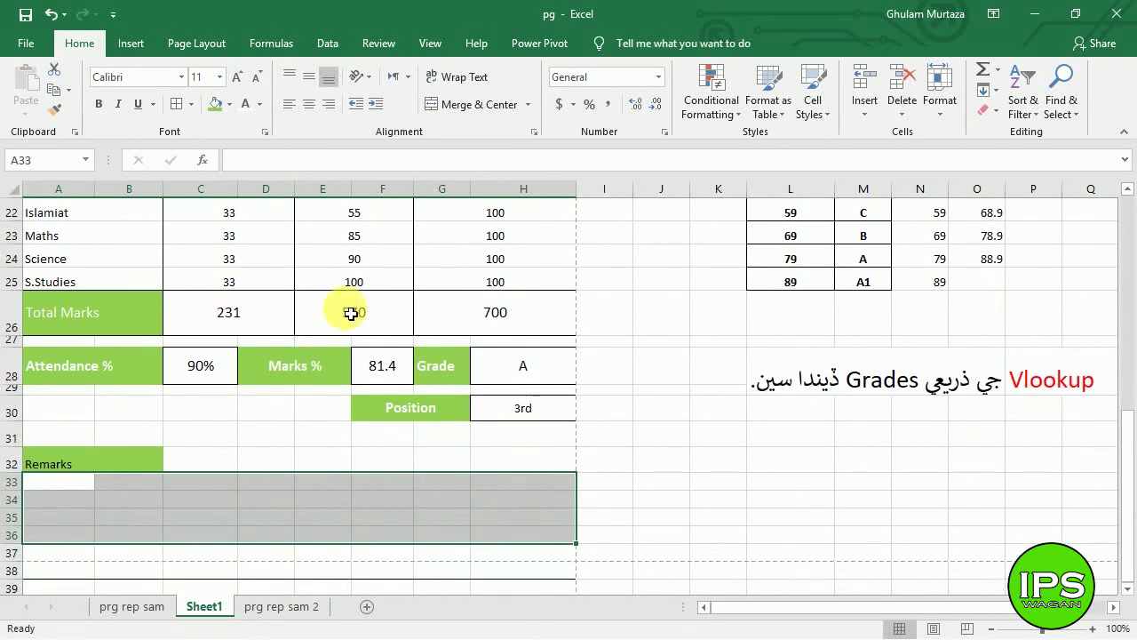
key(ctrl+1)
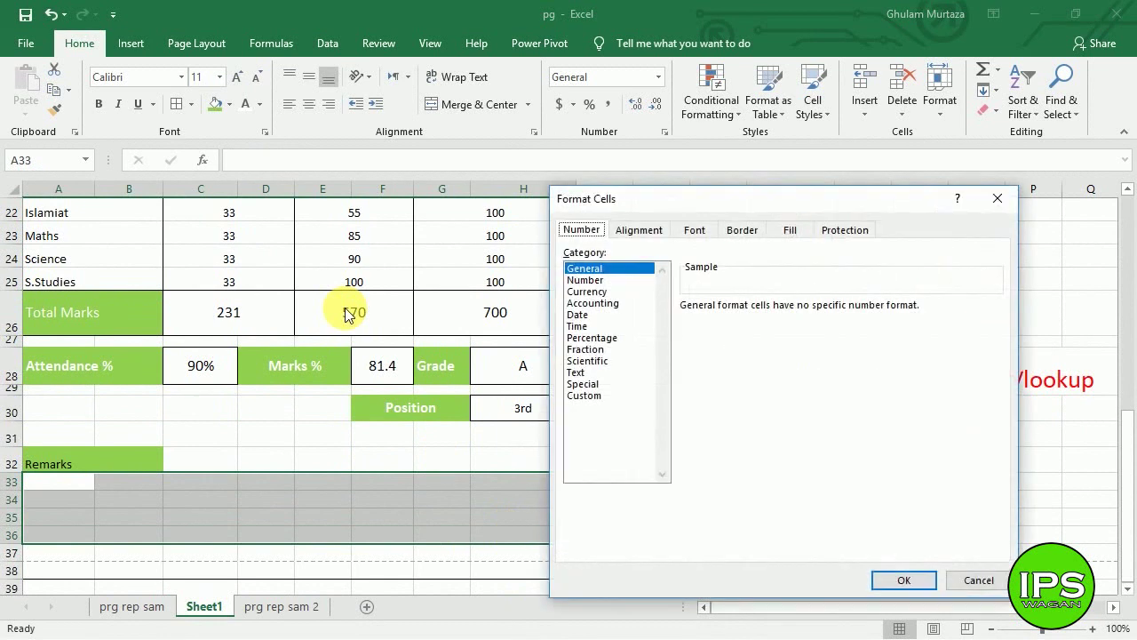
click(741, 229)
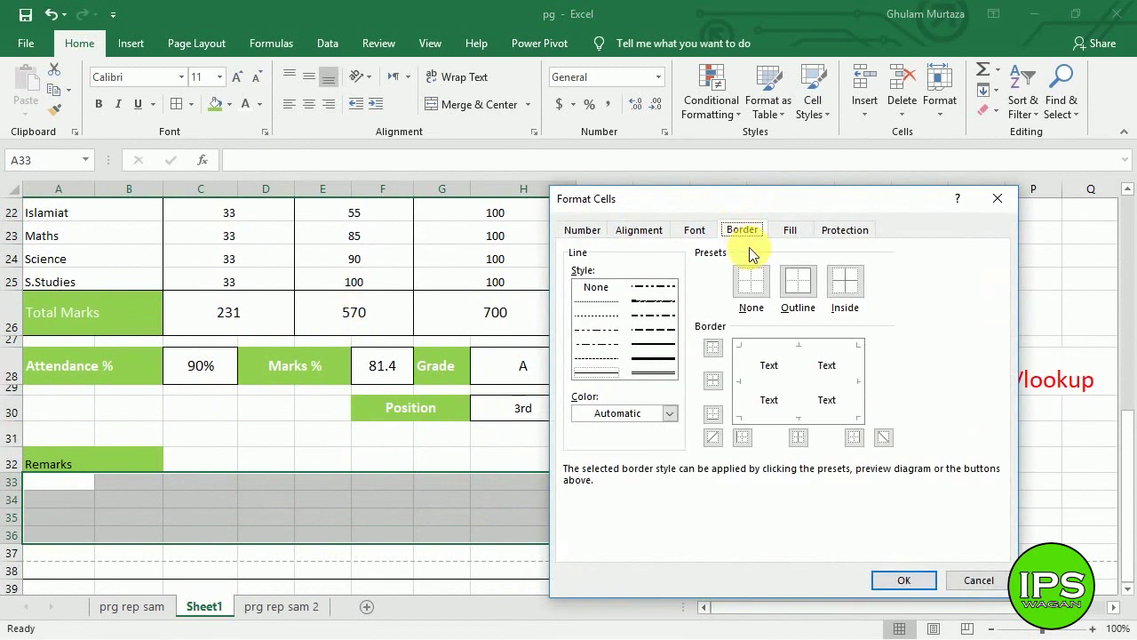
click(798, 281)
click(899, 580)
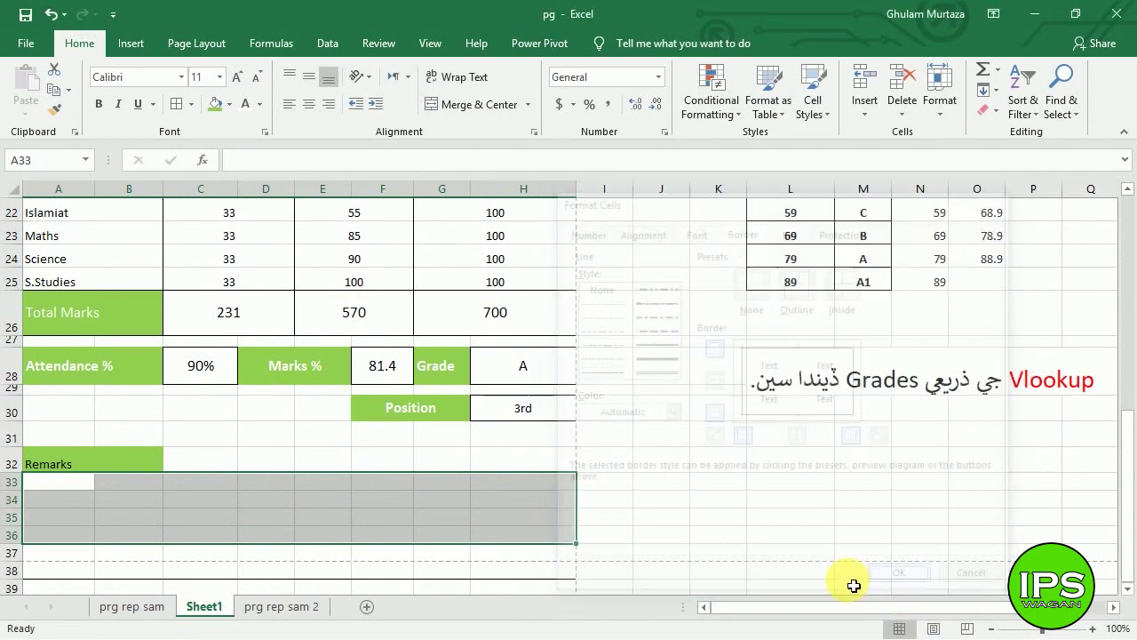
click(282, 535)
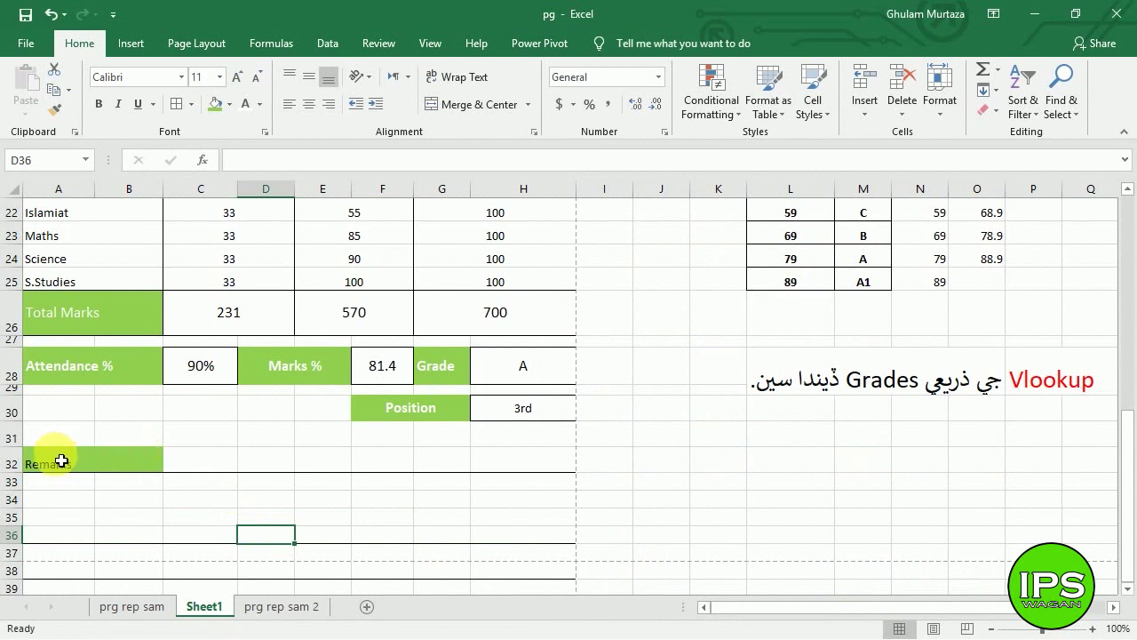
Format the Remarks label in A32:B32 as bold white text.
drag(59, 461, 116, 462)
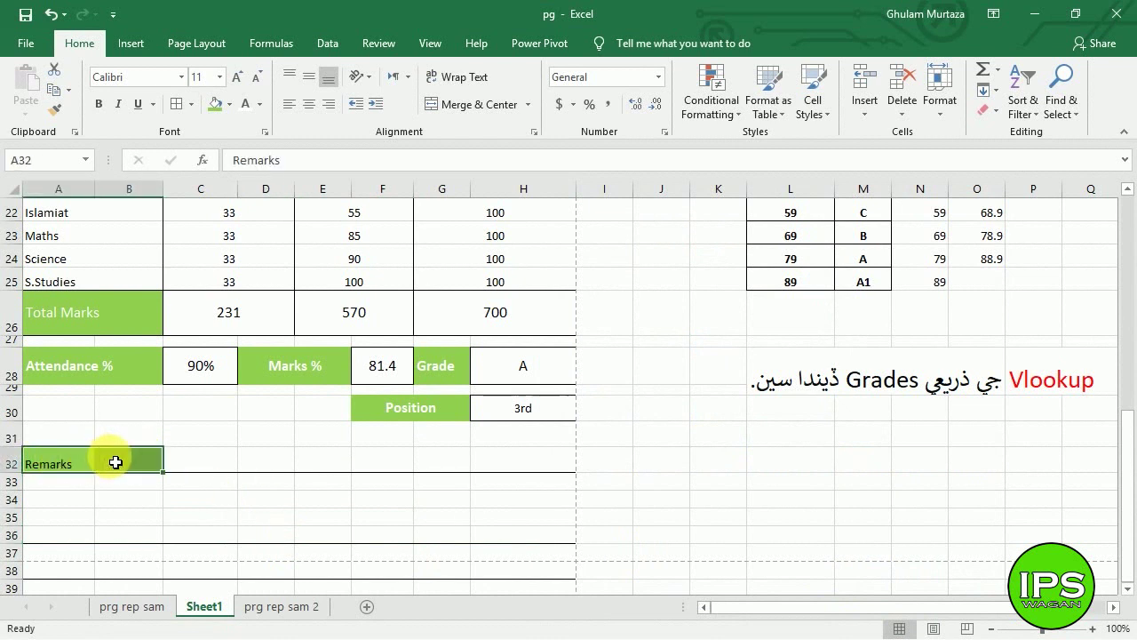
click(246, 105)
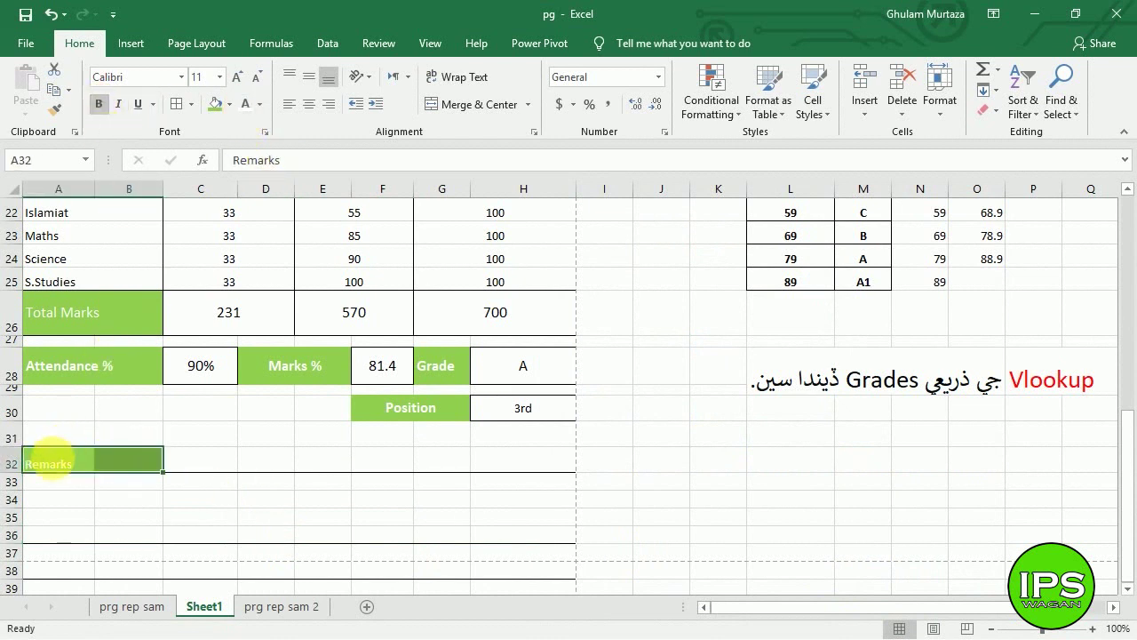
click(59, 484)
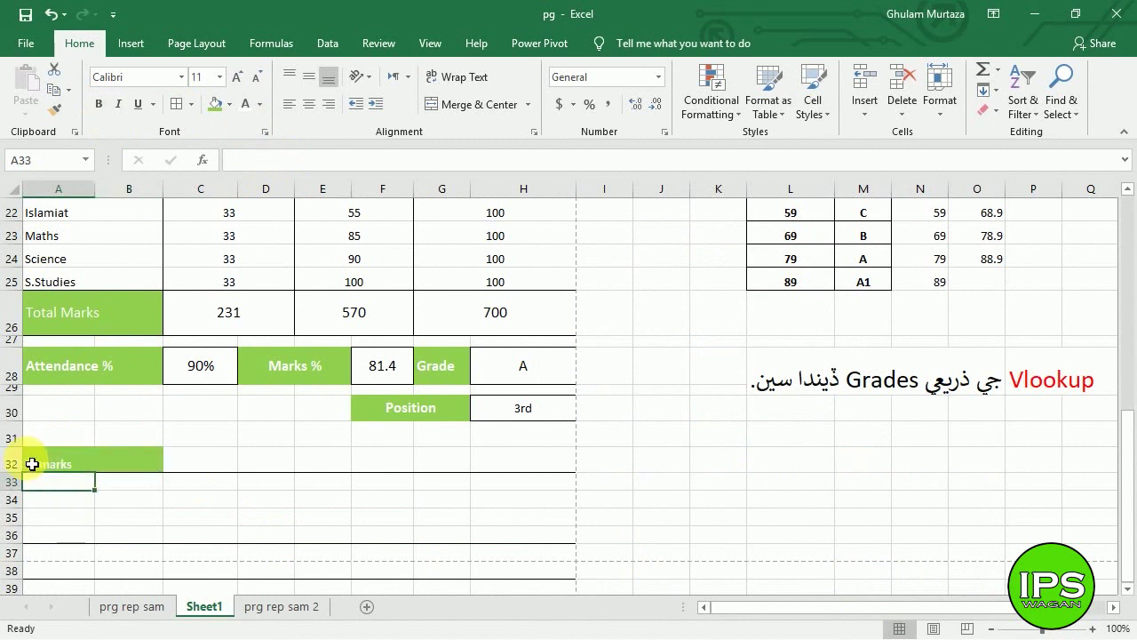
Reduce the height of row 31 to a narrow spacer between the Position row and the Remarks heading.
drag(27, 455, 30, 442)
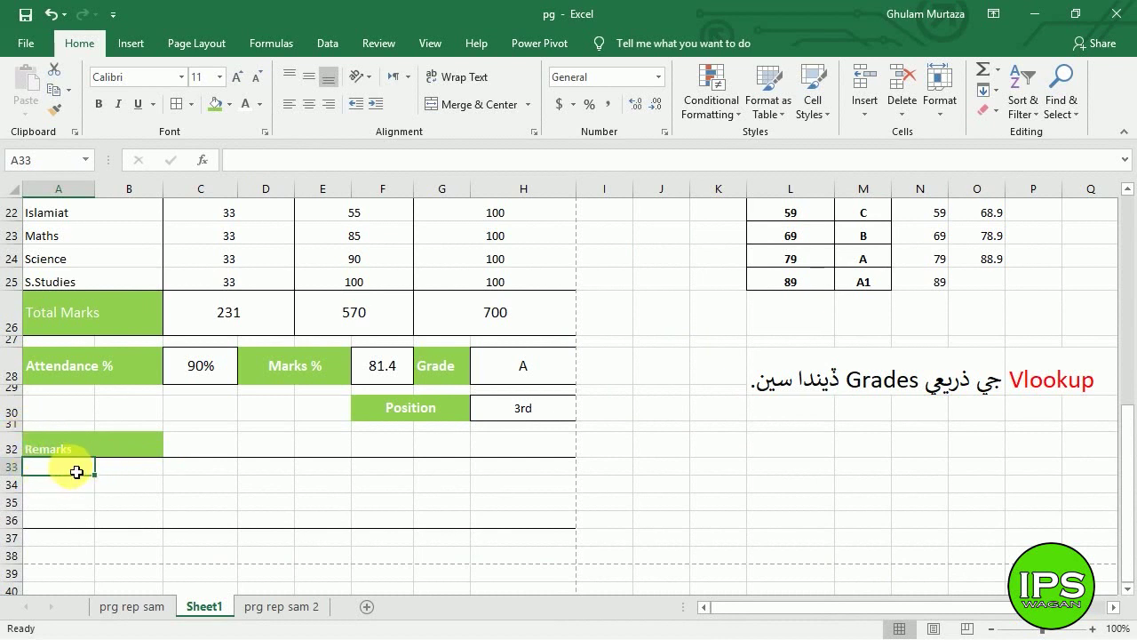
drag(21, 433, 23, 435)
click(122, 519)
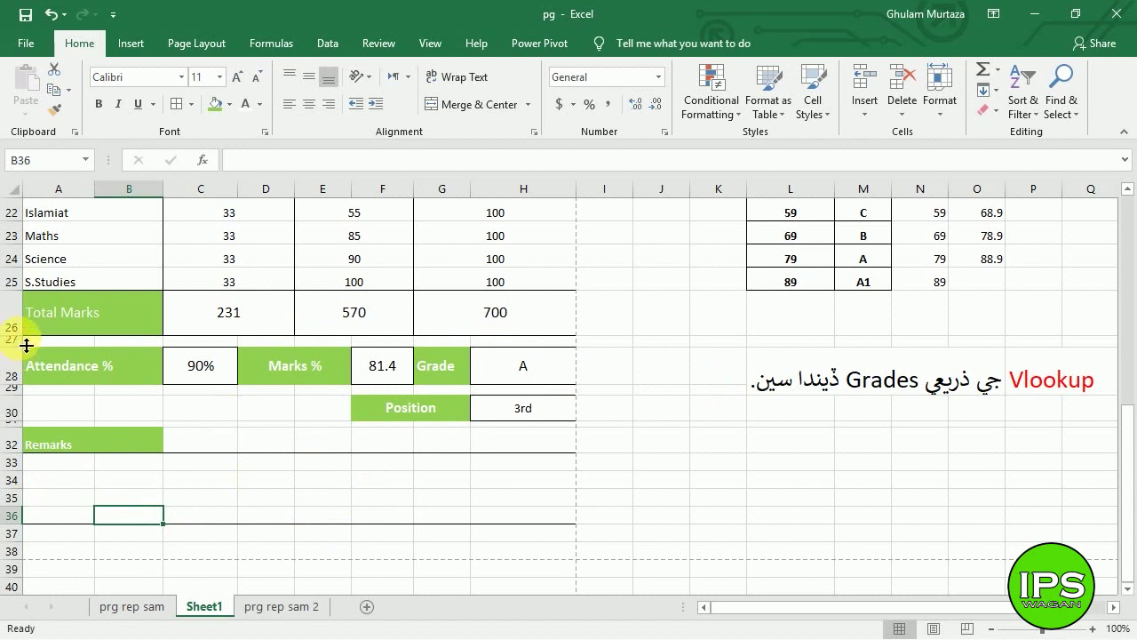
Tighten the spacing at row 27 below Total Marks and make Position row 30 slightly taller.
drag(23, 336, 26, 343)
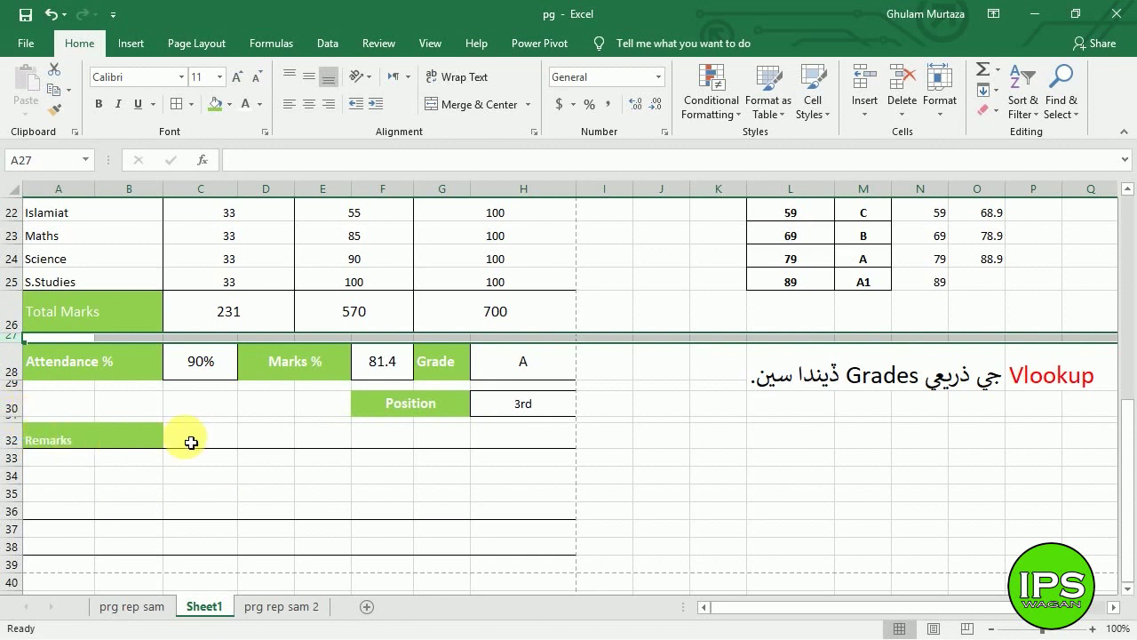
click(217, 457)
click(414, 406)
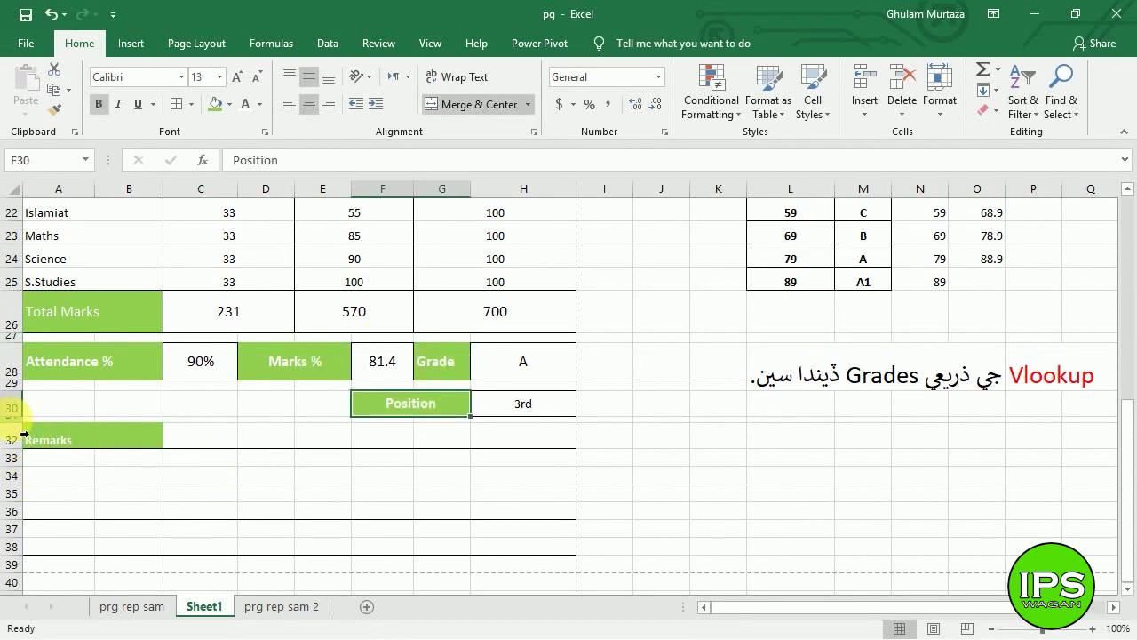
drag(23, 424, 21, 430)
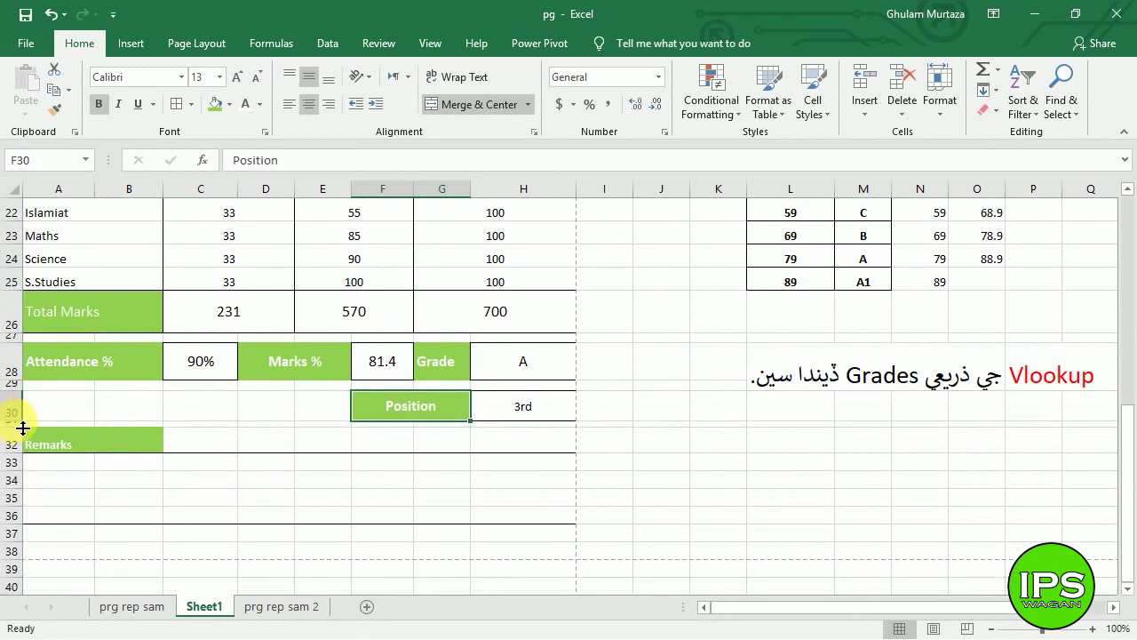
Remove the bottom border from A35:H36 in the remarks area.
click(85, 496)
drag(43, 521, 515, 512)
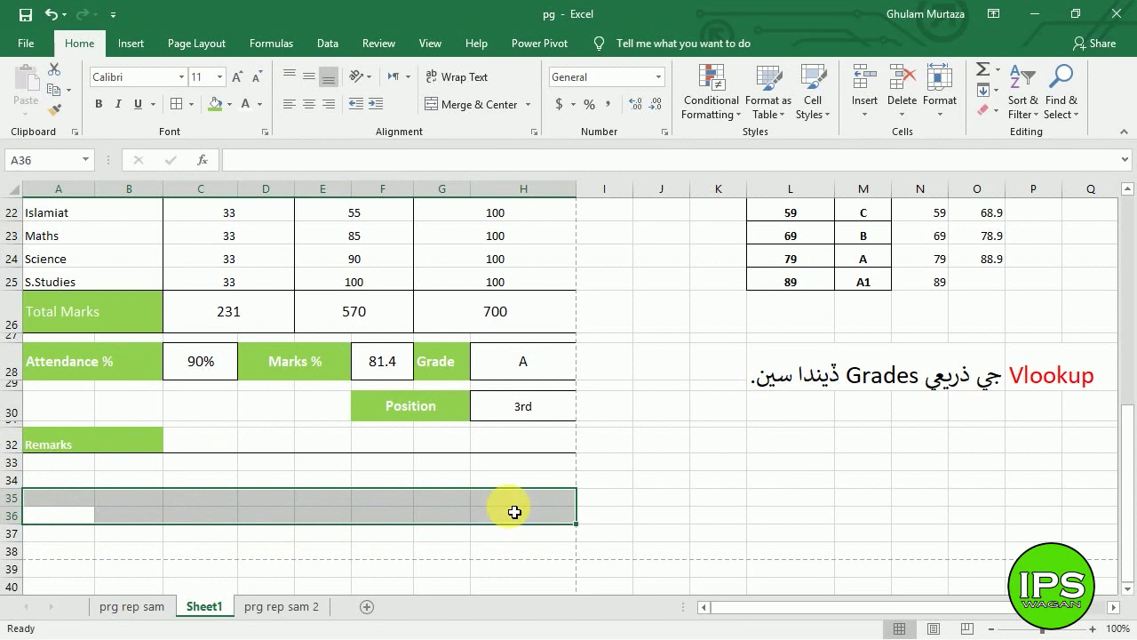
key(ctrl+1)
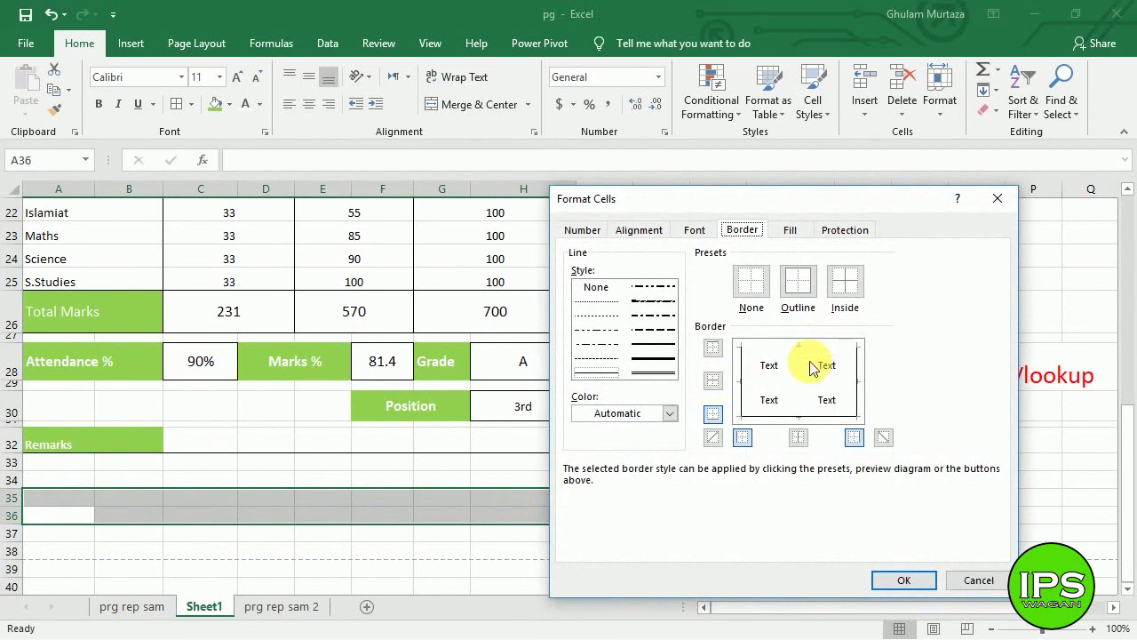
click(720, 414)
click(906, 581)
click(449, 495)
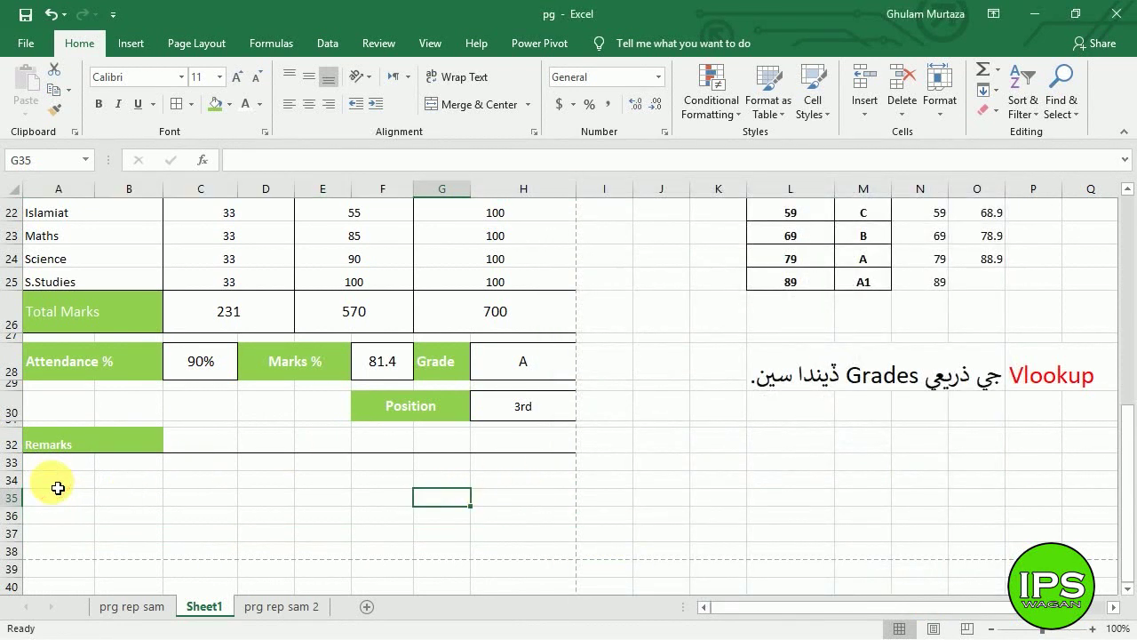
Clear all borders from the remarks area A33:H37.
click(56, 481)
drag(43, 463, 533, 530)
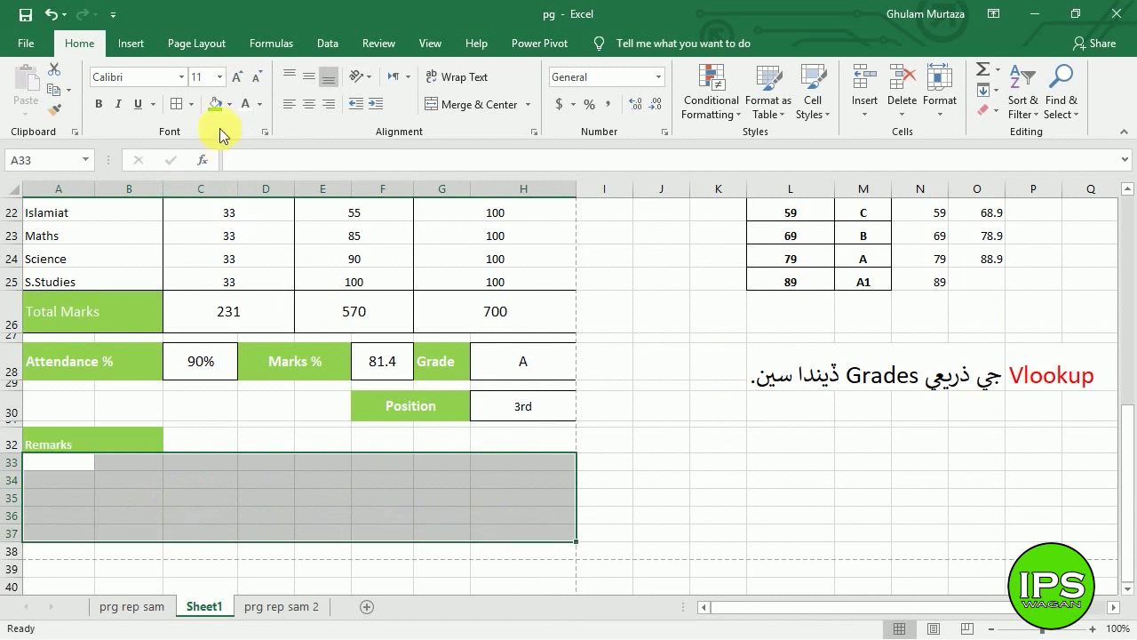
click(195, 104)
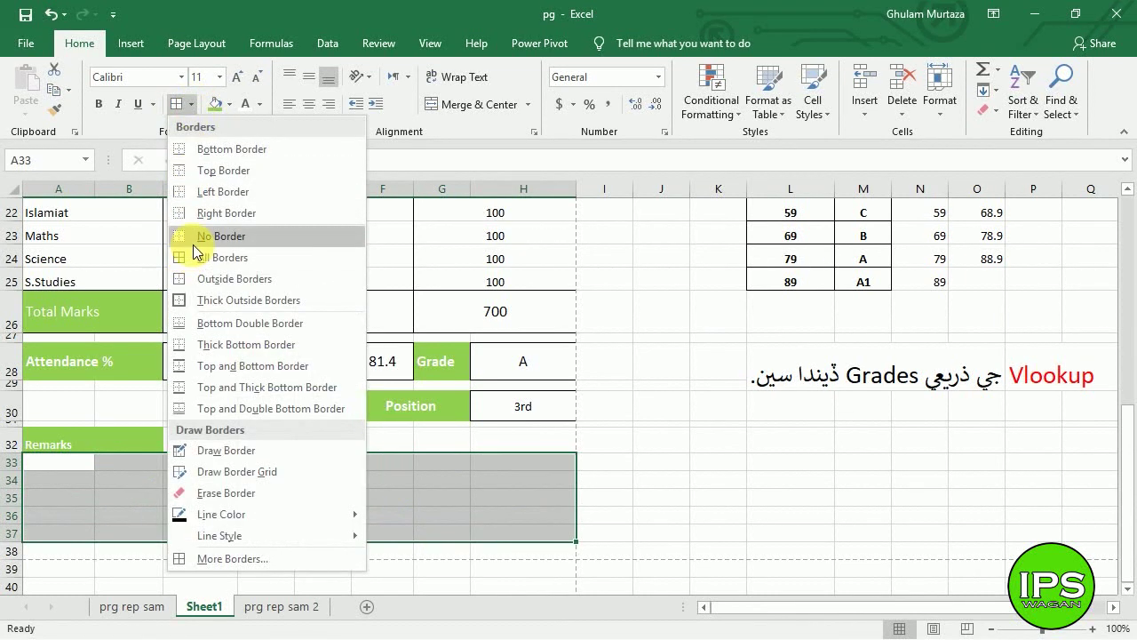
click(193, 245)
Add an outline border around the shortened remarks area A33:H35.
click(80, 471)
drag(63, 462, 507, 507)
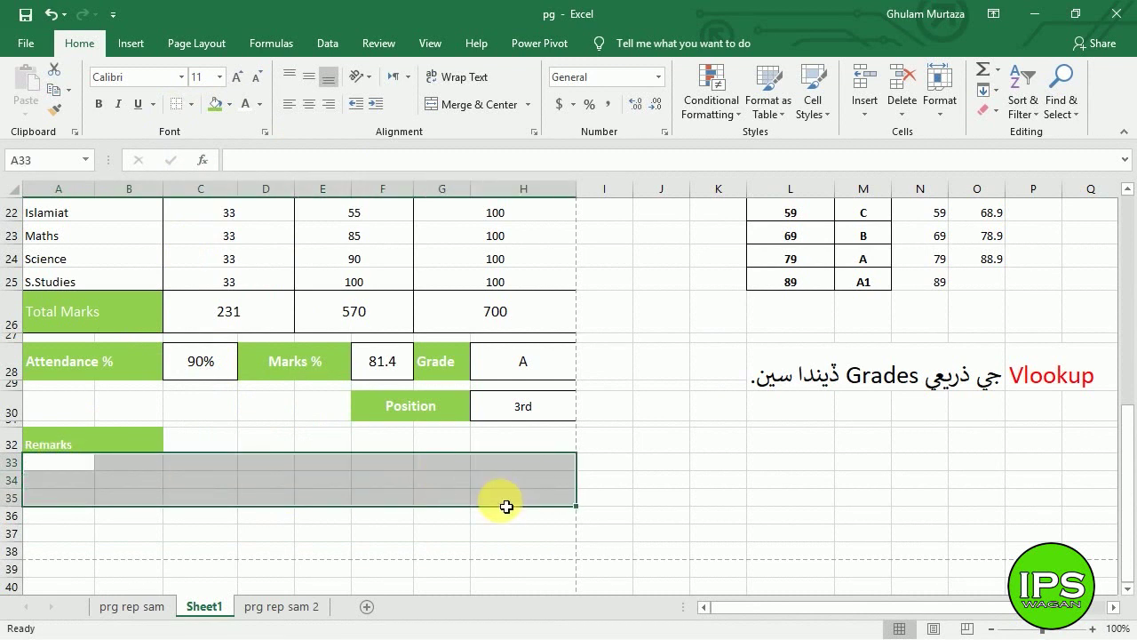
key(ctrl+1)
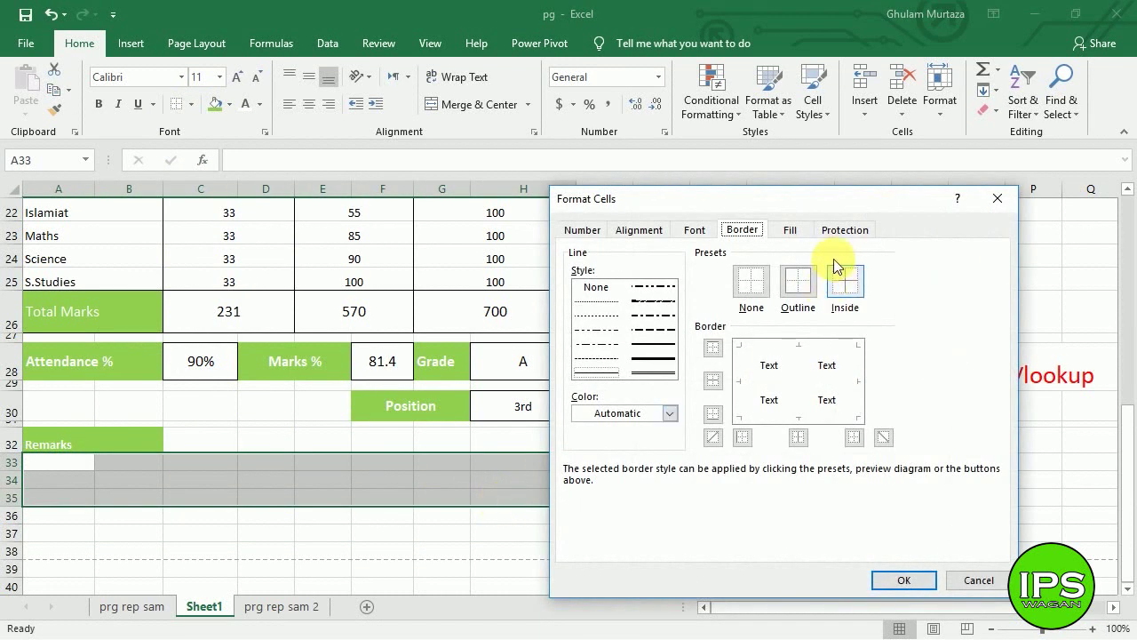
click(797, 283)
click(898, 579)
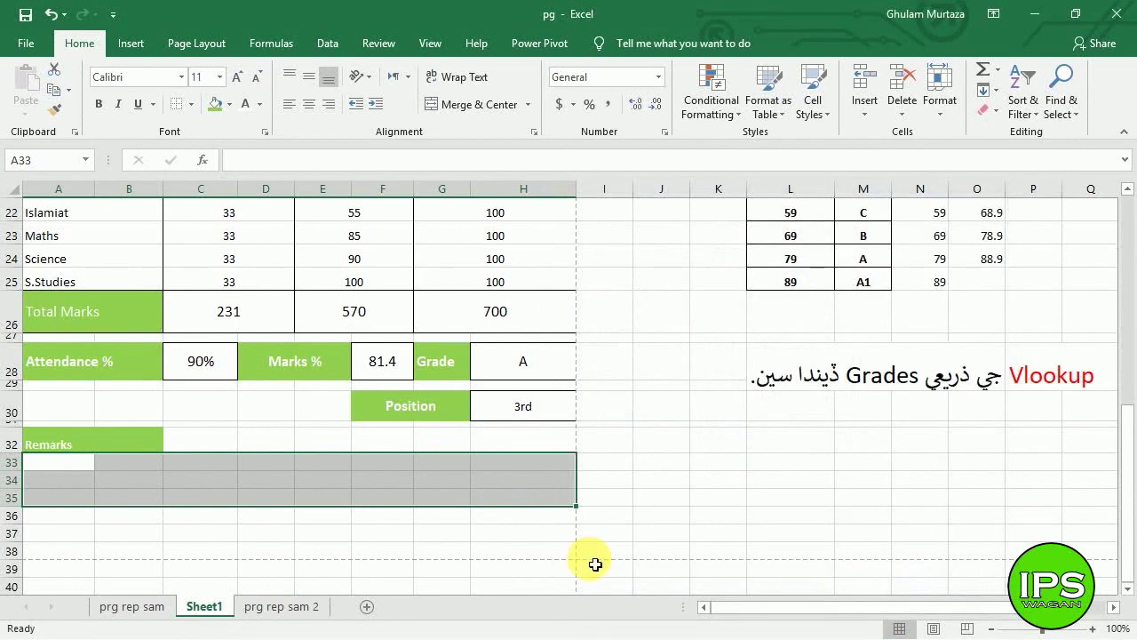
click(320, 530)
Enter the label Dated: in A38 and the date 18-01-2019 in B38.
click(62, 534)
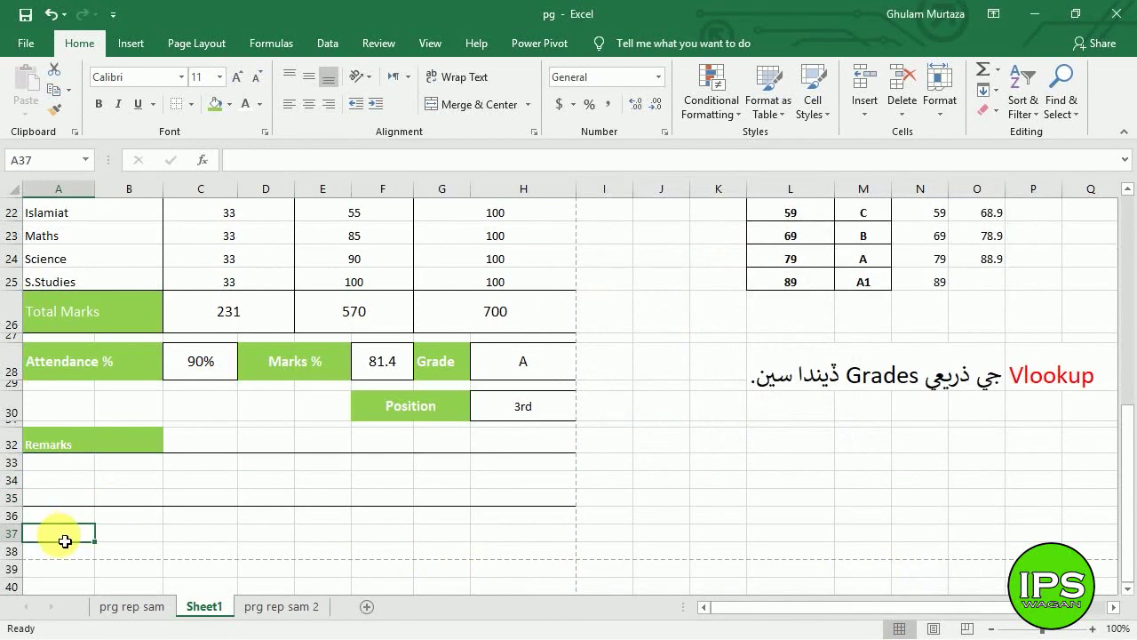
click(66, 550)
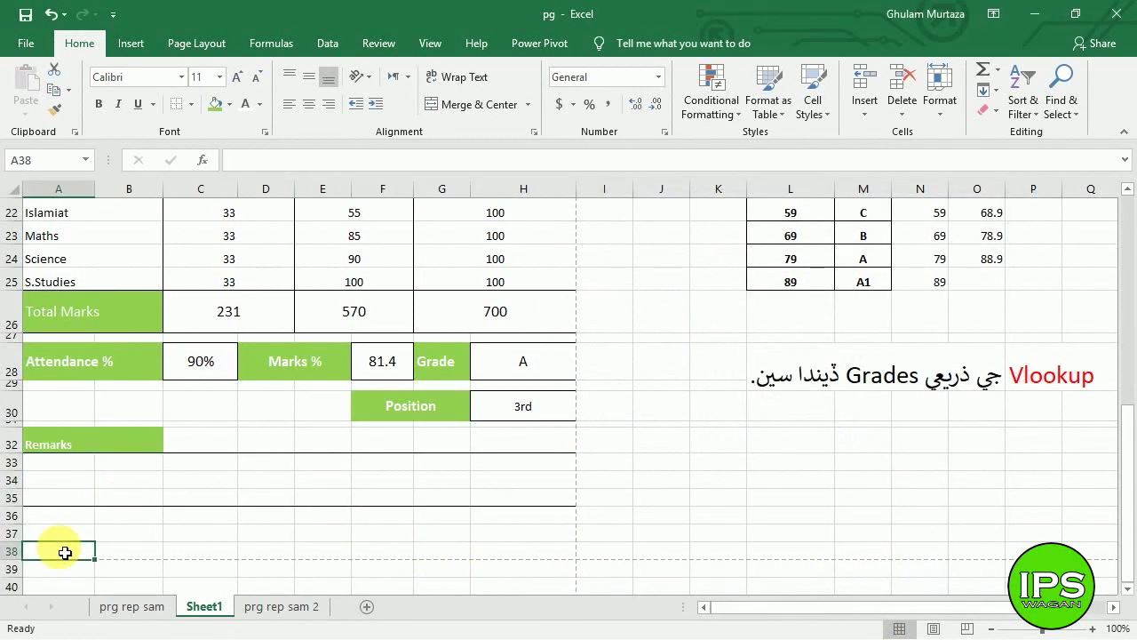
text(Dated:)
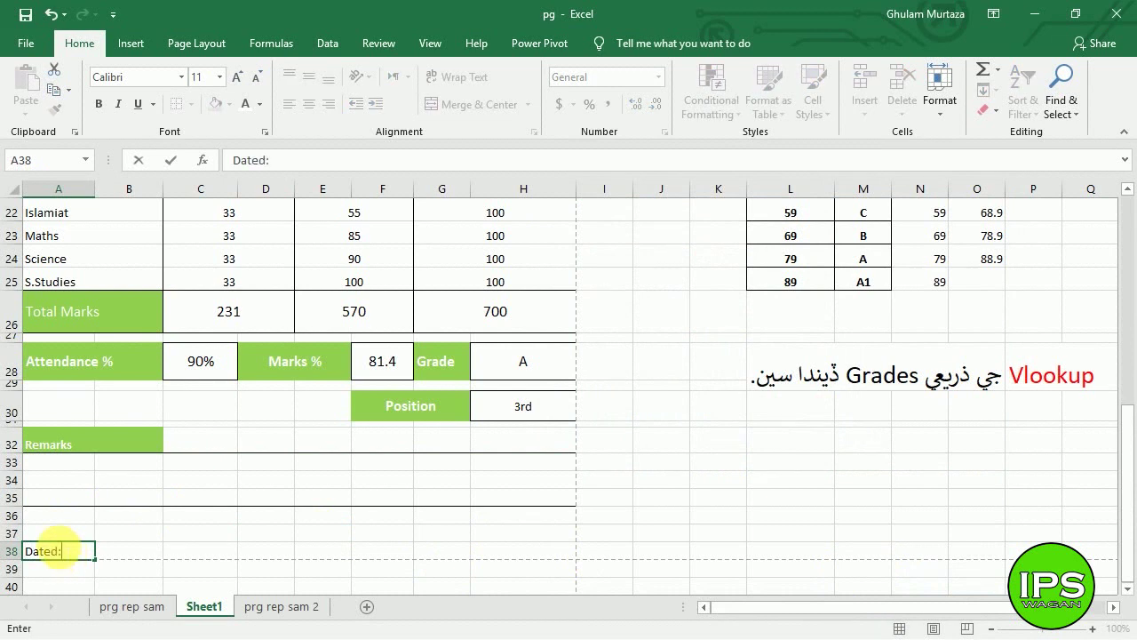
key(Tab)
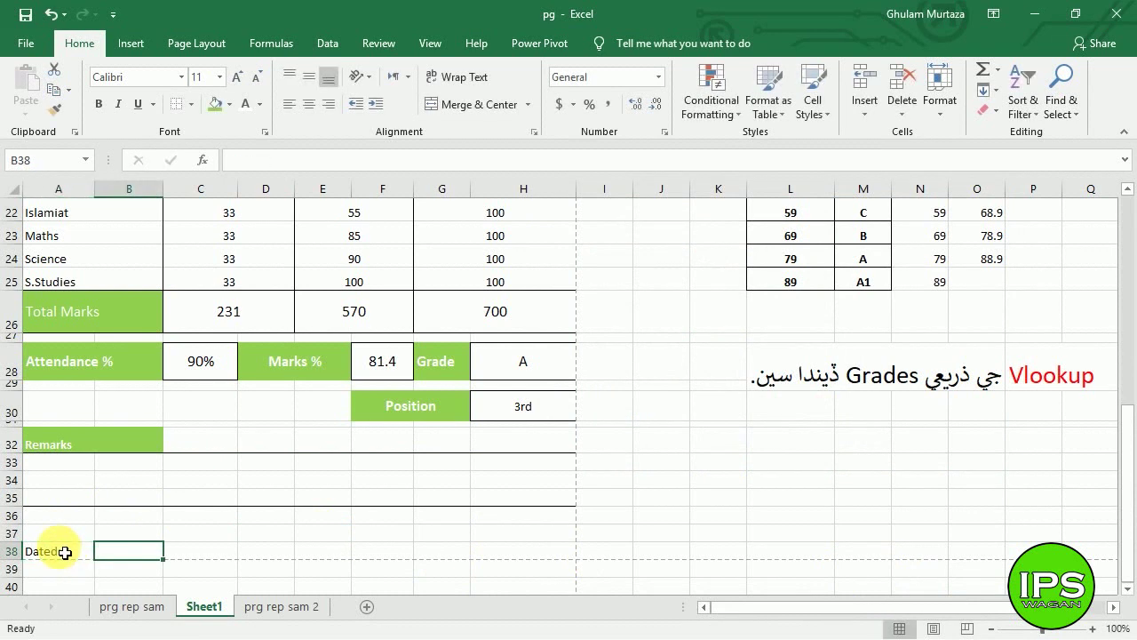
text(18-01-2019)
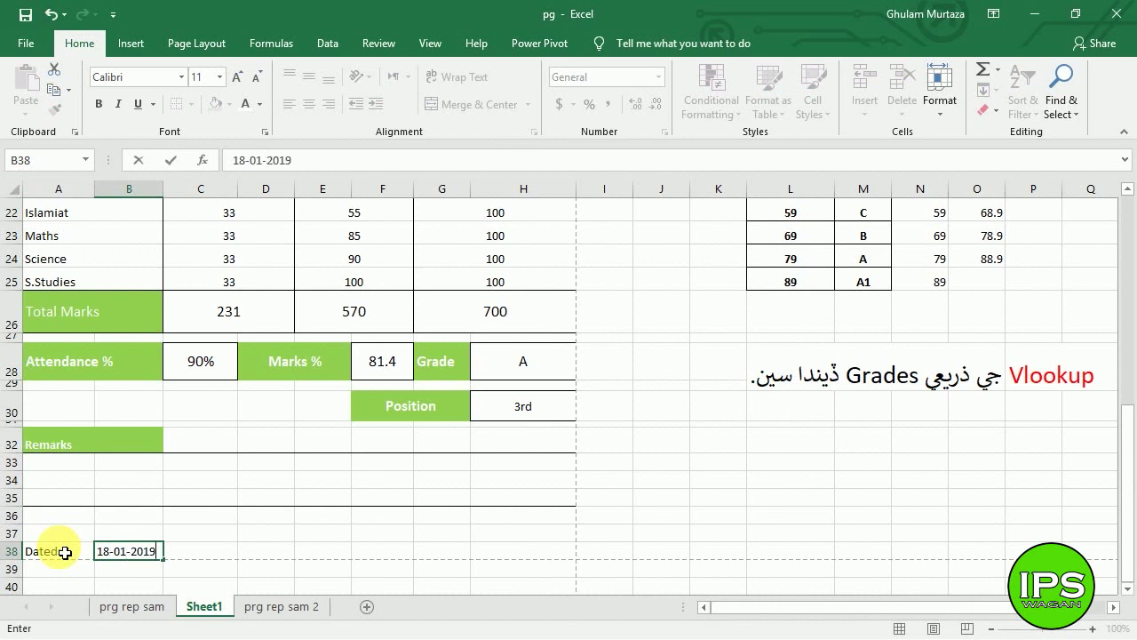
key(Return)
key(Up)
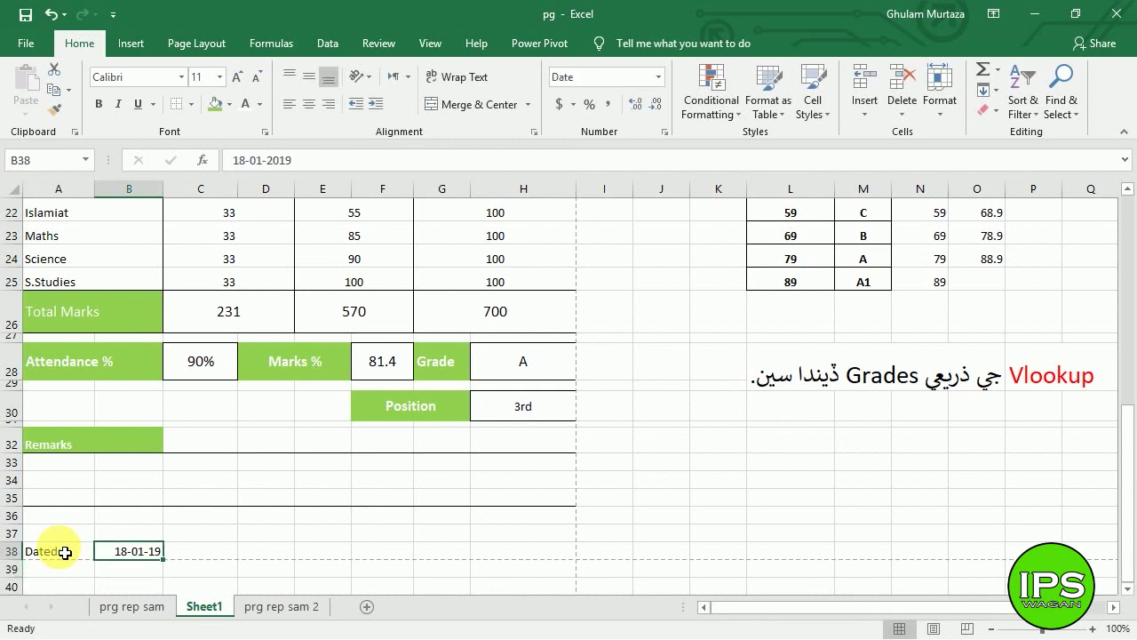
Format the Dated: label in A38 as bold white text on green fill and make row 38 slightly taller.
click(59, 552)
click(219, 112)
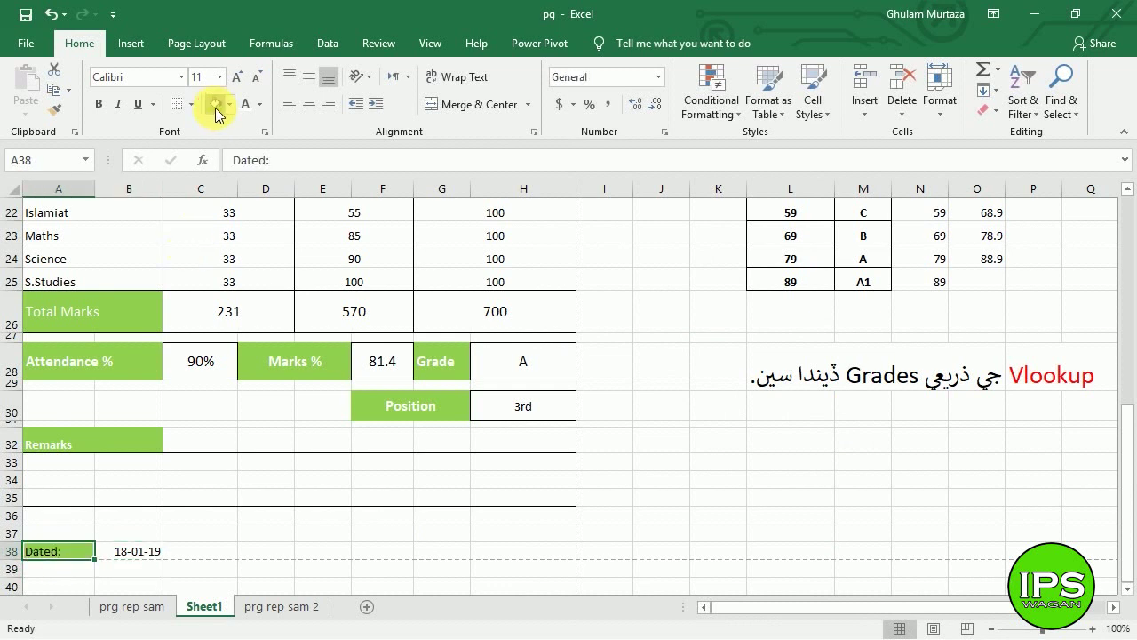
click(241, 104)
click(98, 106)
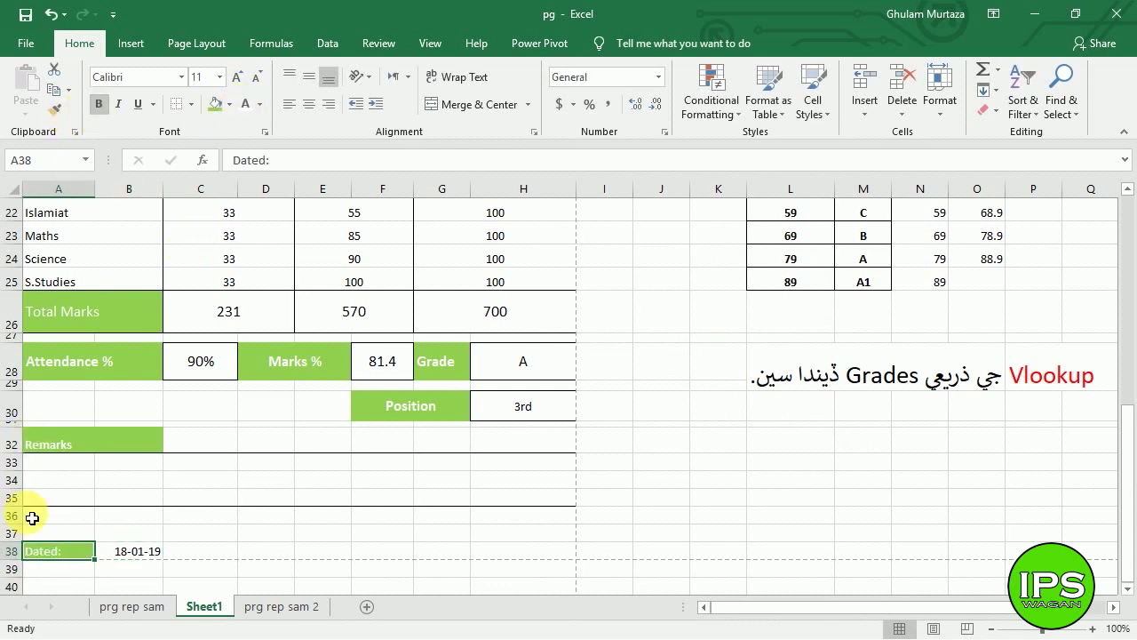
drag(25, 570, 24, 576)
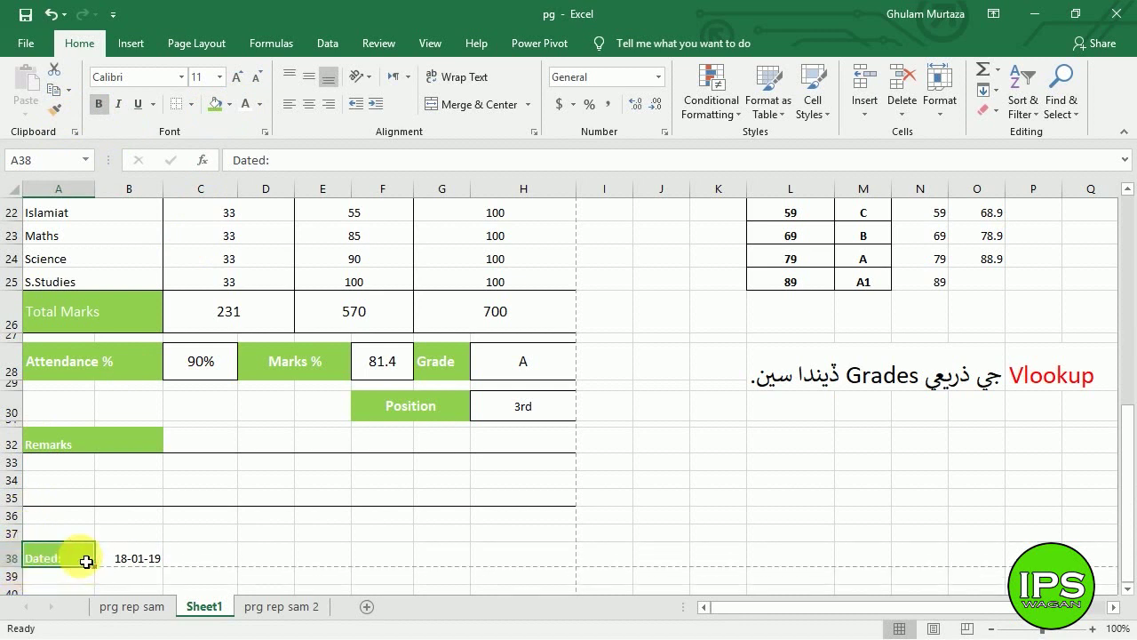
Apply all borders to the date cell B38.
click(124, 558)
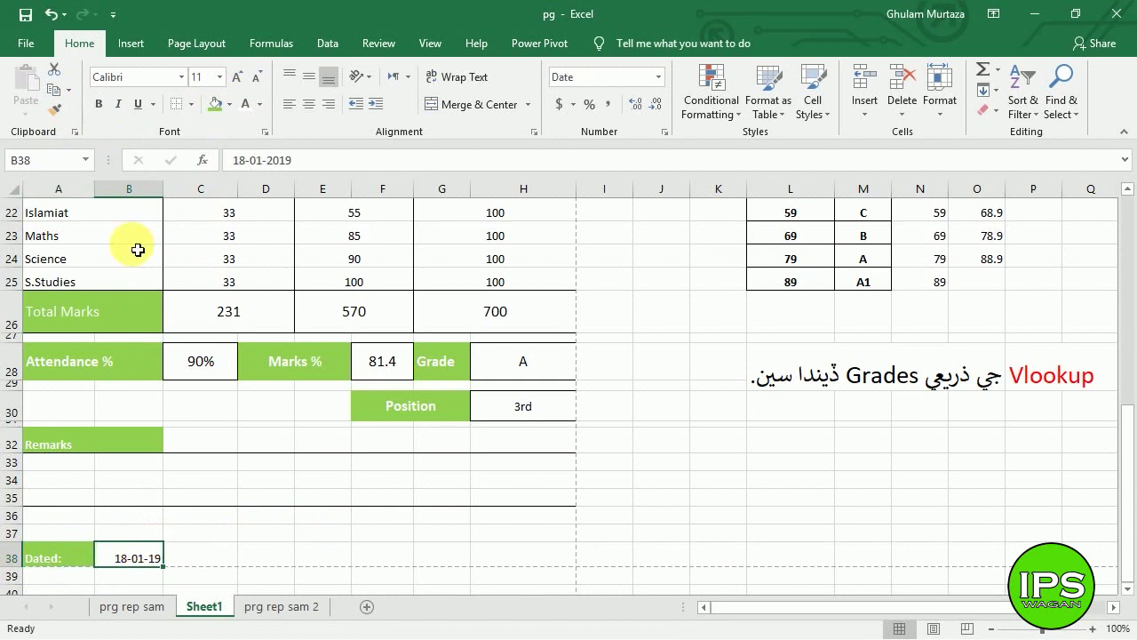
click(189, 104)
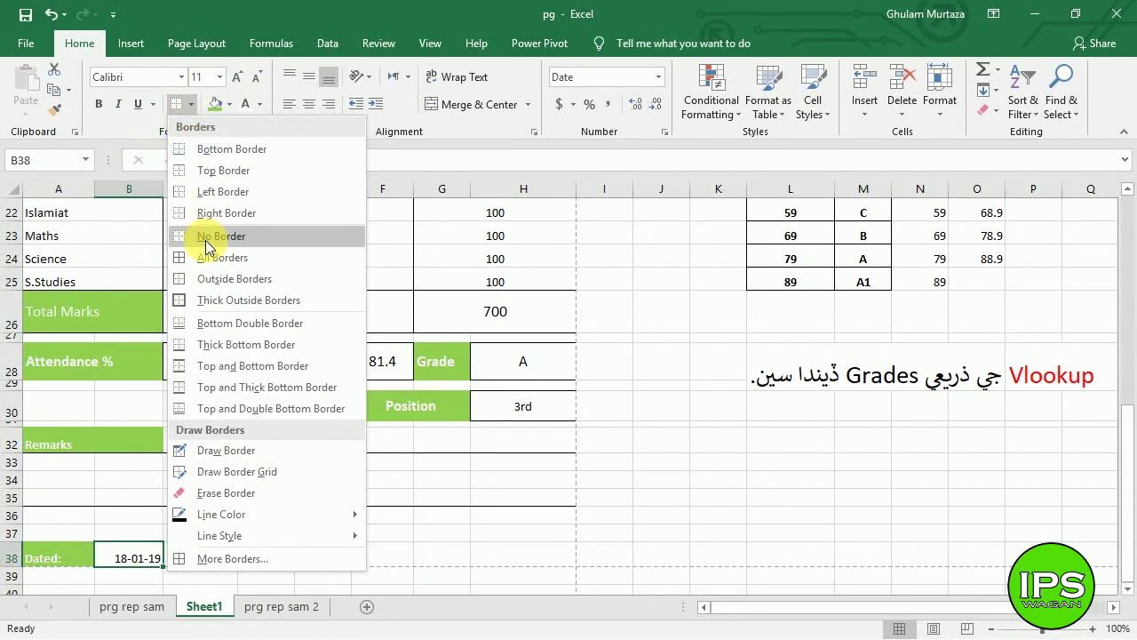
click(213, 258)
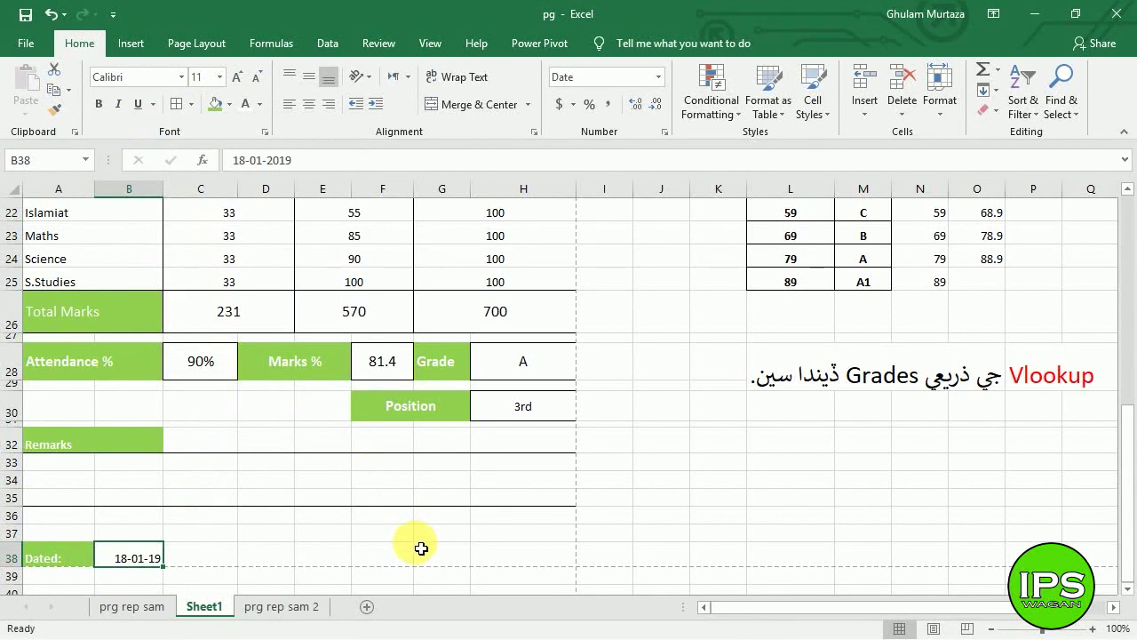
click(427, 555)
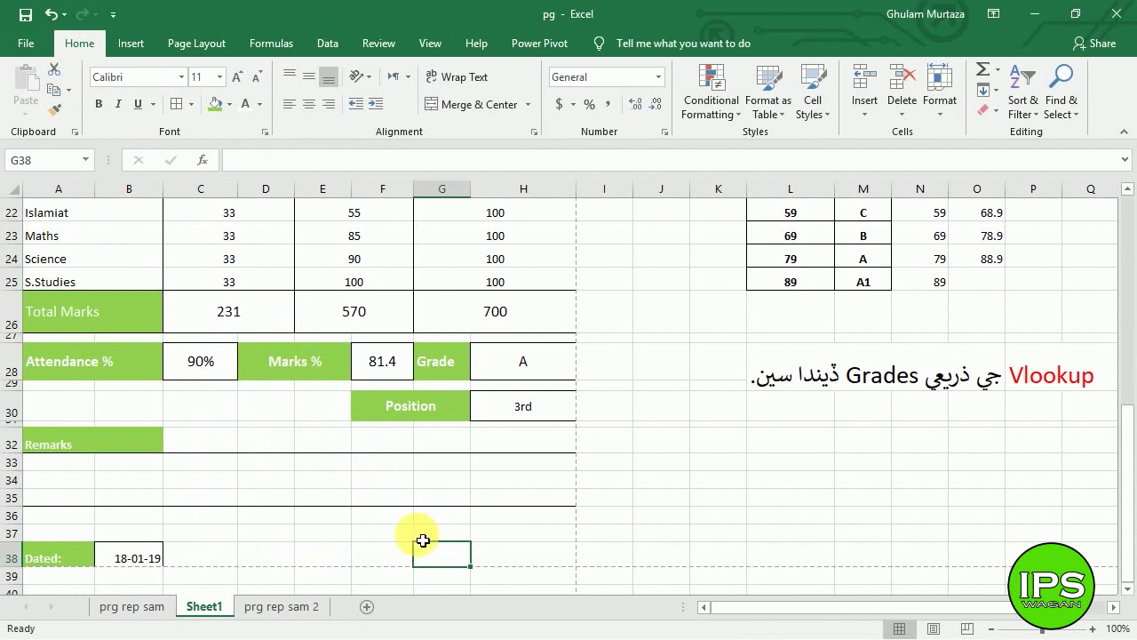
Merge and center F37:H38 and enter Principal and Iqra Public School Wagan on two centered lines.
click(411, 537)
drag(412, 539, 508, 564)
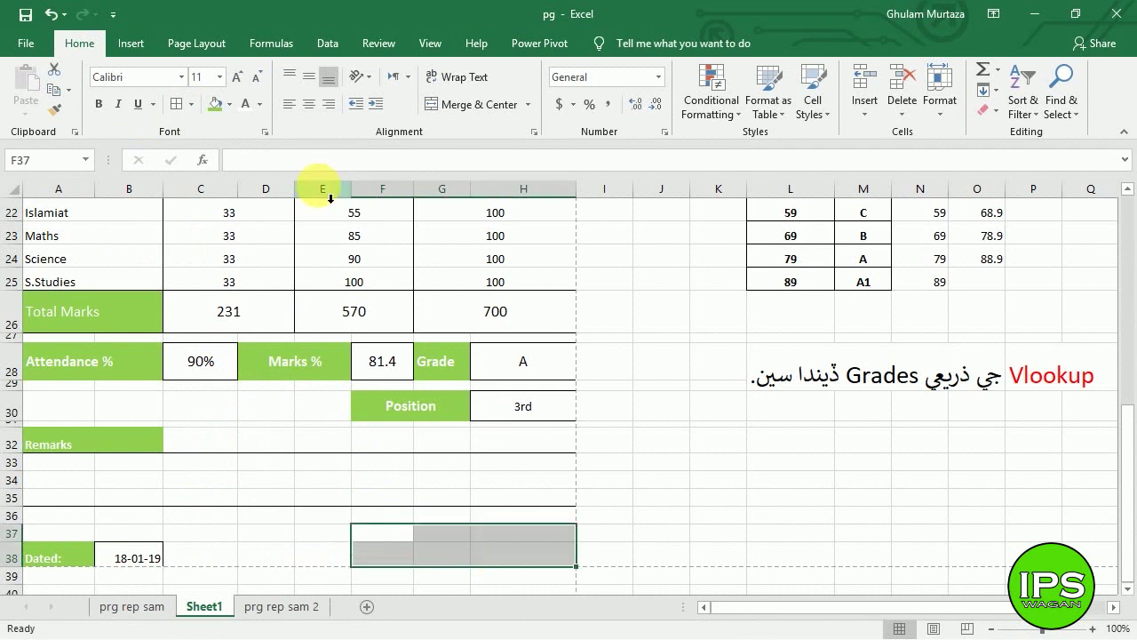
click(469, 105)
text(Principal)
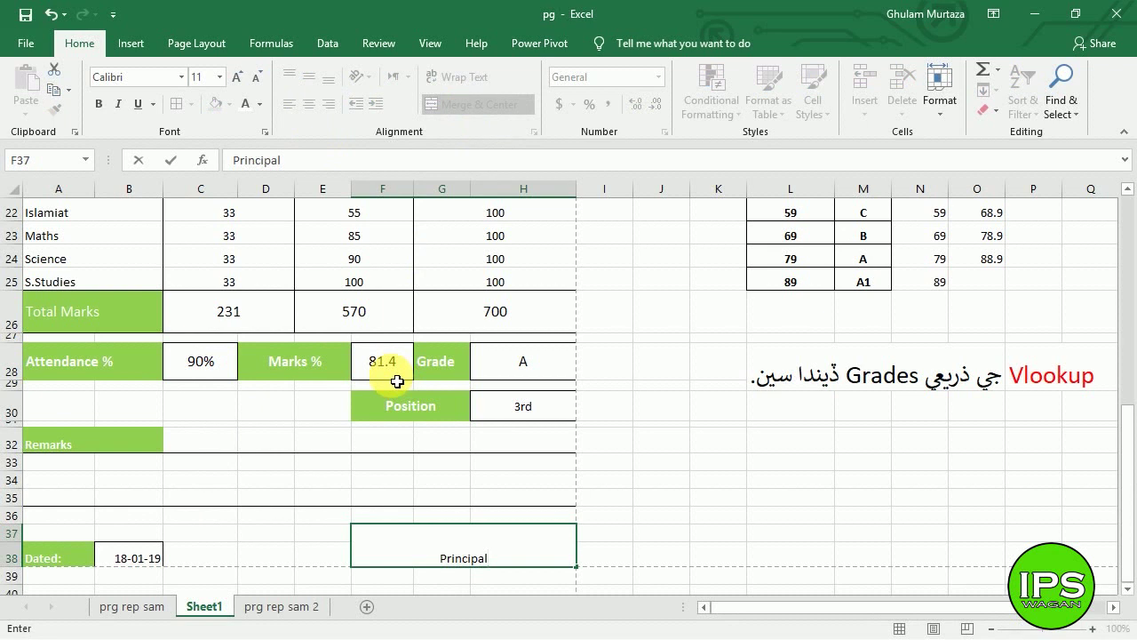
key(alt+Return)
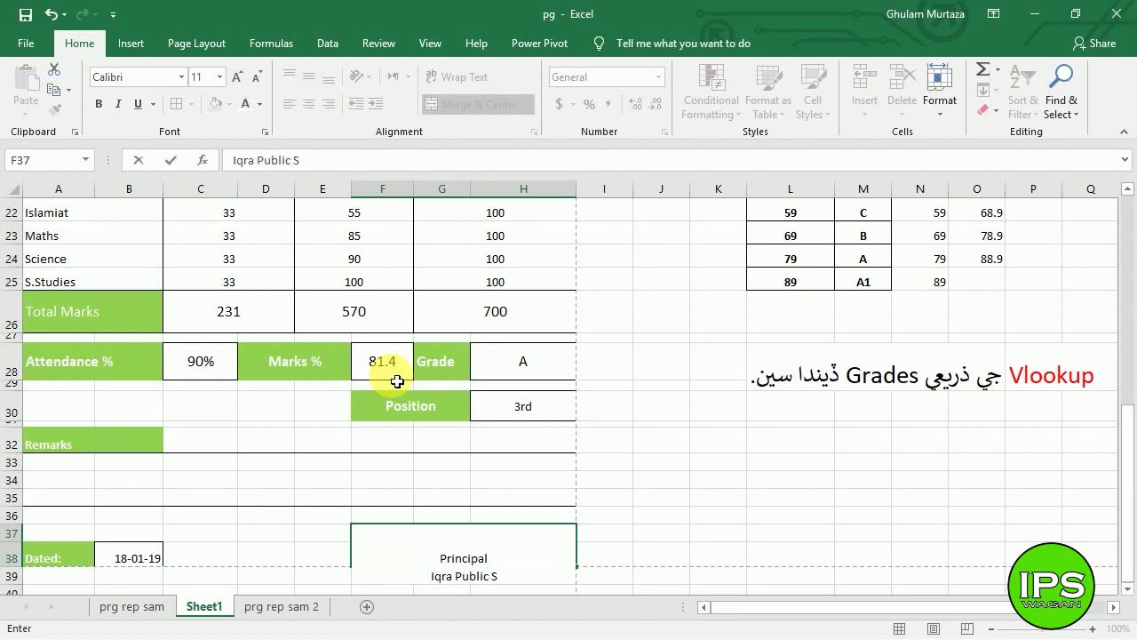
text(Iqra Public School W)
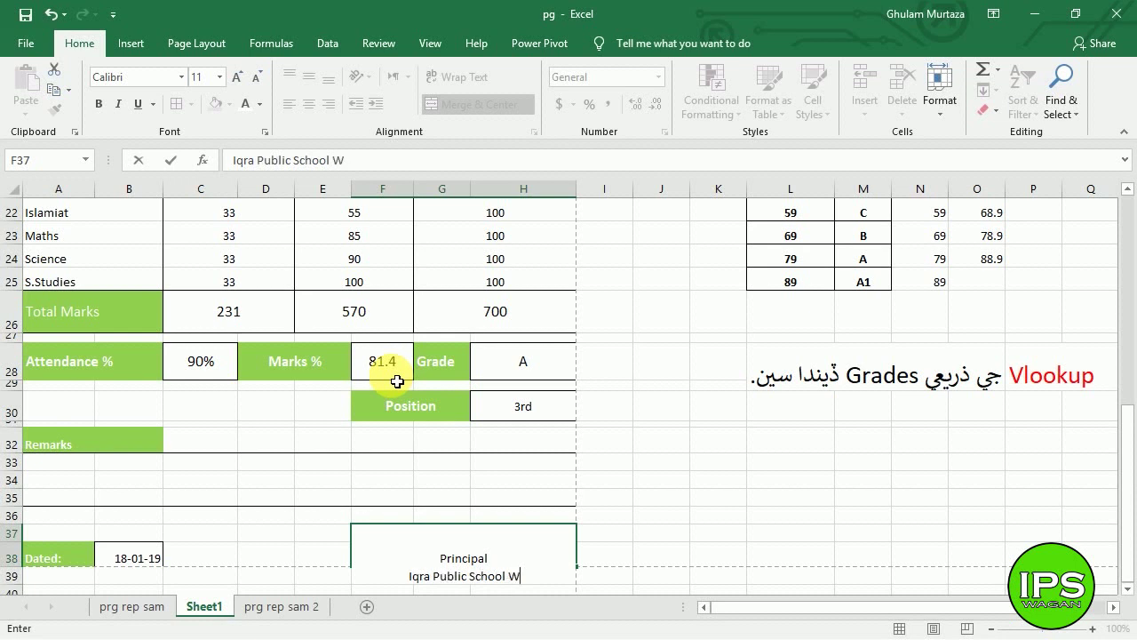
text(agan)
key(Return)
key(Up)
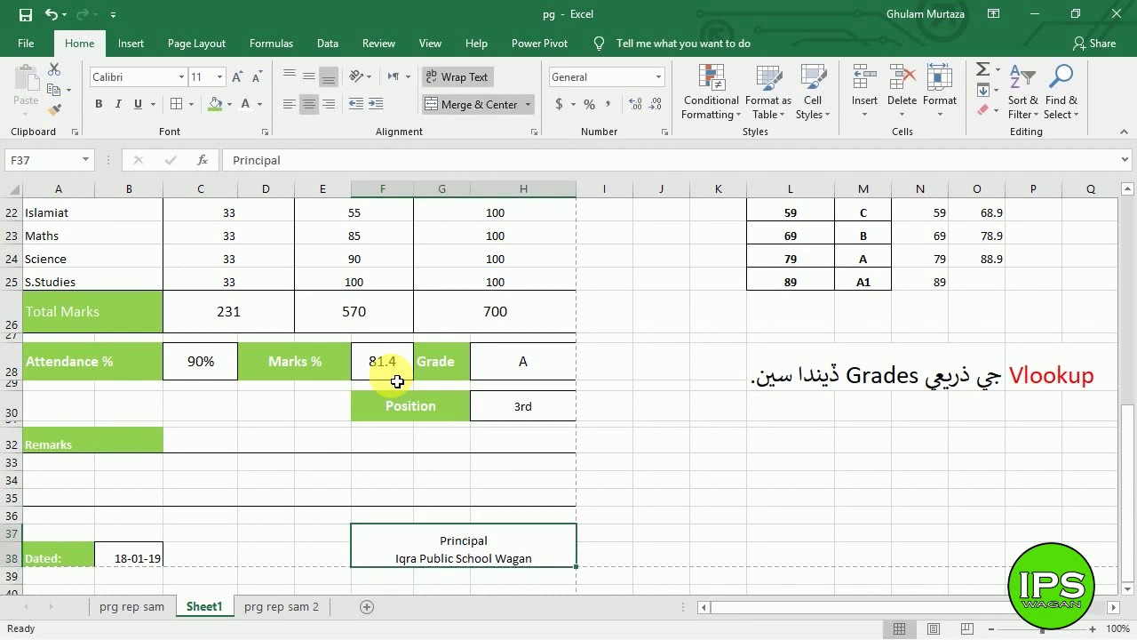
click(331, 105)
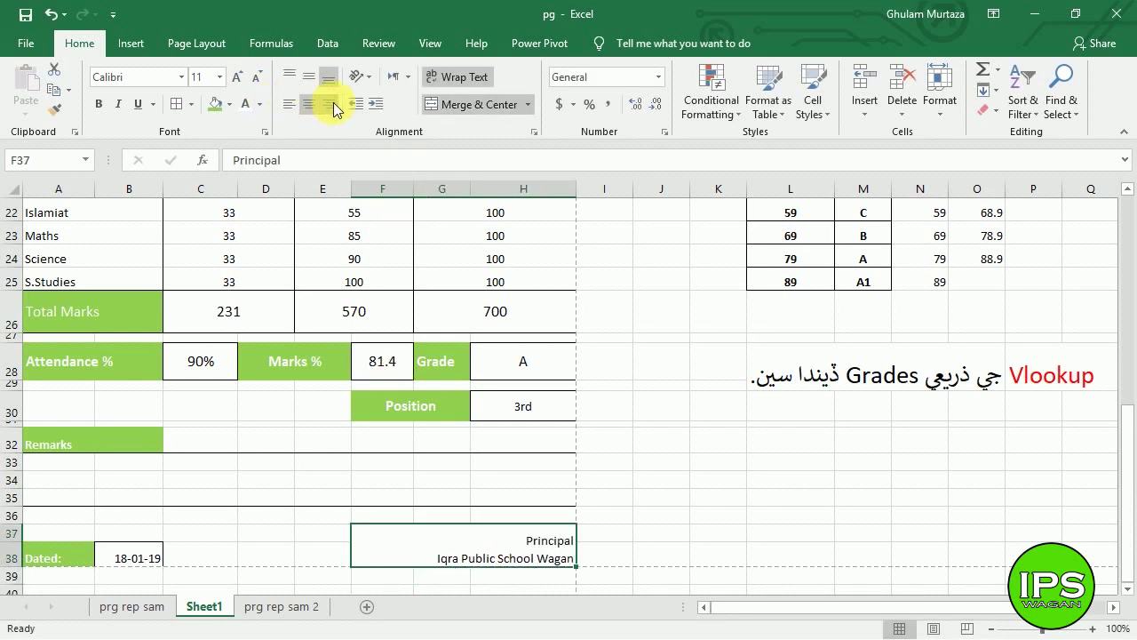
click(310, 106)
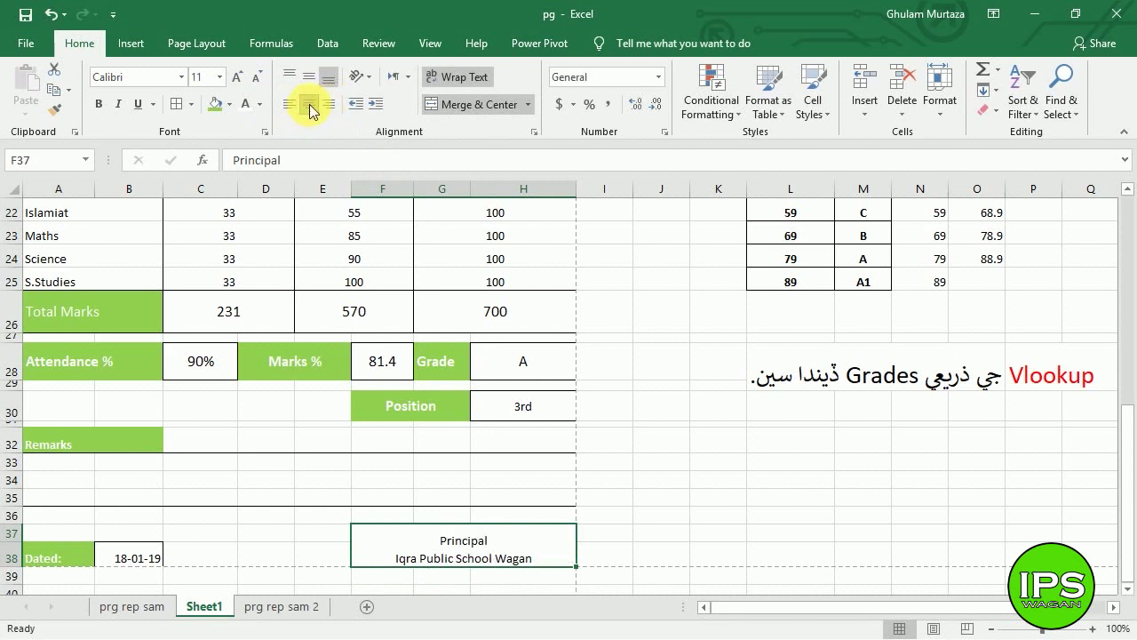
click(381, 478)
Review the report from the attendance row up to the school header and student detail fields.
click(231, 359)
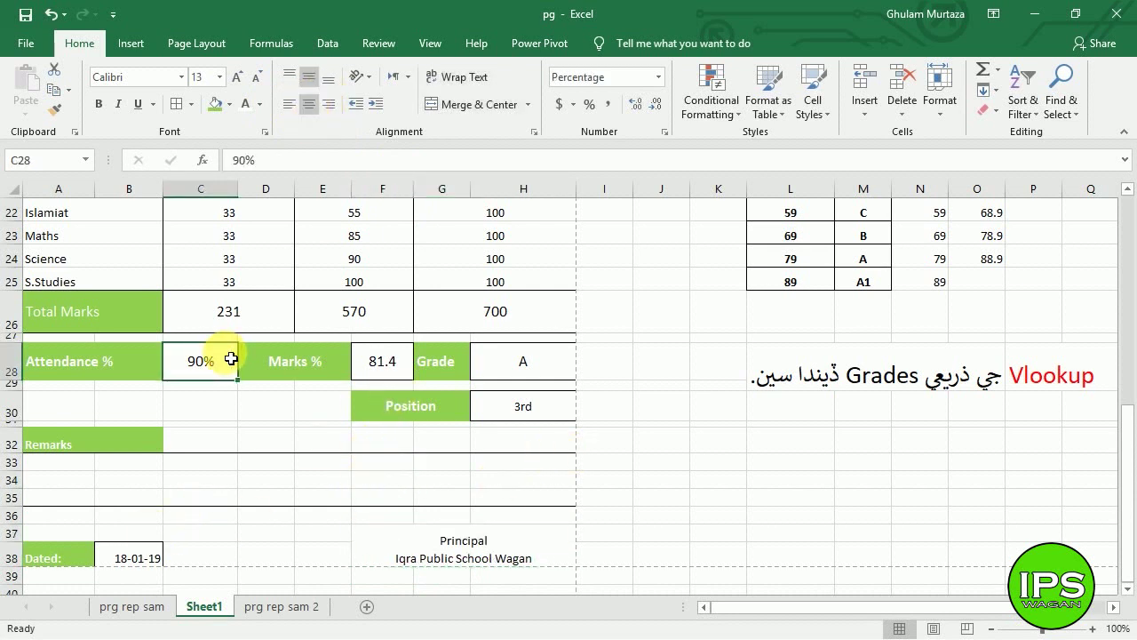
key(Up)
key(Up)
key(Up)
key(Up)
key(Up)
key(Up)
key(Up)
key(Up)
key(Up)
key(Up)
key(Up)
key(Up)
key(Up)
key(Up)
key(Up)
key(Up)
key(Up)
key(Up)
key(Up)
key(Up)
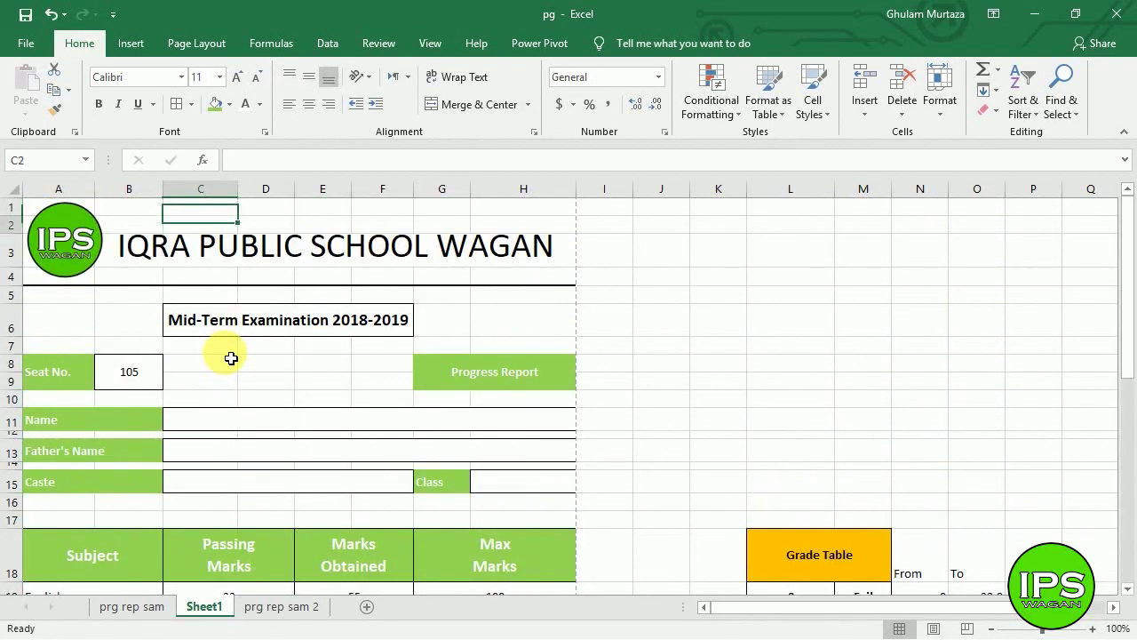
key(Down)
key(Down)
key(Down)
key(Down)
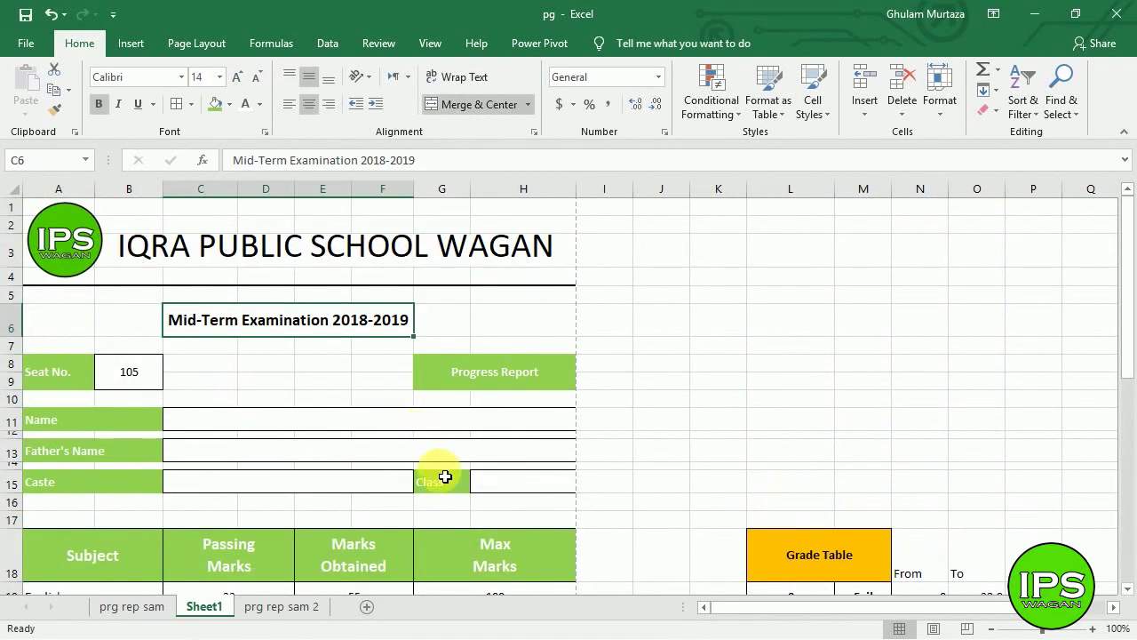
click(451, 489)
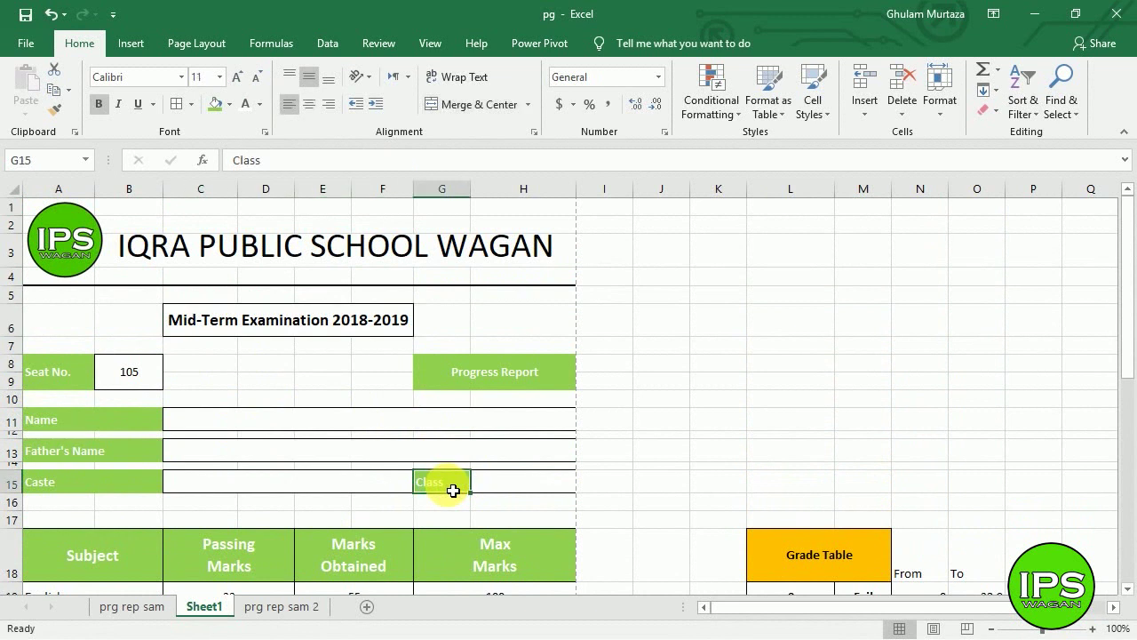
Clear the content, formatting and merge of the Mid-Term Examination 2018-2019 title in C6:F6.
right_click(311, 425)
click(227, 356)
click(228, 349)
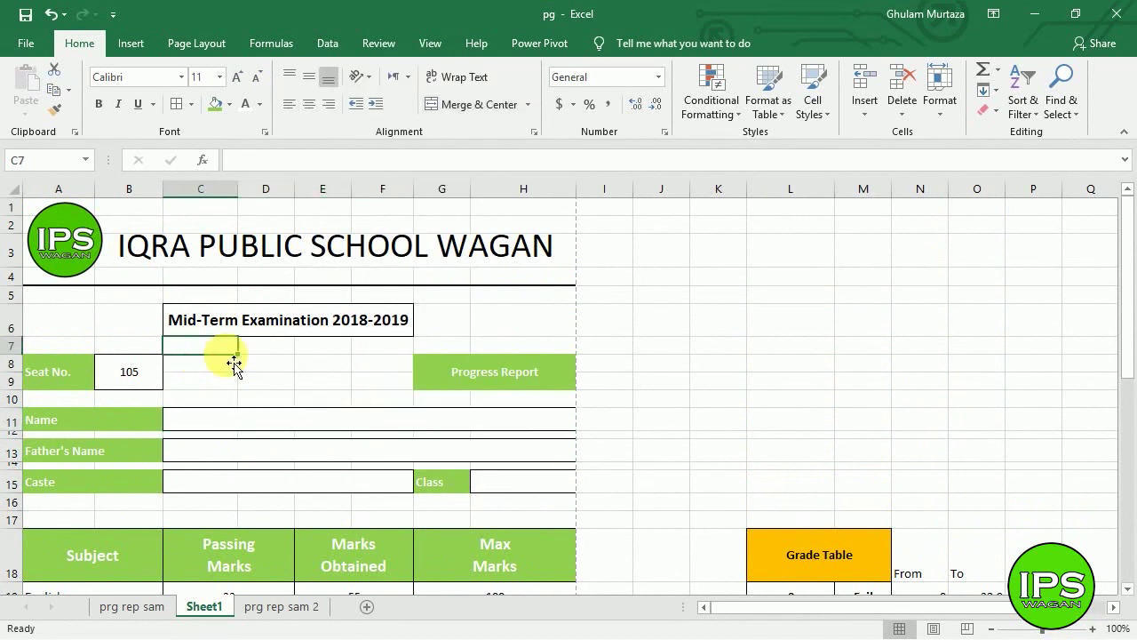
click(203, 319)
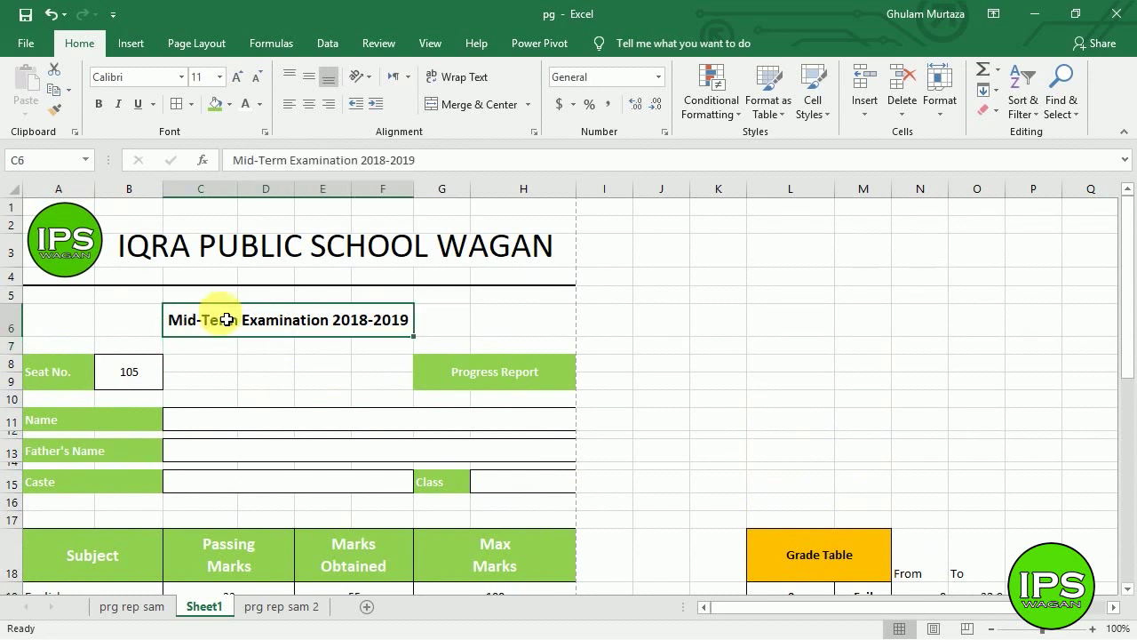
click(1001, 112)
click(999, 131)
click(495, 293)
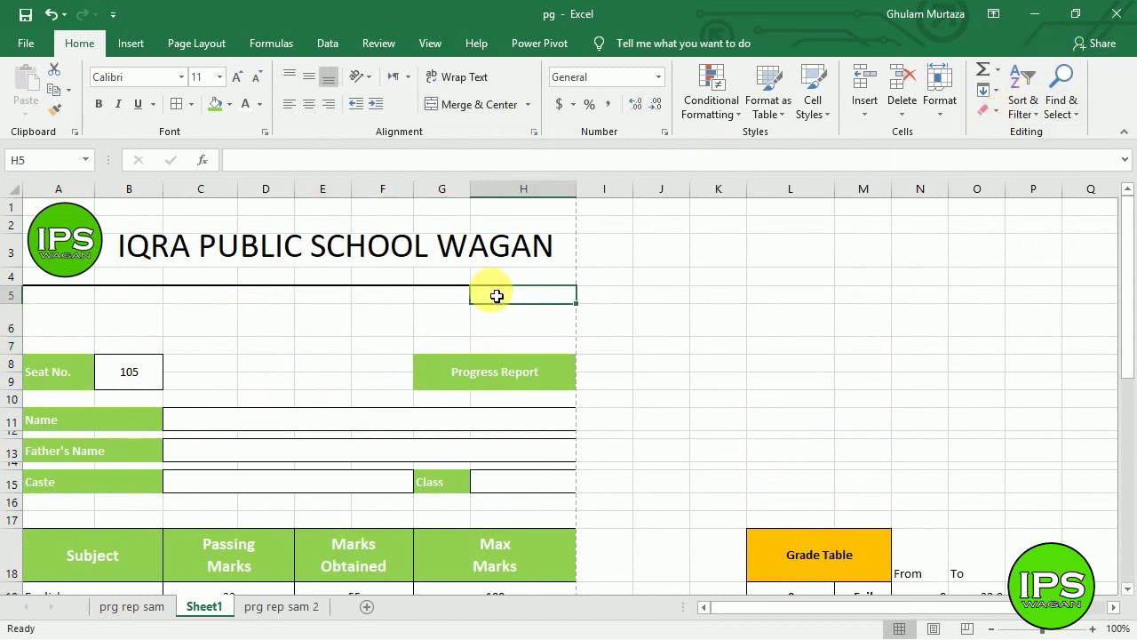
Move the Progress Report block from G8:H9 to G6:H7.
click(474, 379)
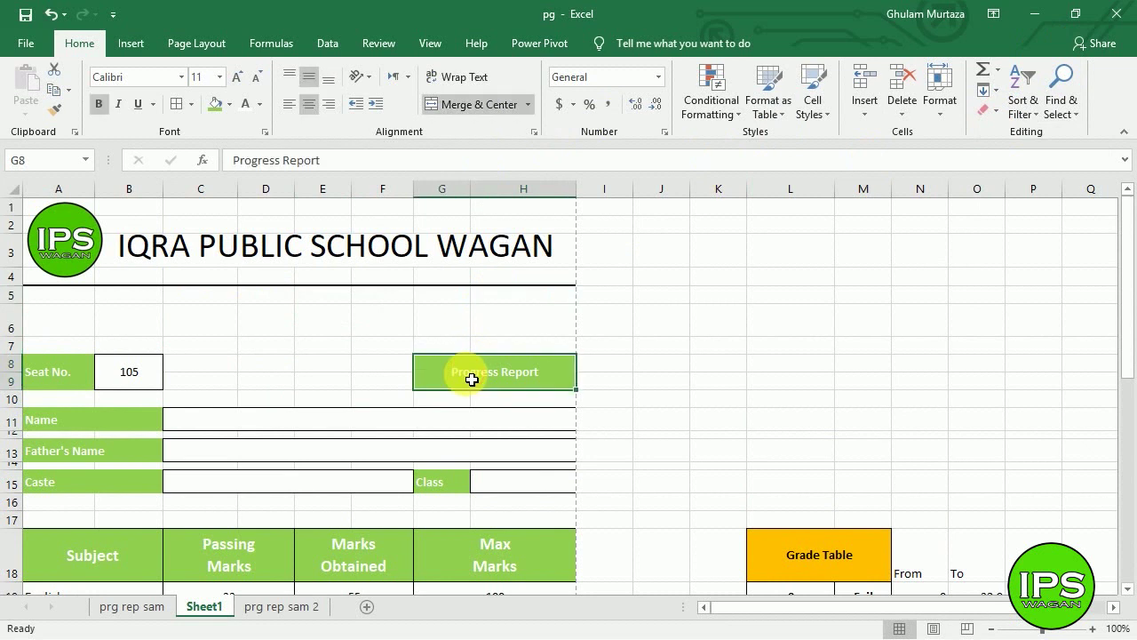
key(ctrl+c)
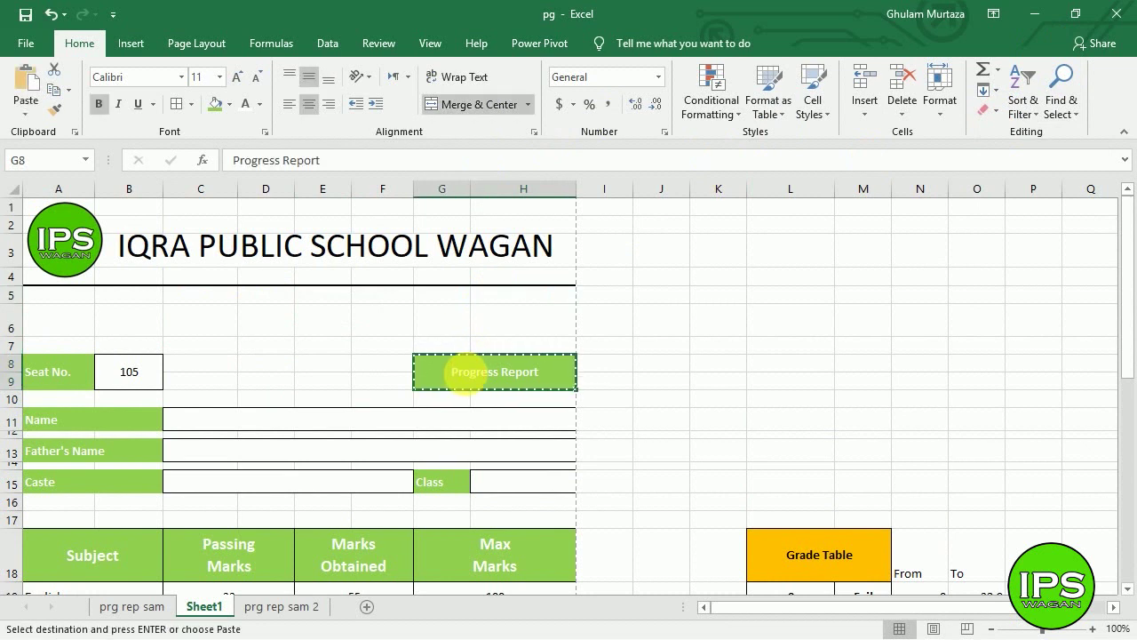
right_click(467, 373)
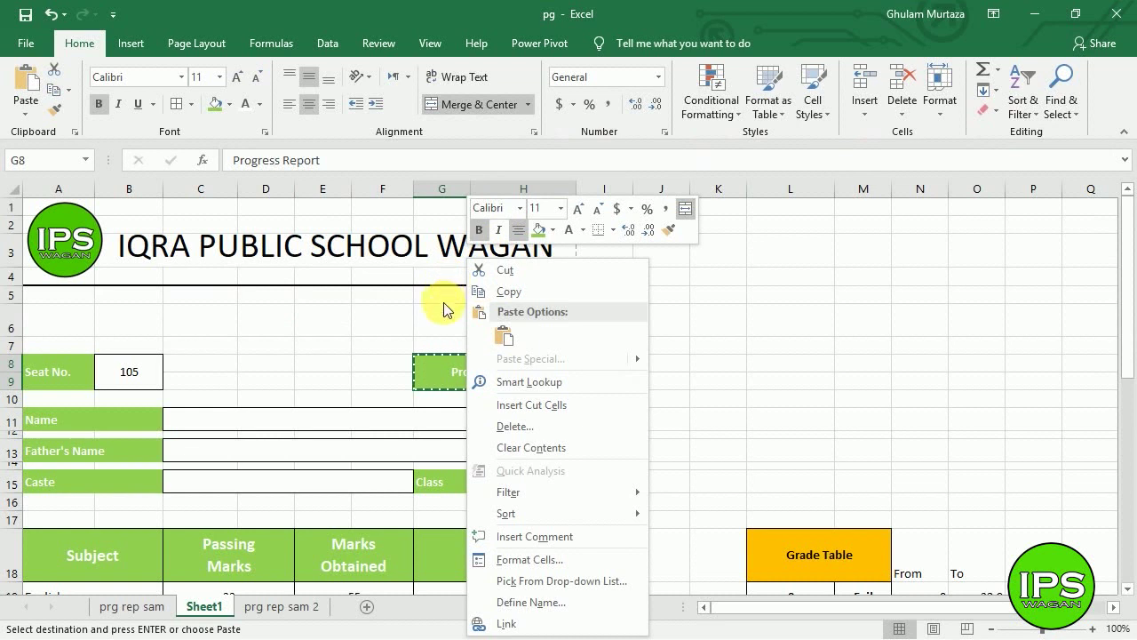
key(Escape)
click(448, 330)
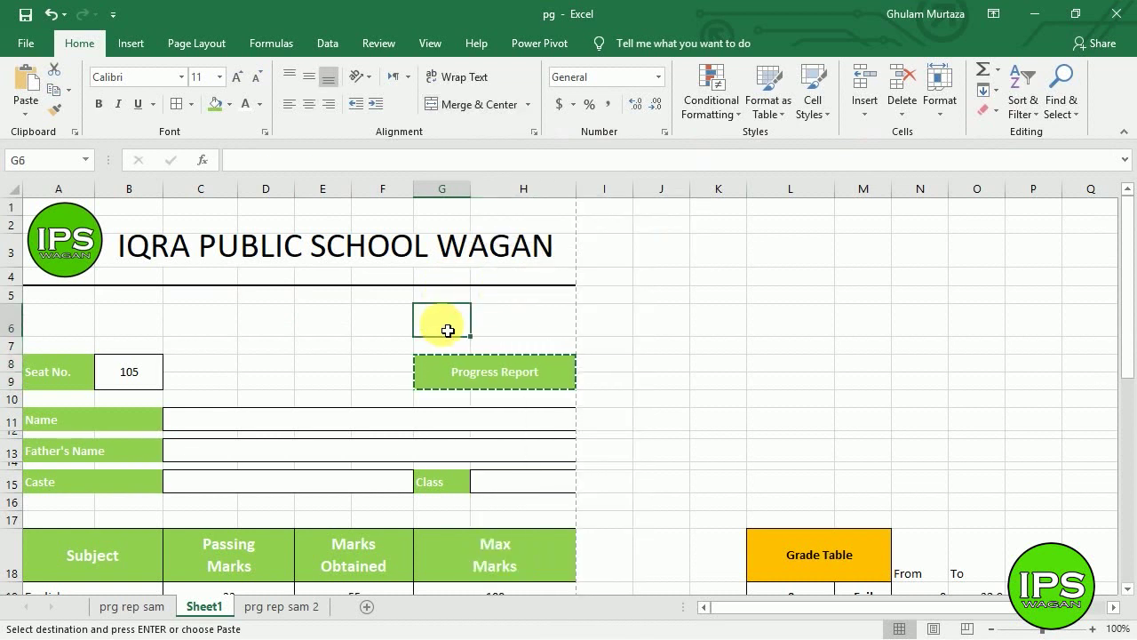
key(Return)
click(378, 347)
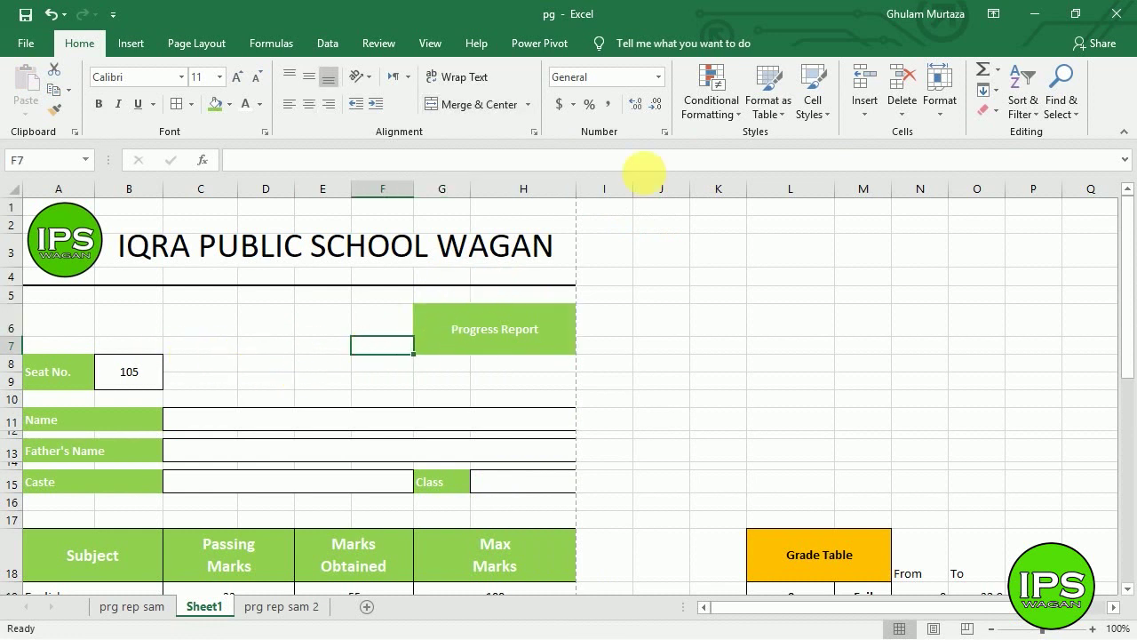
Insert three sheet rows above row 7.
click(866, 107)
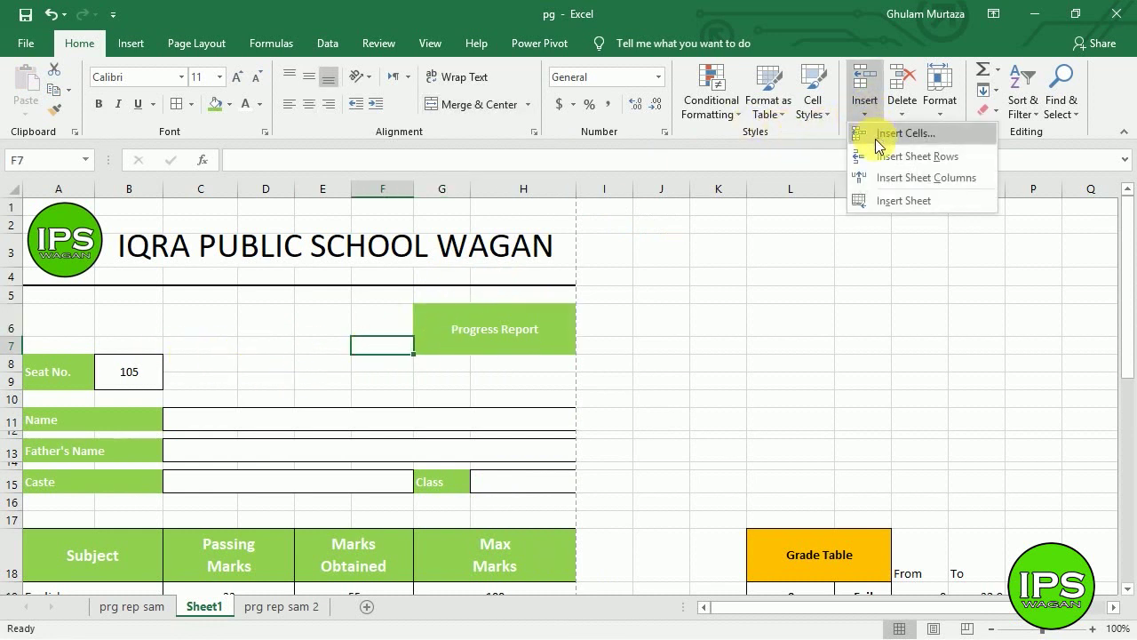
click(860, 154)
click(864, 111)
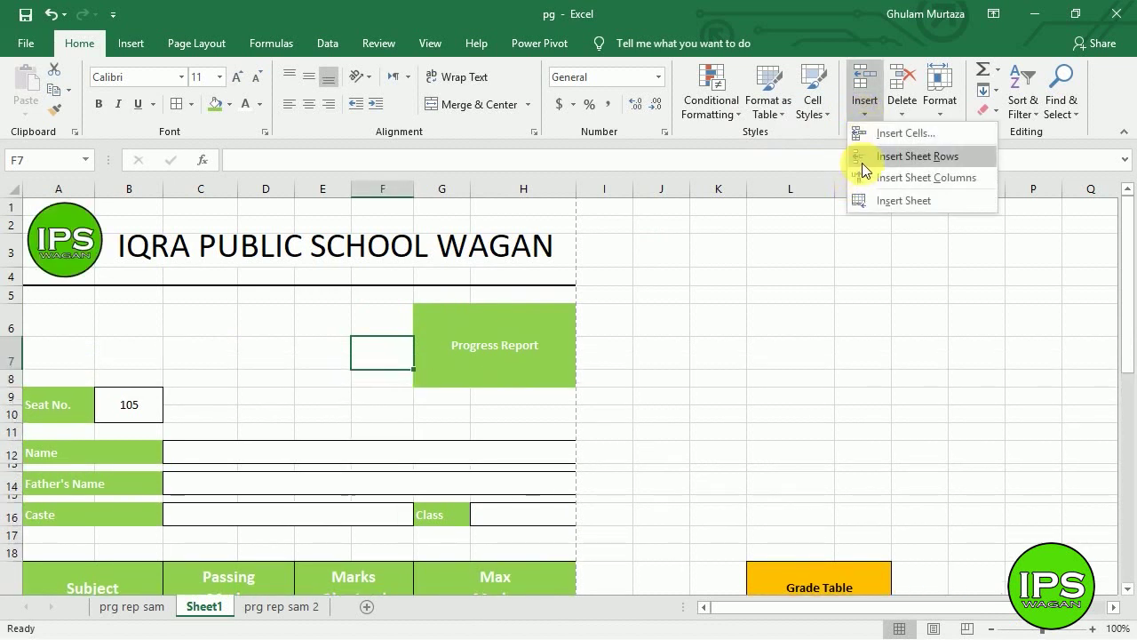
click(915, 156)
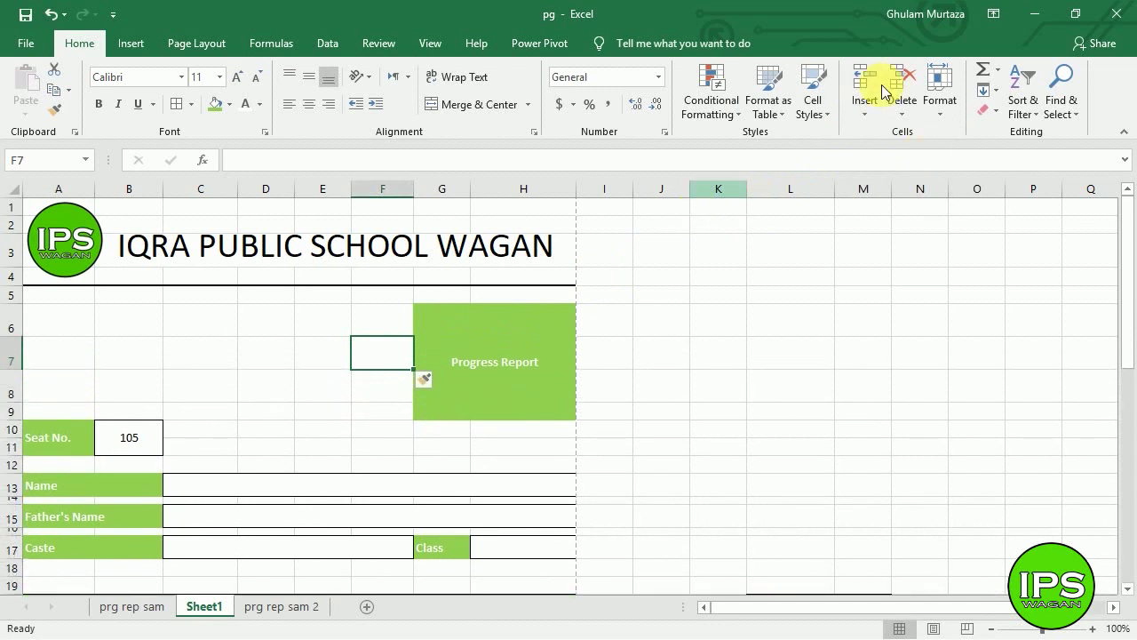
click(864, 106)
click(915, 156)
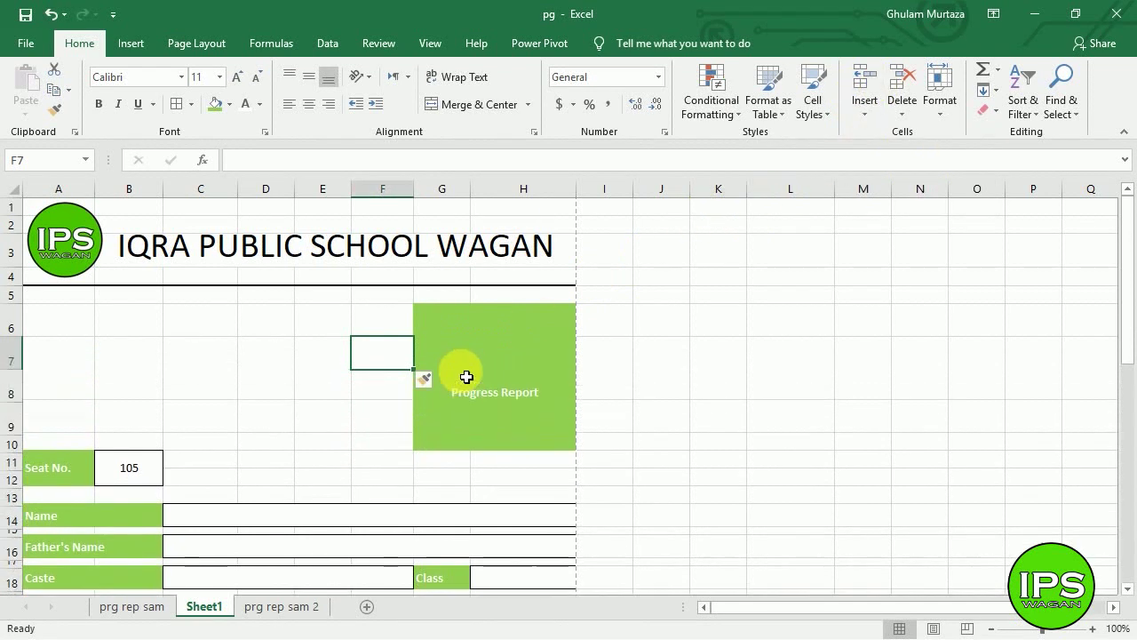
Unmerge the stretched Progress Report block, and merge and center its heading across G6:H6 only.
click(454, 381)
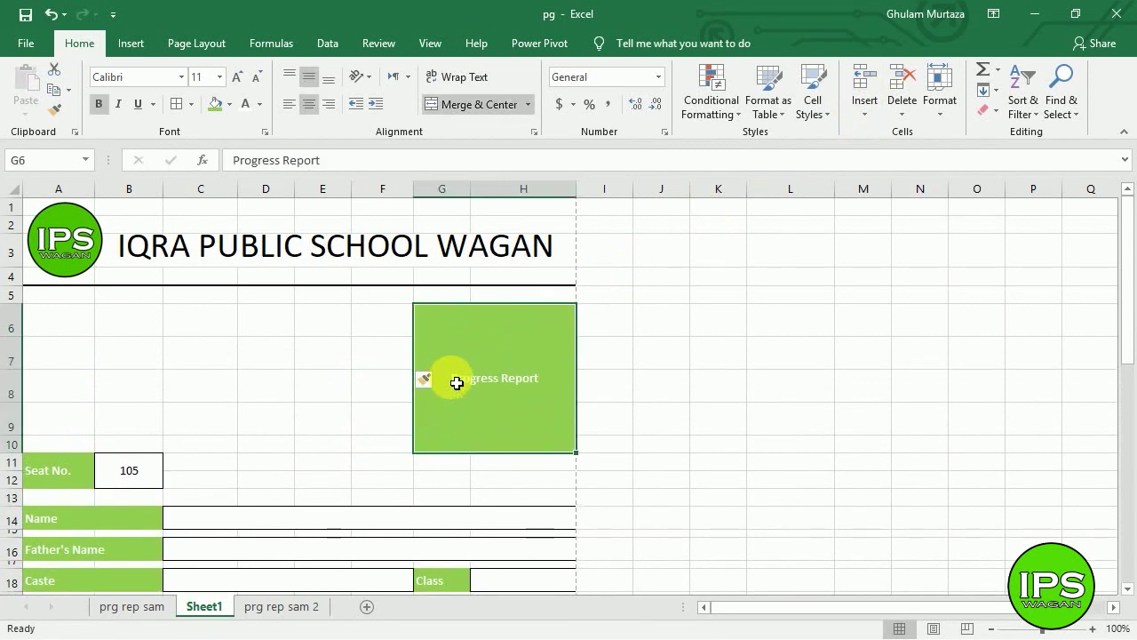
click(477, 107)
click(466, 419)
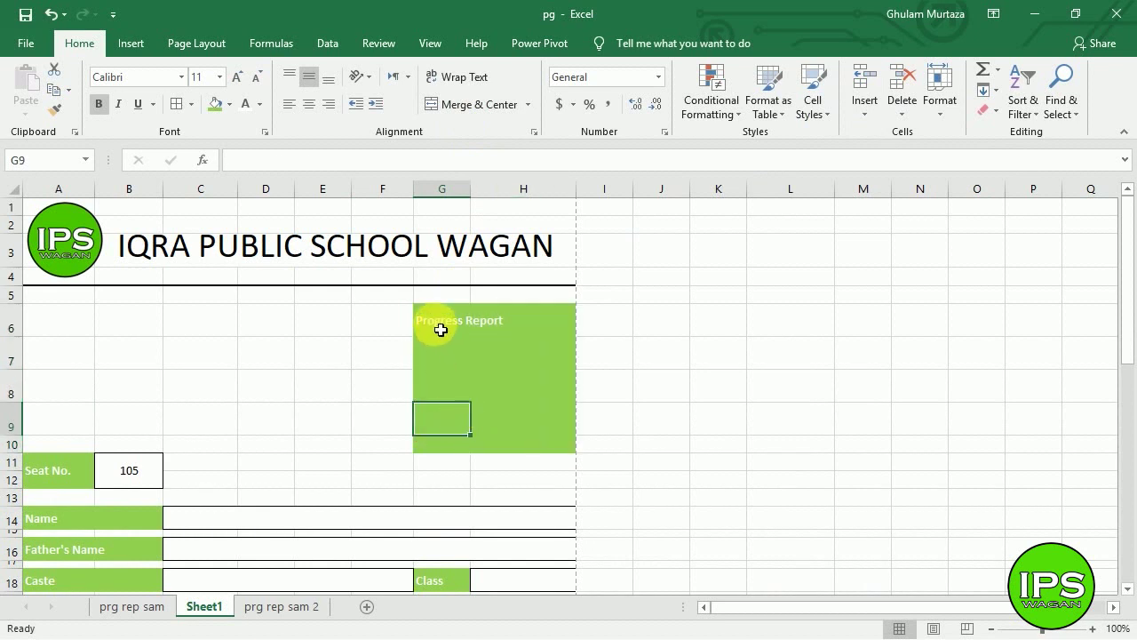
drag(440, 330, 523, 323)
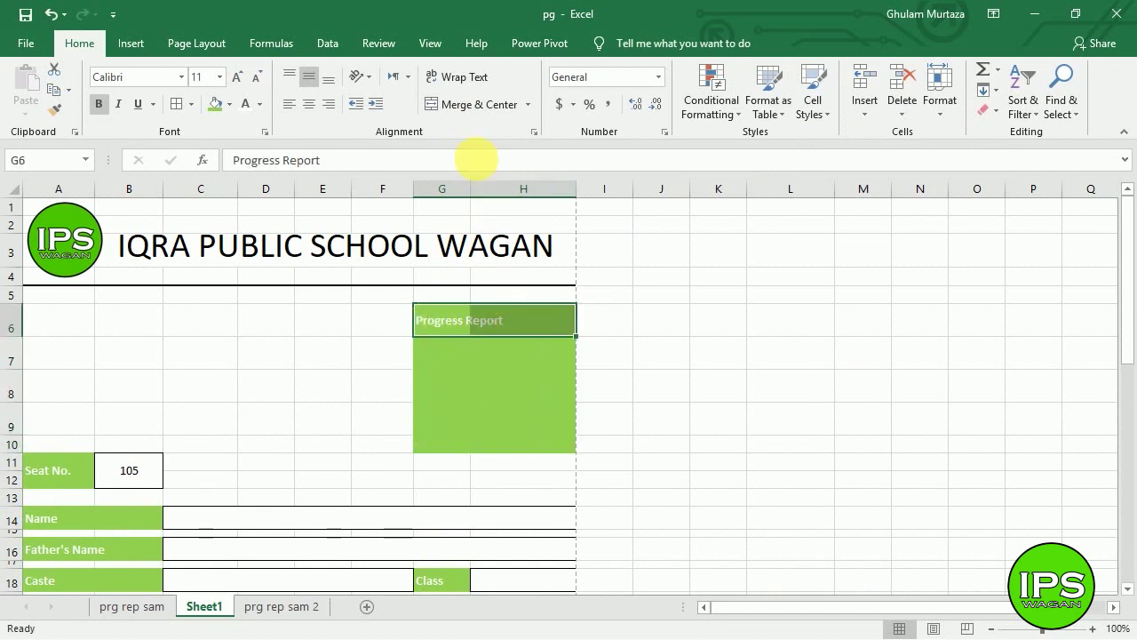
click(471, 104)
click(441, 379)
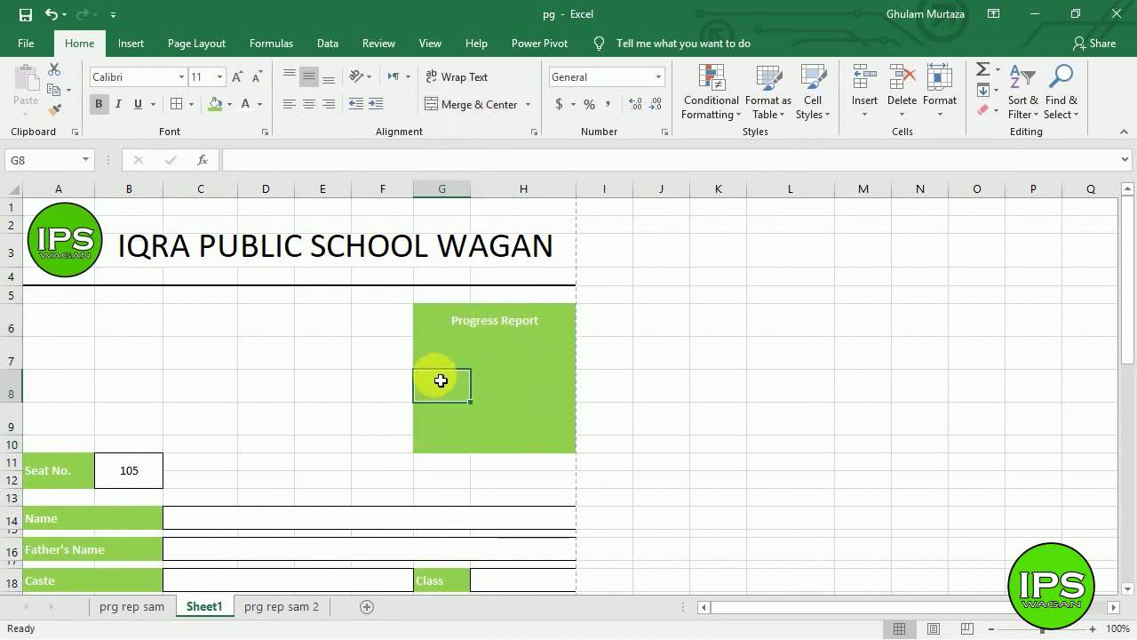
Remove the green fill from G7:H10 below the Progress Report heading.
drag(424, 356, 477, 400)
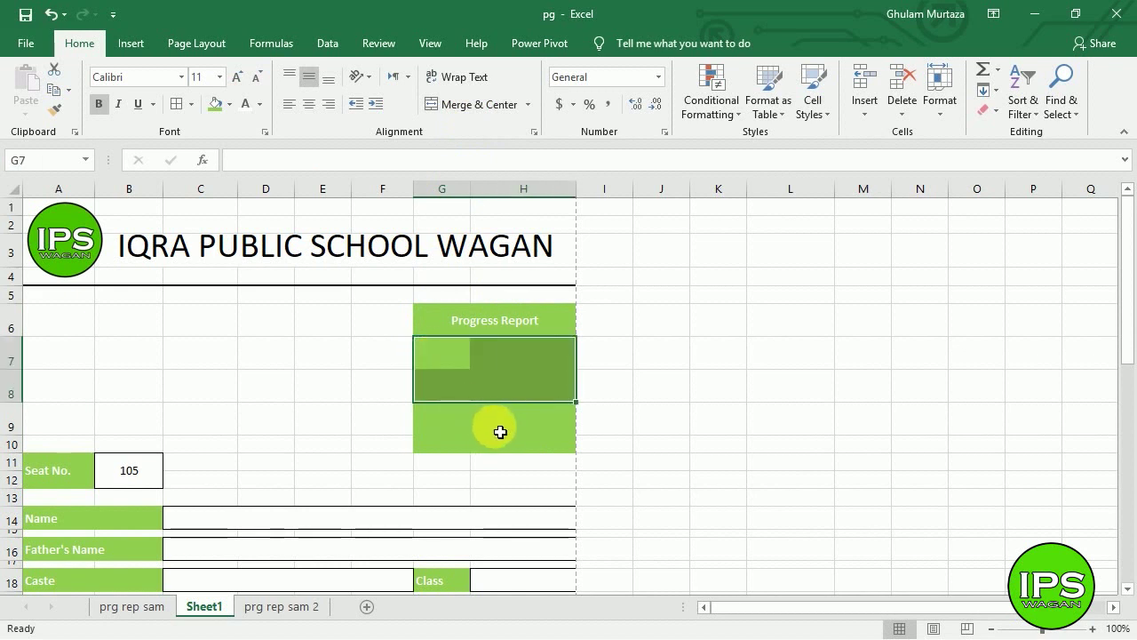
shift+click(554, 448)
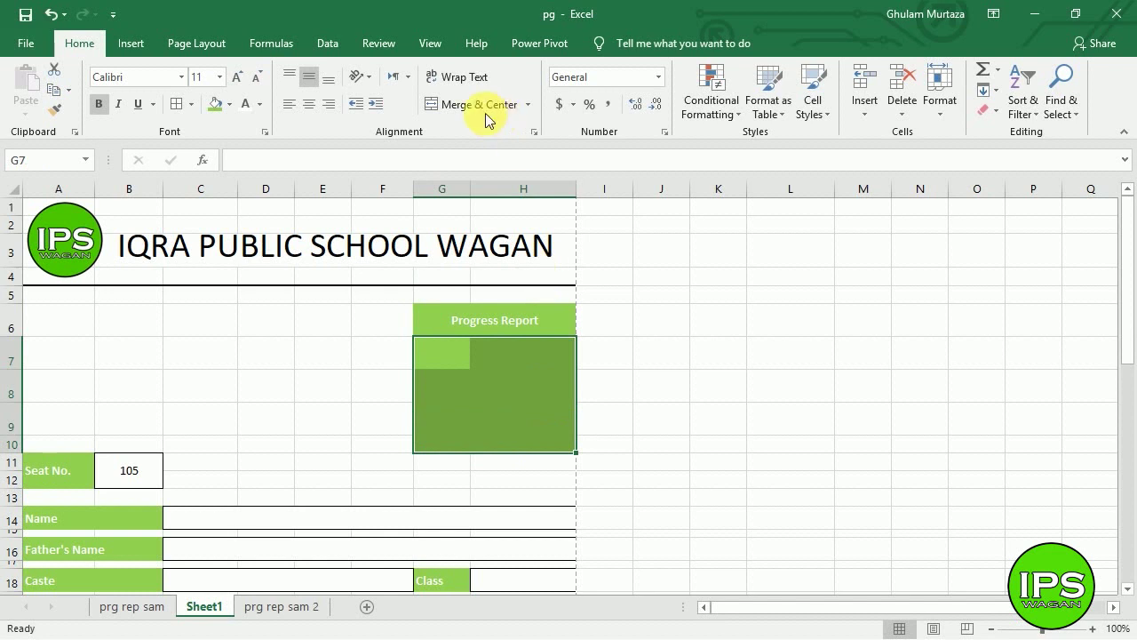
click(229, 103)
click(264, 265)
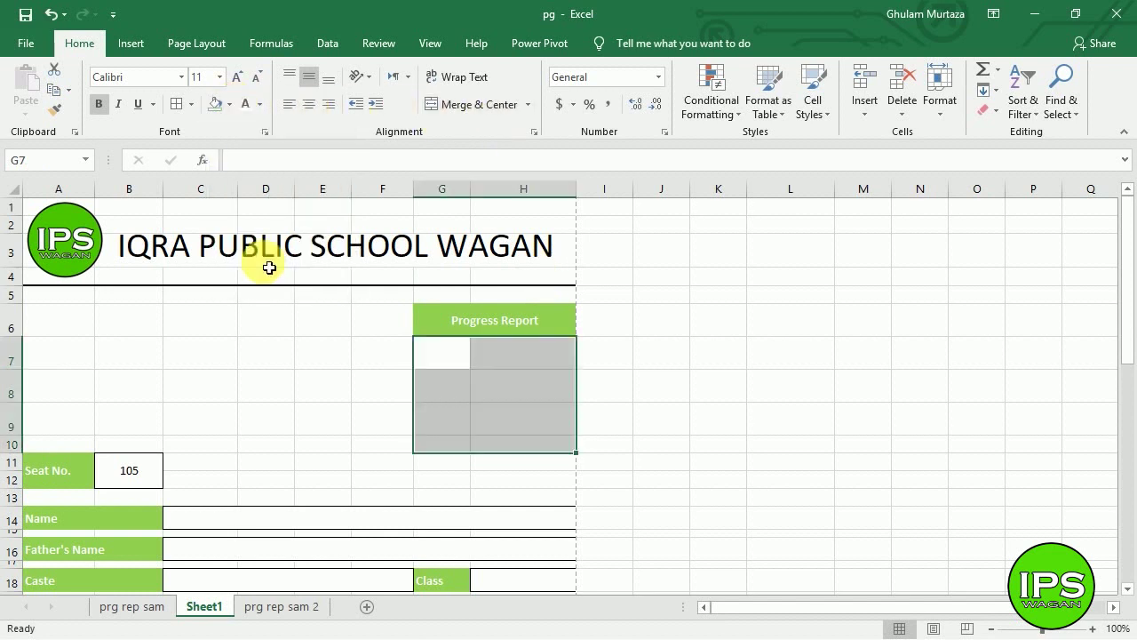
click(343, 363)
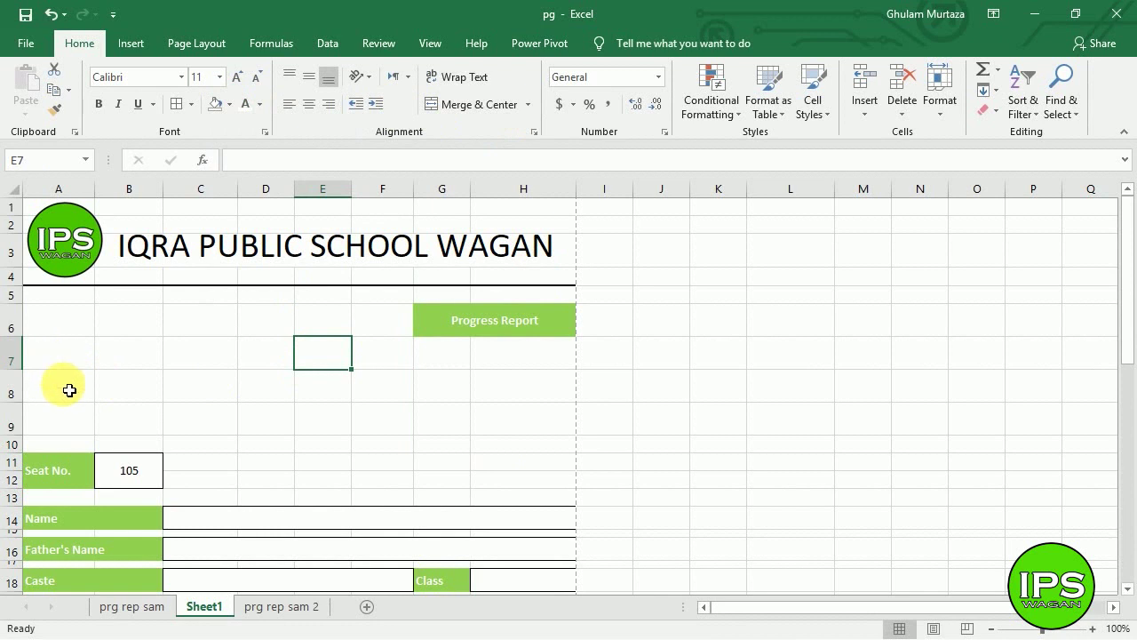
Make row 7 slightly shorter, then merge and center Progress Report across G6:H7 at font size 16.
drag(26, 370, 24, 361)
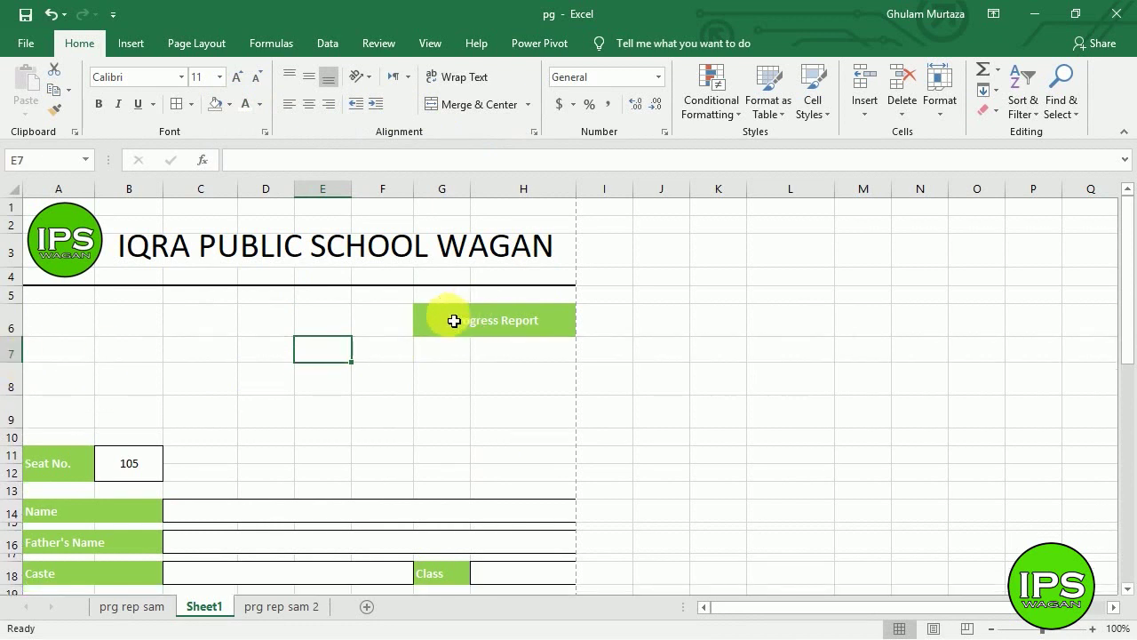
drag(454, 321, 494, 343)
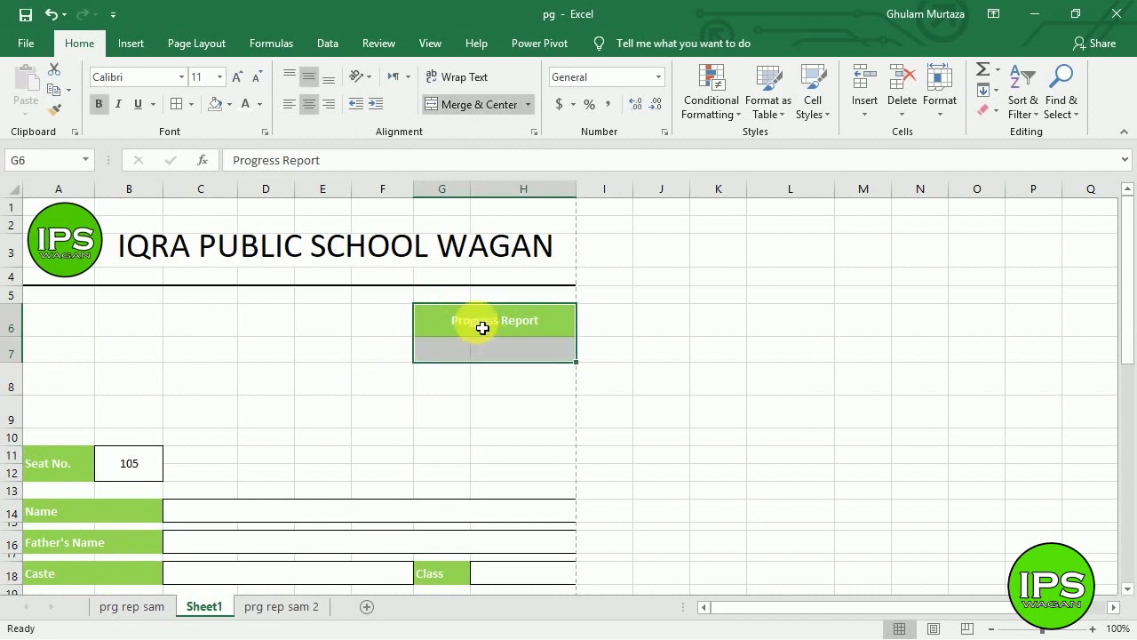
click(458, 104)
click(237, 77)
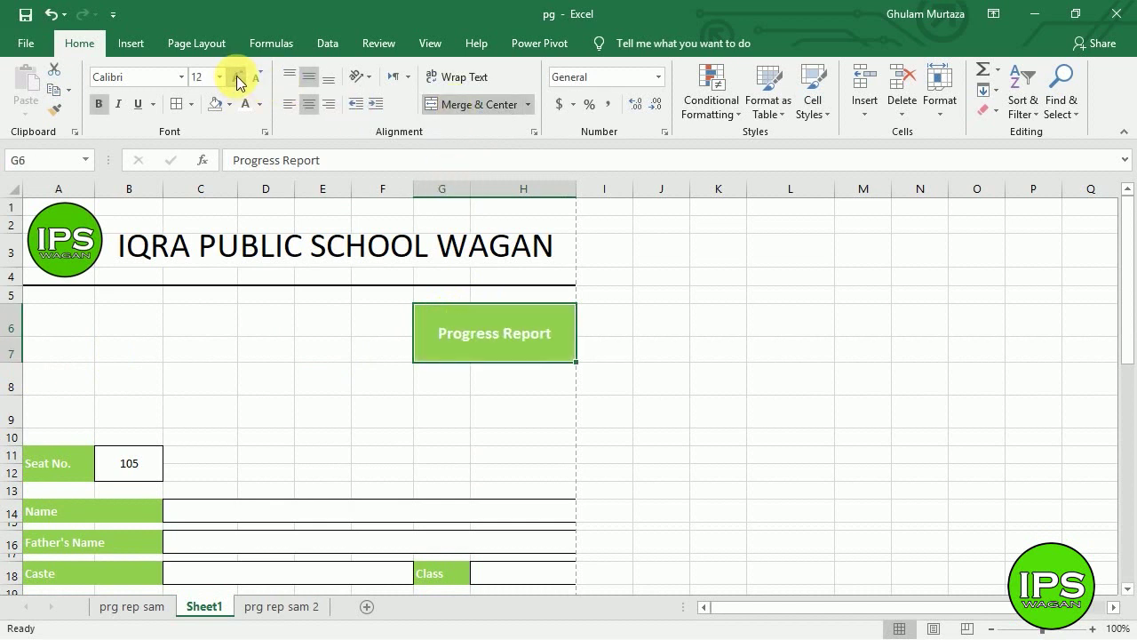
click(236, 77)
click(237, 77)
click(61, 390)
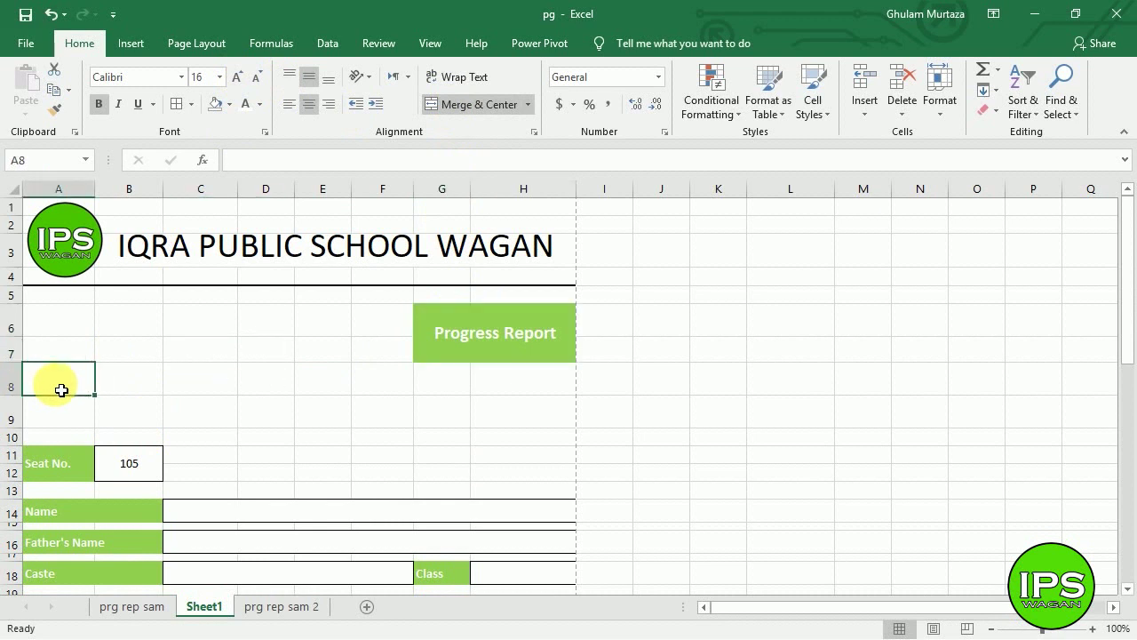
Enter the label Exam in A9 and the value 1st Term in B9.
click(65, 414)
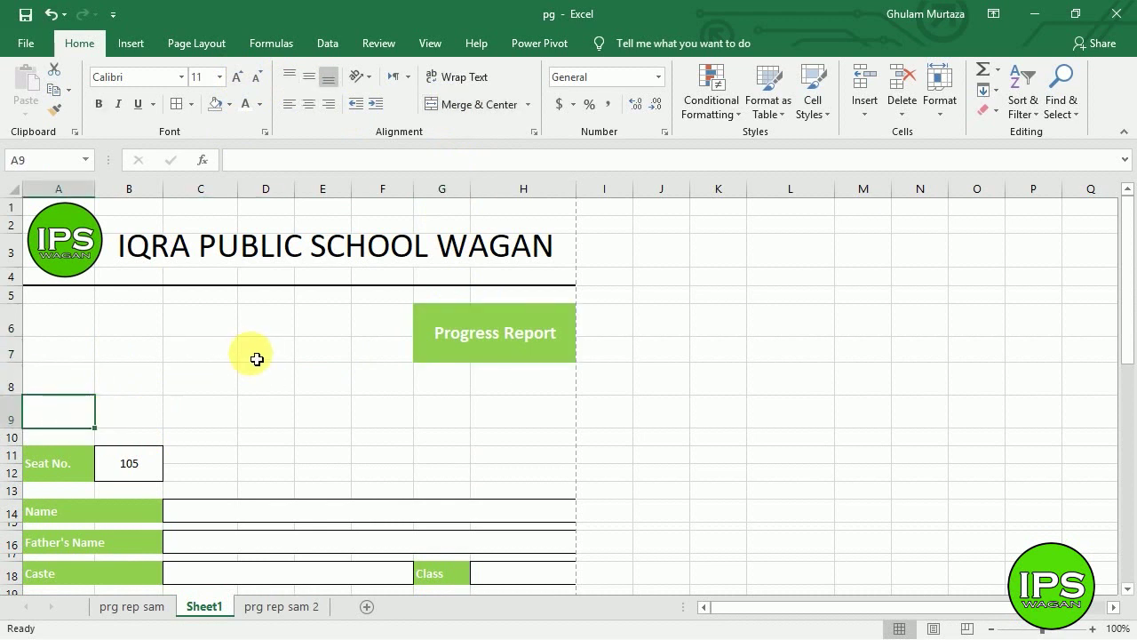
text(Exam)
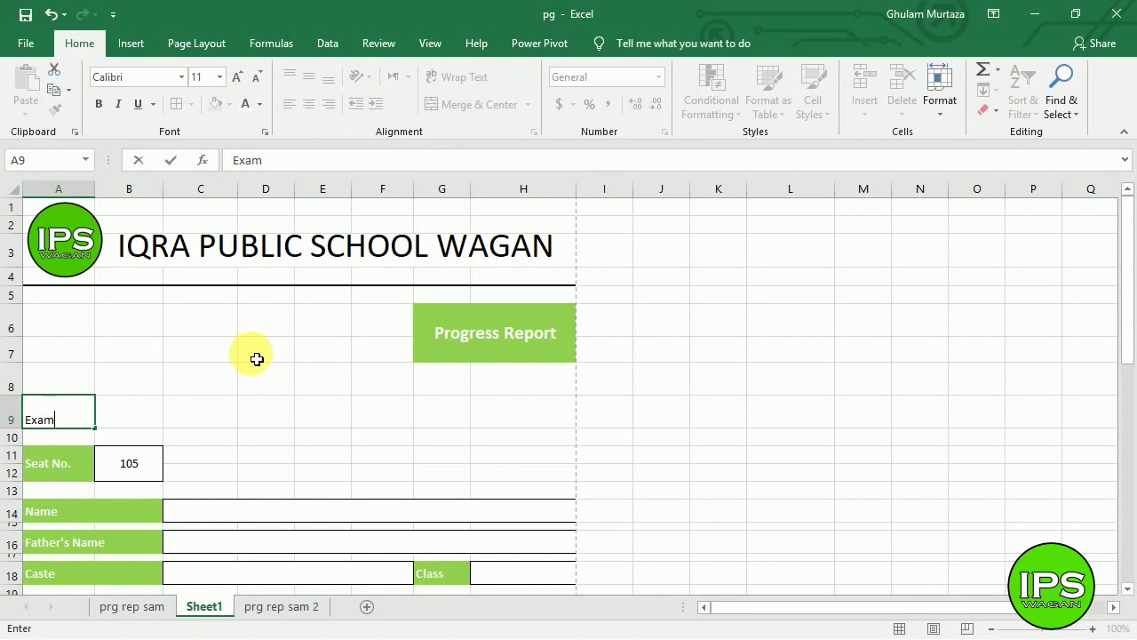
key(Tab)
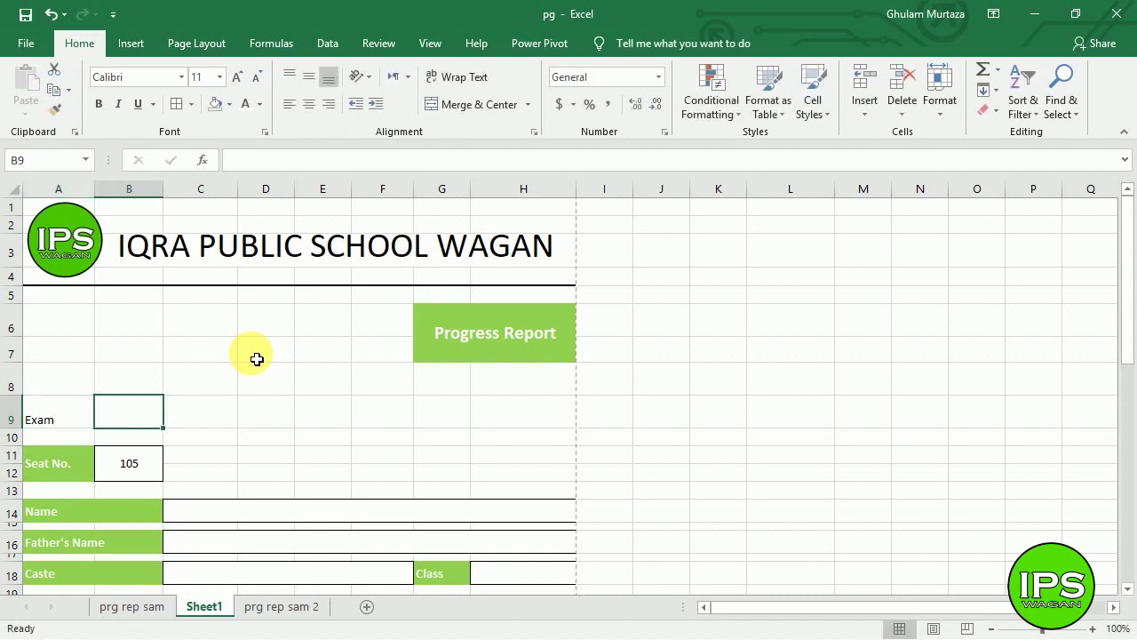
text(1st T)
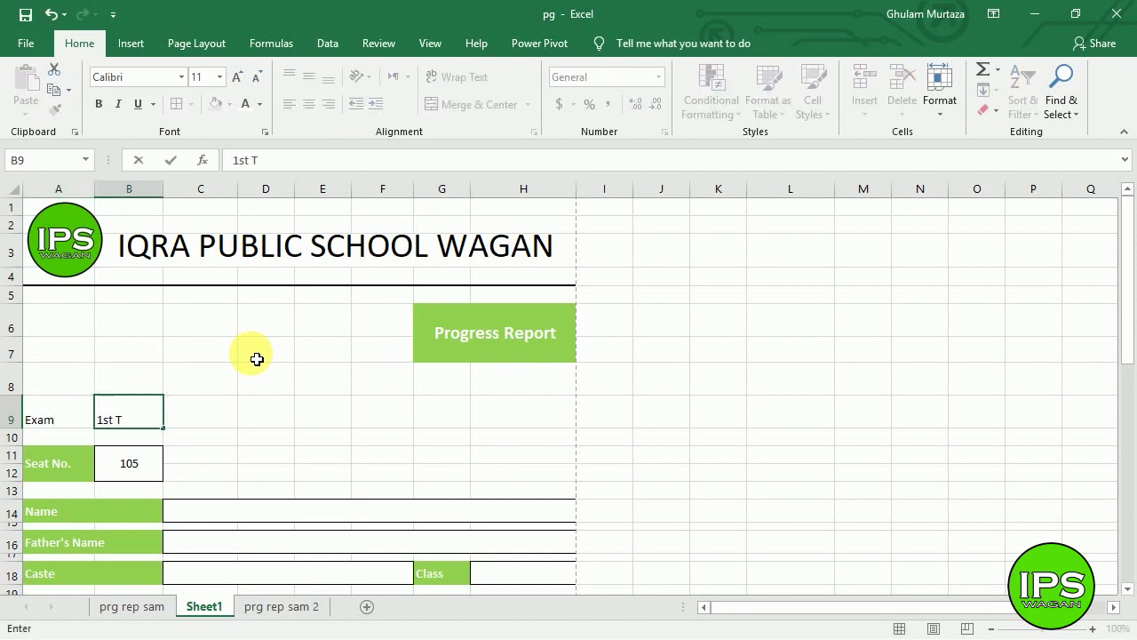
text(erm)
key(Return)
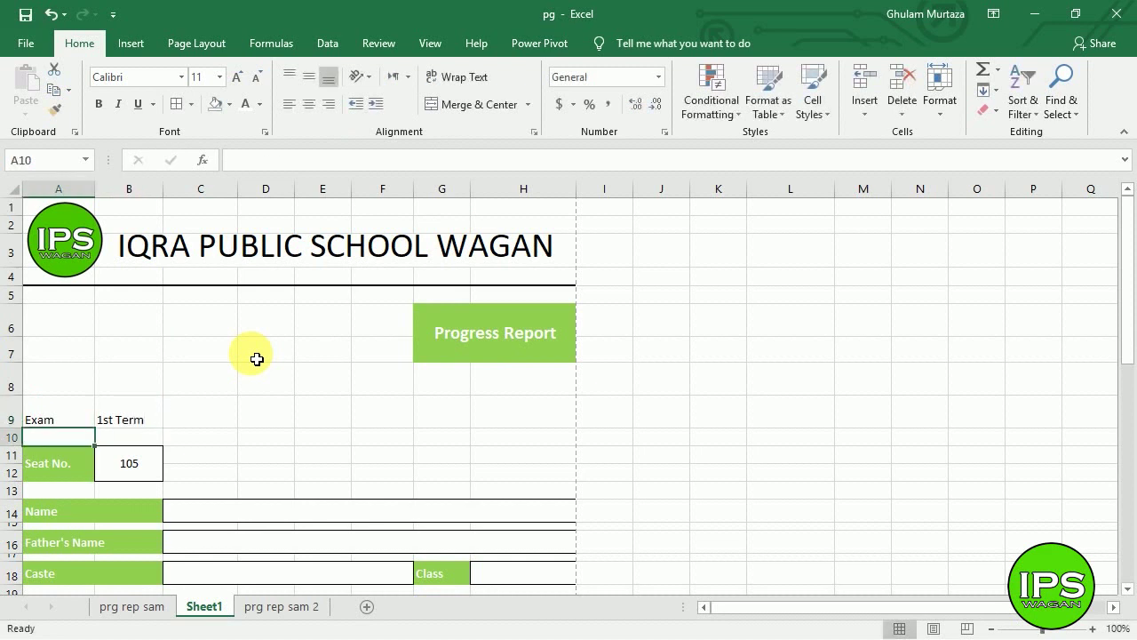
Fill the Exam label cell A9 with the standard light green color.
key(Up)
click(191, 105)
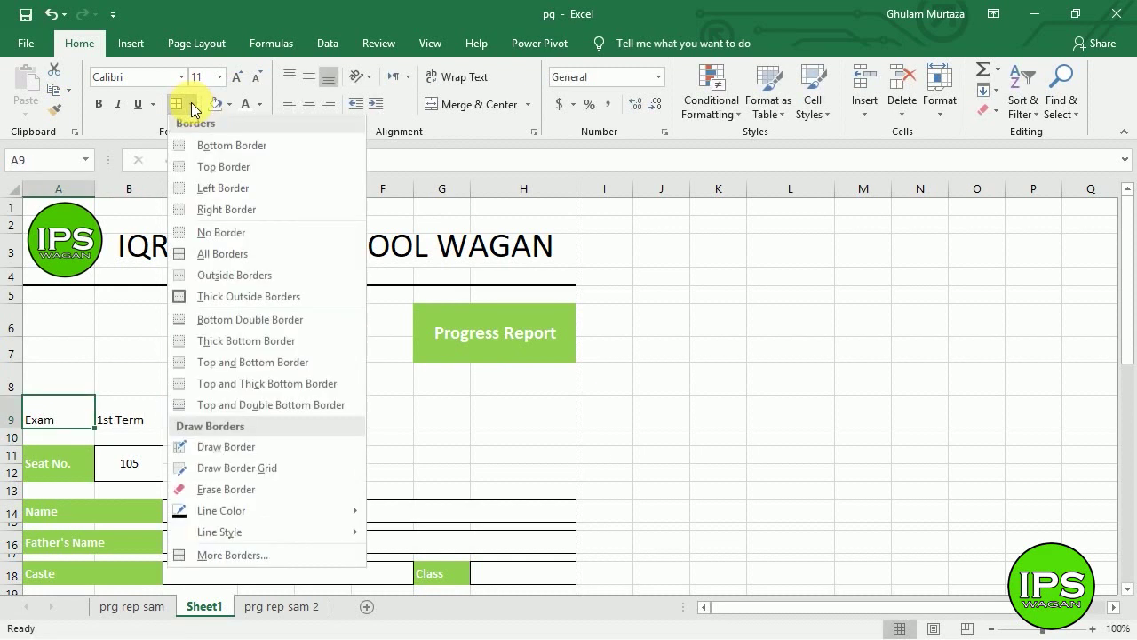
click(230, 104)
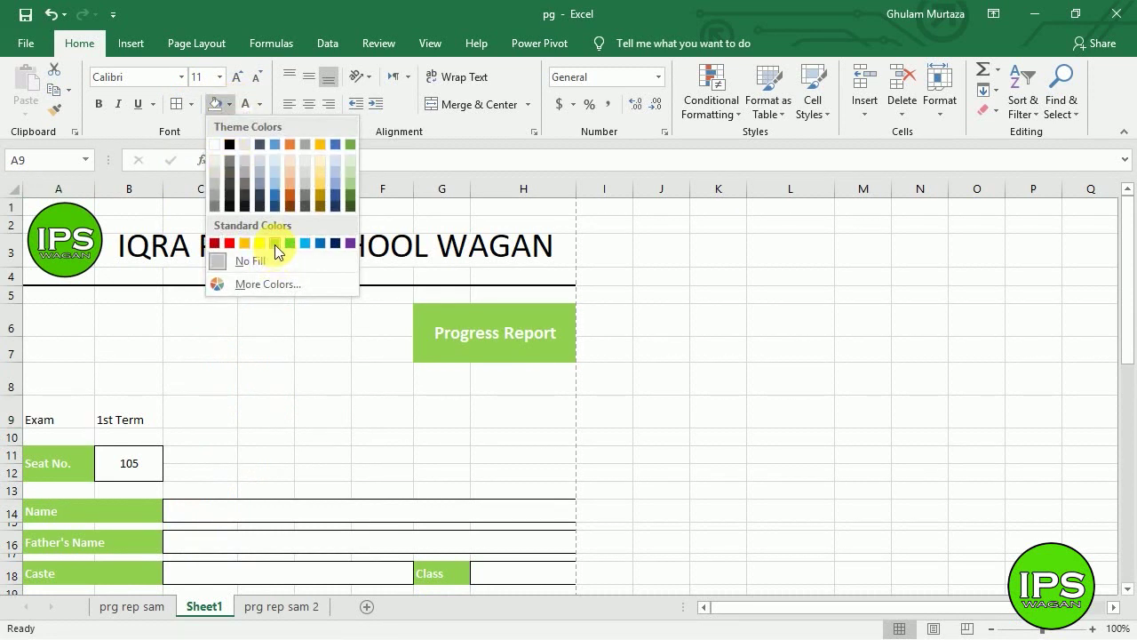
click(275, 244)
Merge and center the 1st Term value across B9:D9 beside the Exam label.
drag(123, 419, 284, 424)
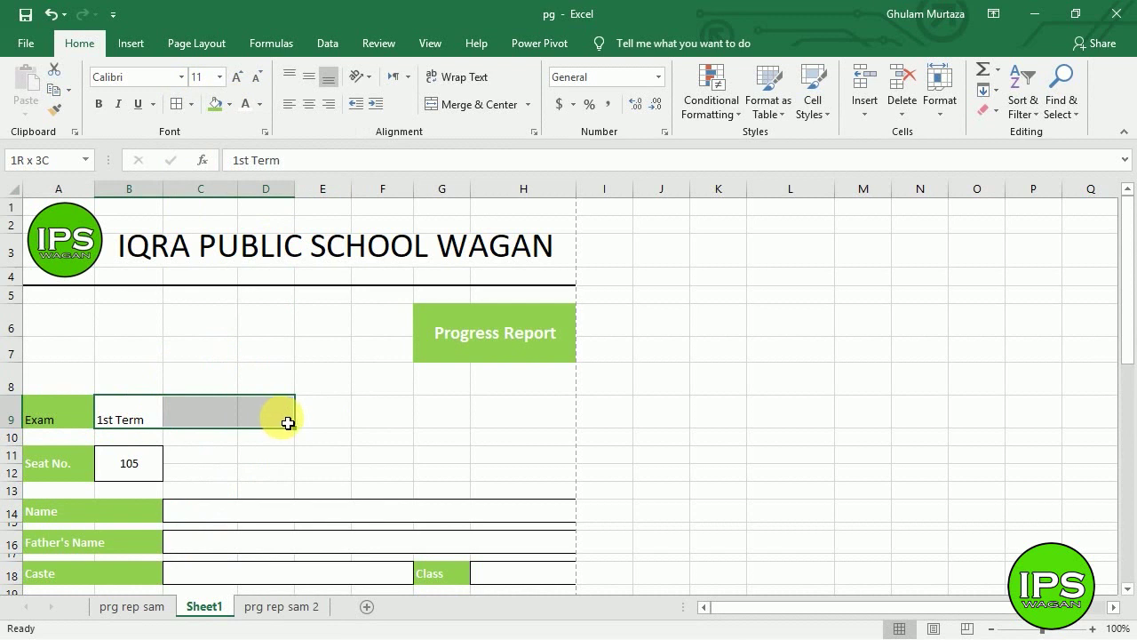
click(499, 102)
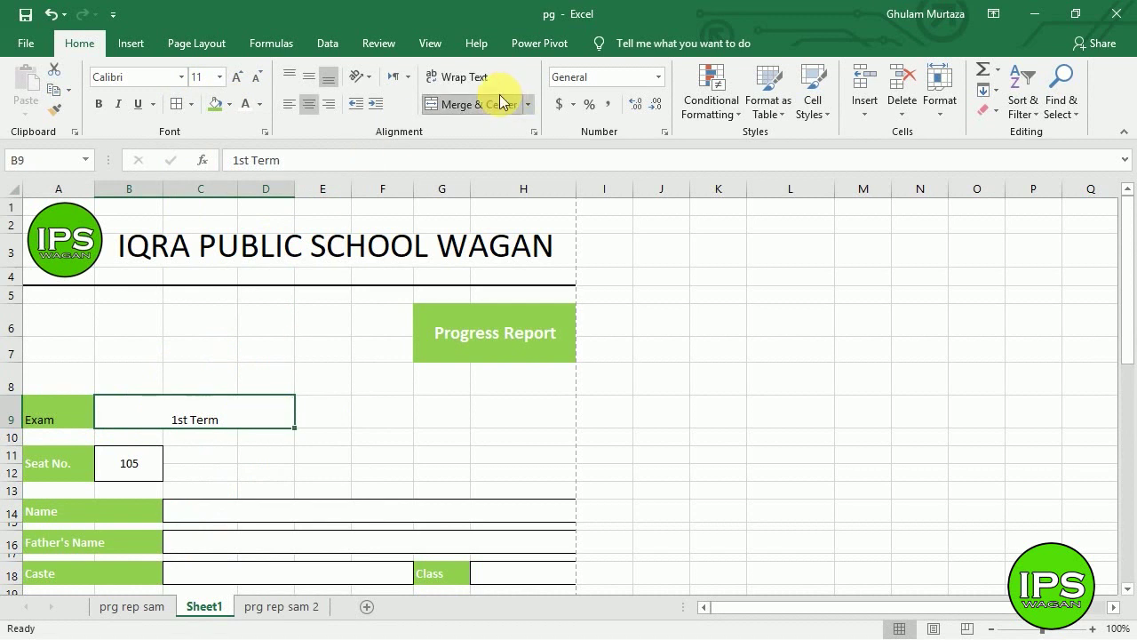
click(306, 80)
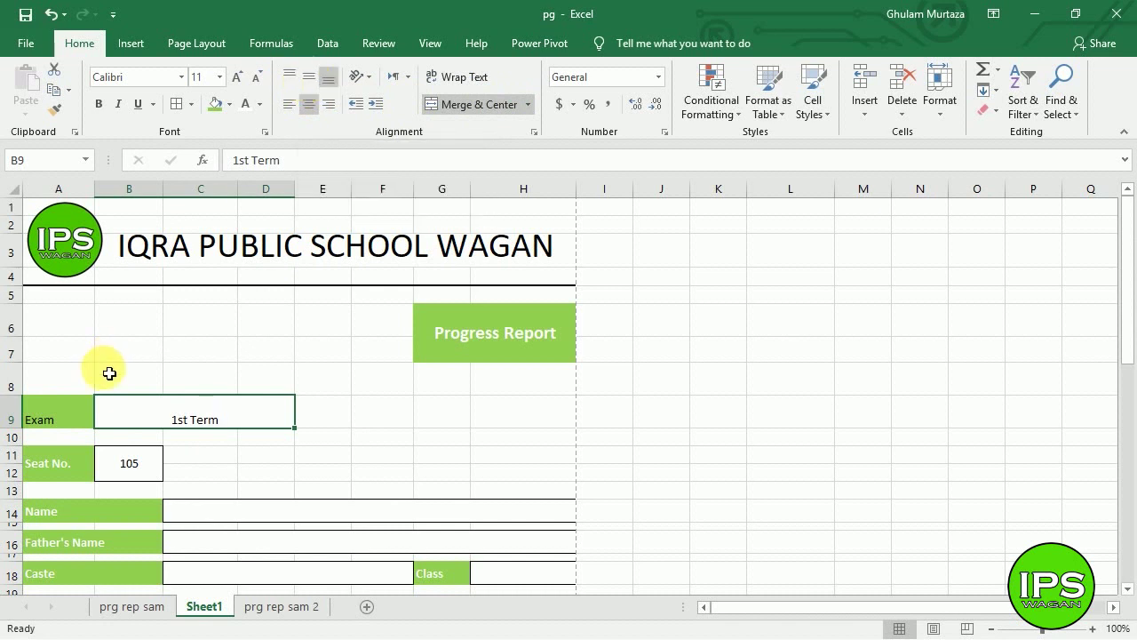
Middle-align A9:D9 vertically, with Exam left-aligned and 1st Term centered horizontally.
drag(79, 422, 131, 406)
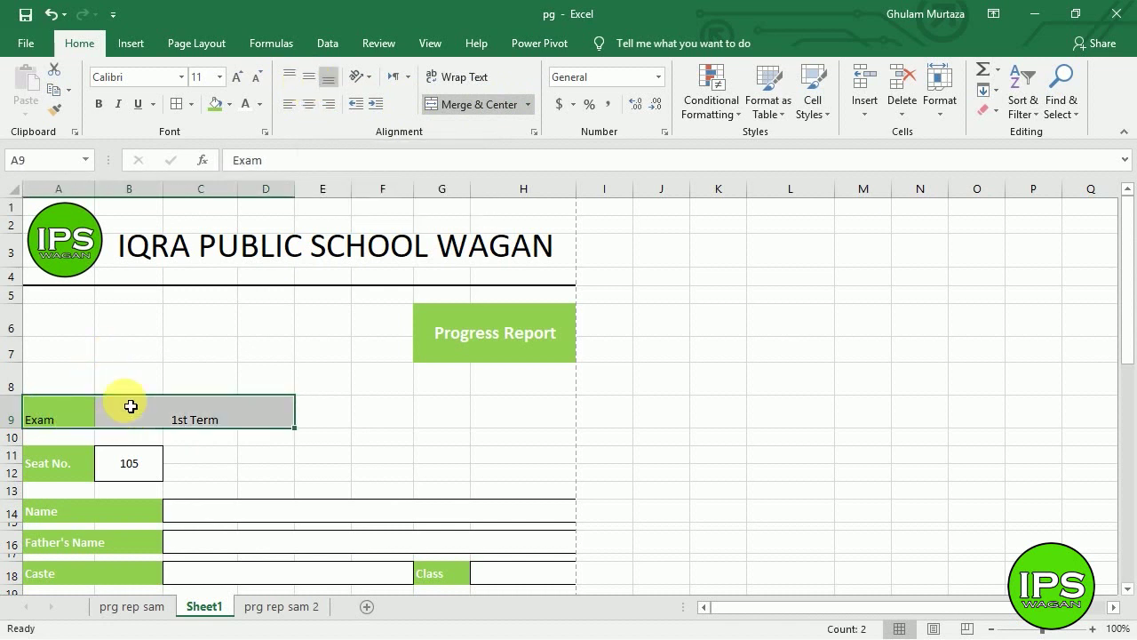
click(306, 74)
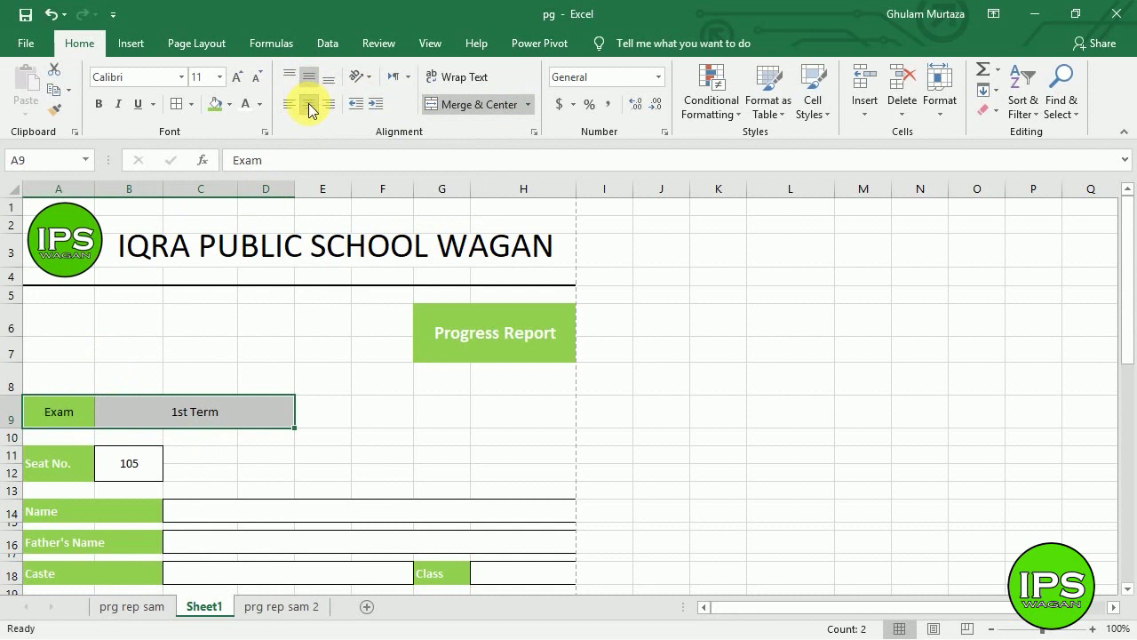
click(290, 104)
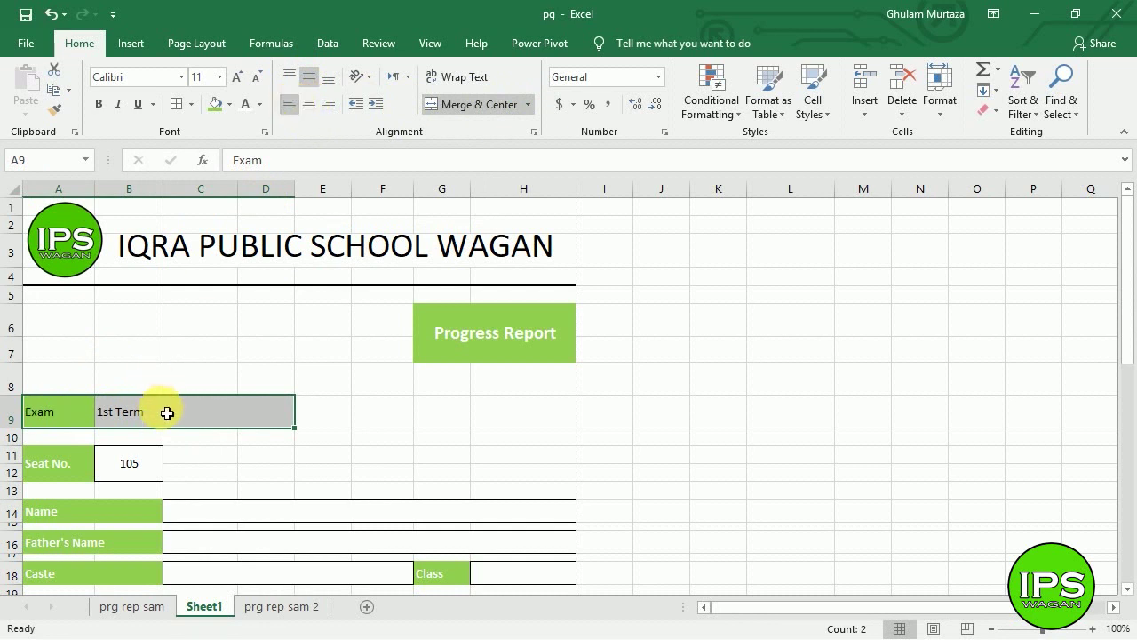
click(165, 411)
click(308, 104)
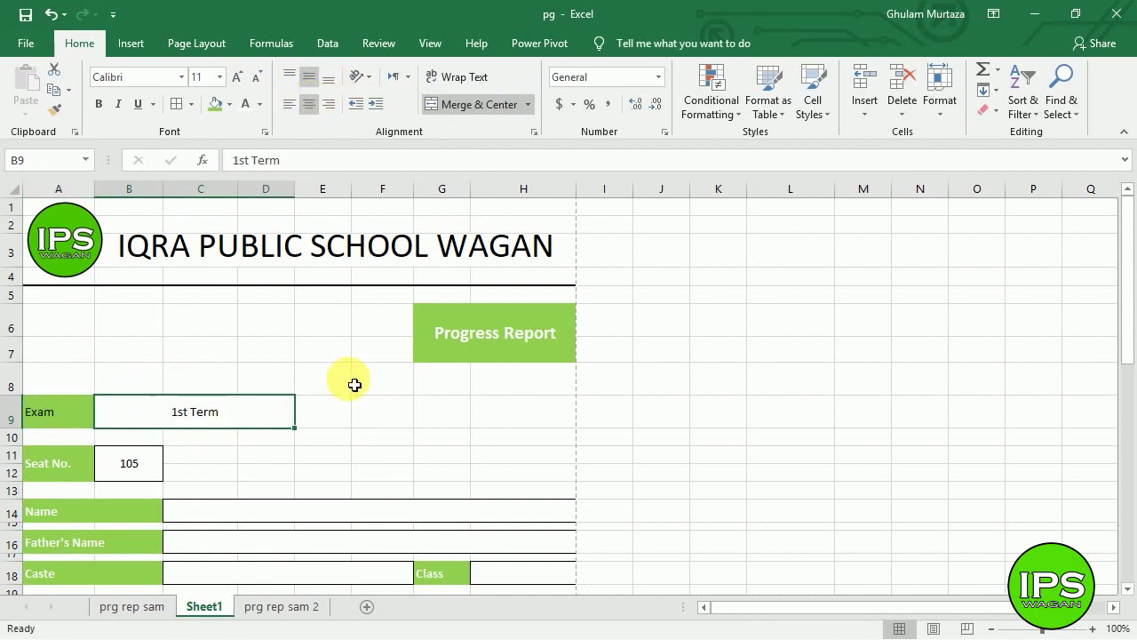
Merge F9:G9 into one left-aligned cell and fill it with light green.
click(379, 418)
drag(379, 418, 432, 414)
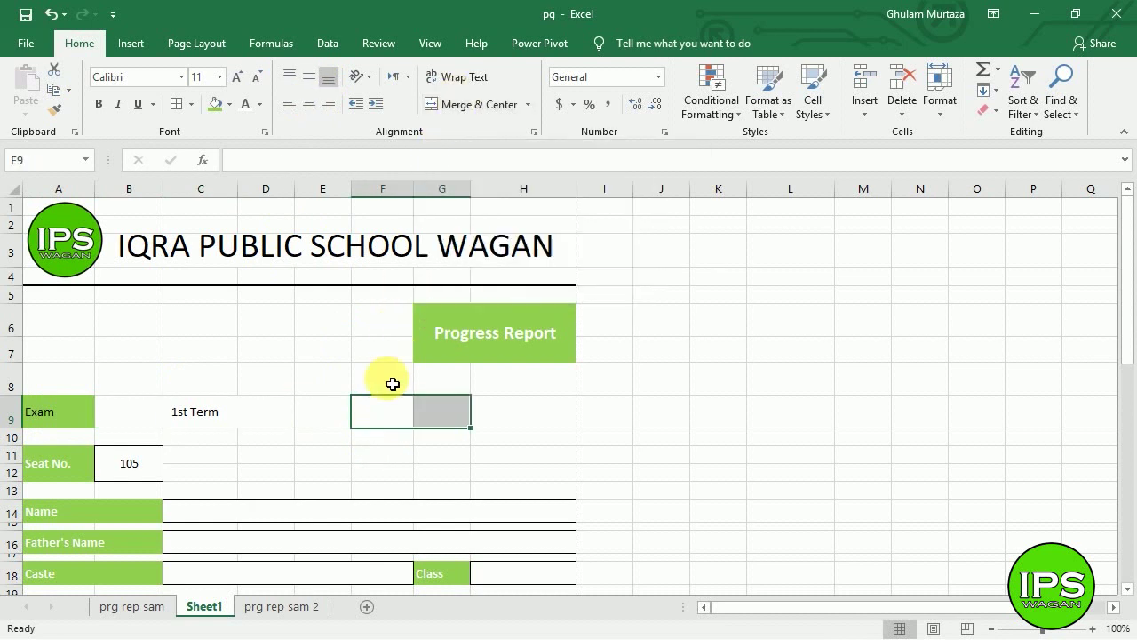
click(450, 110)
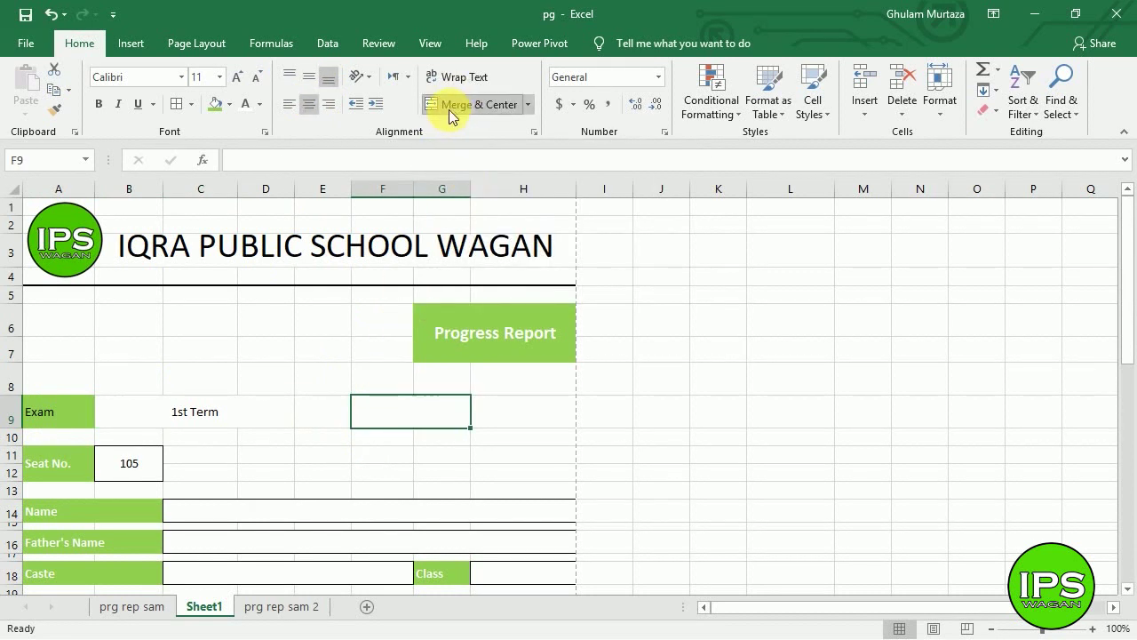
click(288, 104)
click(212, 104)
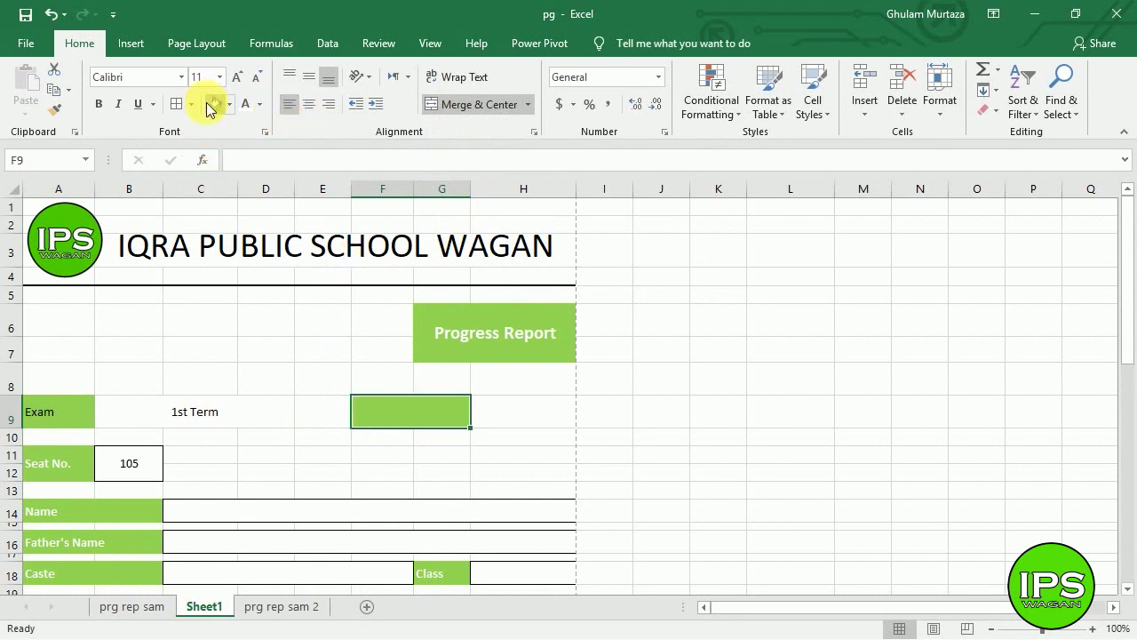
Enter the label Session in F9 and 2018-2019 in H9, giving H9 the Automatic font color.
text(Session)
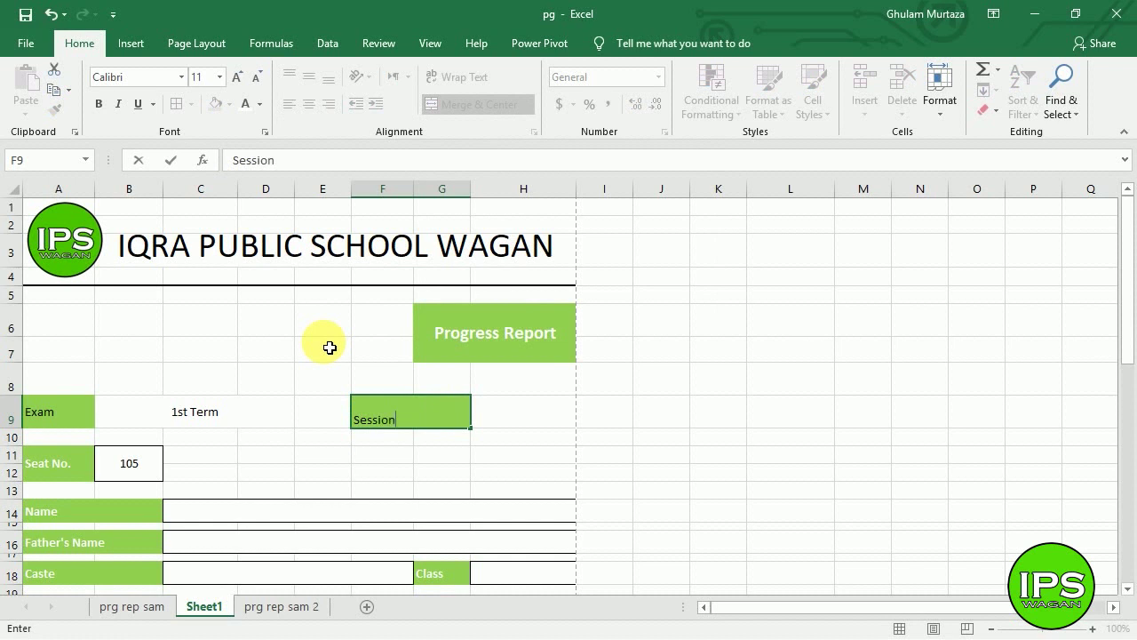
key(Return)
key(Up)
key(Right)
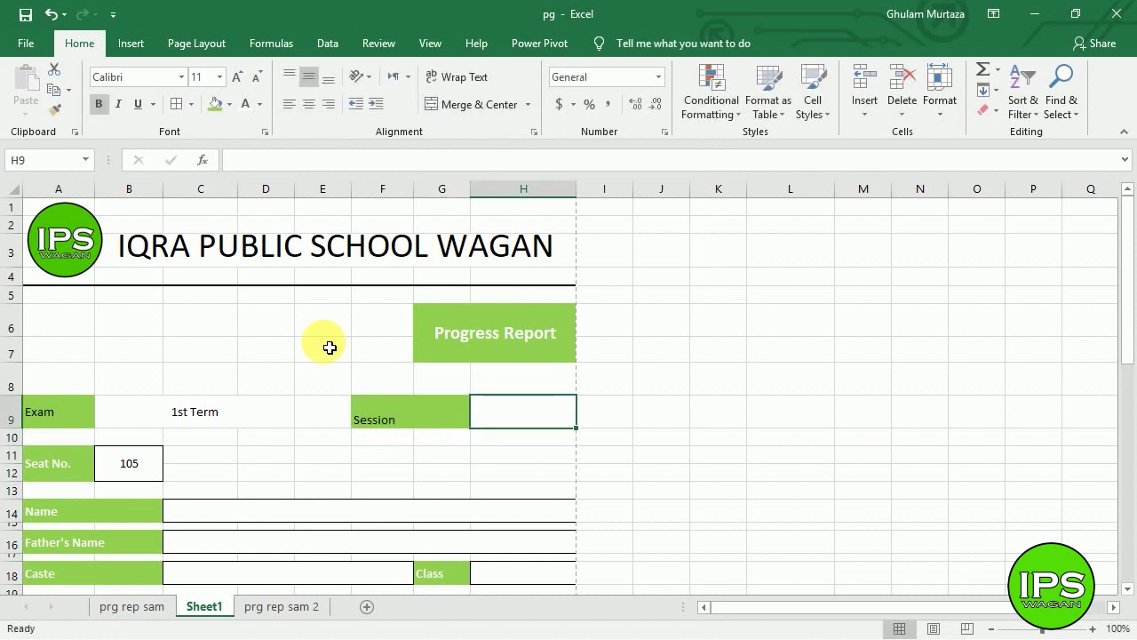
text(20)
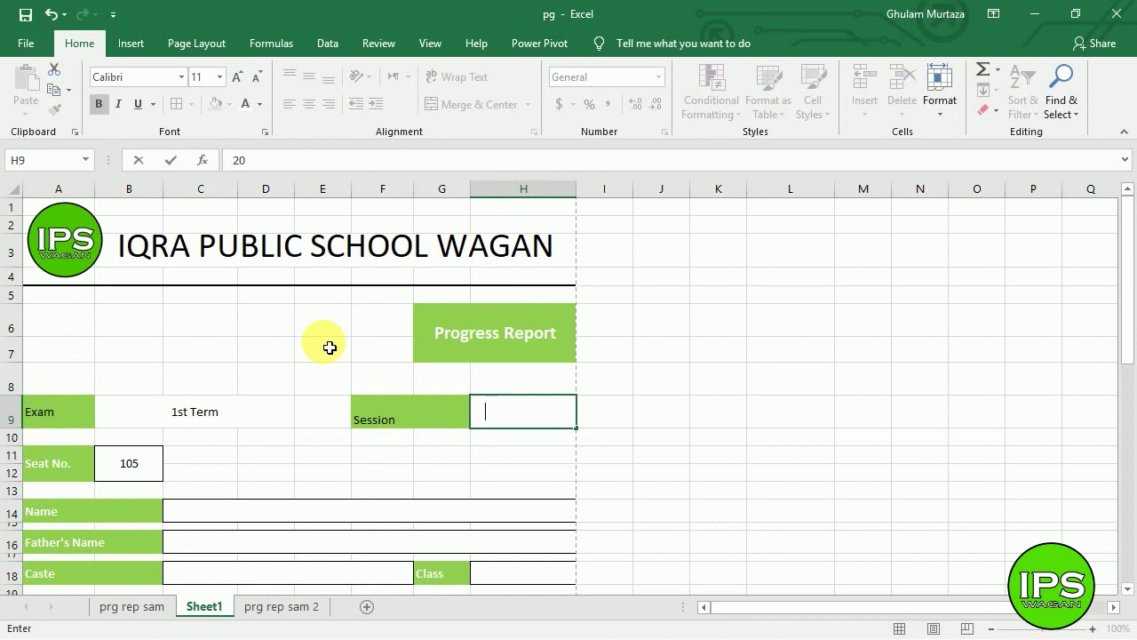
text(18-2019)
key(Return)
key(Up)
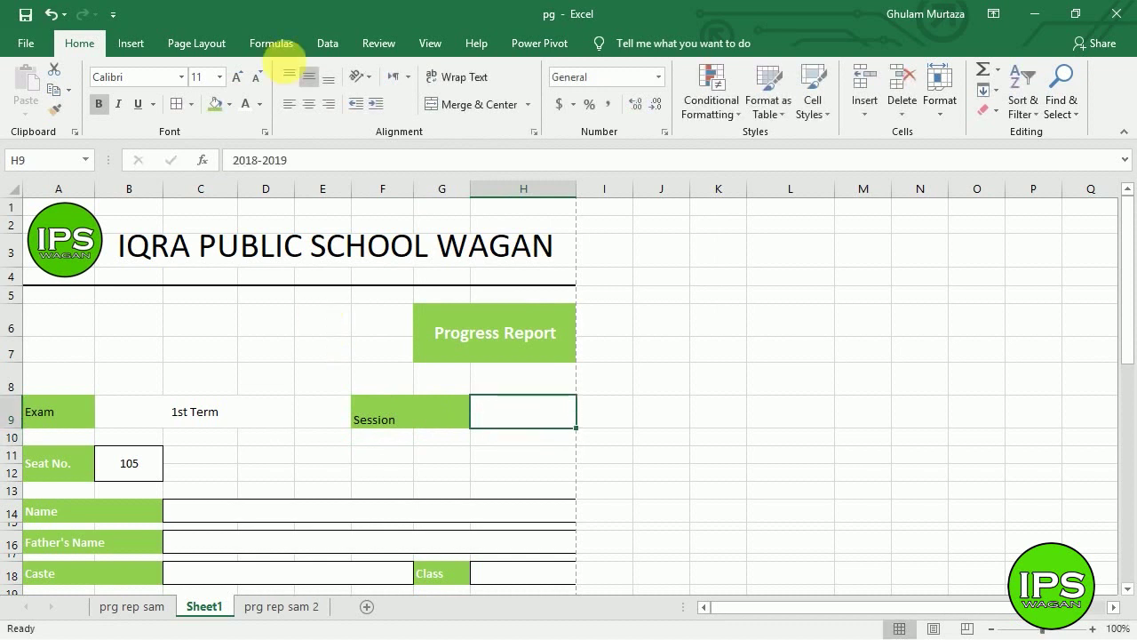
click(258, 108)
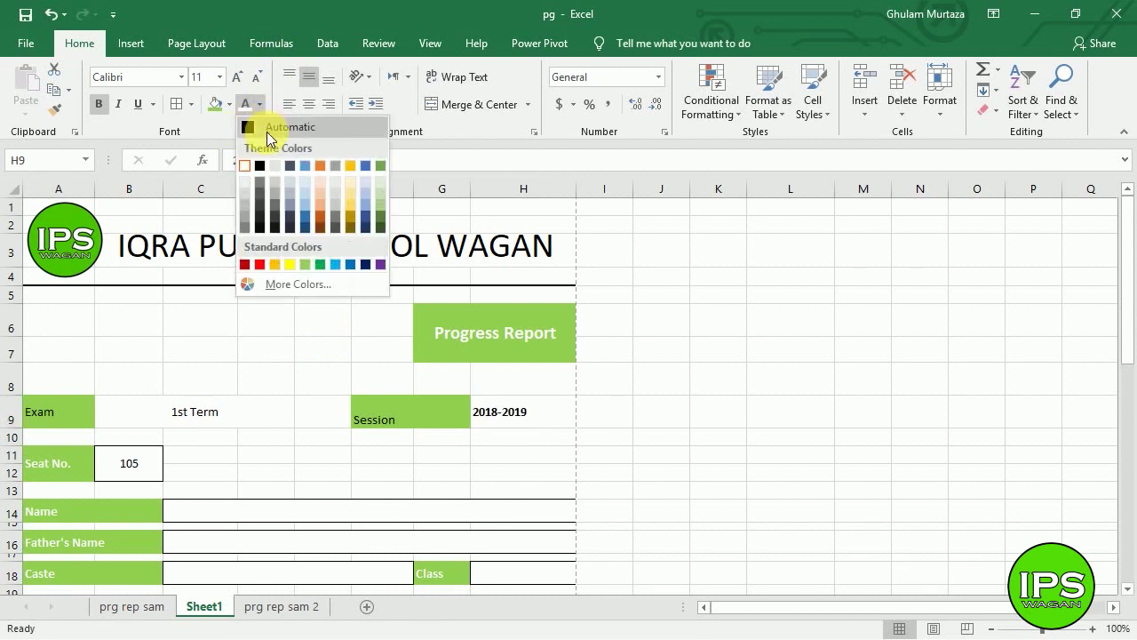
click(266, 128)
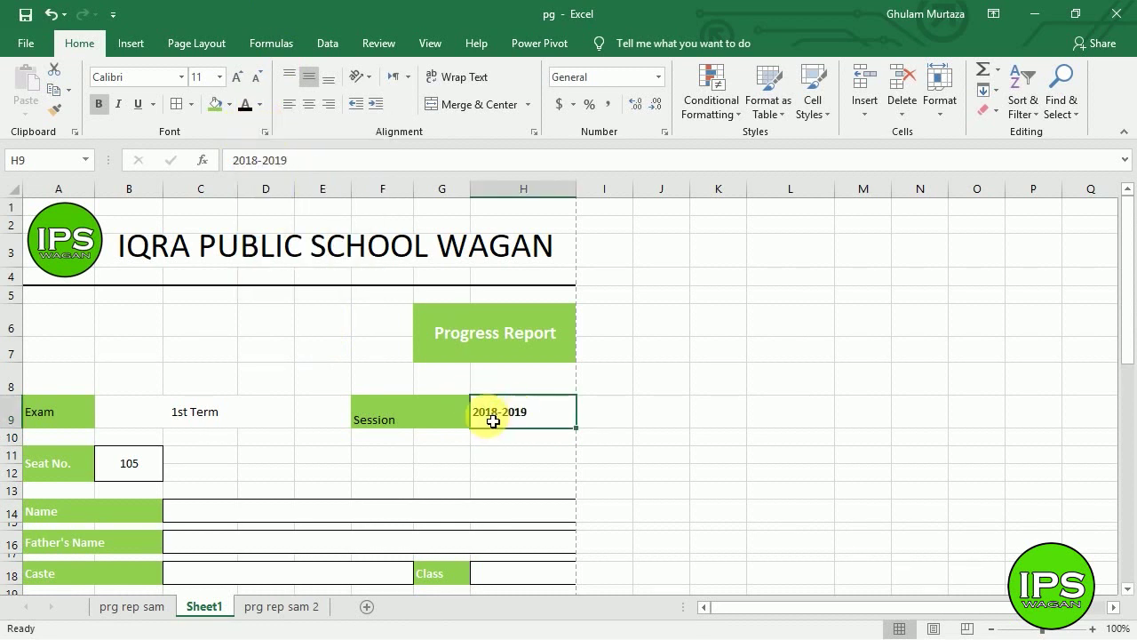
Middle-align the Session label in F9 and set its font size to 12.
drag(492, 422, 79, 414)
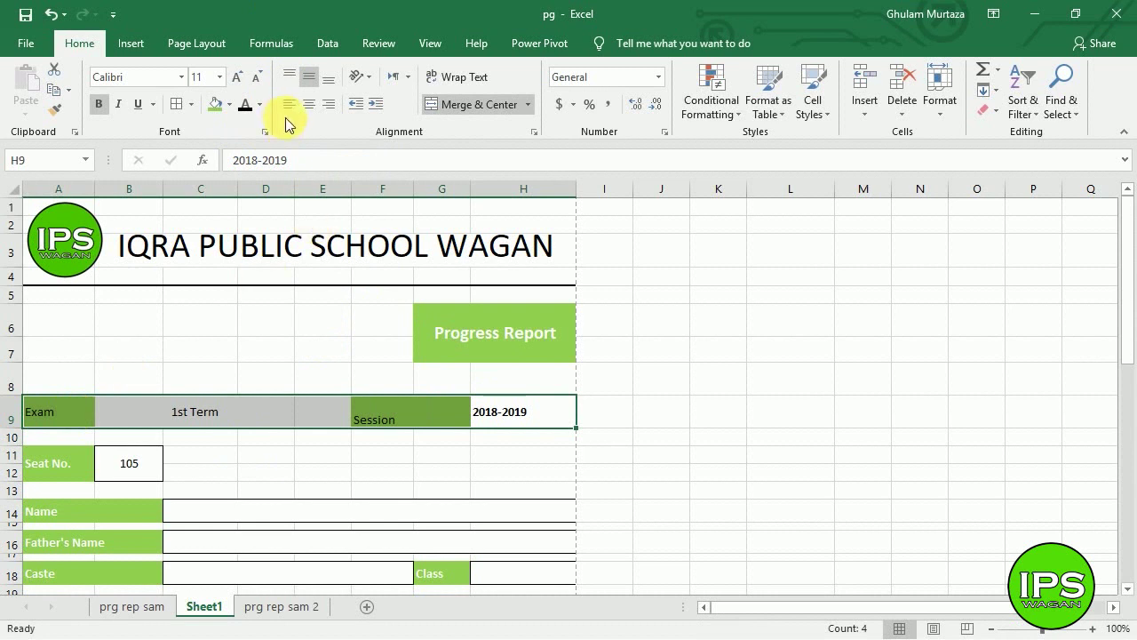
click(325, 373)
click(377, 433)
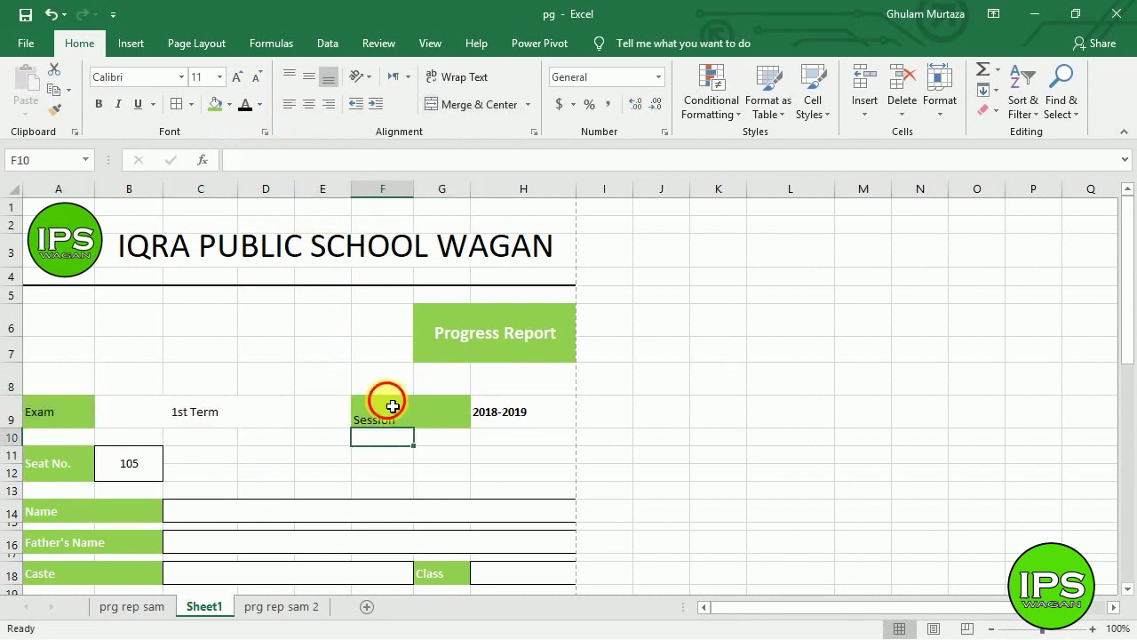
click(385, 405)
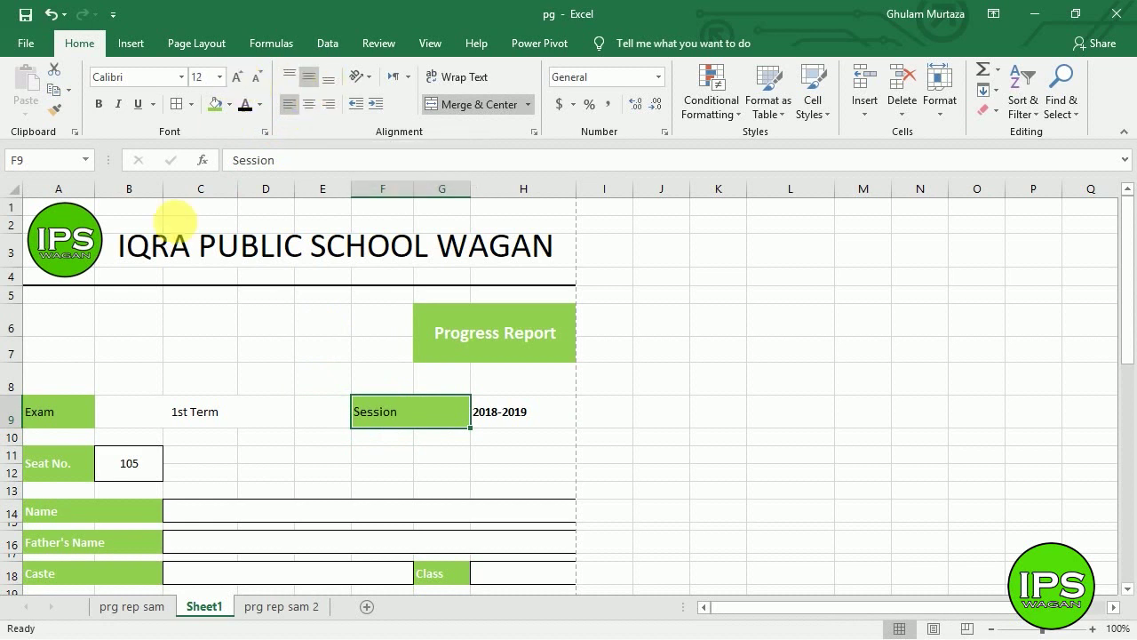
Set the font size of the whole Exam and Session row, A9:H9, to 12.
click(53, 423)
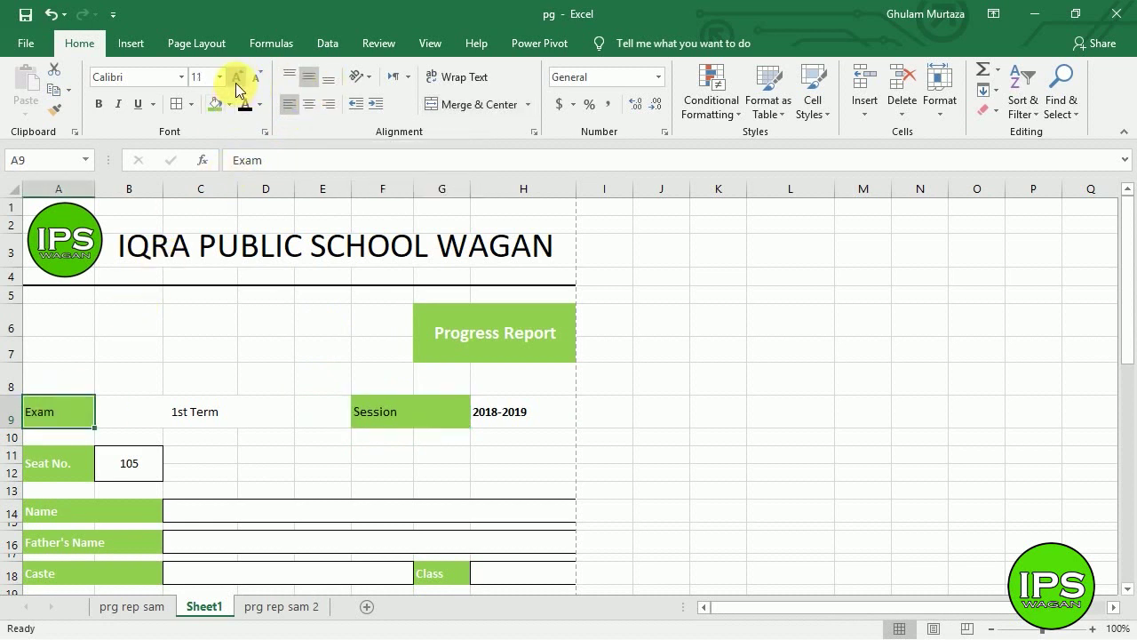
drag(56, 413, 520, 414)
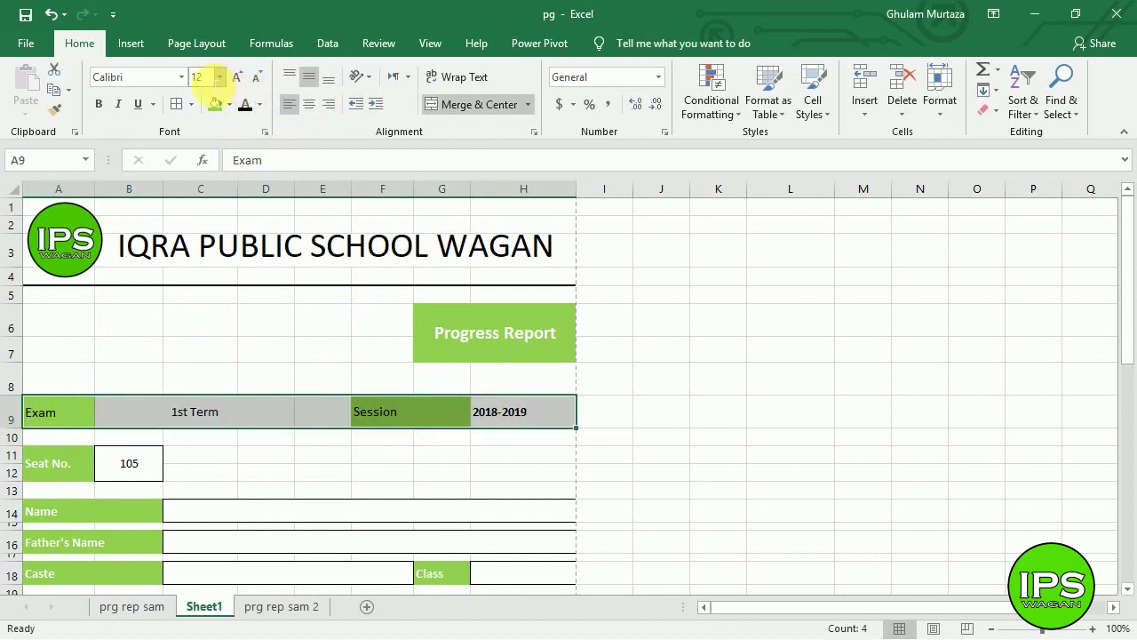
key(Return)
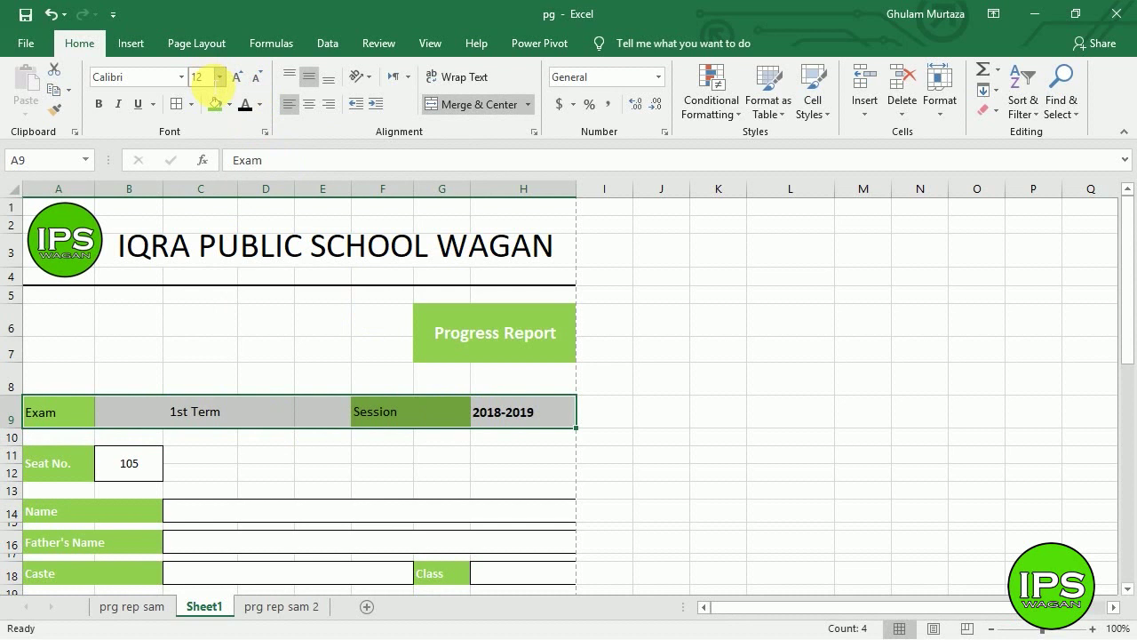
Remove the bold formatting from the 2018-2019 value in H9.
click(401, 412)
click(508, 416)
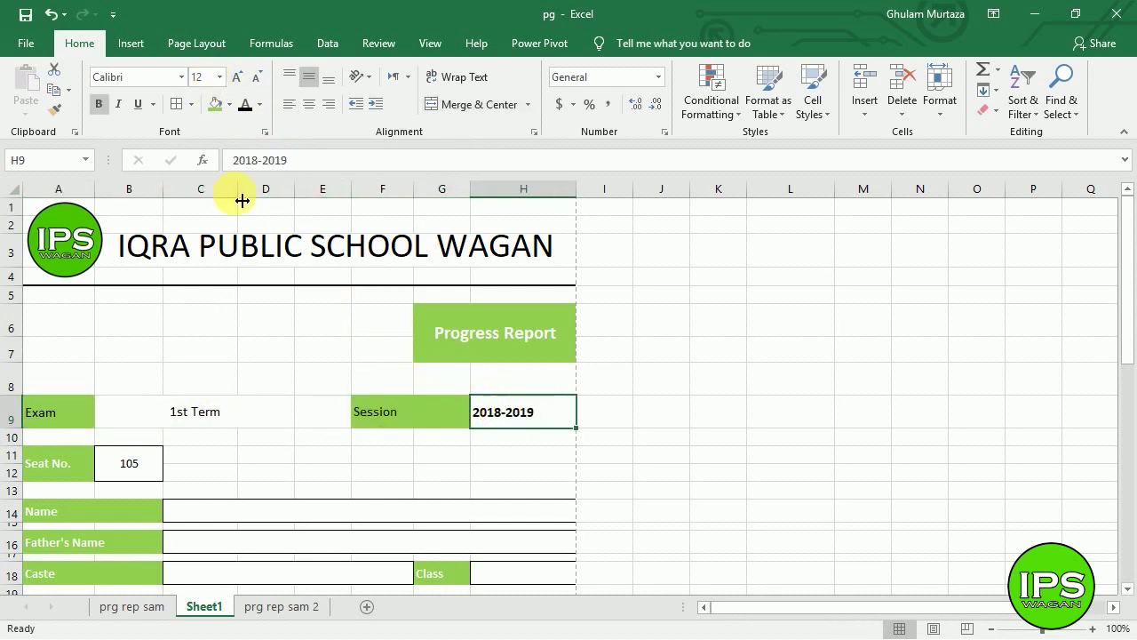
click(100, 106)
click(368, 458)
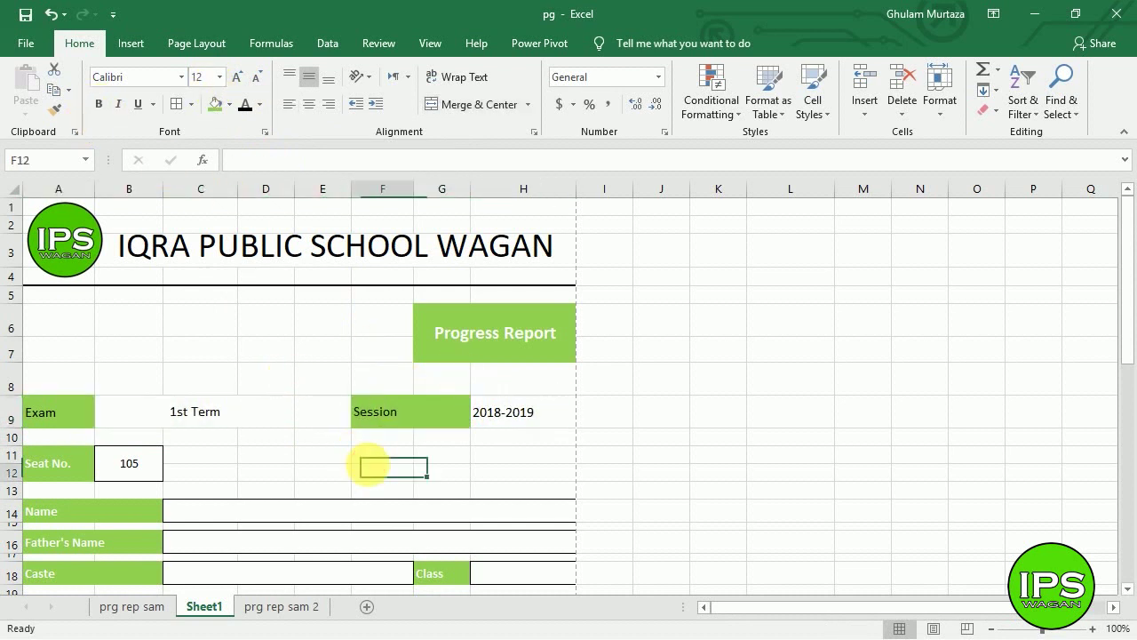
Make the Exam and Session labels in row 9 white and bold.
click(66, 421)
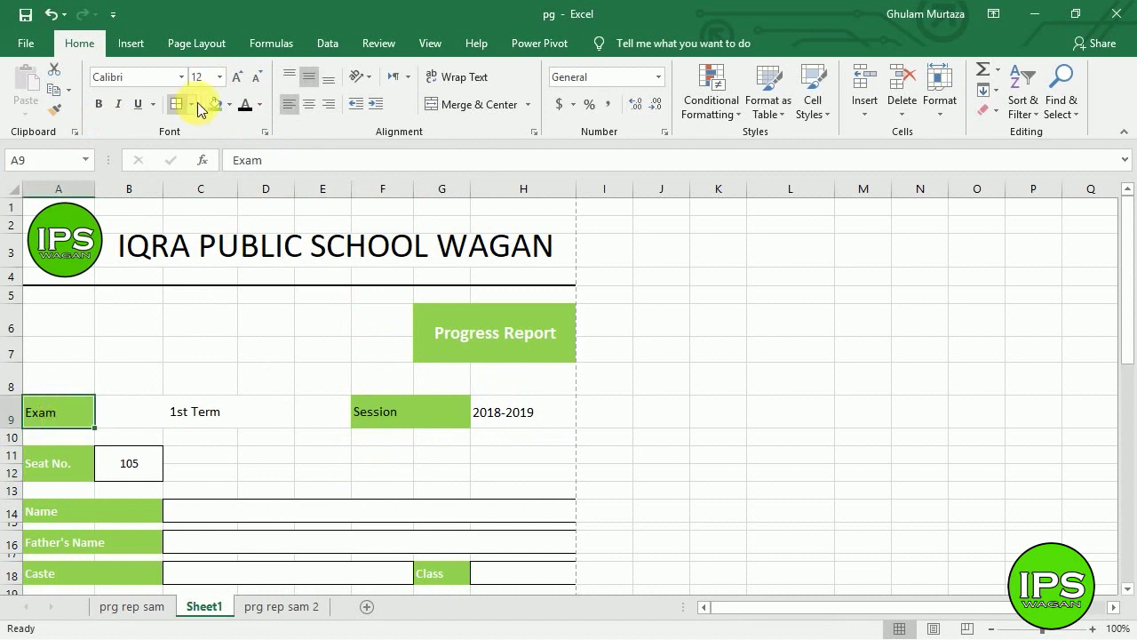
click(260, 105)
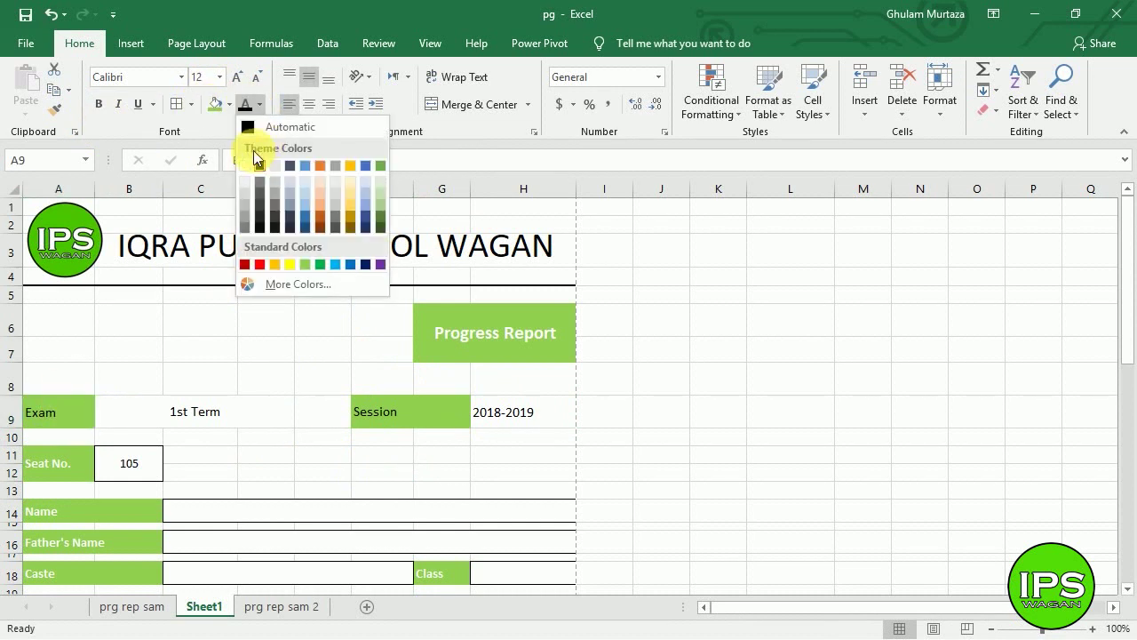
click(249, 165)
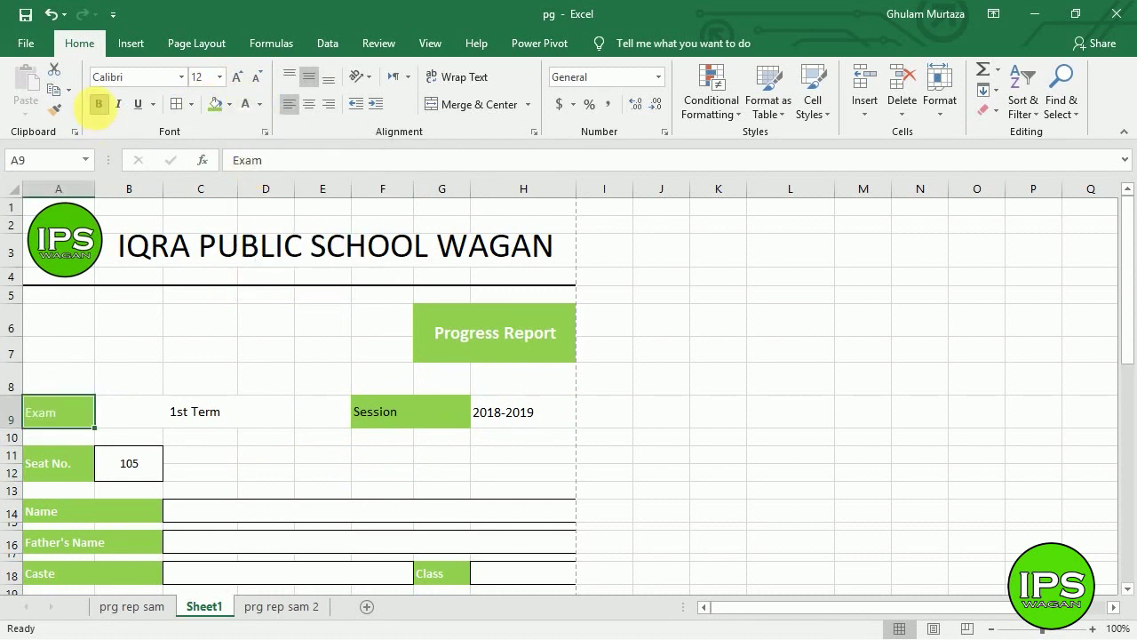
click(414, 423)
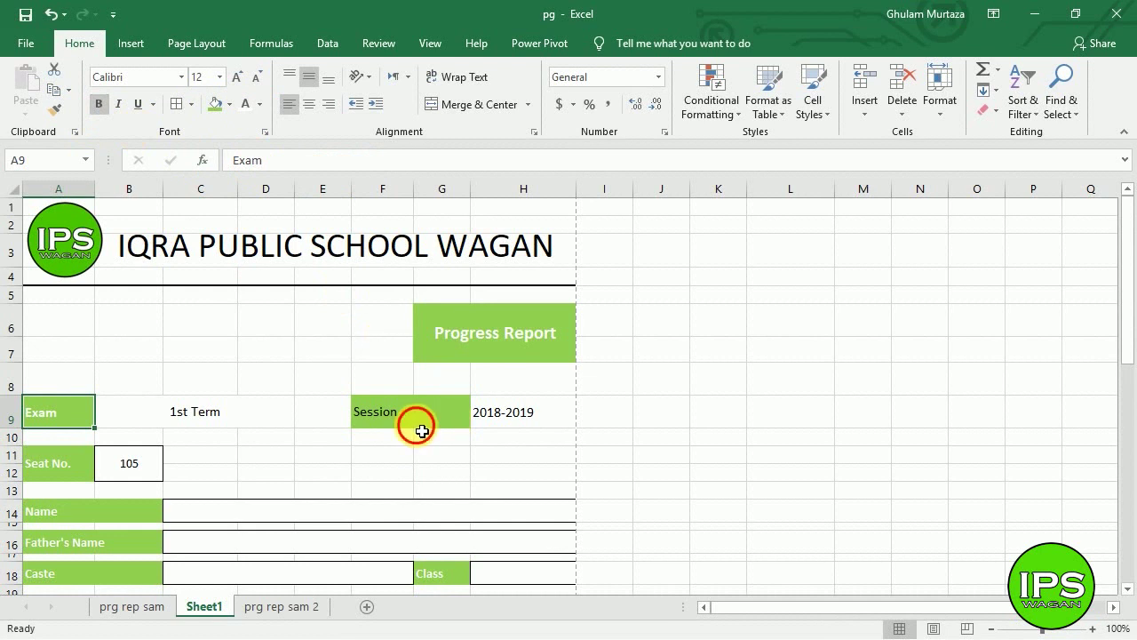
click(243, 104)
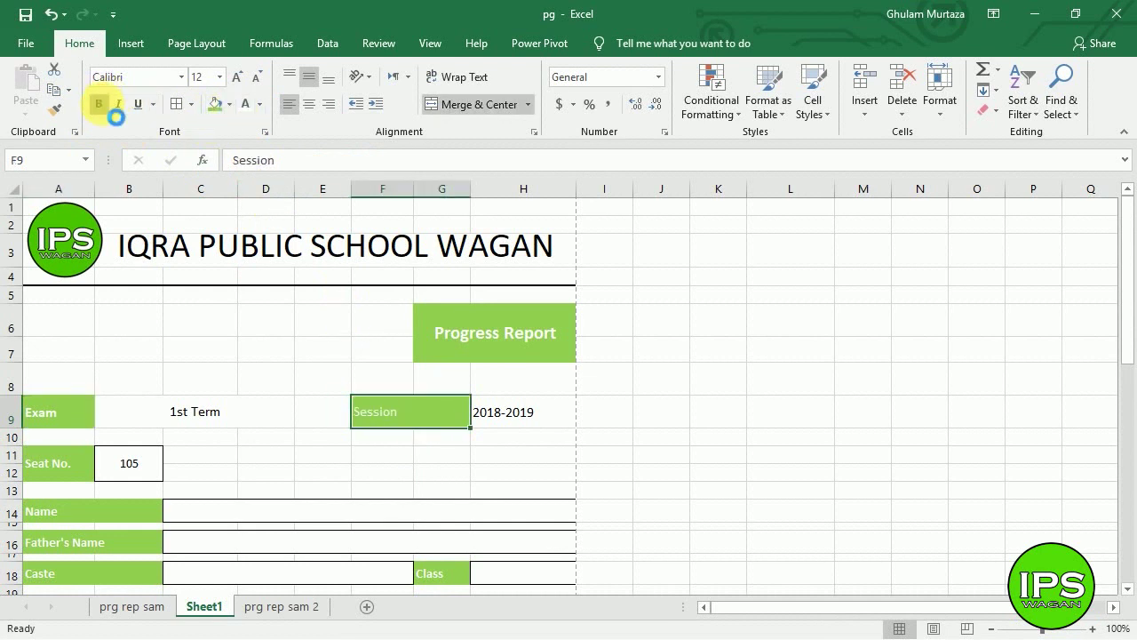
click(99, 104)
Add outline borders around 1st Term and 2018-2019, and center 2018-2019 and the Session label horizontally.
click(177, 413)
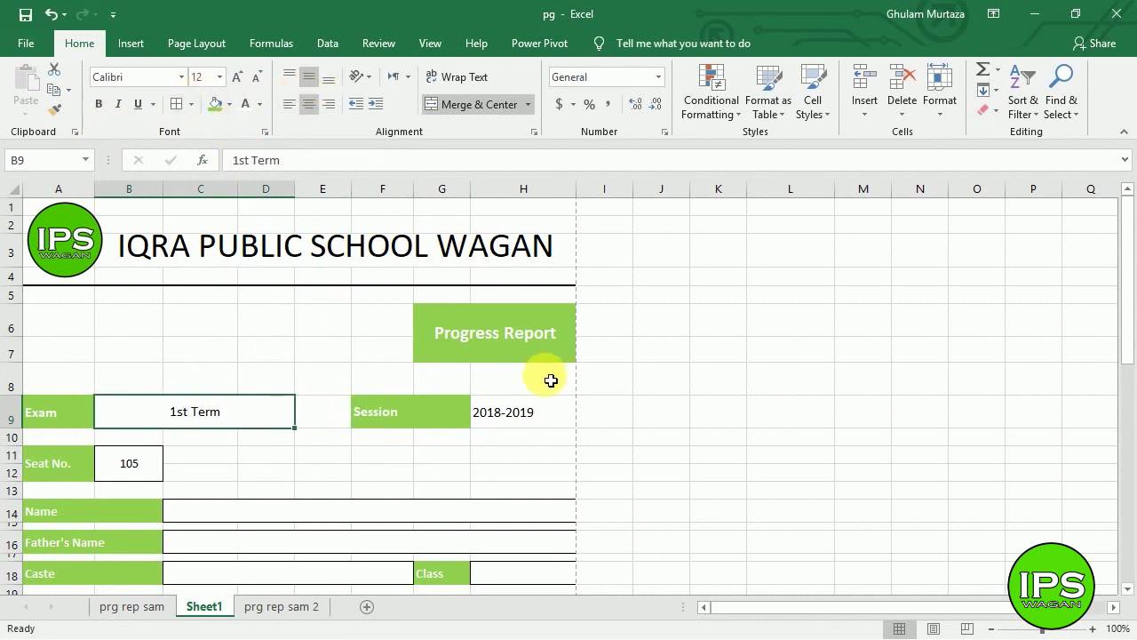
click(534, 413)
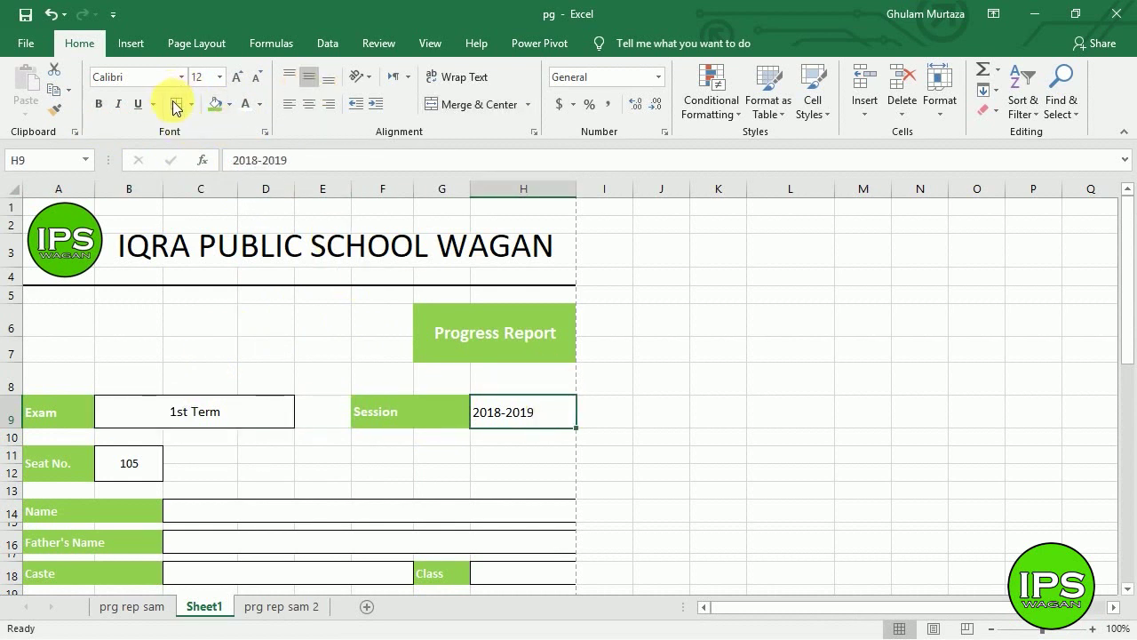
click(308, 111)
click(369, 457)
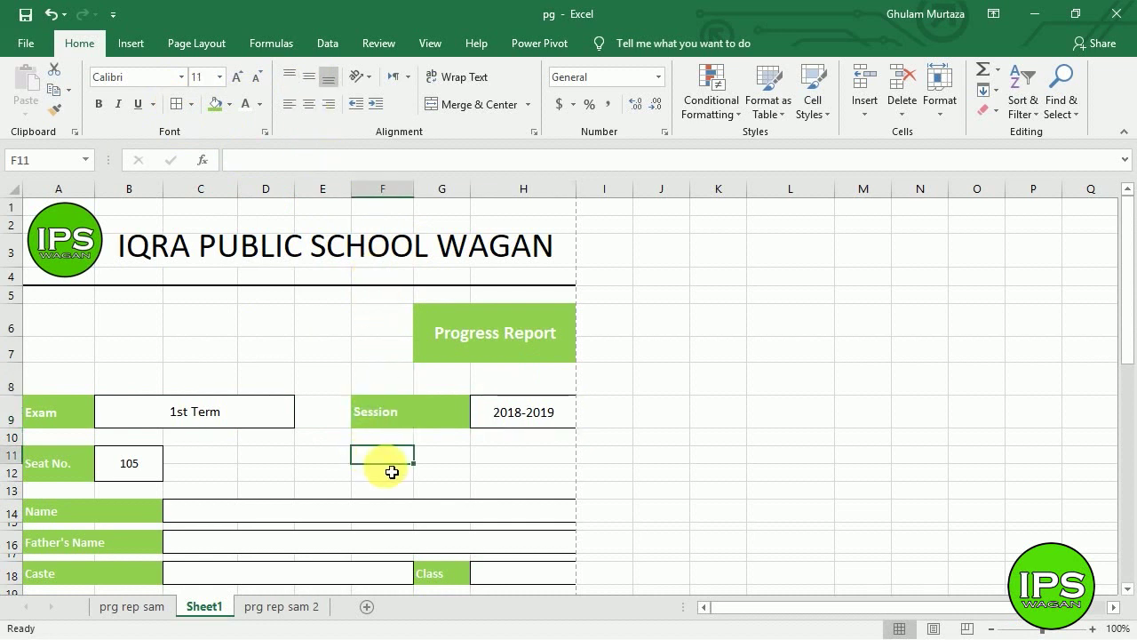
click(396, 414)
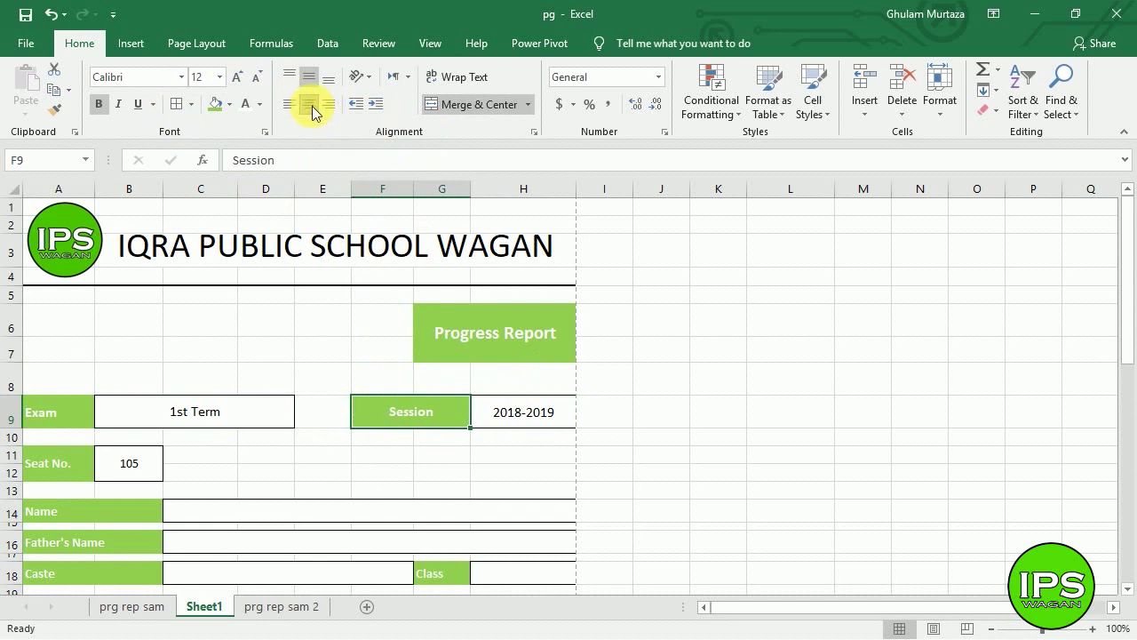
click(254, 409)
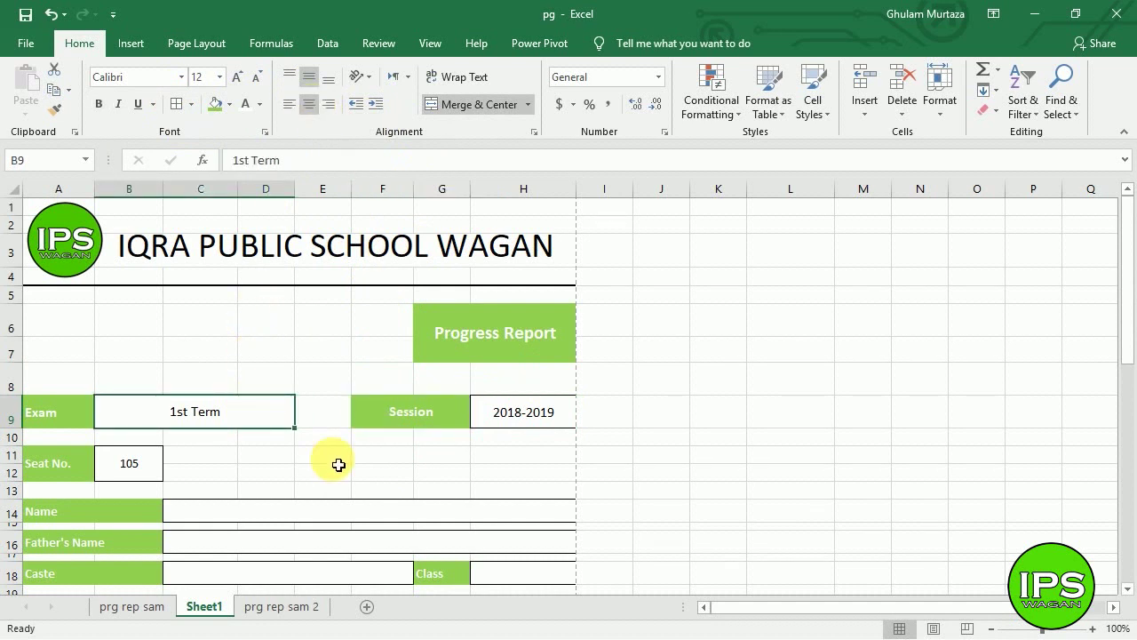
Open the print preview of the progress report to check its page layout.
key(ctrl+p)
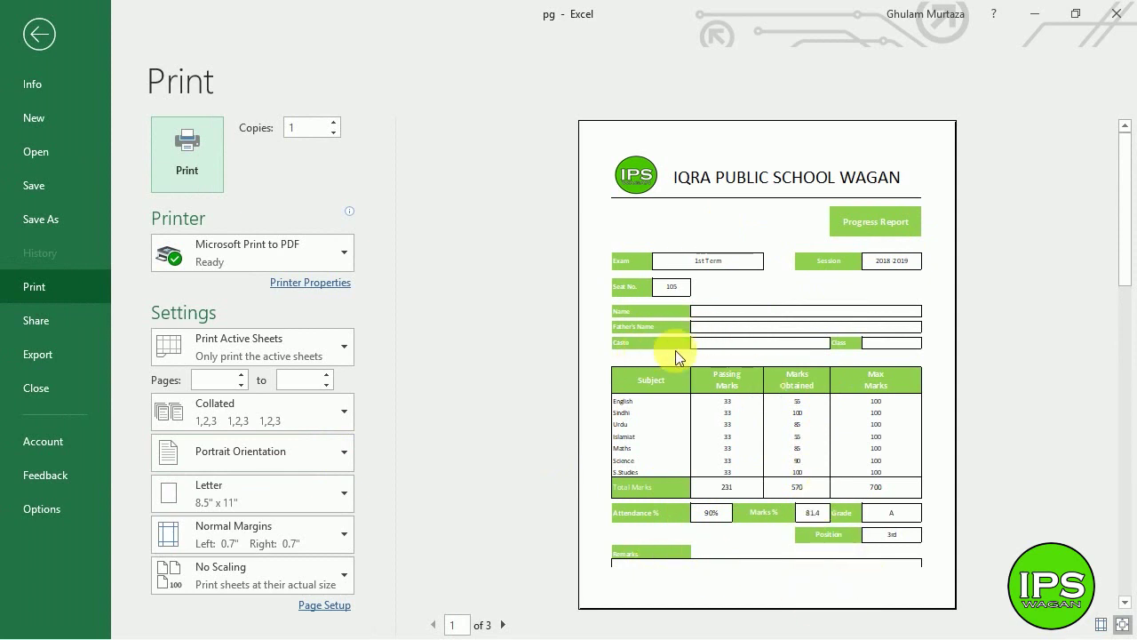
Leave the print preview and reduce the heights of rows 5 to 8, 10, 13 and 19 to tighten the report's spacing.
click(39, 49)
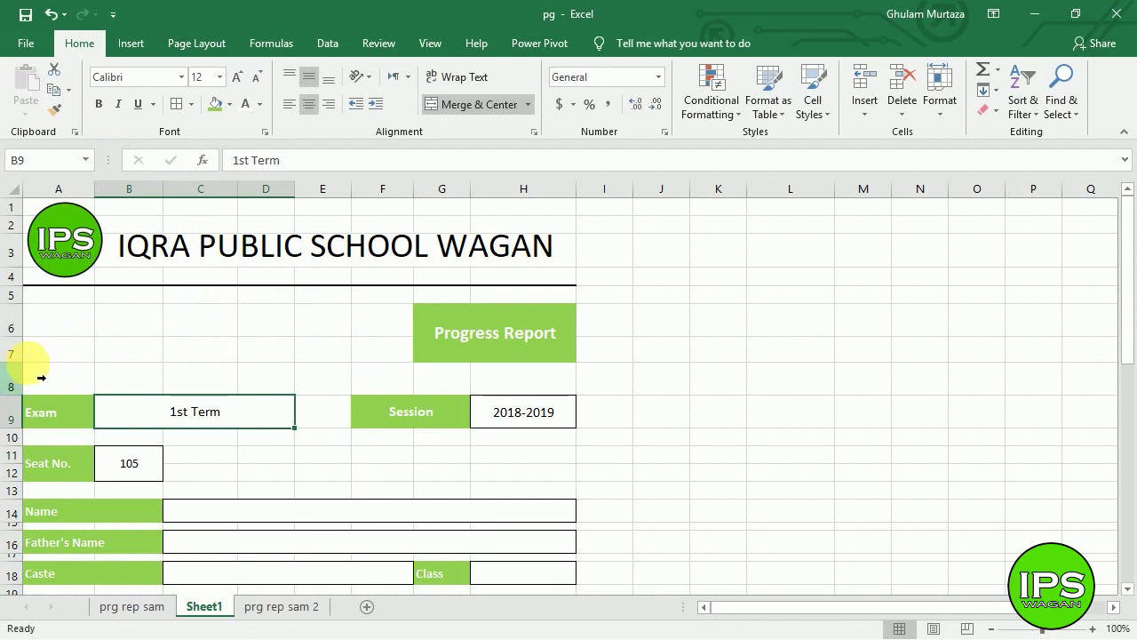
mouse_move(29, 344)
mouse_down()
mouse_move(29, 335)
mouse_move(21, 356)
mouse_up()
drag(24, 307, 23, 297)
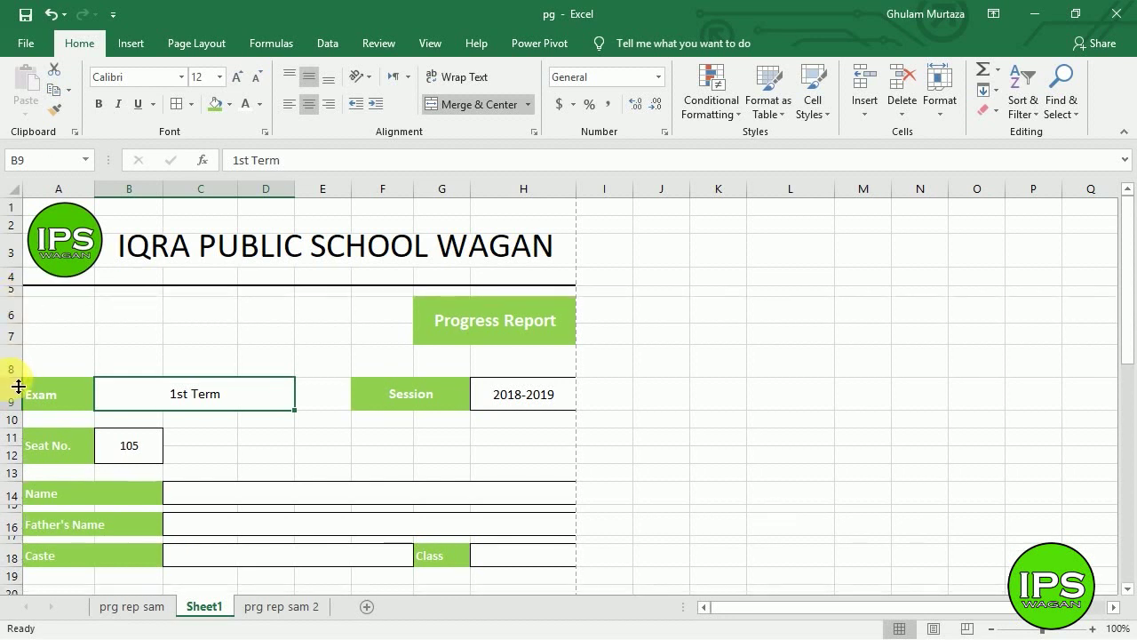
drag(19, 386, 17, 364)
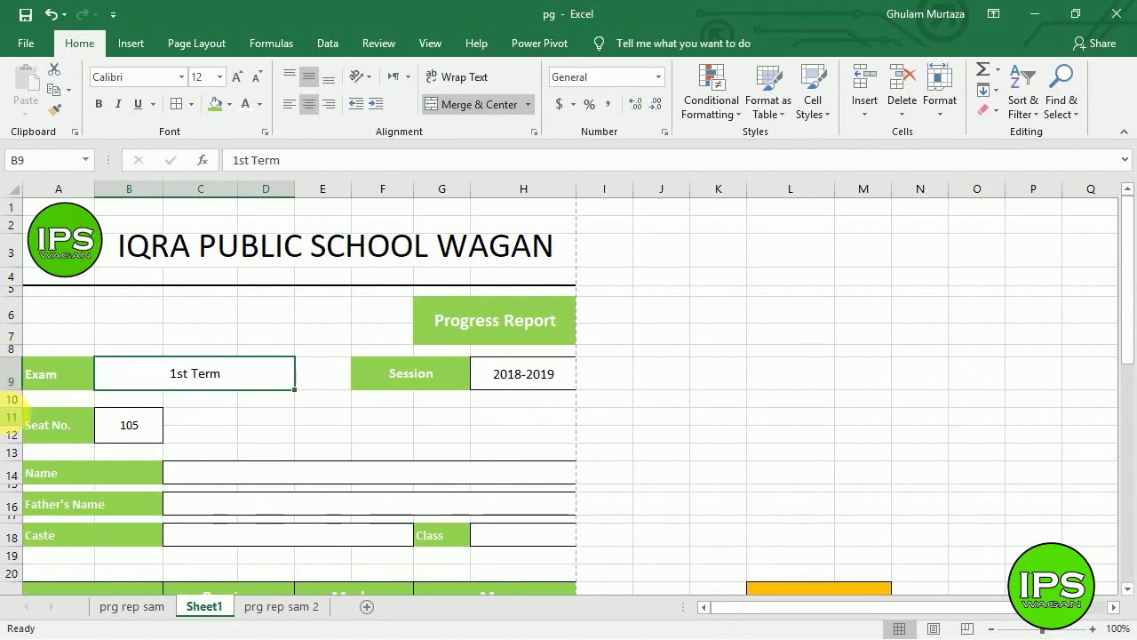
drag(18, 407, 18, 400)
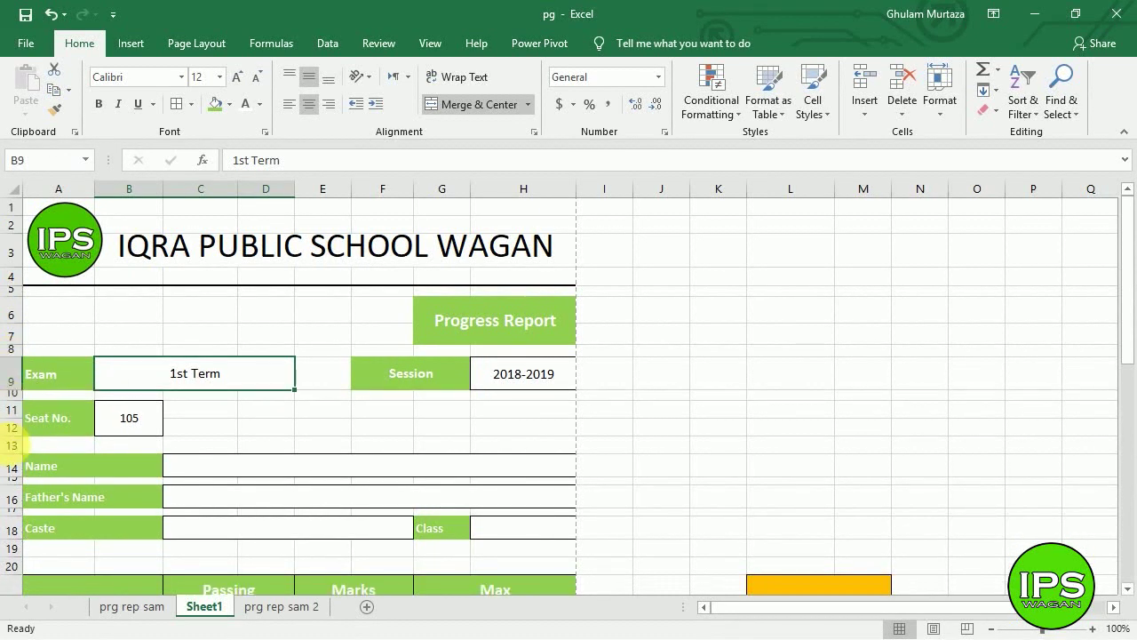
drag(24, 462, 26, 455)
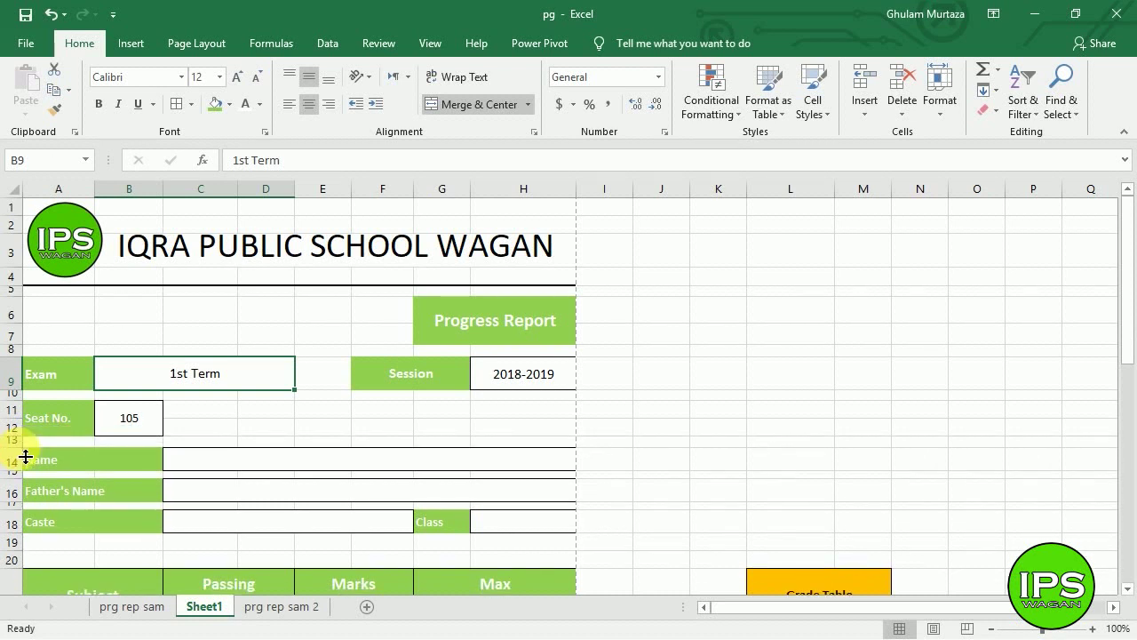
mouse_move(27, 567)
mouse_down()
mouse_move(23, 544)
mouse_move(16, 558)
mouse_up()
click(272, 352)
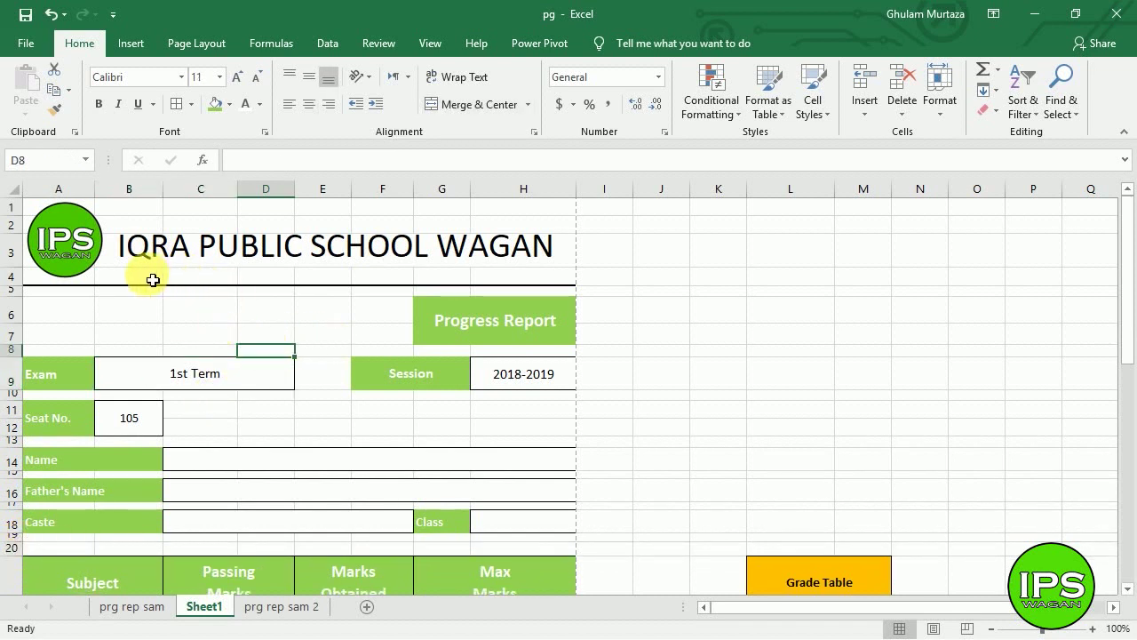
Merge and center B4:H4 below the school name and enter the school's address in it.
mouse_move(152, 279)
mouse_down()
mouse_move(376, 246)
mouse_move(507, 282)
mouse_up()
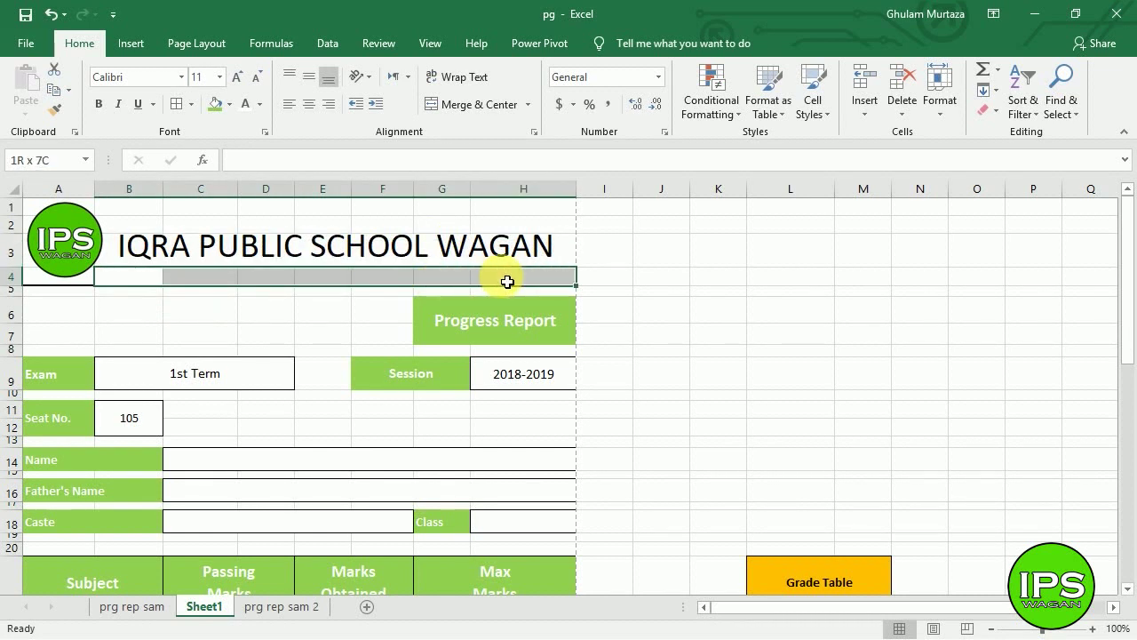
click(471, 104)
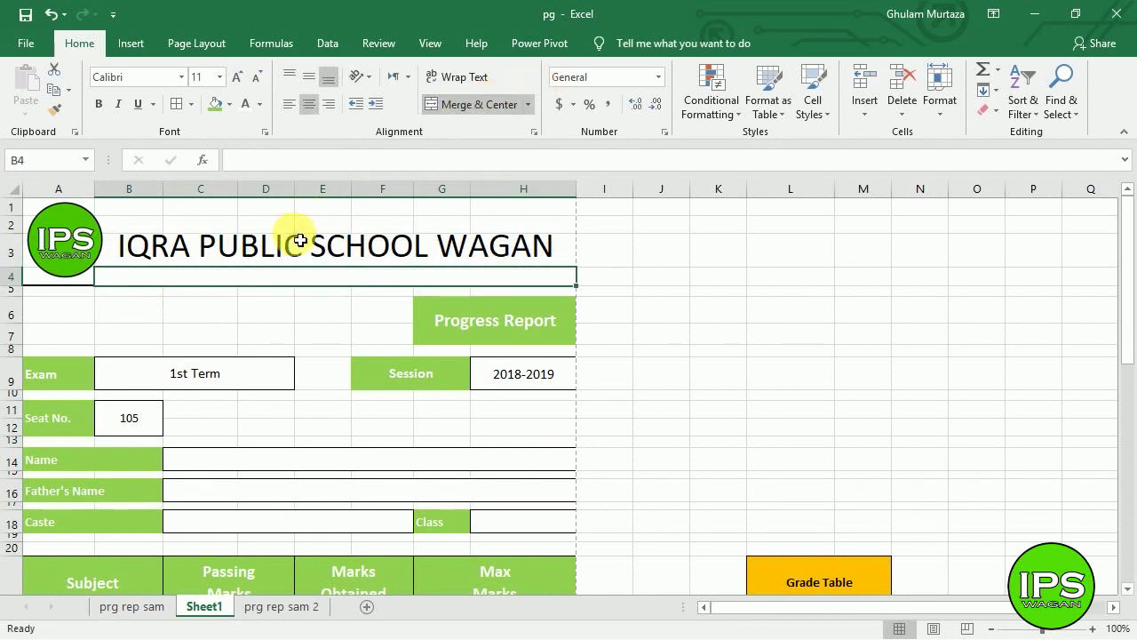
text(Near Doctor Basant)
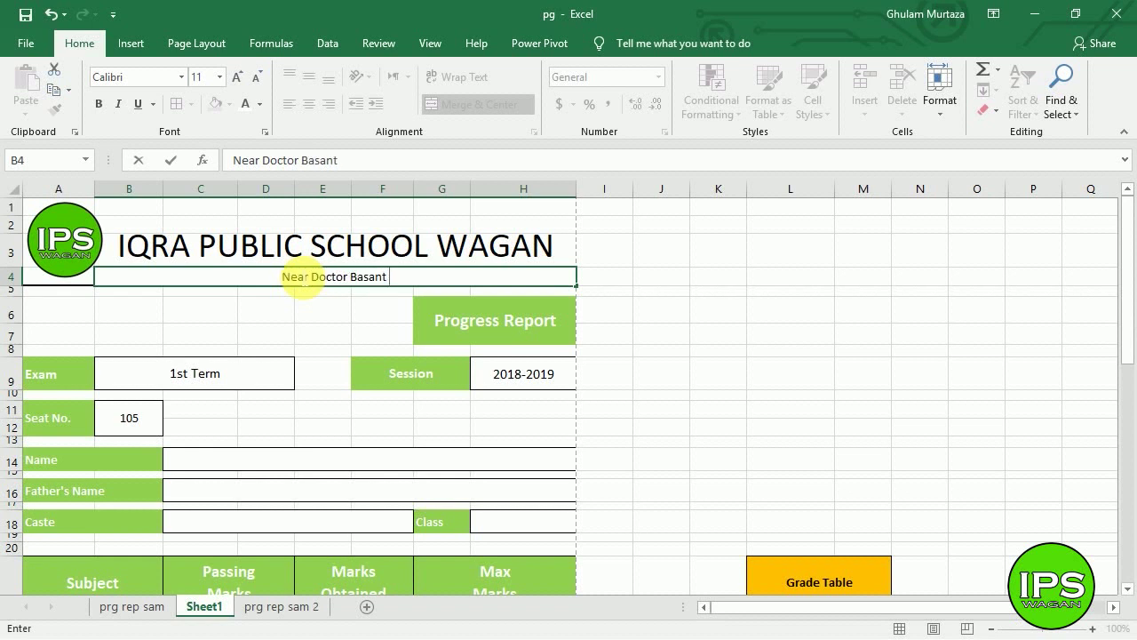
text(K)
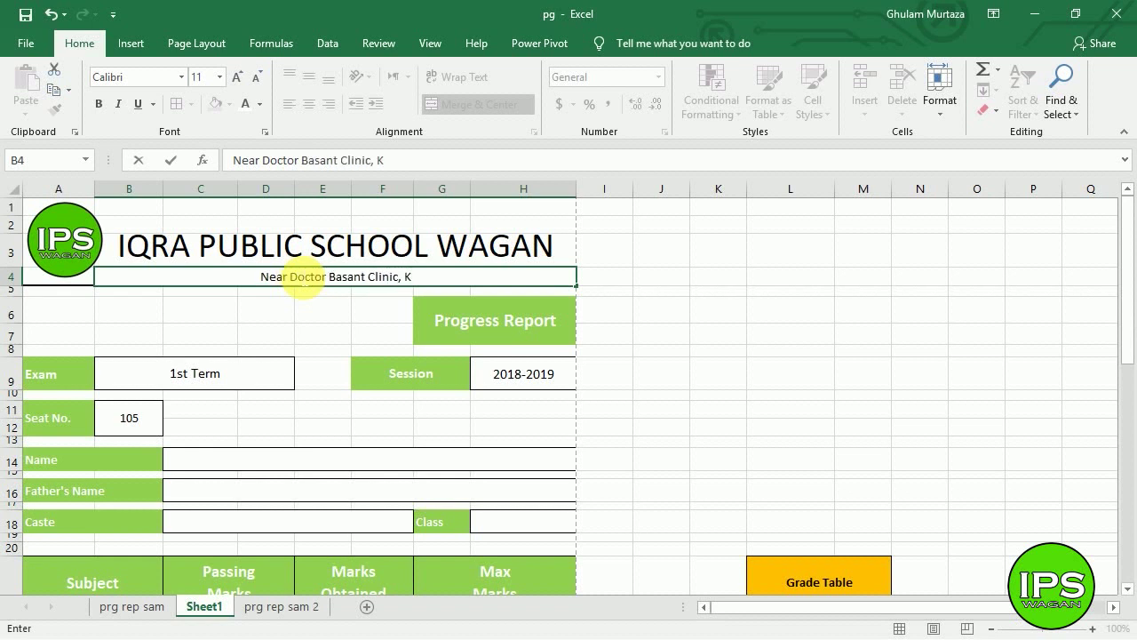
text(amber Road, Wagan)
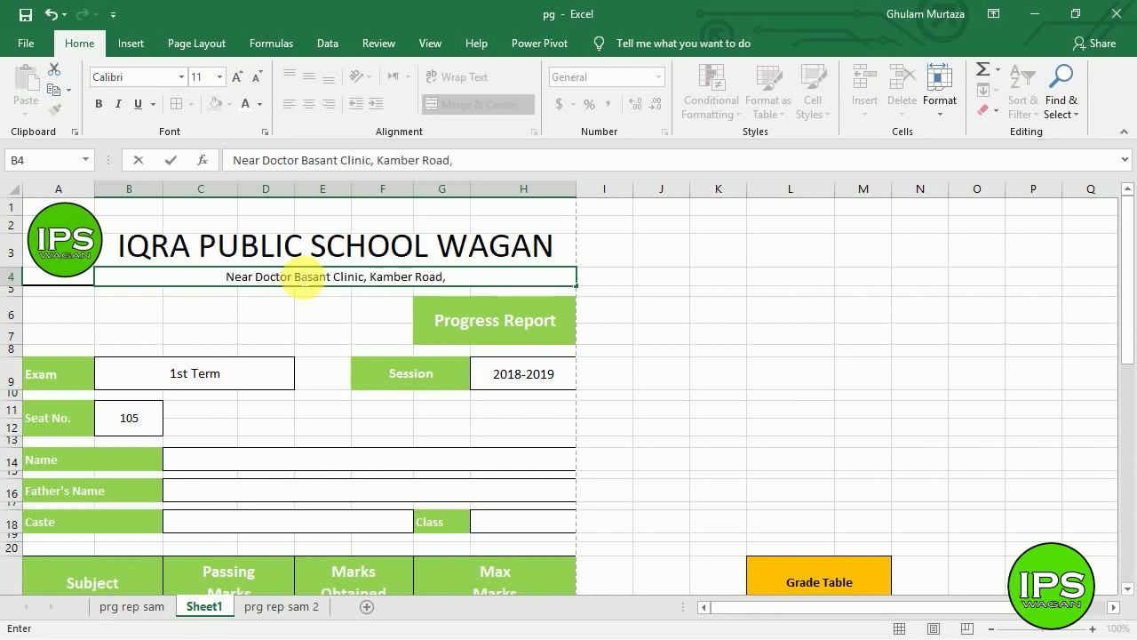
key(Return)
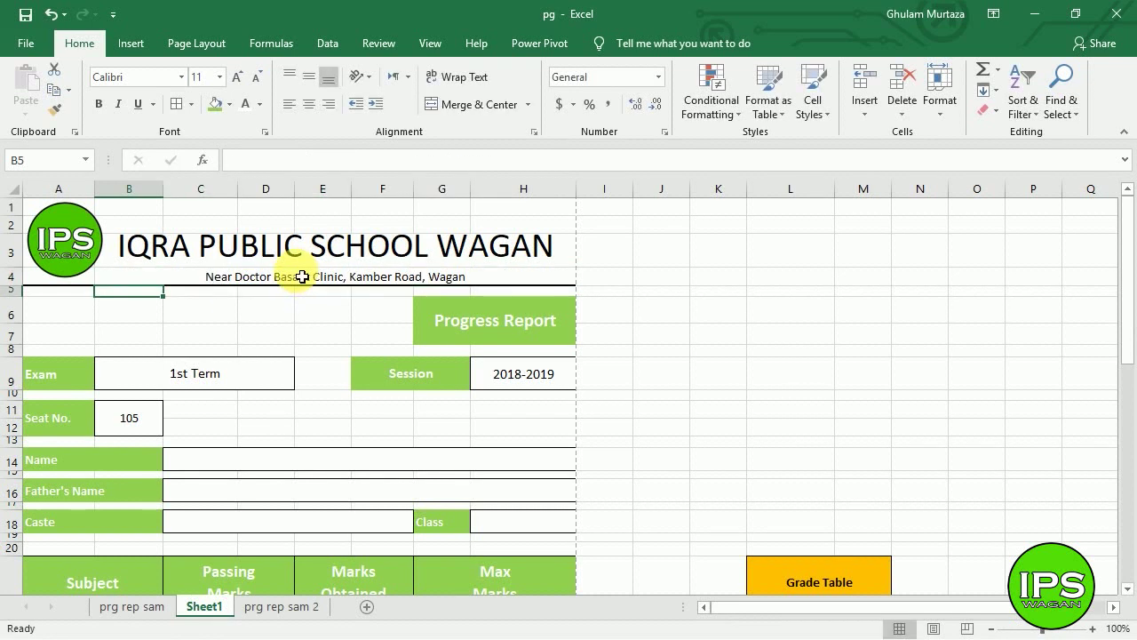
Examine the report from the name fields through the marks table down to the remarks and signature block.
click(322, 472)
click(330, 487)
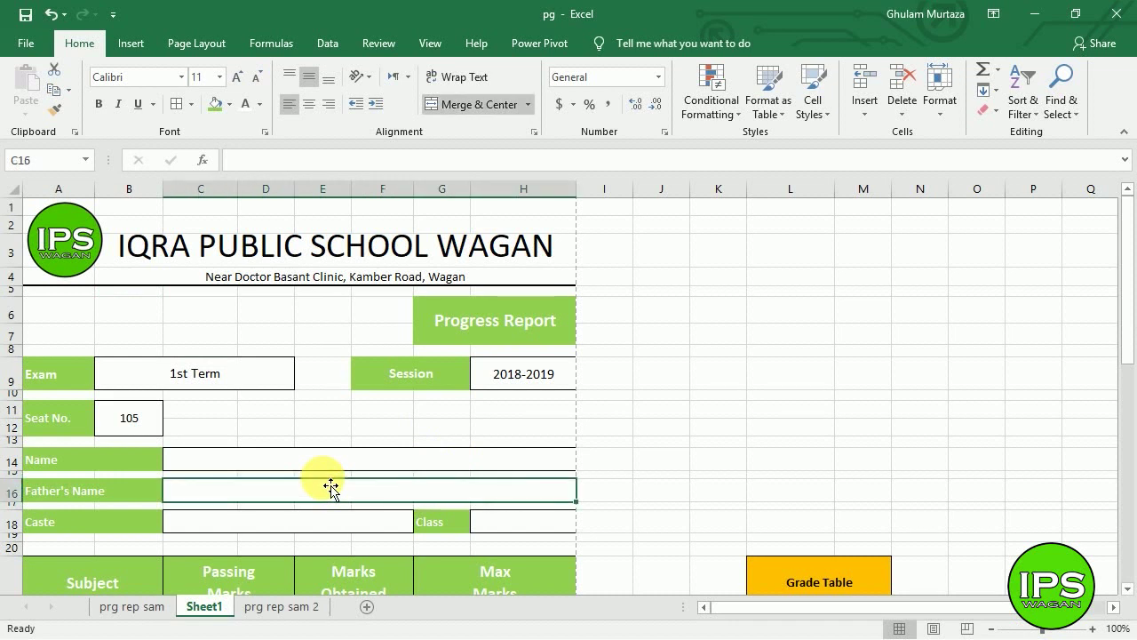
key(Down)
key(Down)
key(Down)
key(Down)
key(Down)
key(Down)
key(Down)
key(Down)
key(Down)
key(Down)
key(Down)
key(Down)
key(Down)
key(Down)
key(Down)
key(Down)
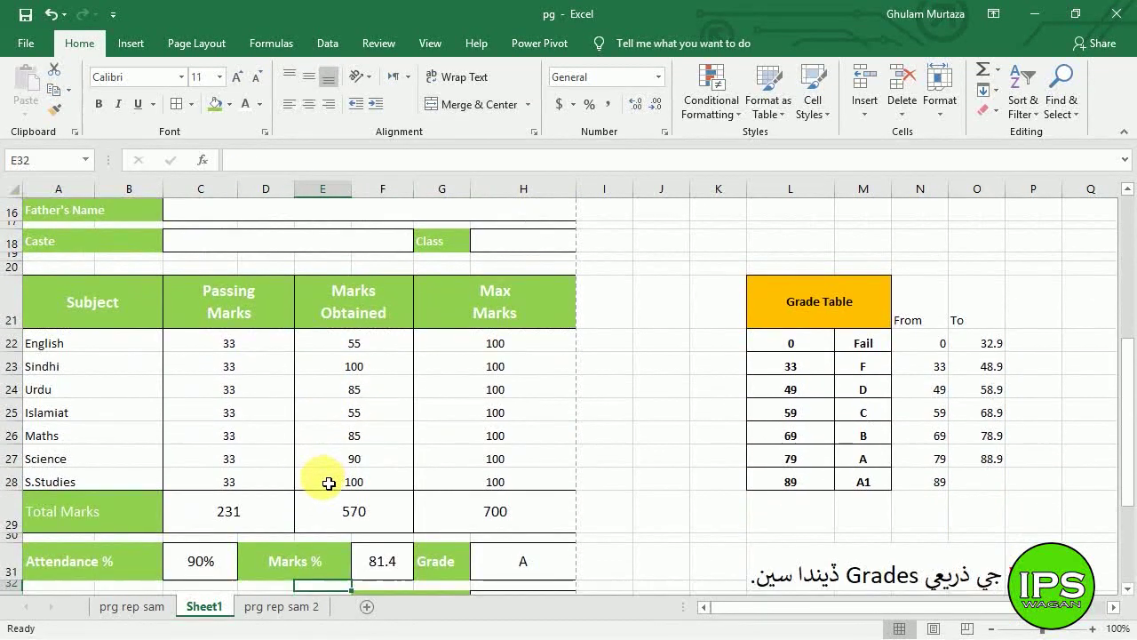
key(Down)
key(Down)
key(Down)
key(Down)
key(Down)
key(Down)
key(Down)
key(Down)
key(Down)
key(Down)
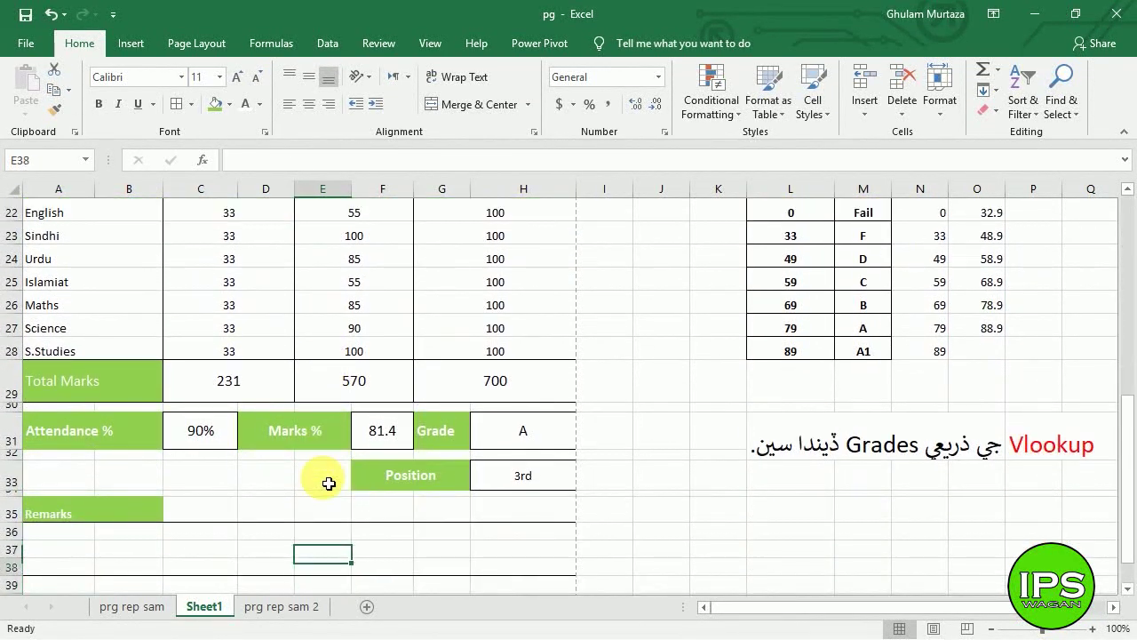
key(Up)
key(Up)
key(Up)
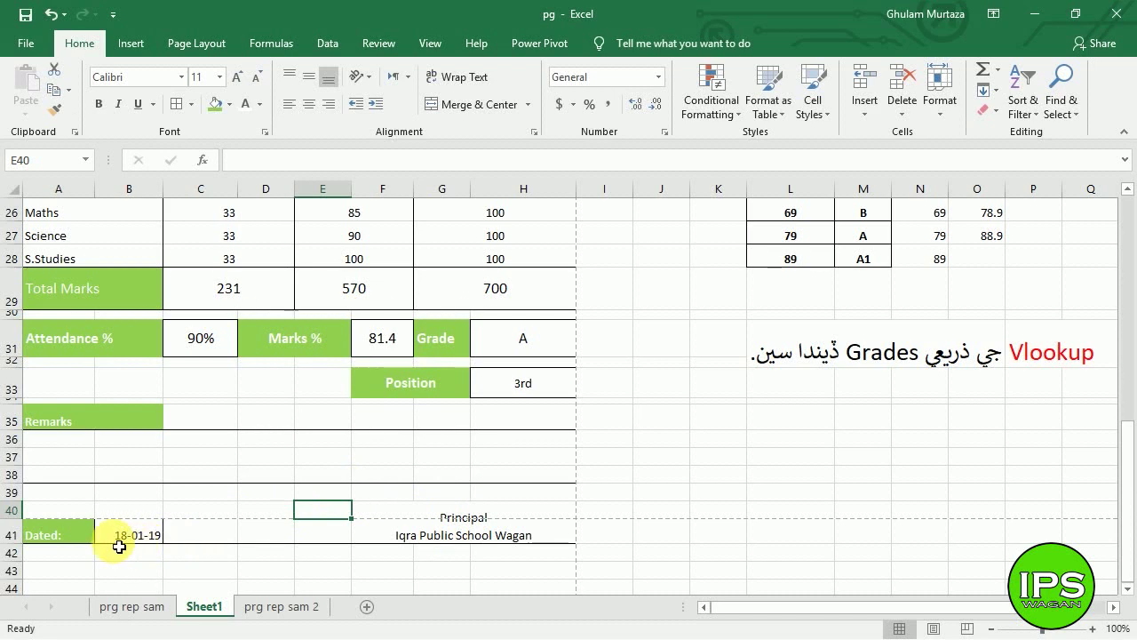
Set the top and bottom page margins to 0.5 in the print settings, and return to the sheet.
key(ctrl+p)
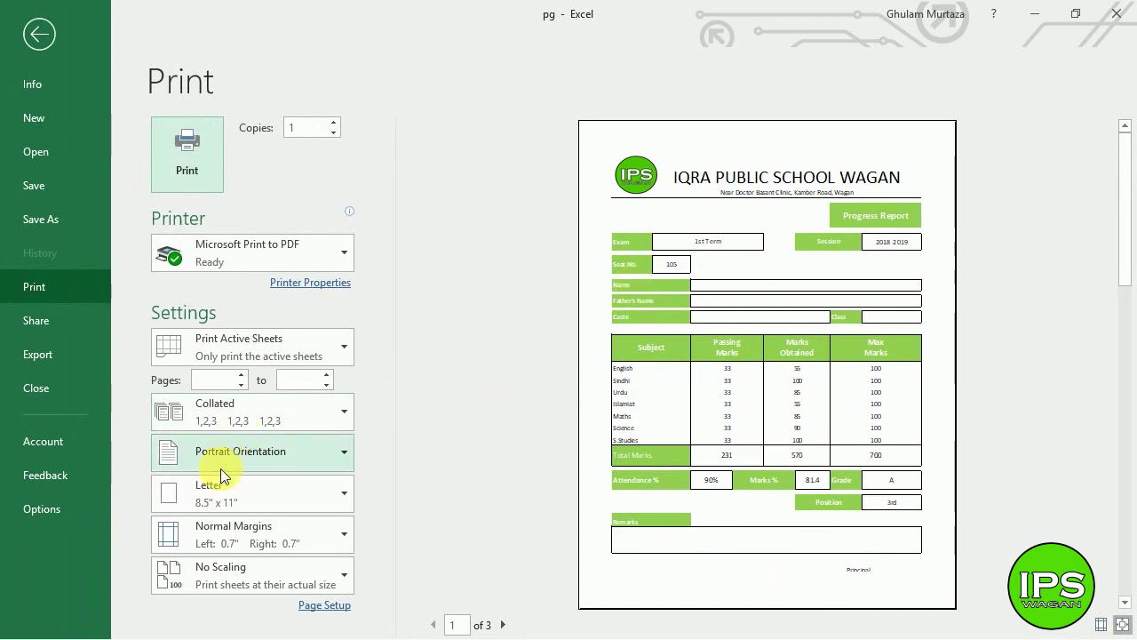
click(229, 546)
click(268, 430)
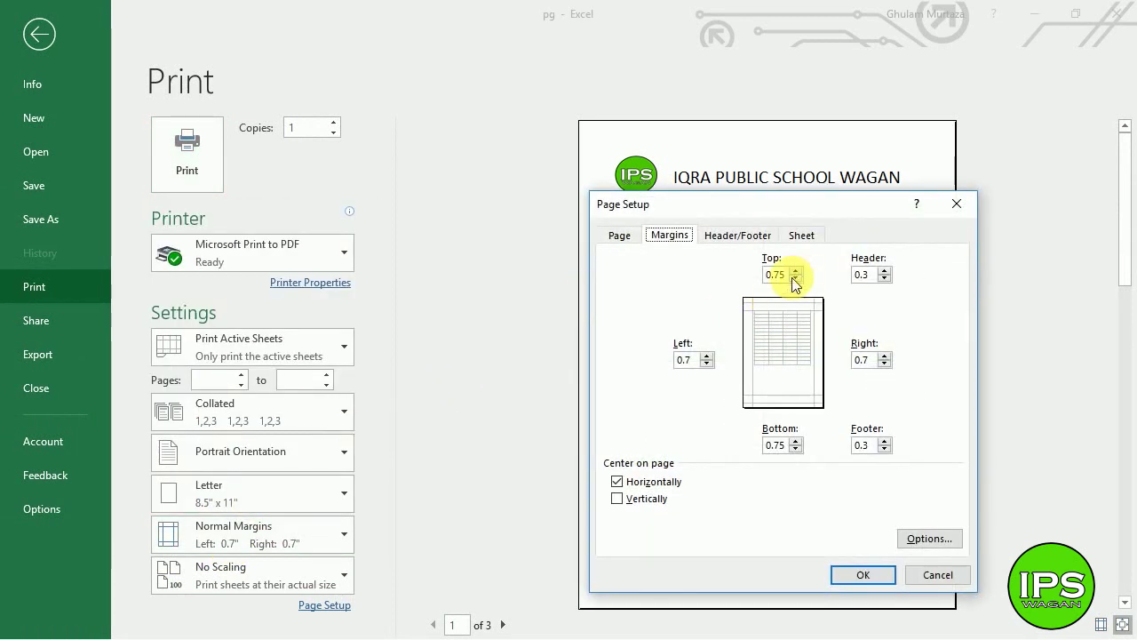
click(797, 450)
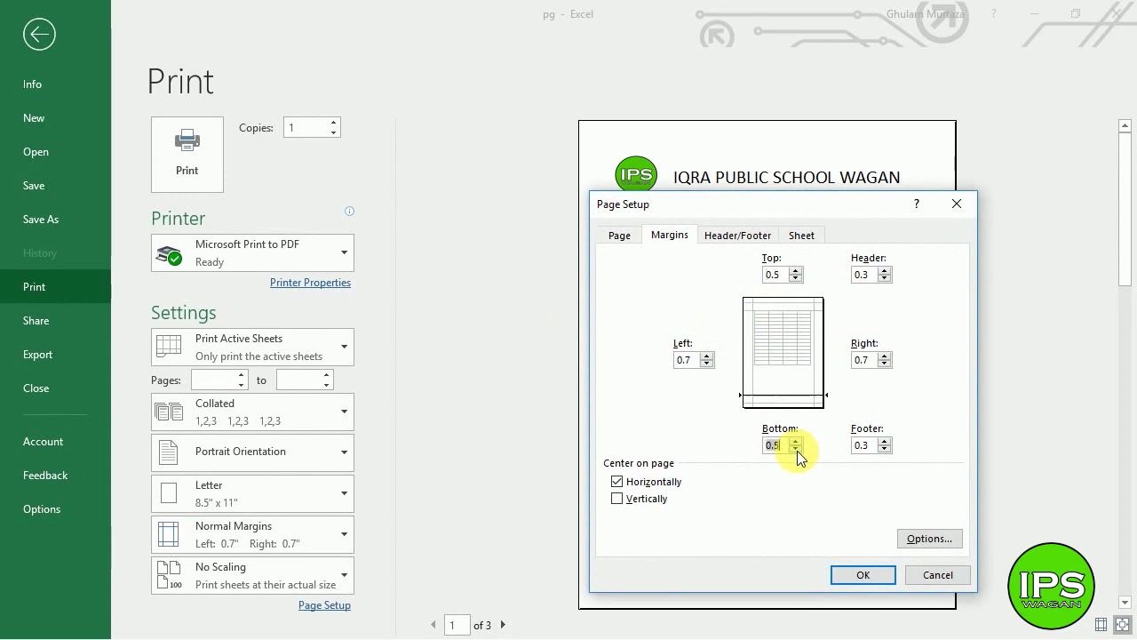
click(861, 576)
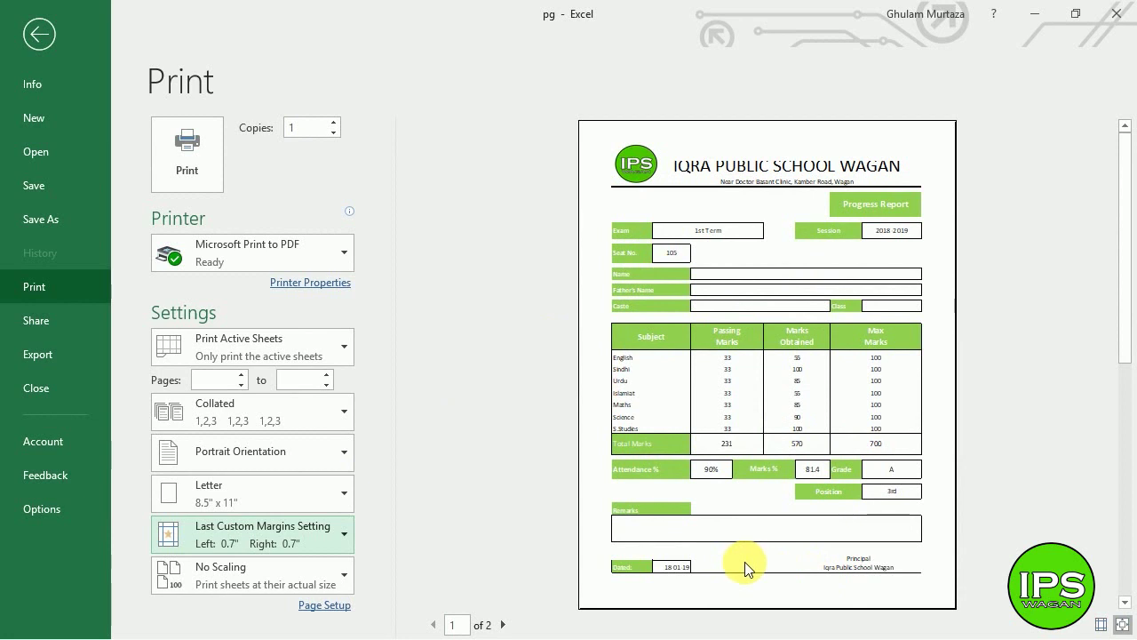
click(34, 36)
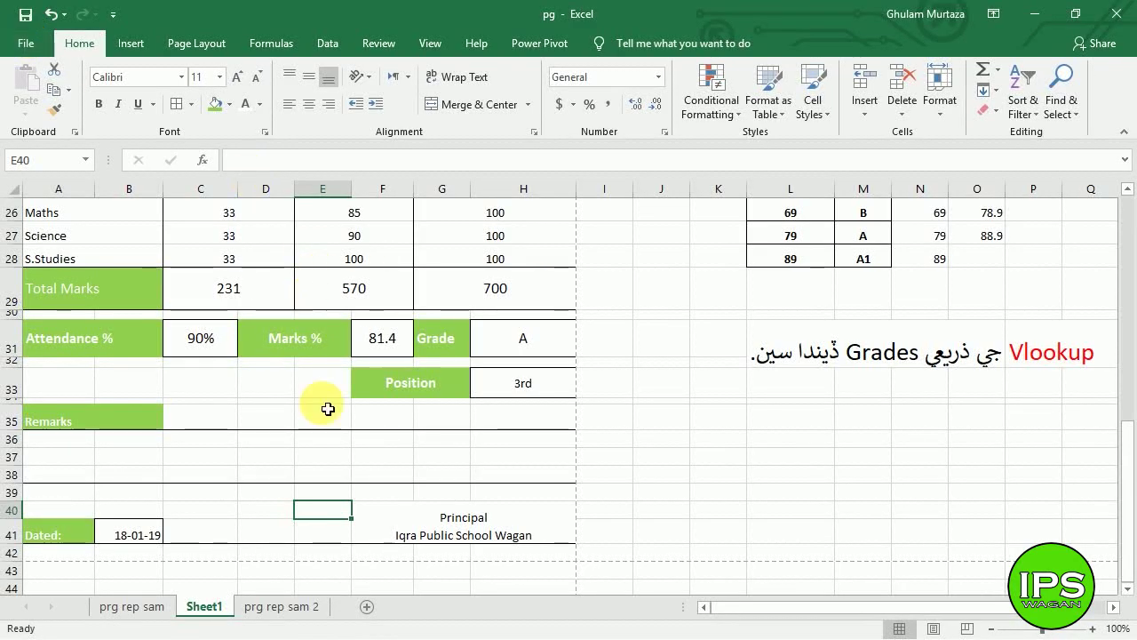
Increase the height of row 41 and remove all borders from the date and signature range A40:H41.
click(293, 481)
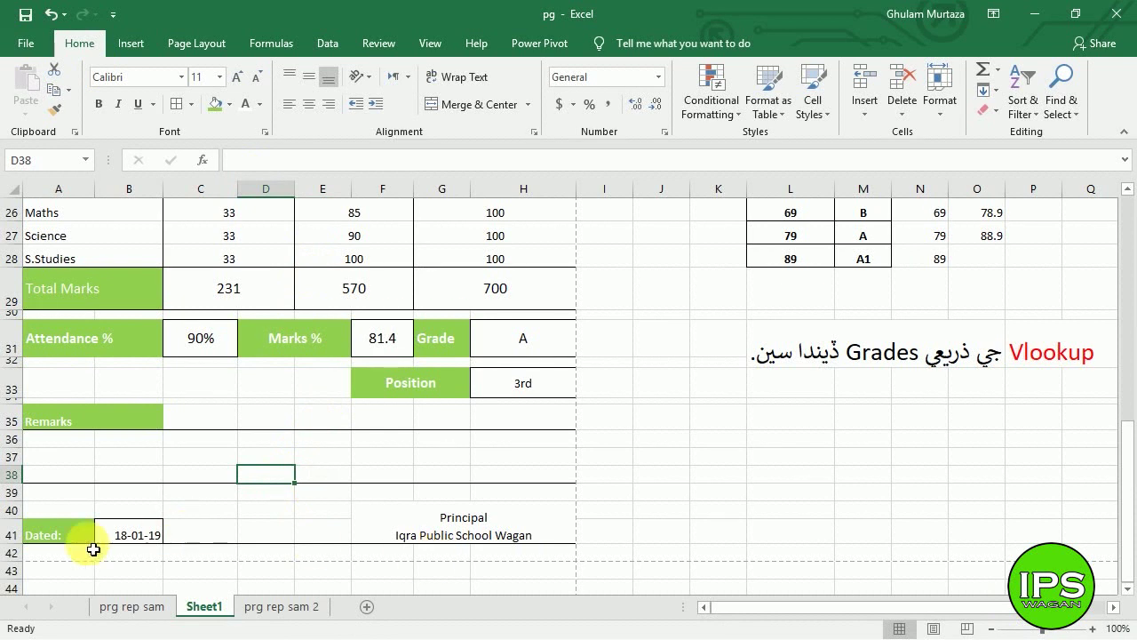
drag(26, 553, 214, 511)
drag(416, 503, 465, 549)
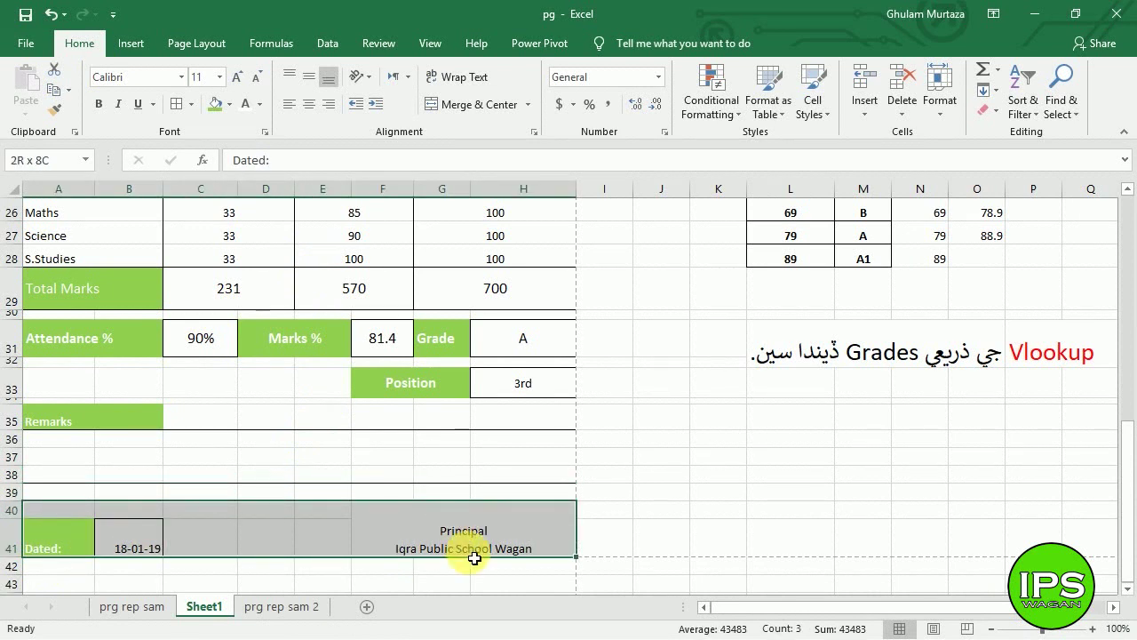
click(193, 104)
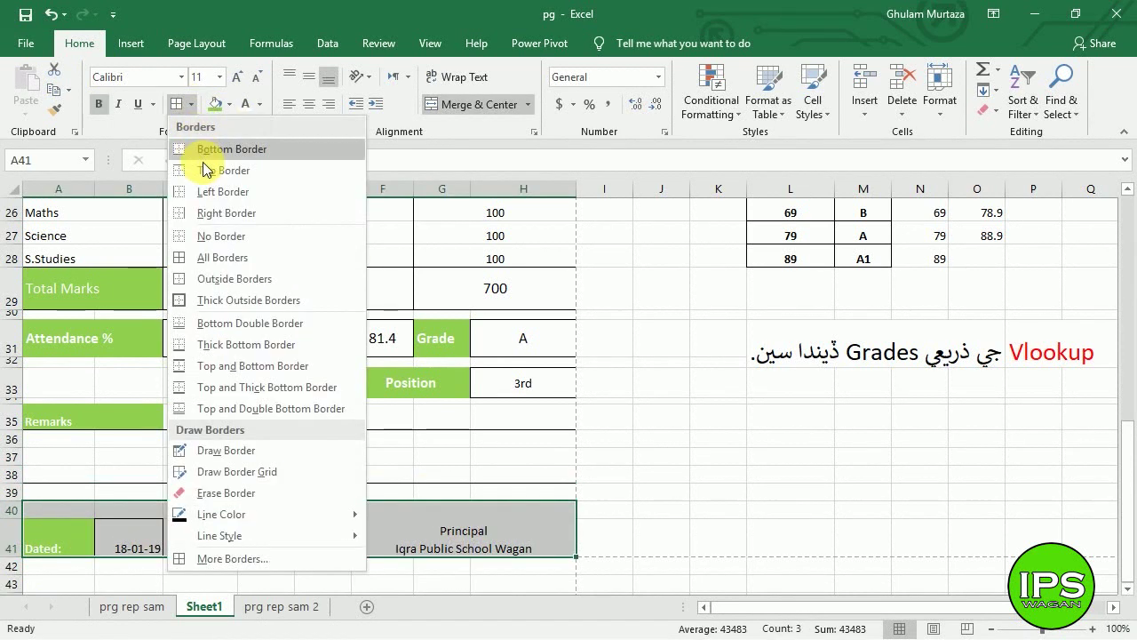
click(218, 235)
scroll(89, 533, down, 1)
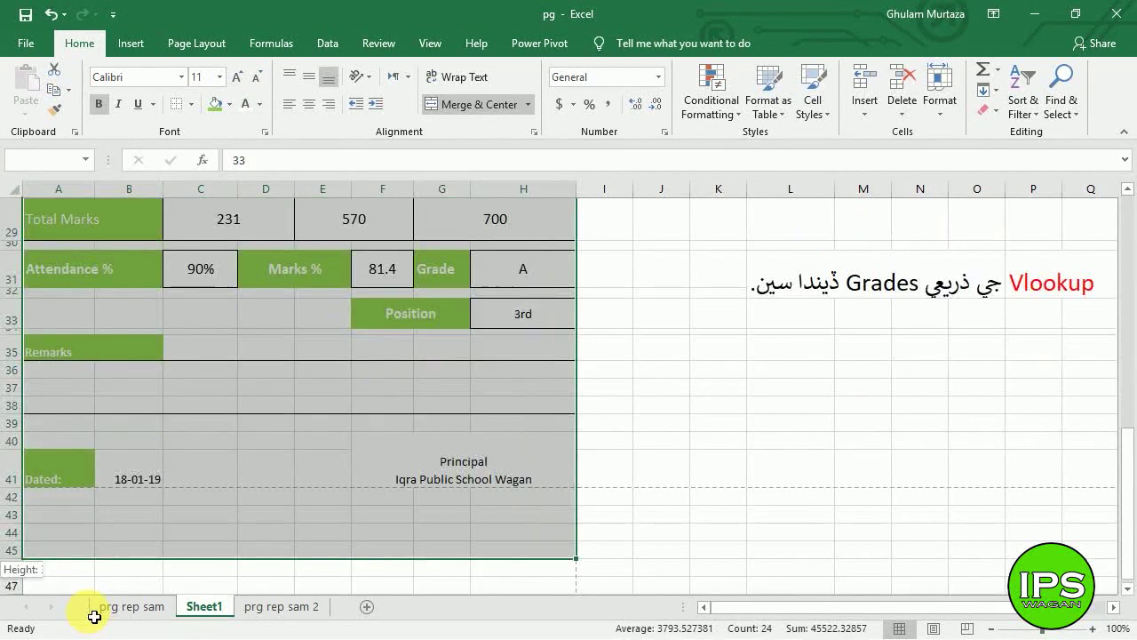
Apply all borders to the date cell B41.
click(89, 560)
click(151, 432)
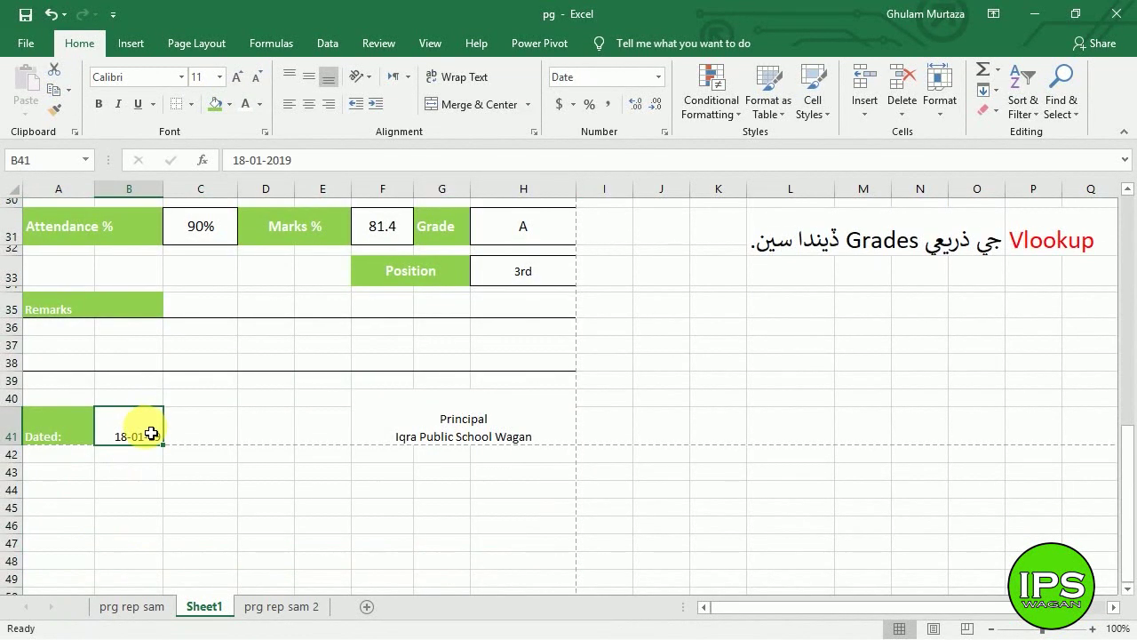
click(190, 104)
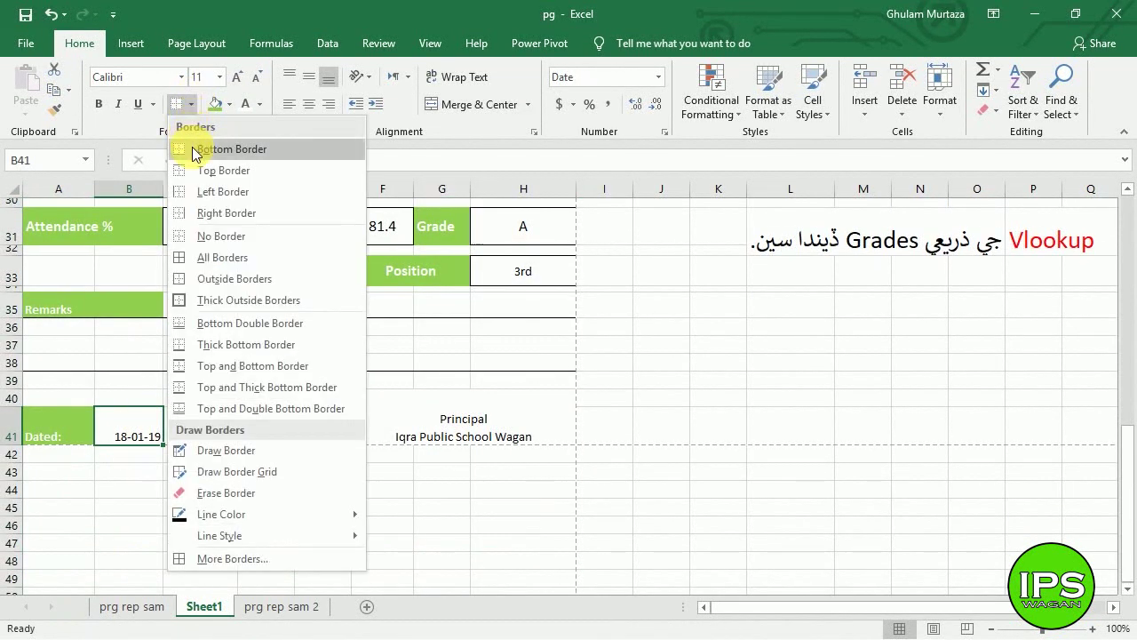
click(201, 257)
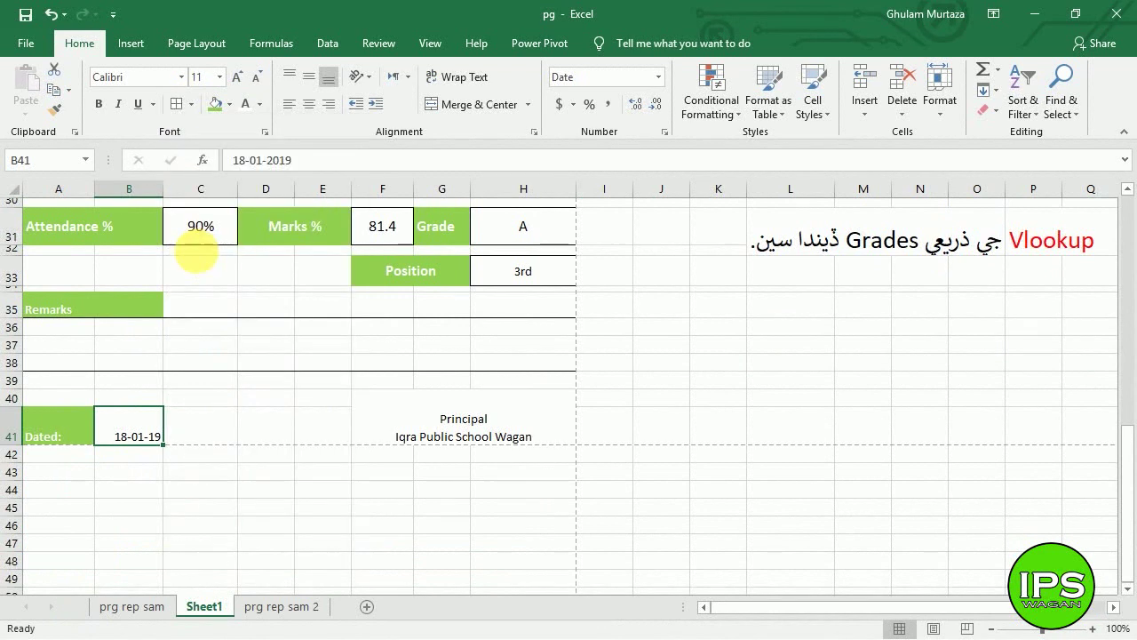
click(316, 398)
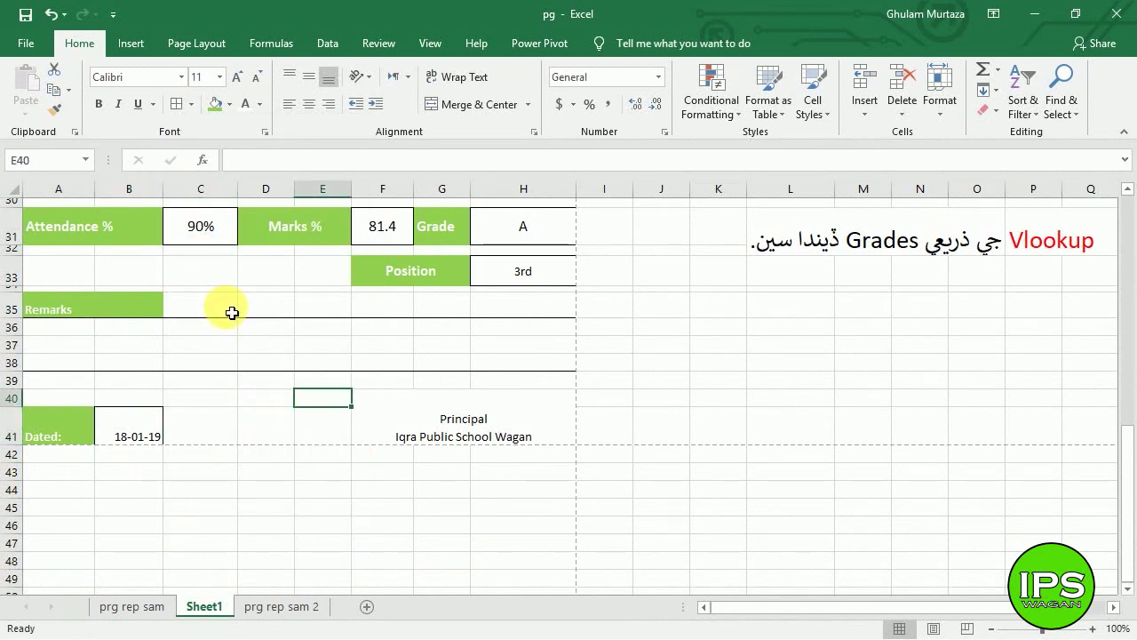
Select cell A36 directly below the Remarks heading.
key(Up)
key(Up)
key(Up)
key(Up)
key(Up)
key(Up)
key(Left)
key(Left)
key(Down)
key(Down)
key(Down)
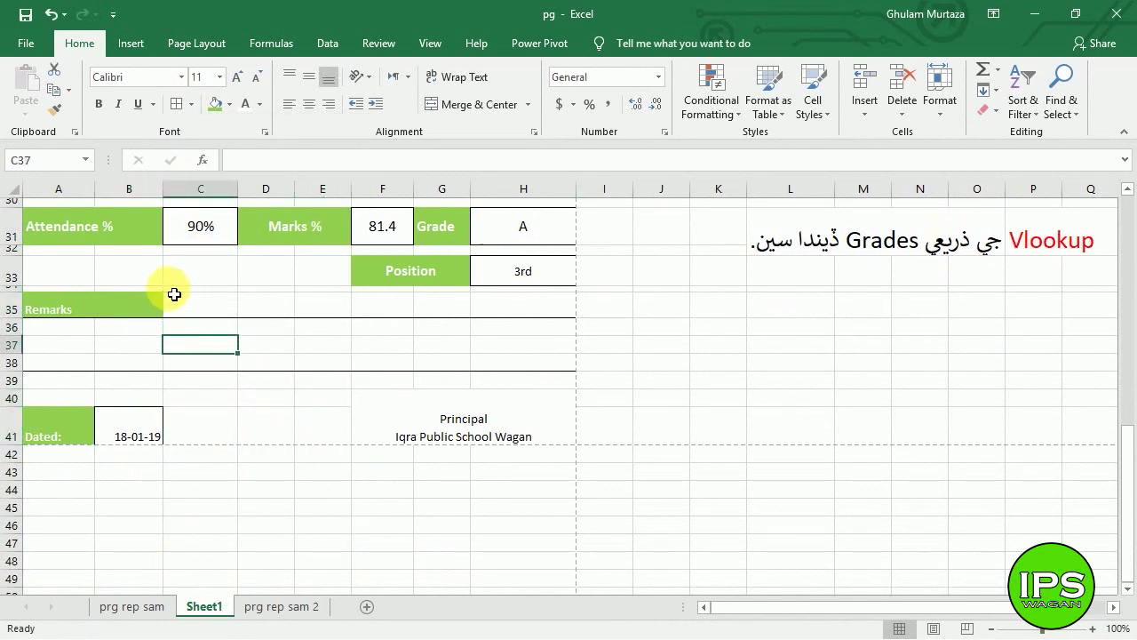
key(Up)
key(Left)
key(Left)
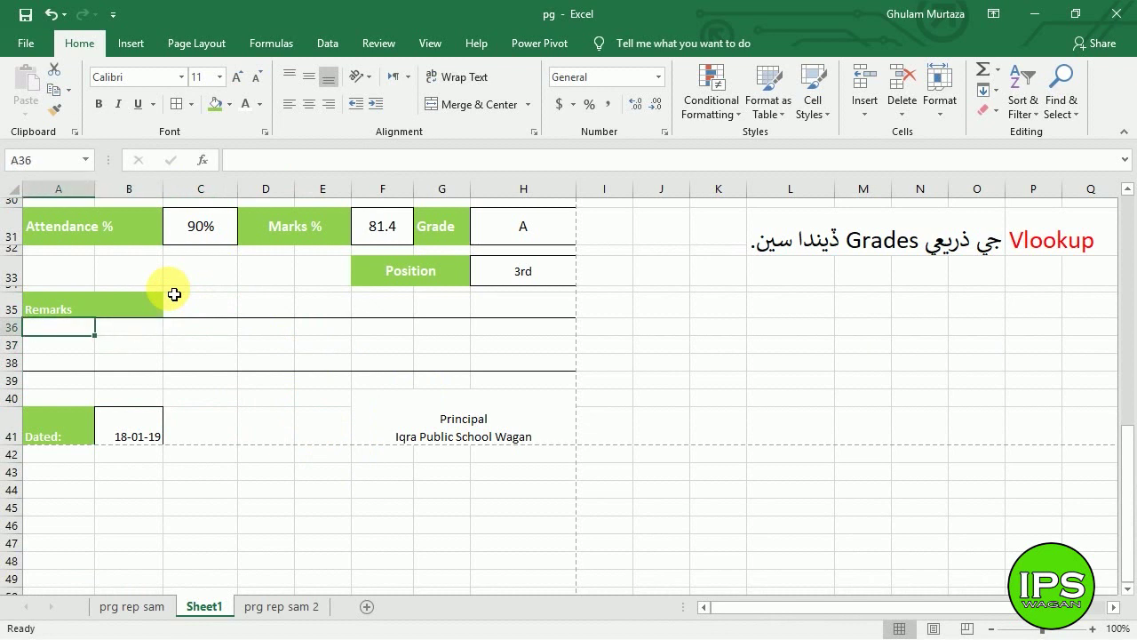
text(Your child)
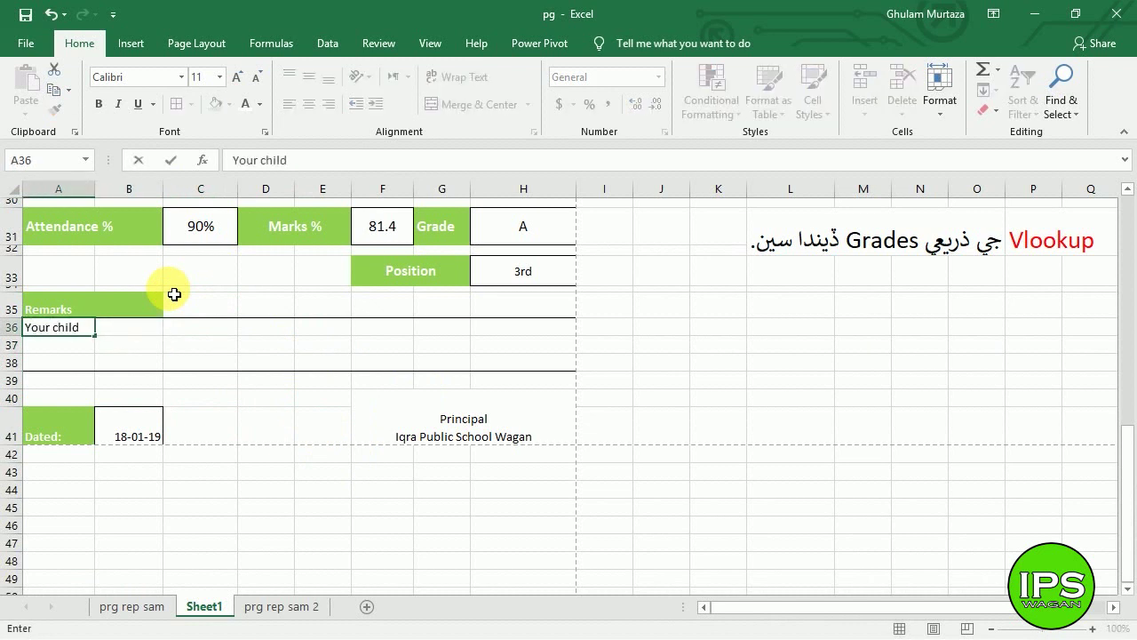
text( go)
key(BackSpace)
key(BackSpace)
key(BackSpace)
key(BackSpace)
key(BackSpace)
key(BackSpace)
key(BackSpace)
key(BackSpace)
key(BackSpace)
key(BackSpace)
key(BackSpace)
key(BackSpace)
key(BackSpace)
key(BackSpace)
Enter "Congratulations! Your child got 3rd position in our school in the exams of 1st term." in cell A36 as the opening remark.
text(Congratulations)
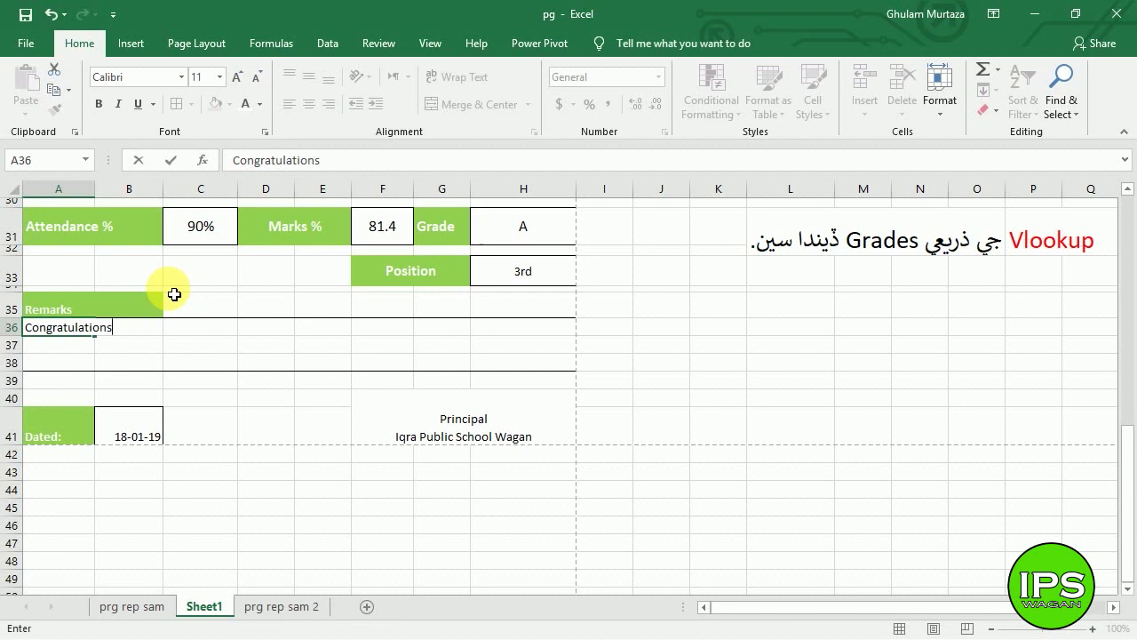
text(! Your child g)
text(or)
text( 3)
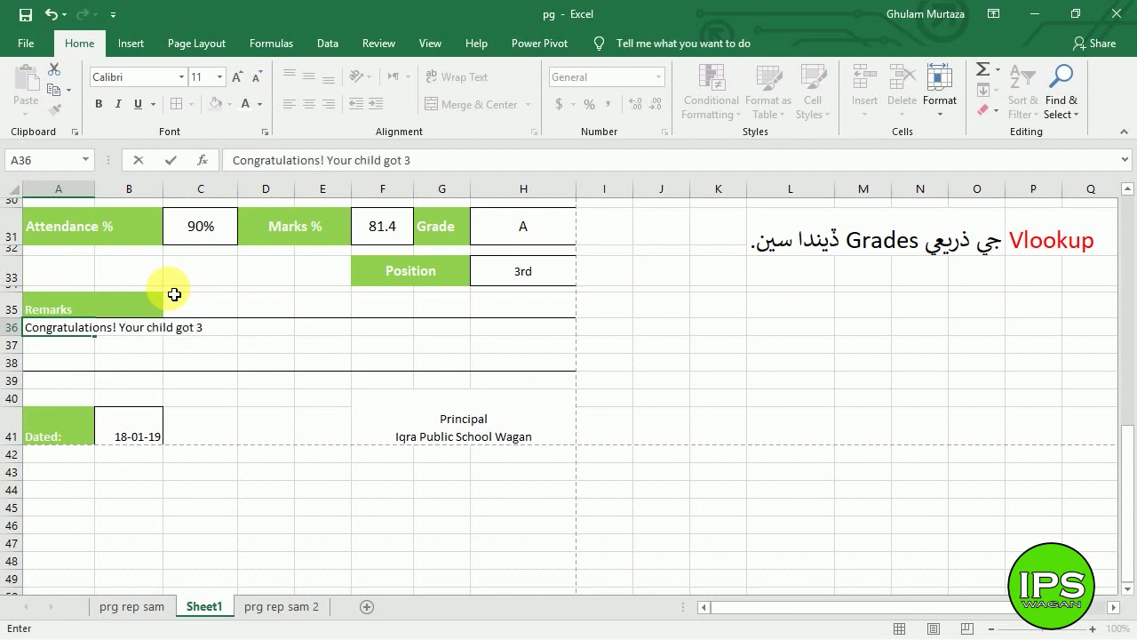
text(rd position)
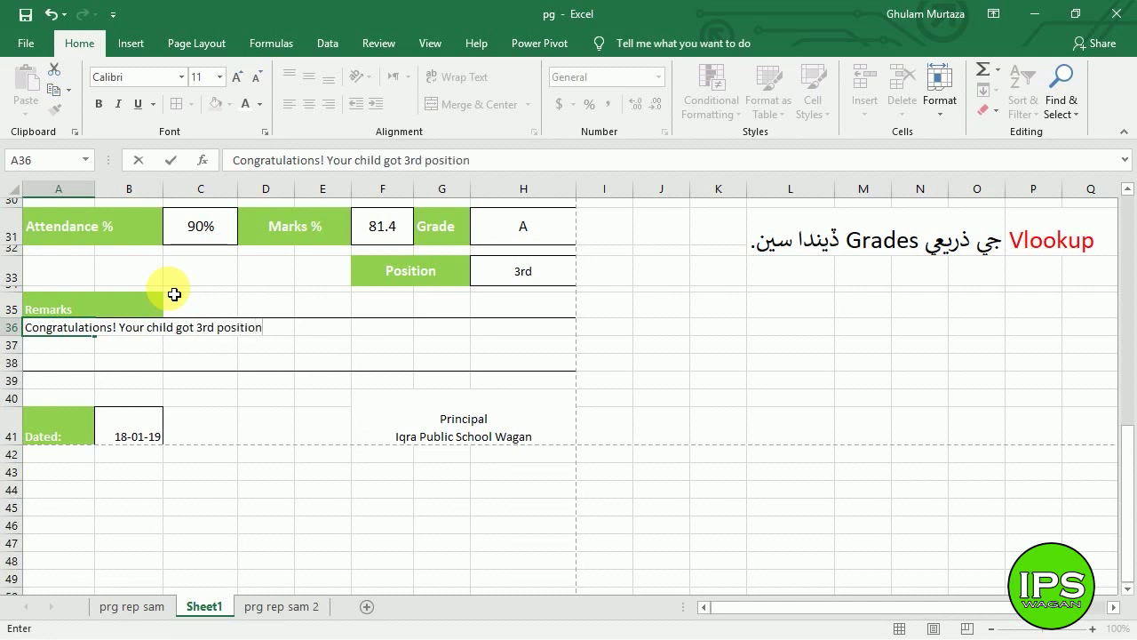
text( in our schoo)
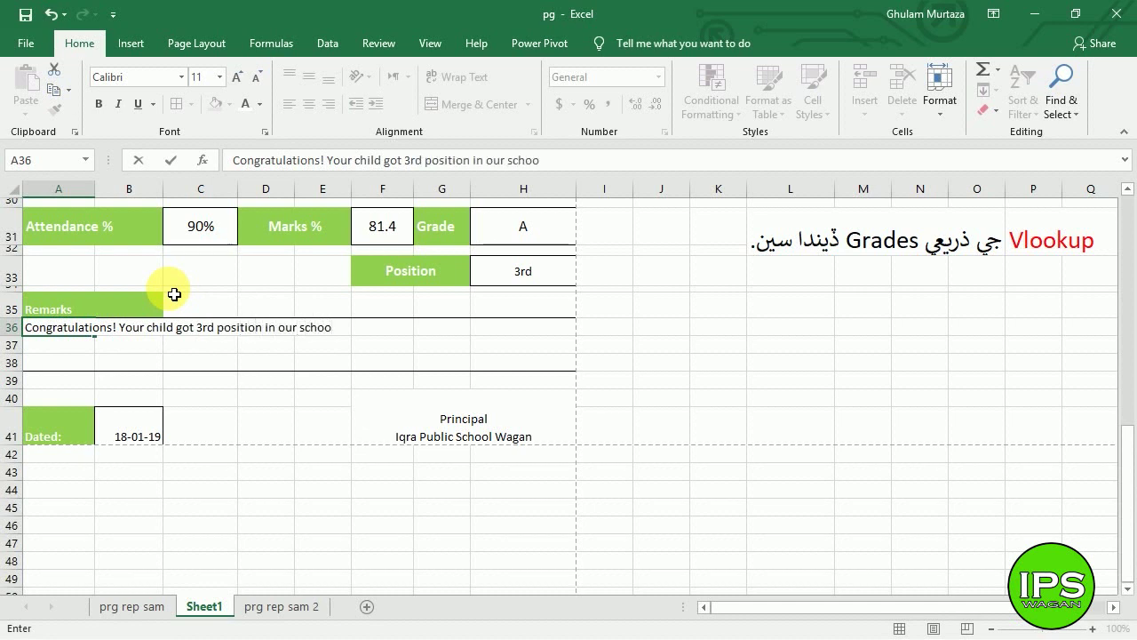
text(l in the exams of )
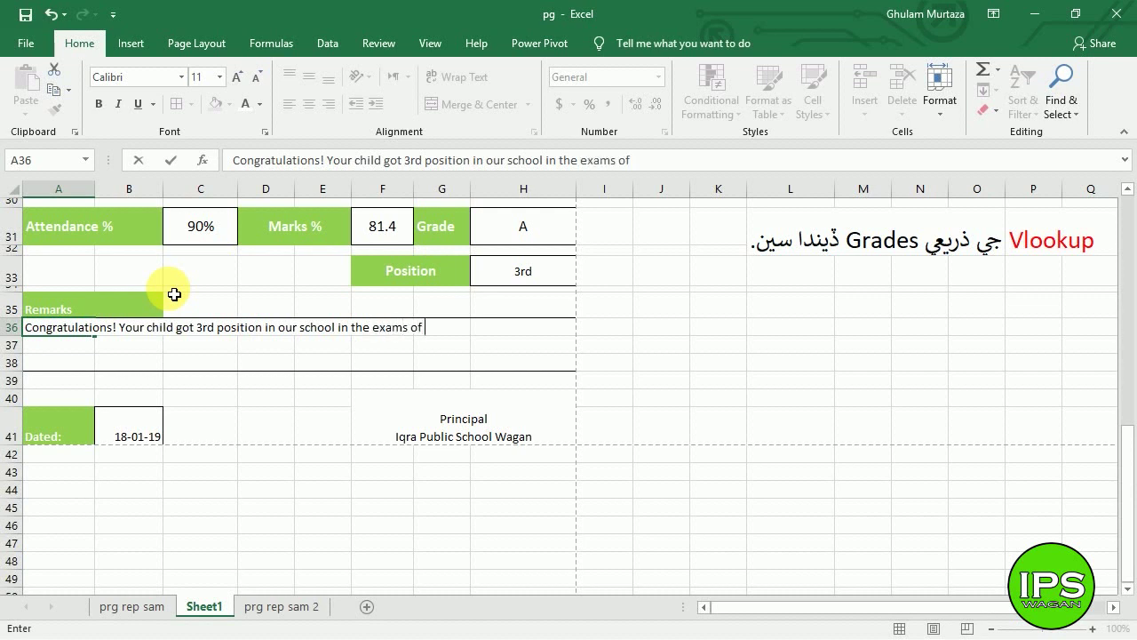
text(1st term. Keep you)
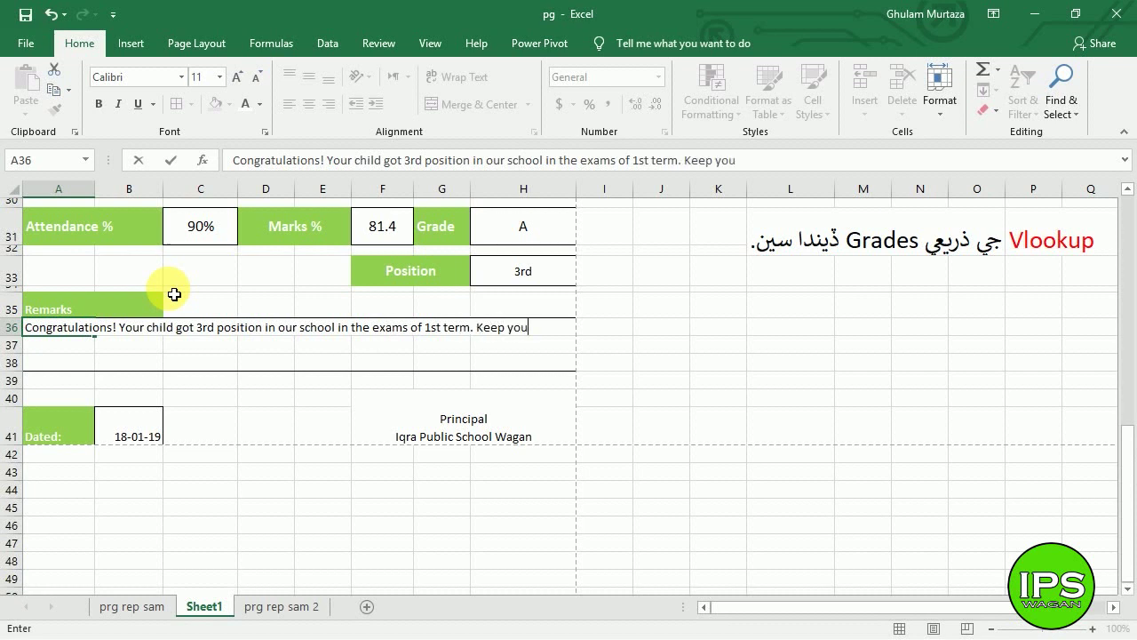
Complete the A36 remark with the sentence "Keep your eye on your child for his better grades and position in future.".
key(BackSpace)
key(BackSpace)
text(our eye on your ch)
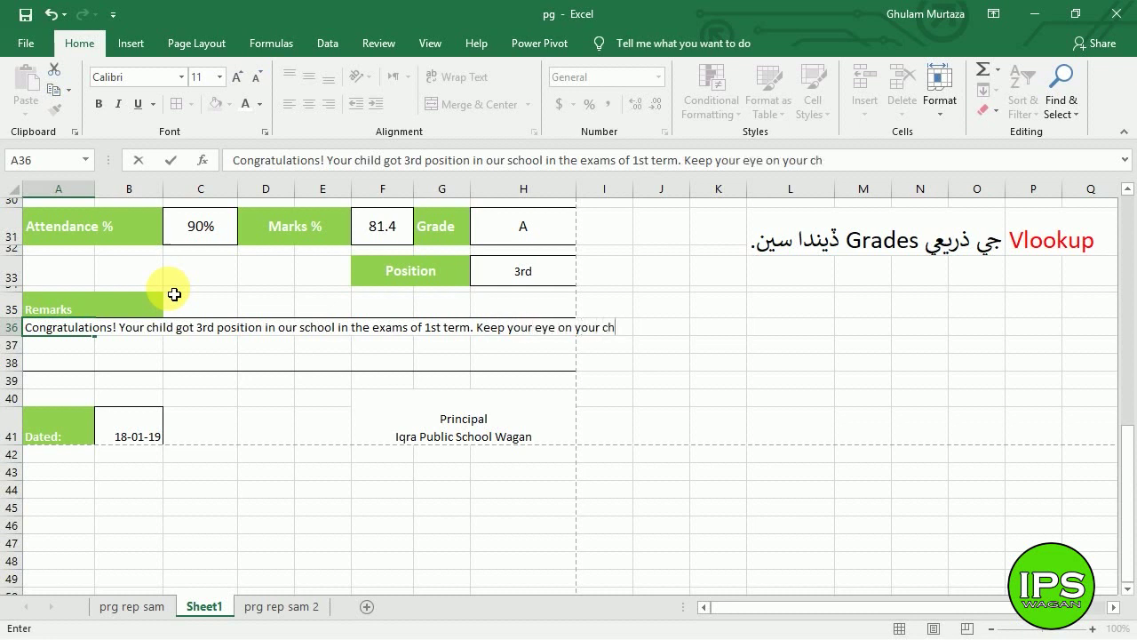
text(ild for his be)
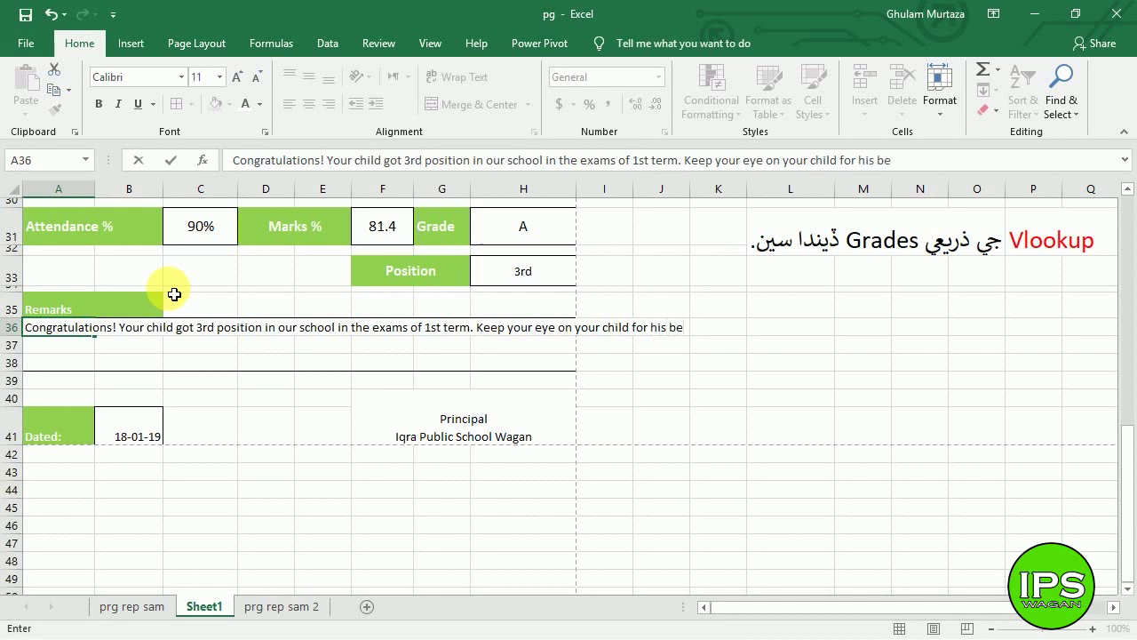
text(tter grades and po)
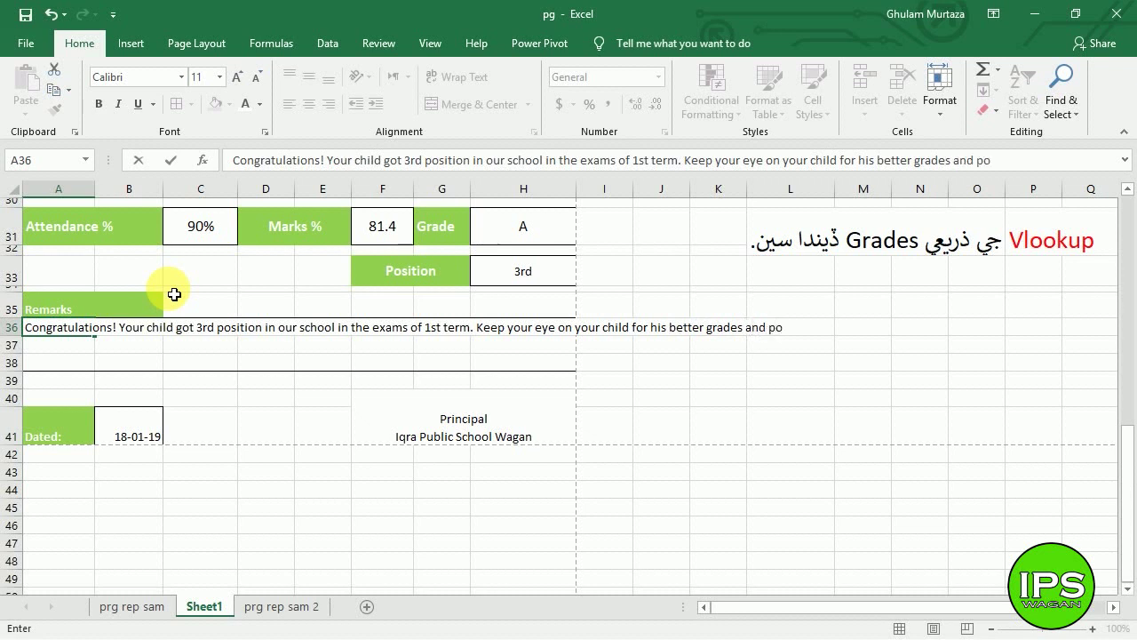
text(sition in future)
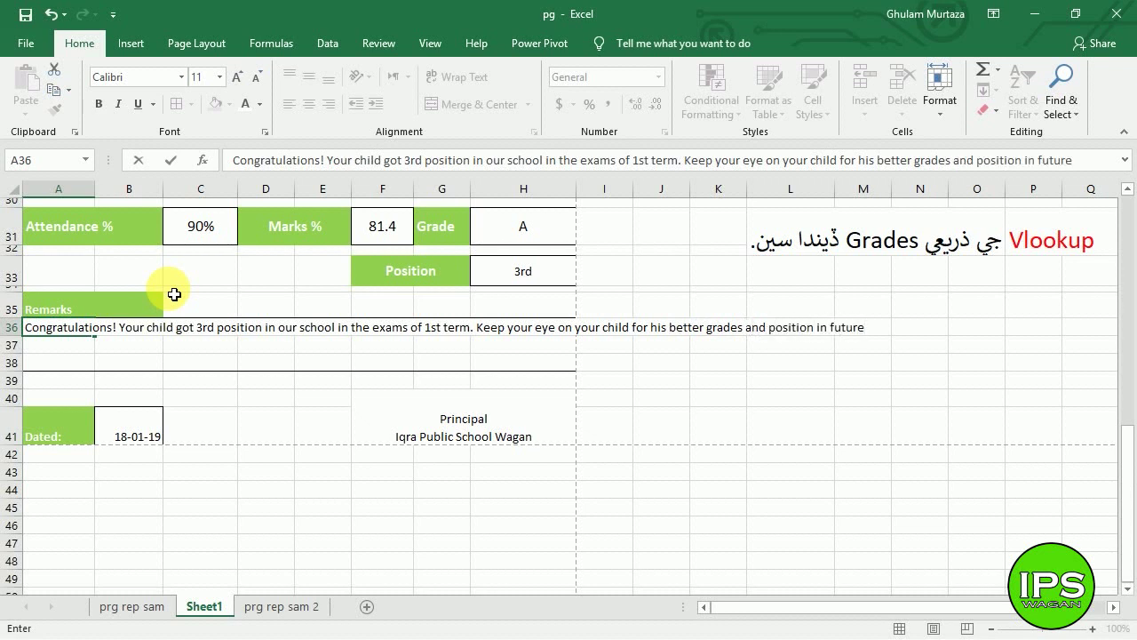
text(.)
key(Return)
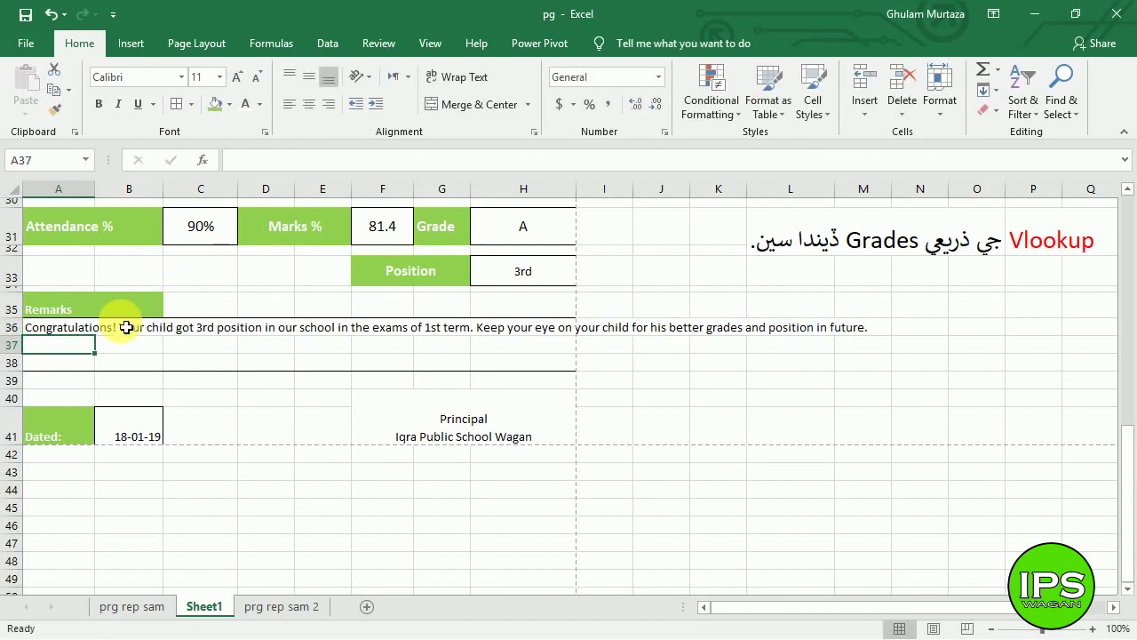
Merge and center the remarks range A36:H38 into a single cell.
drag(68, 331, 540, 363)
click(500, 102)
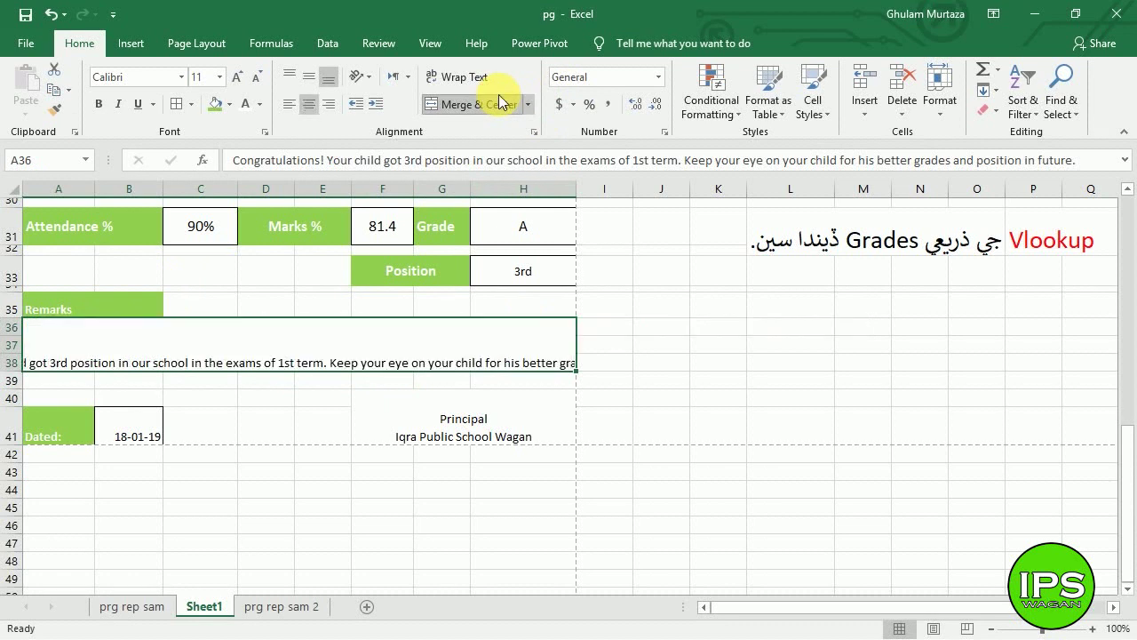
click(528, 104)
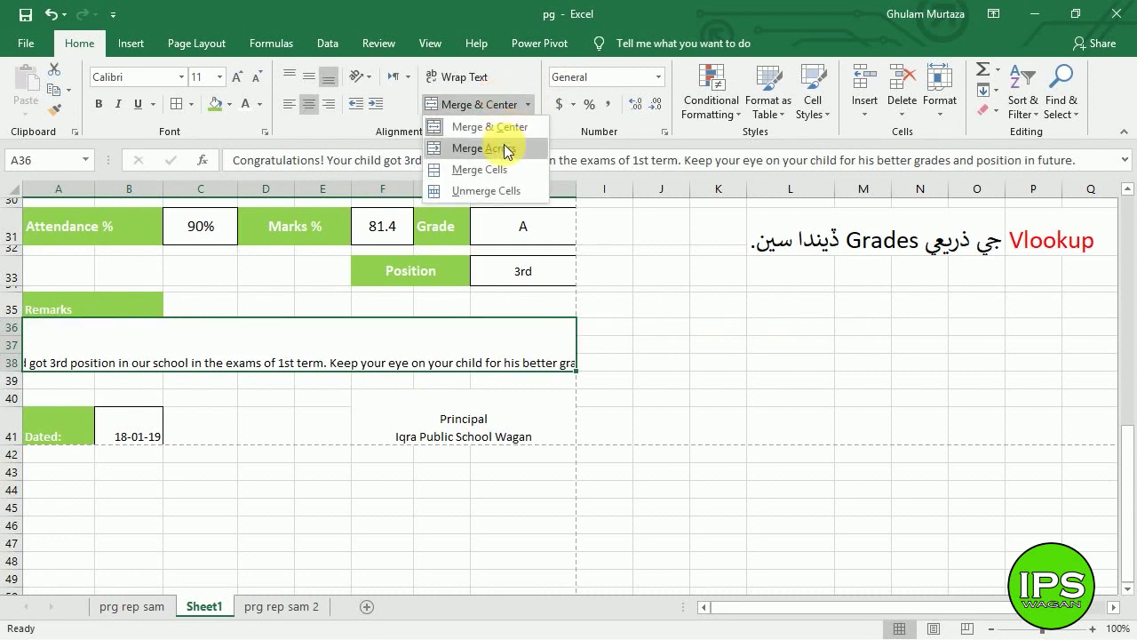
click(471, 42)
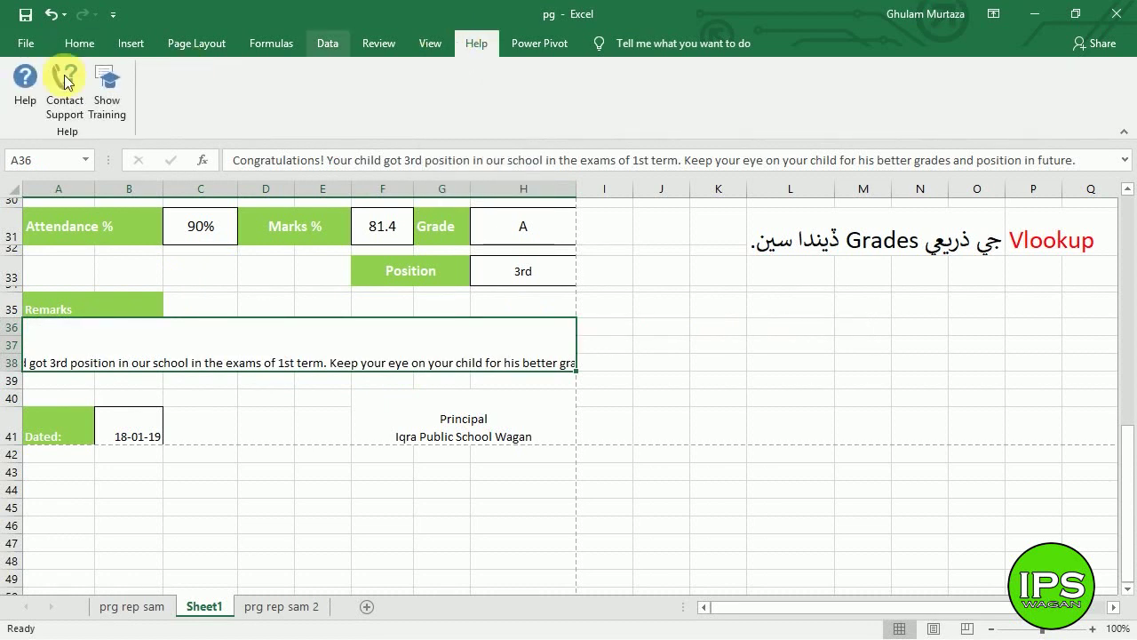
click(73, 46)
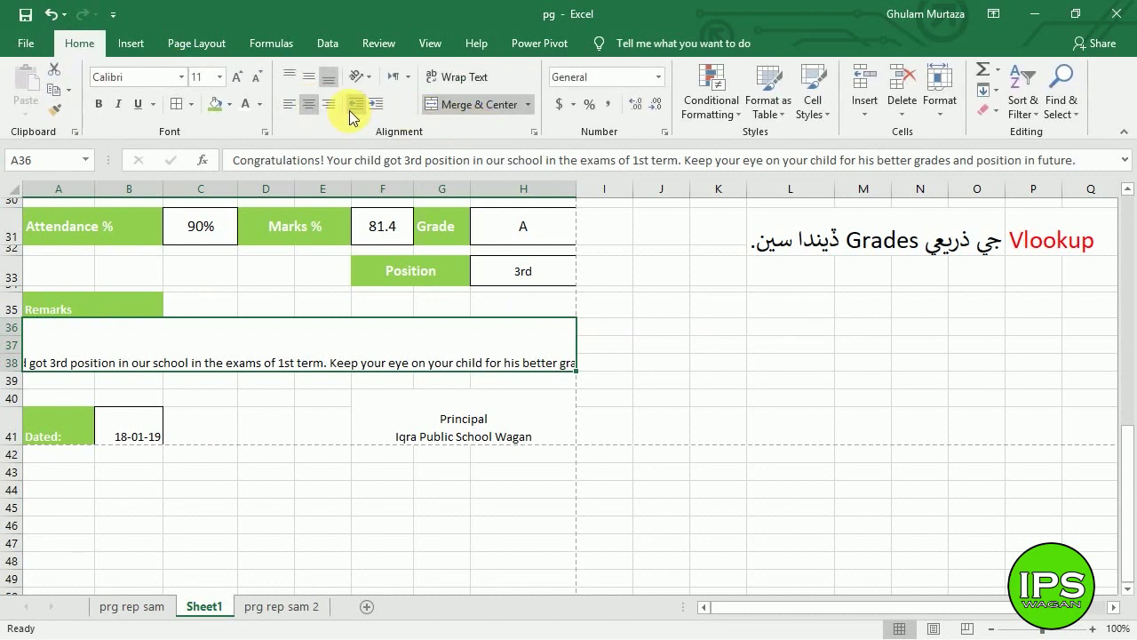
Align the remarks text to the top of its merged cell and wrap it within the cell.
click(289, 78)
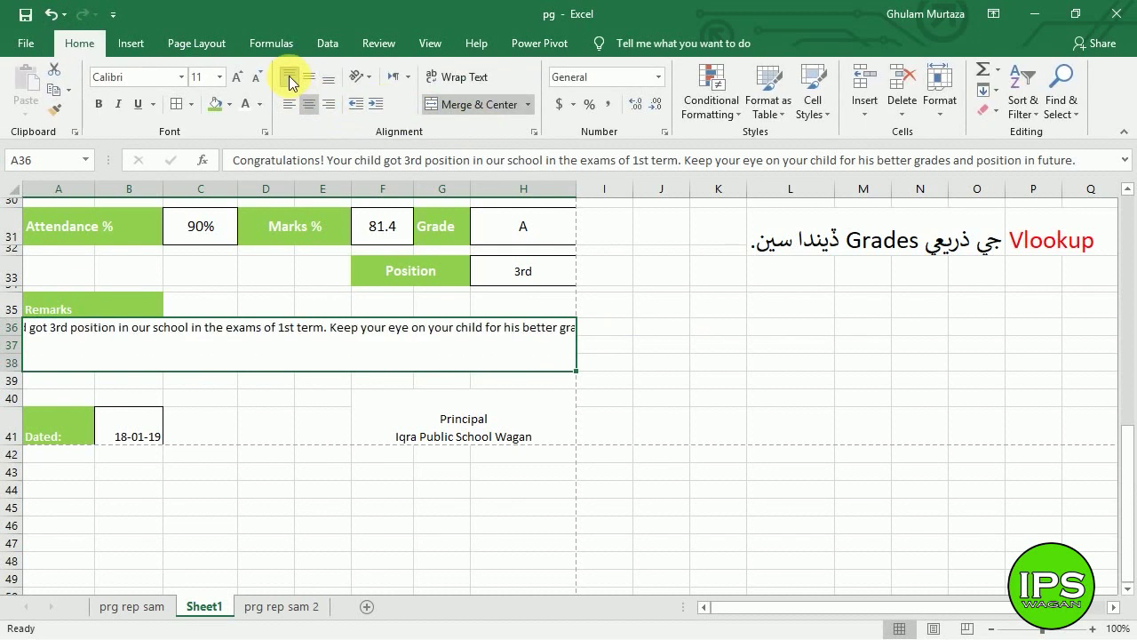
click(464, 79)
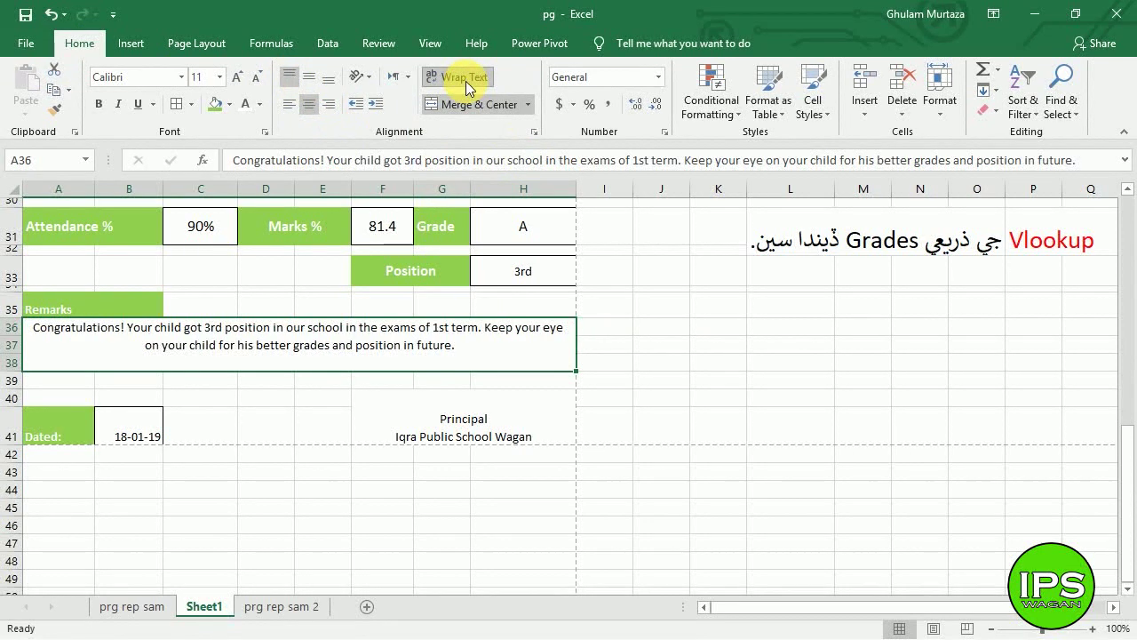
double_click(265, 360)
click(271, 426)
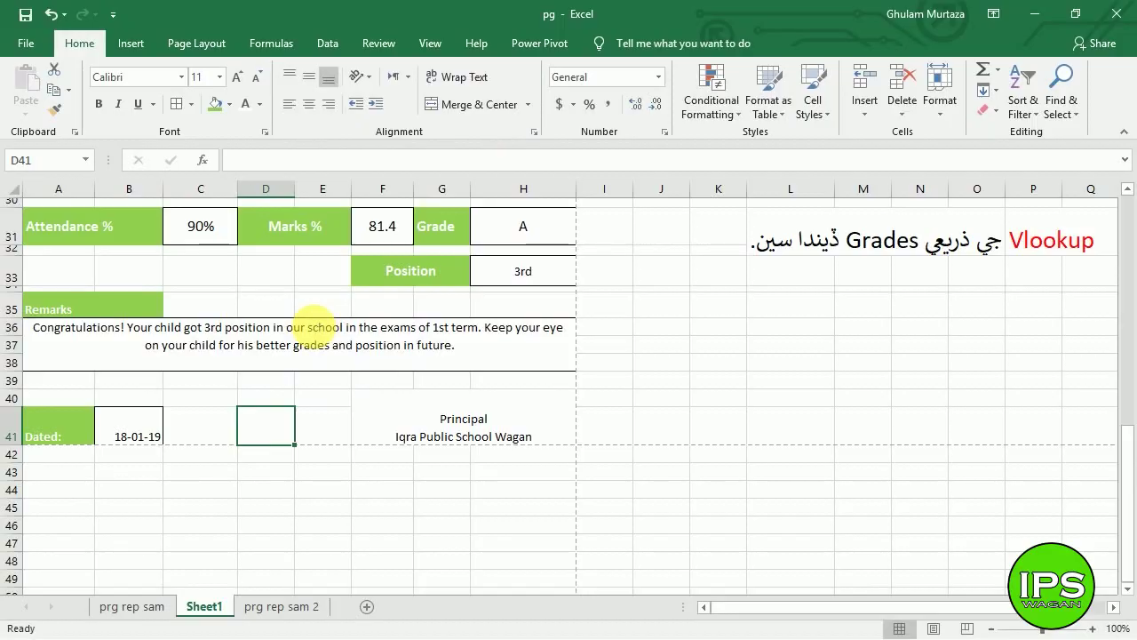
Check the report in the print preview, enlarge the page to inspect the header, and return to the sheet.
key(ctrl+p)
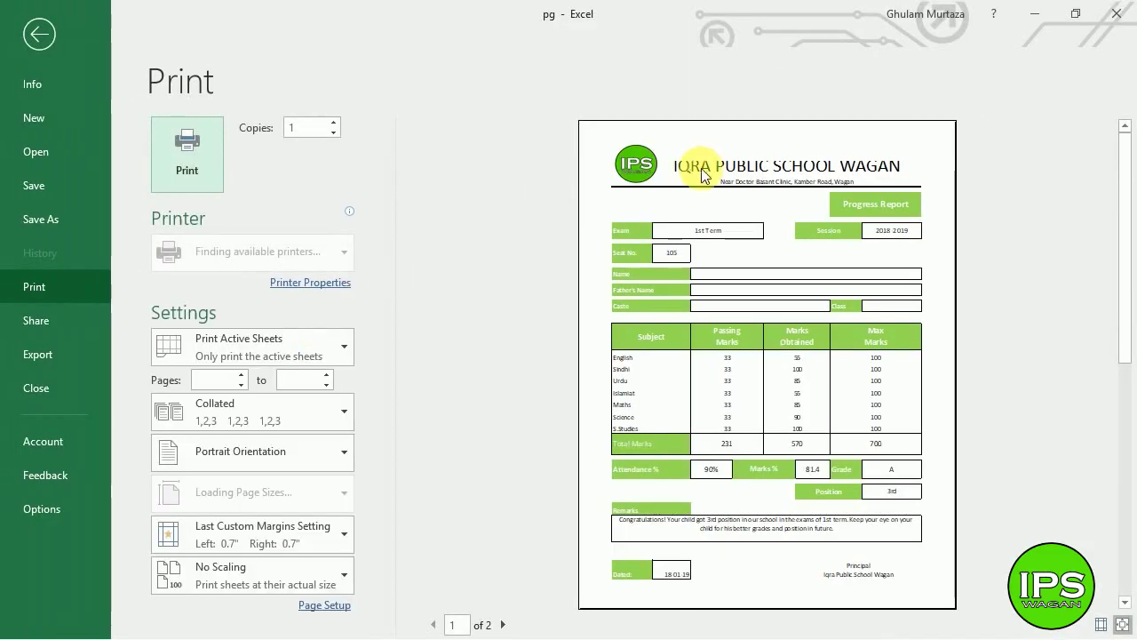
click(1123, 626)
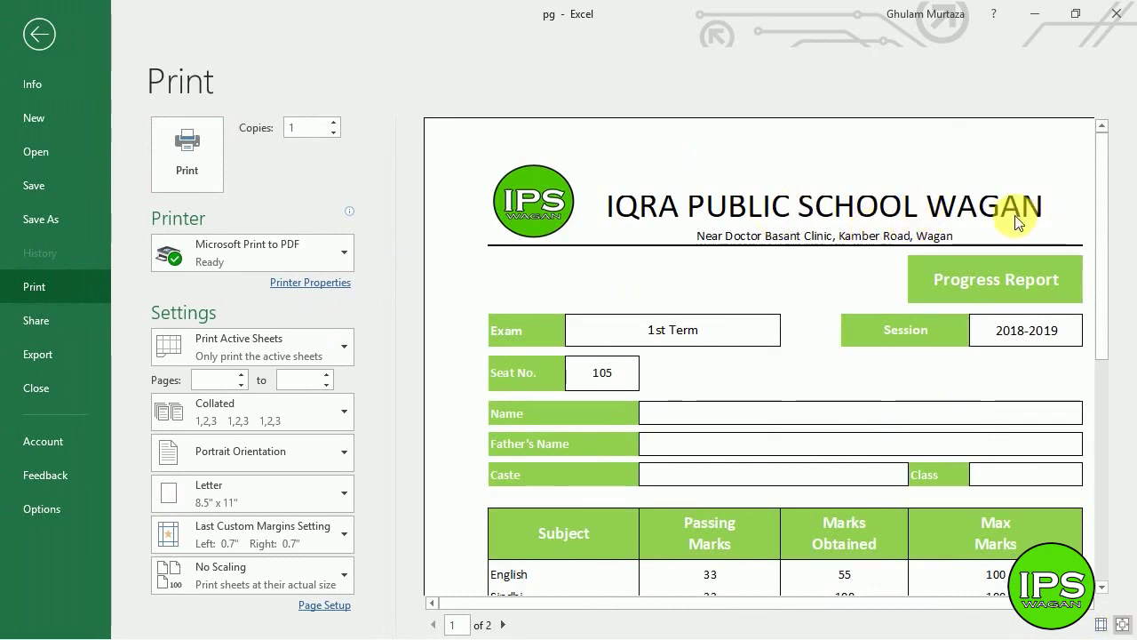
click(39, 34)
Center the school name heading in B3 vertically with Middle Align.
click(341, 288)
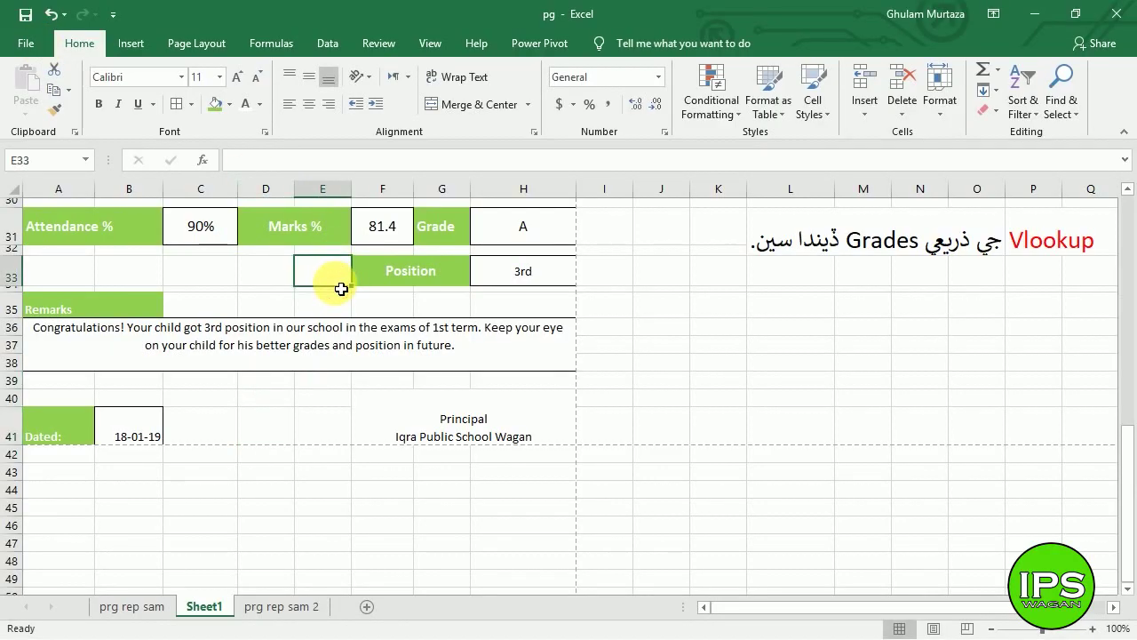
key(Up)
key(Up)
key(Up)
key(Up)
key(Up)
key(Up)
key(Up)
key(Up)
key(Up)
key(Up)
key(Up)
key(Up)
key(Up)
key(Up)
key(Up)
key(Up)
key(Up)
key(Up)
key(Up)
key(Up)
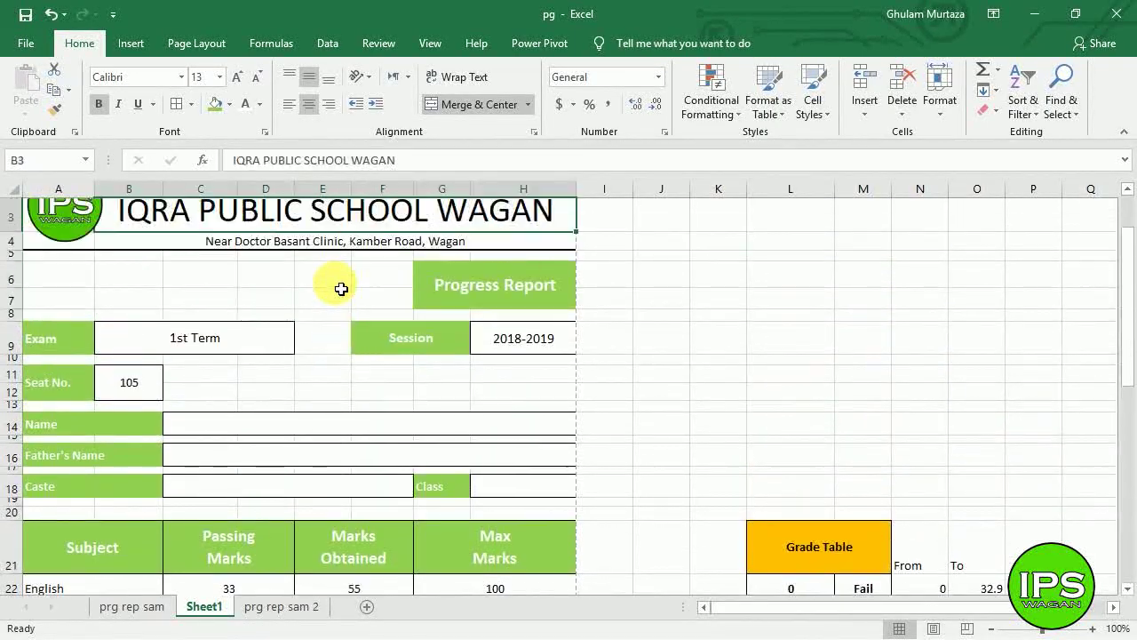
key(Up)
key(Up)
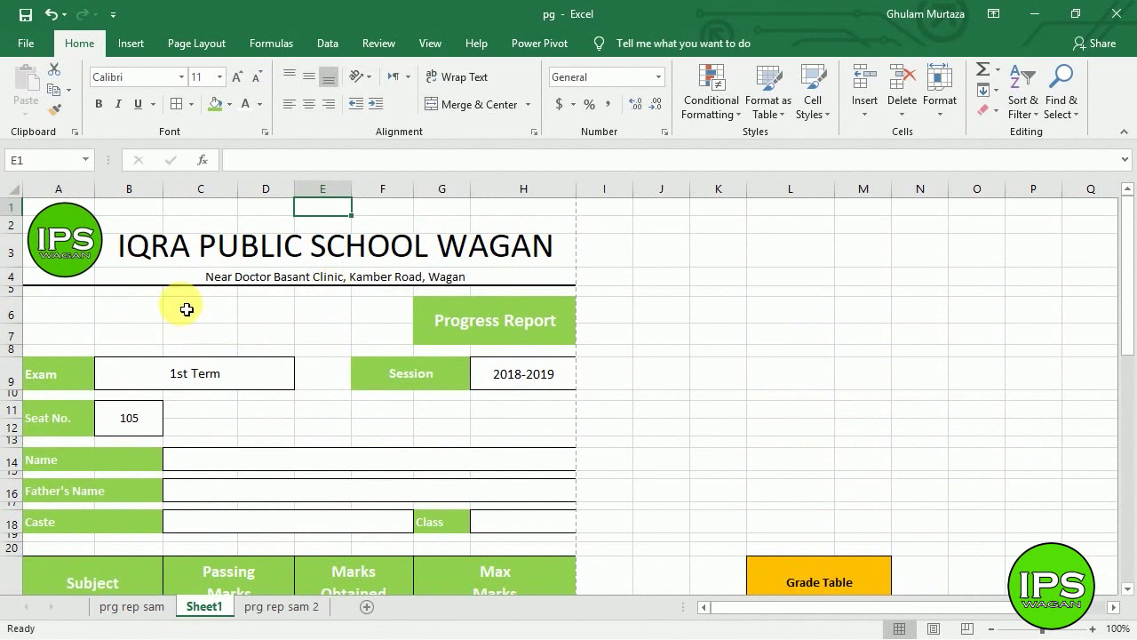
click(155, 251)
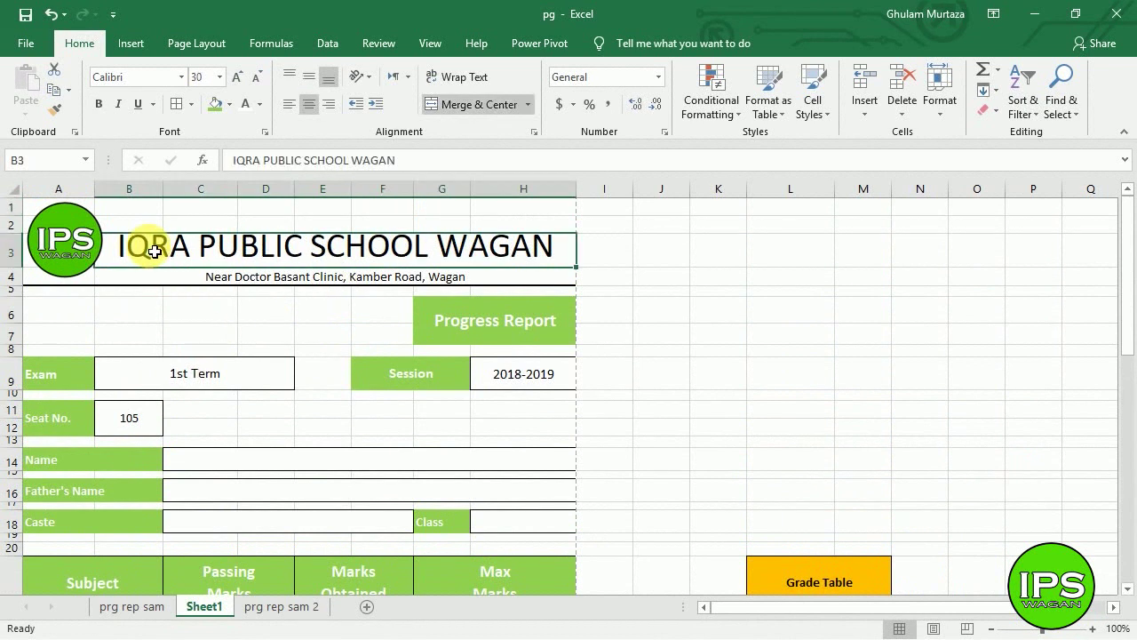
click(305, 79)
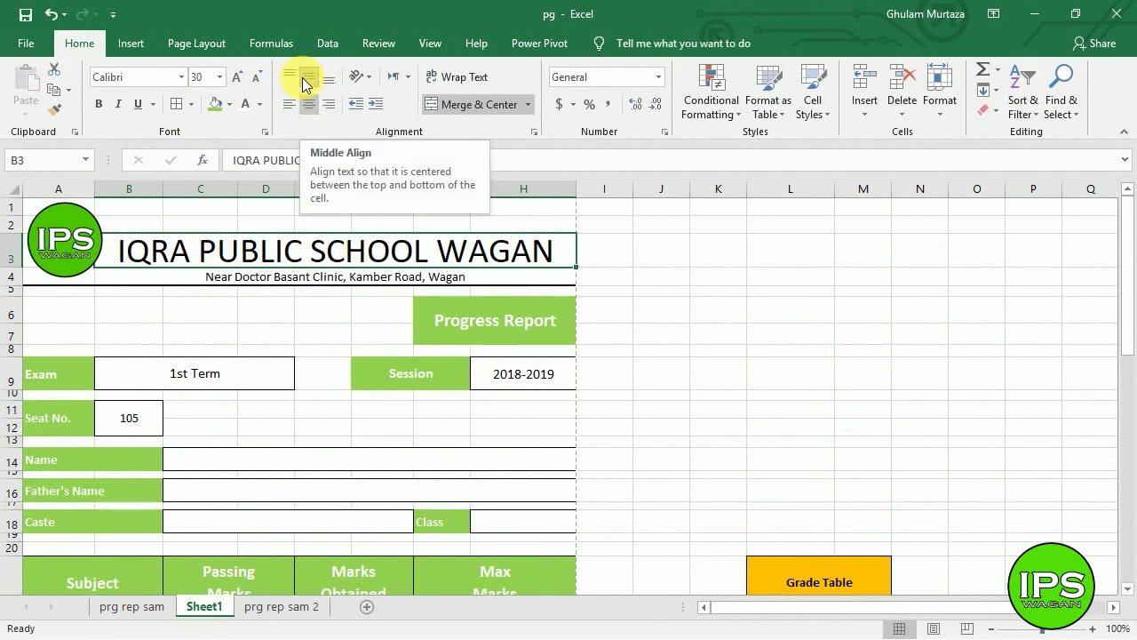
Open the print preview again and fit the whole report page in view to check the layout.
key(ctrl+p)
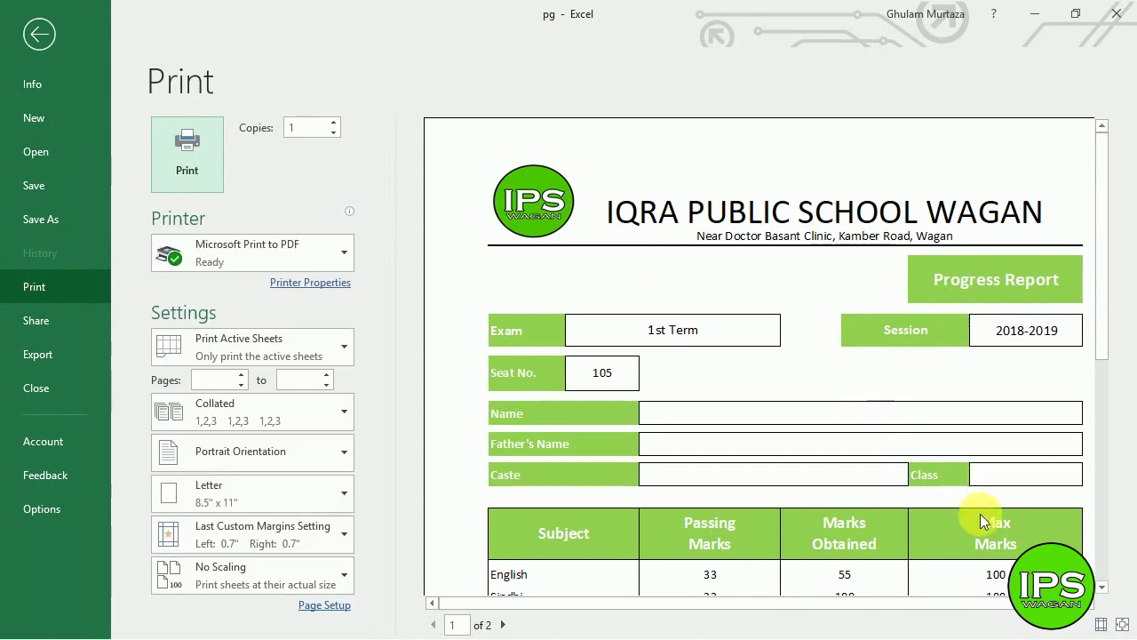
click(1123, 625)
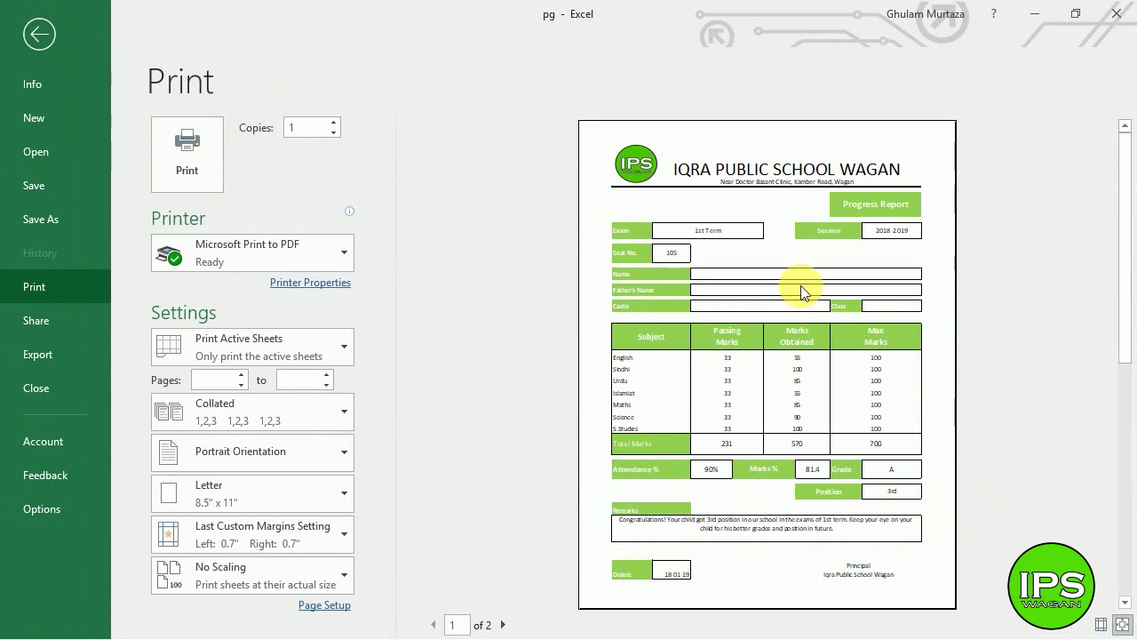